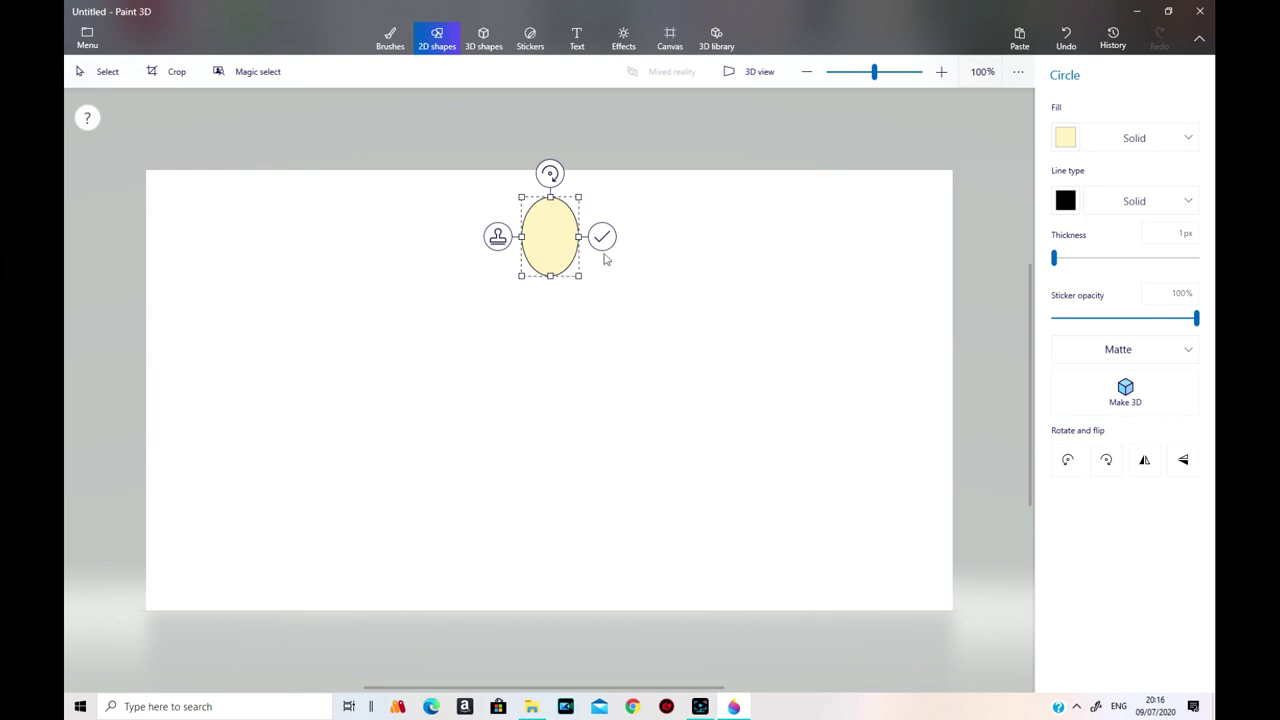
Commit the pale yellow oval with a thin black outline as the head.
click(690, 309)
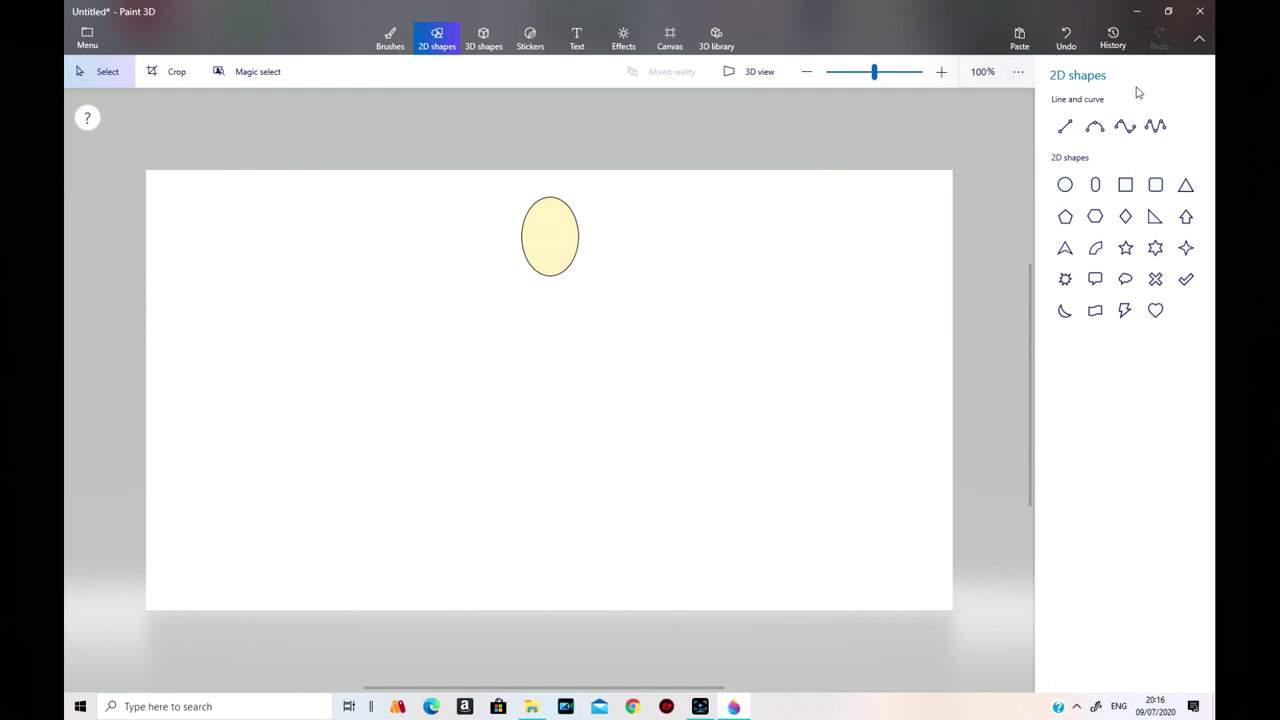
click(1094, 126)
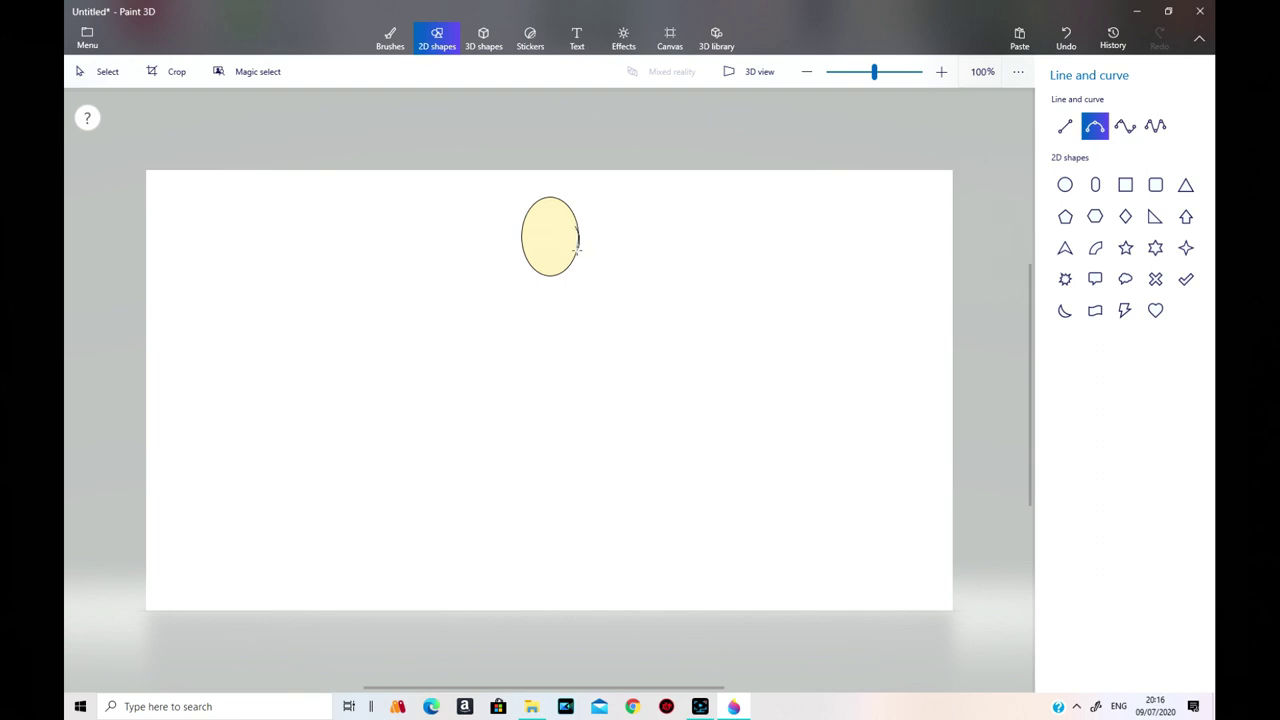
drag(577, 248, 576, 227)
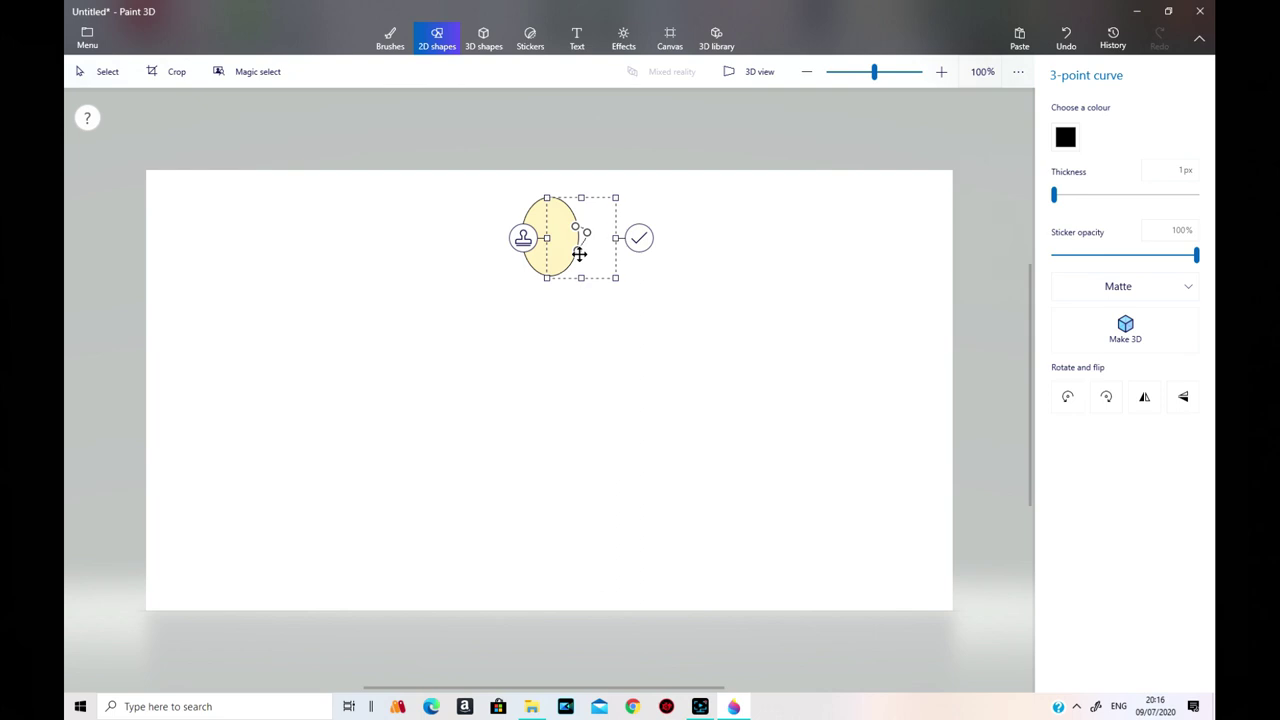
drag(579, 252, 578, 262)
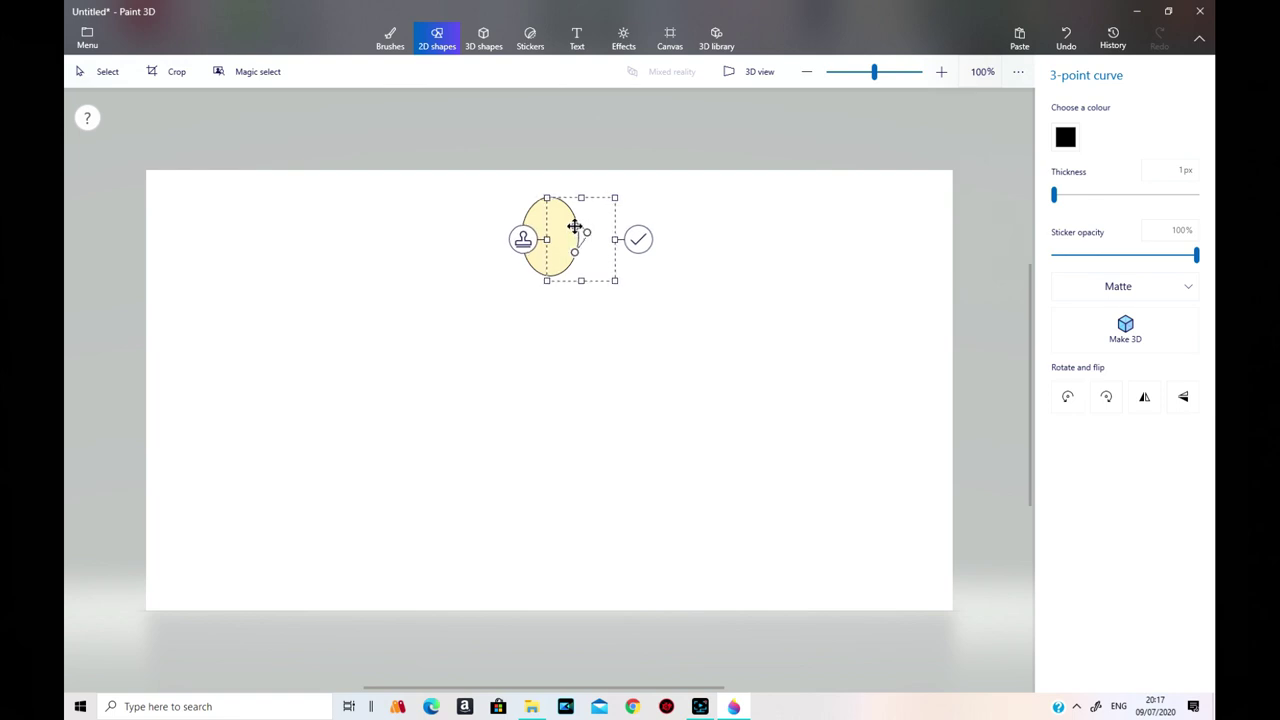
drag(575, 226, 577, 227)
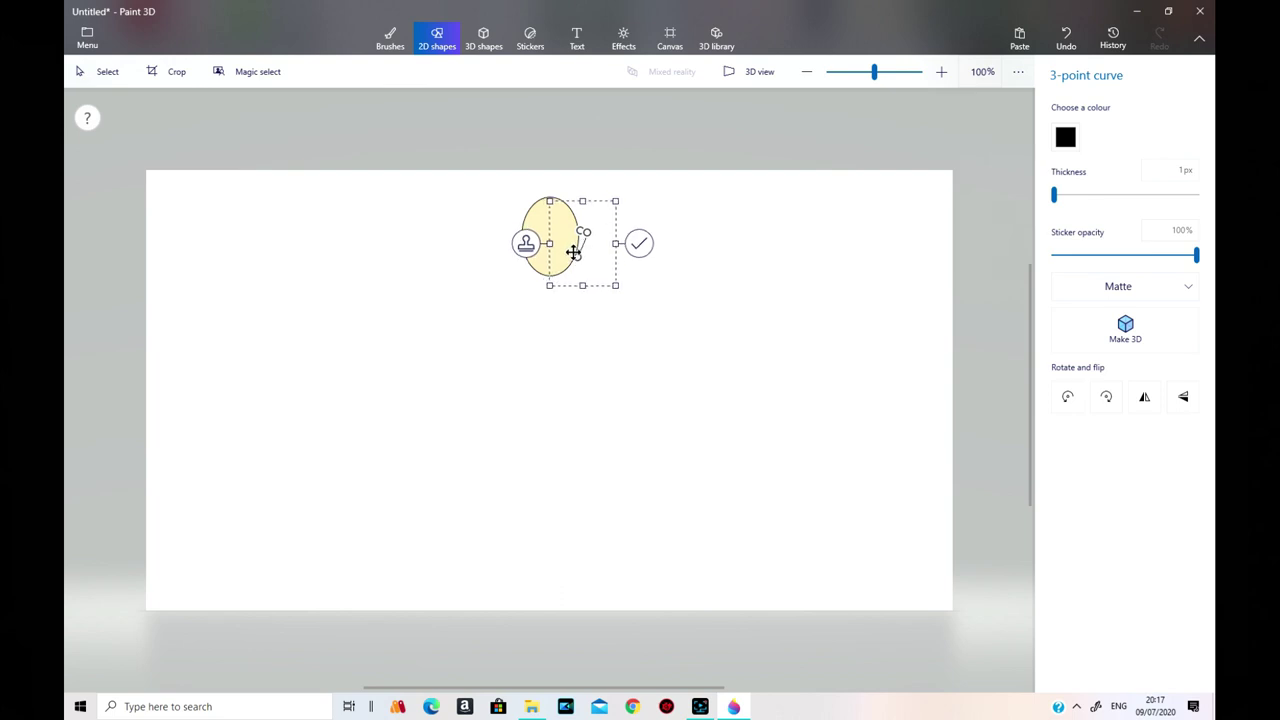
drag(572, 252, 570, 251)
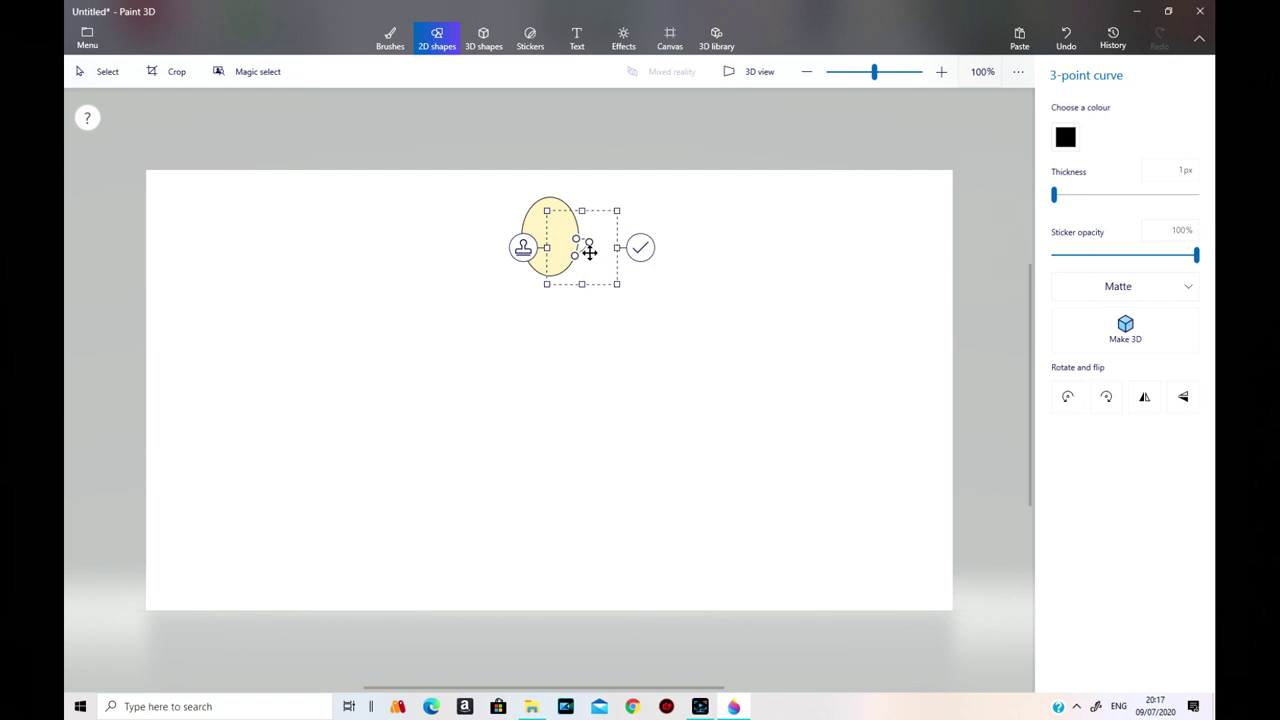
drag(584, 247, 583, 240)
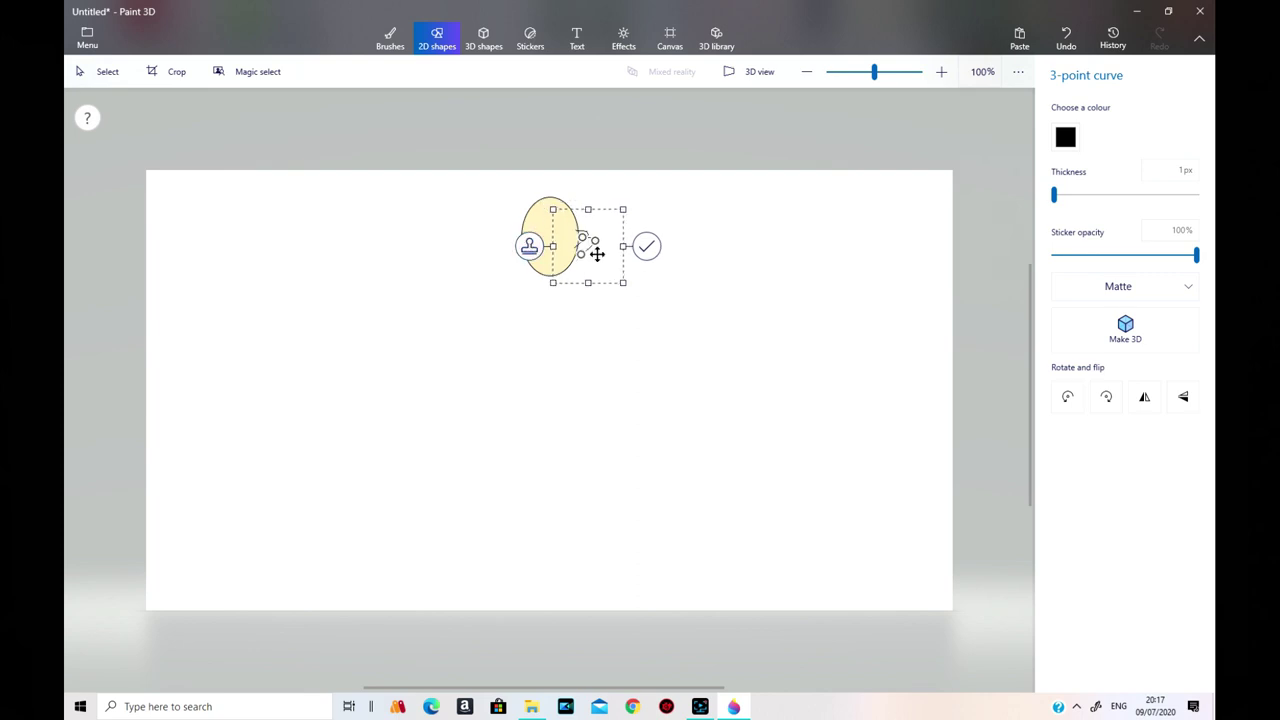
click(1066, 38)
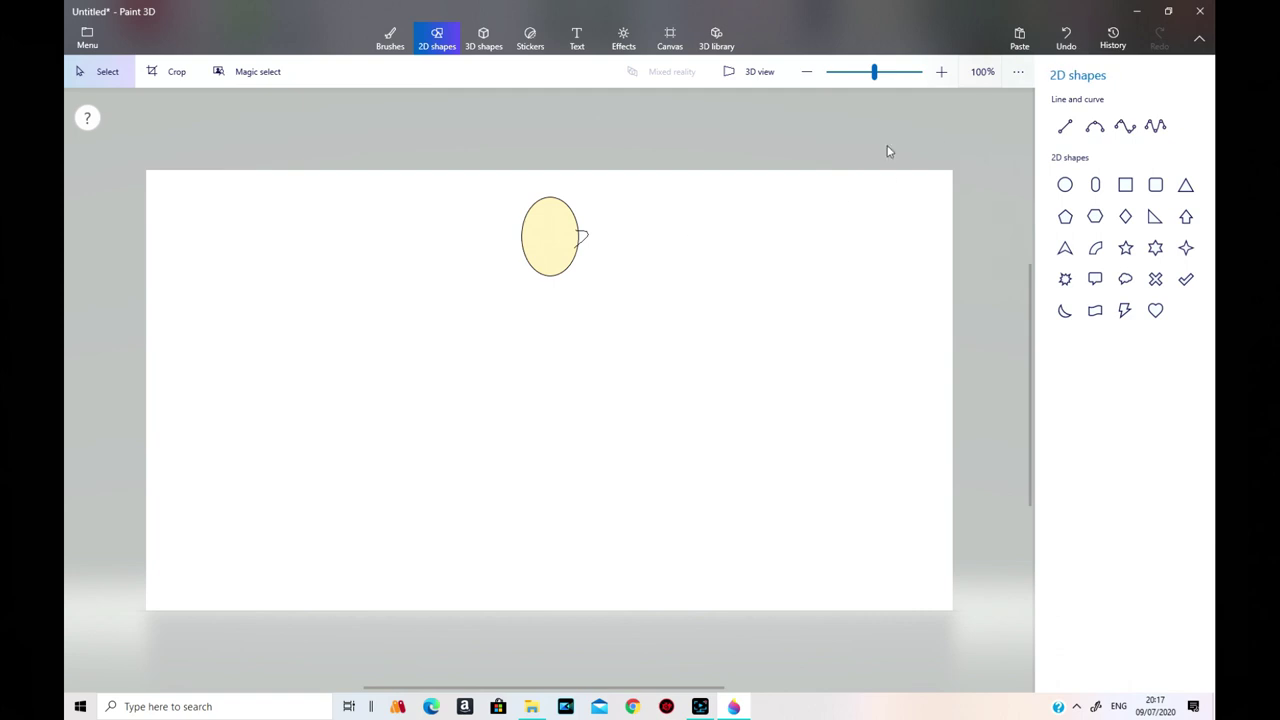
click(1066, 38)
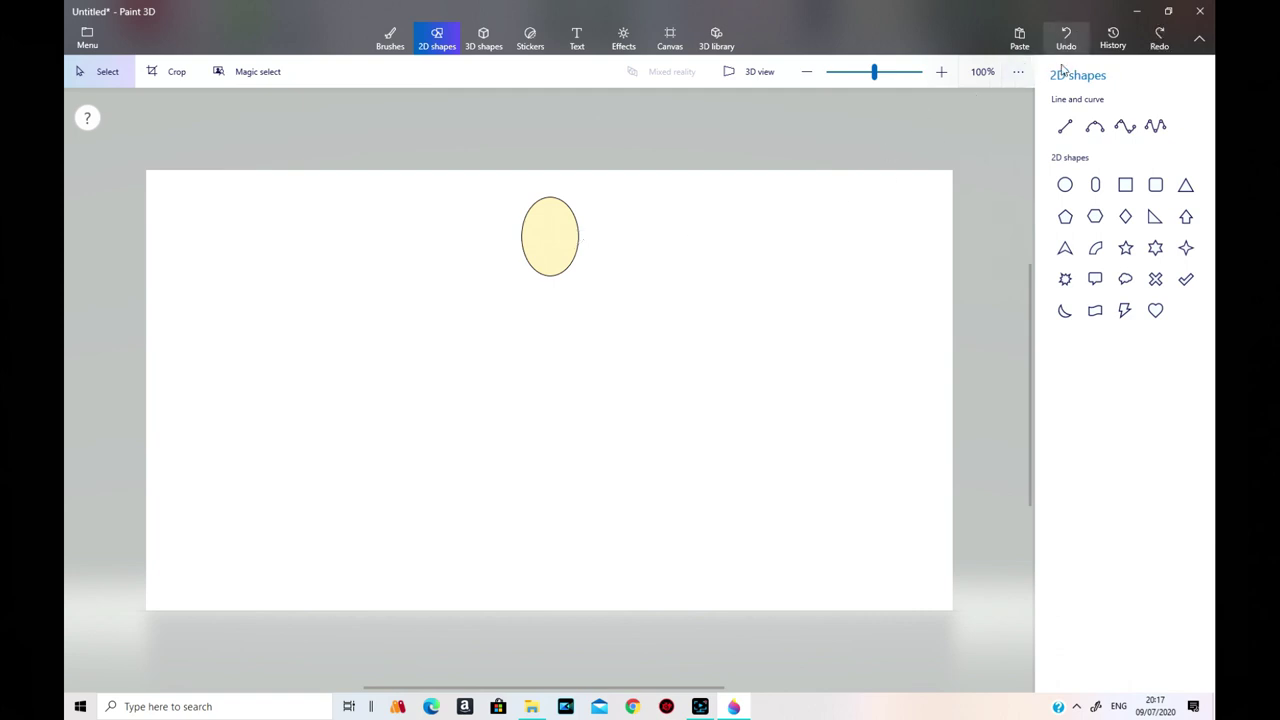
Draw a 3-point curve bulging outward from the head's right edge as an ear, with a 2 px black line.
click(1095, 125)
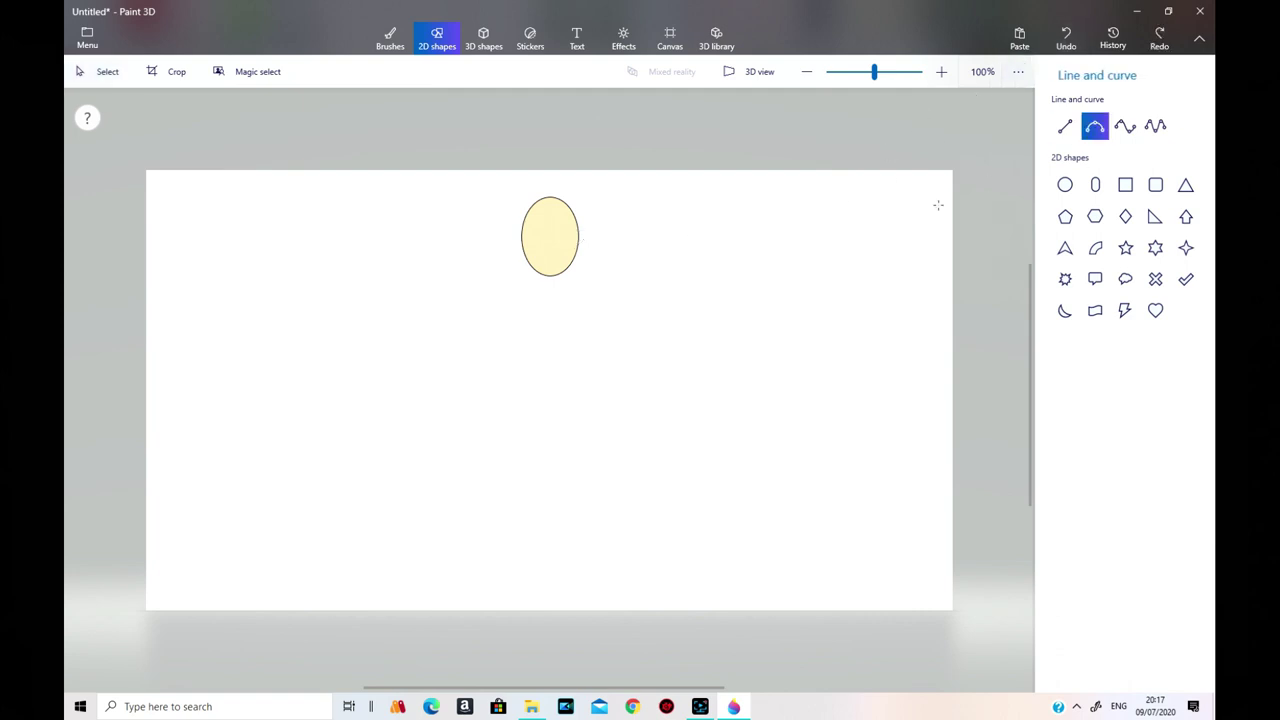
click(578, 250)
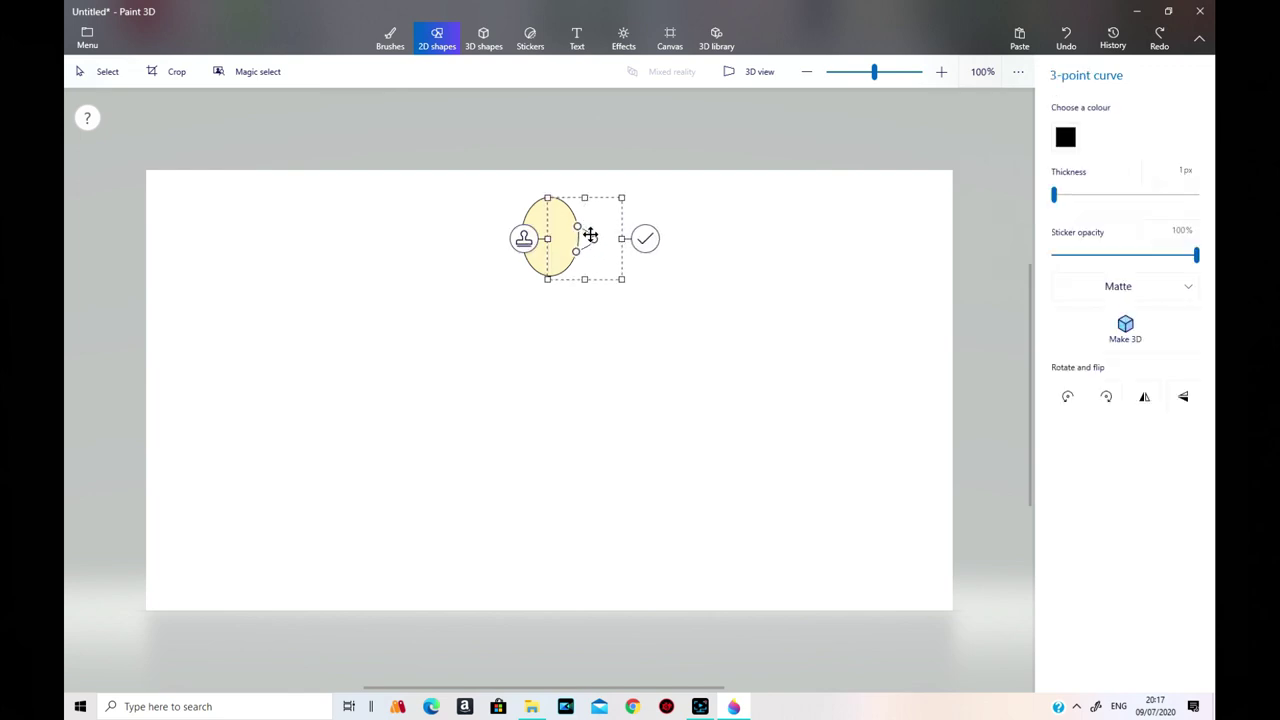
click(1056, 196)
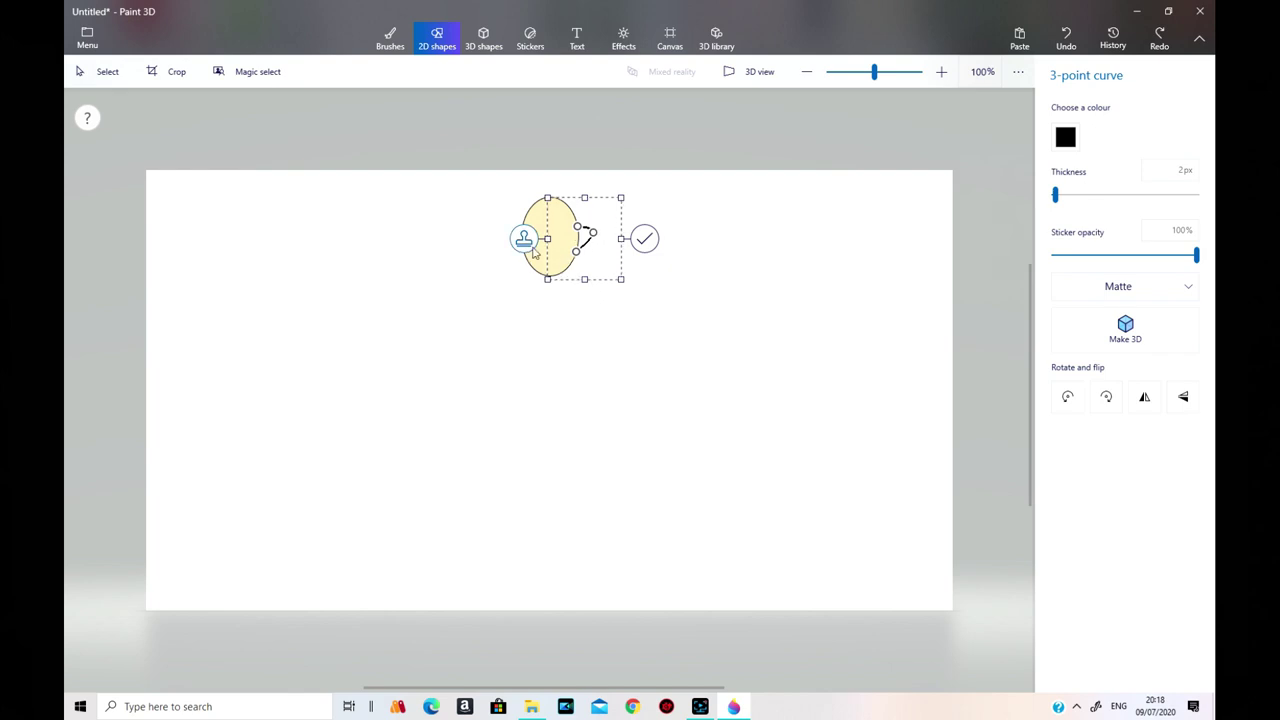
Stamp a copy of the ear curve, flip it horizontally and attach it to the head's left edge.
mouse_move(523, 240)
mouse_down()
mouse_move(543, 240)
mouse_move(510, 241)
mouse_up()
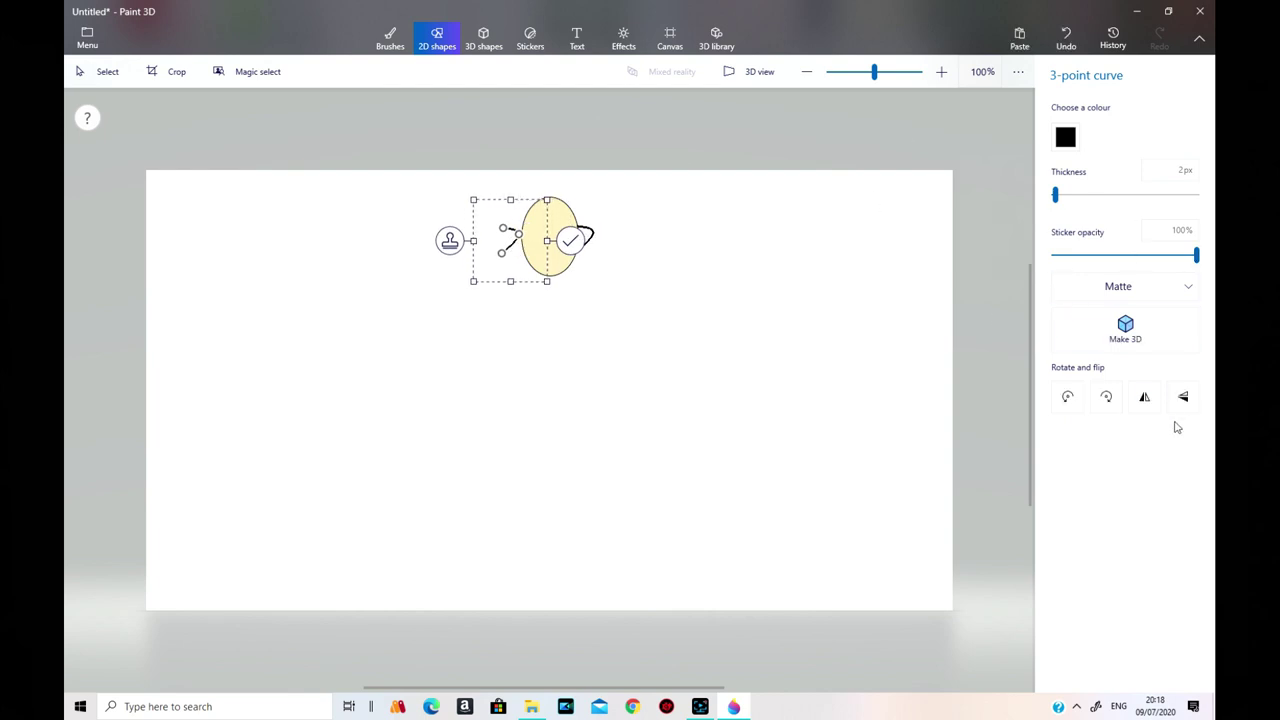
click(1144, 398)
click(505, 245)
drag(505, 245, 510, 240)
click(760, 316)
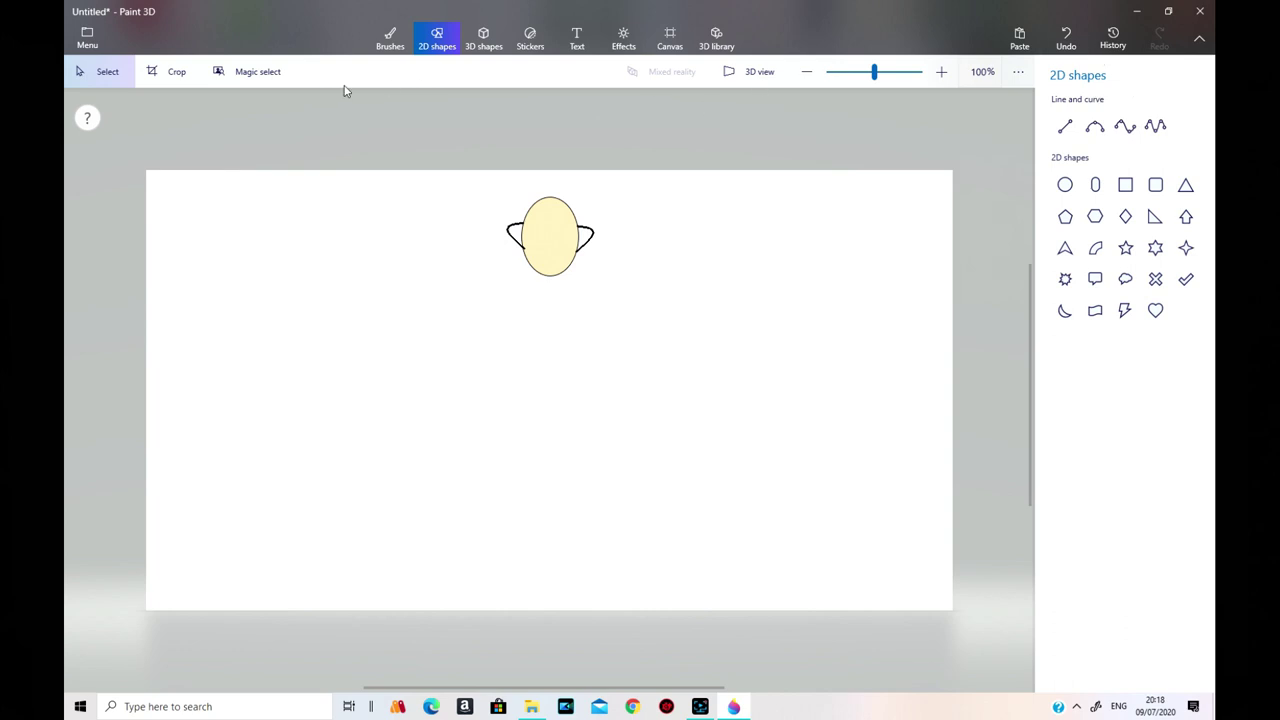
Fill the insides of both ears with the head's pale yellow colour.
click(390, 38)
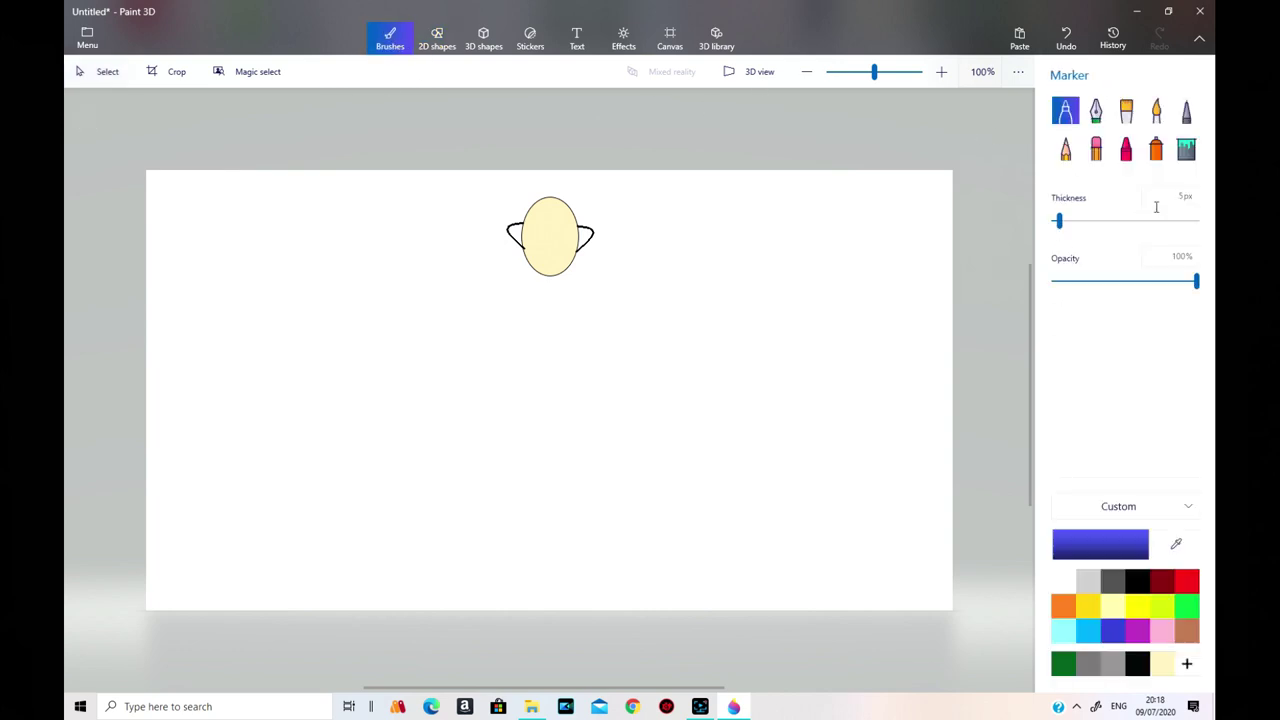
click(1187, 149)
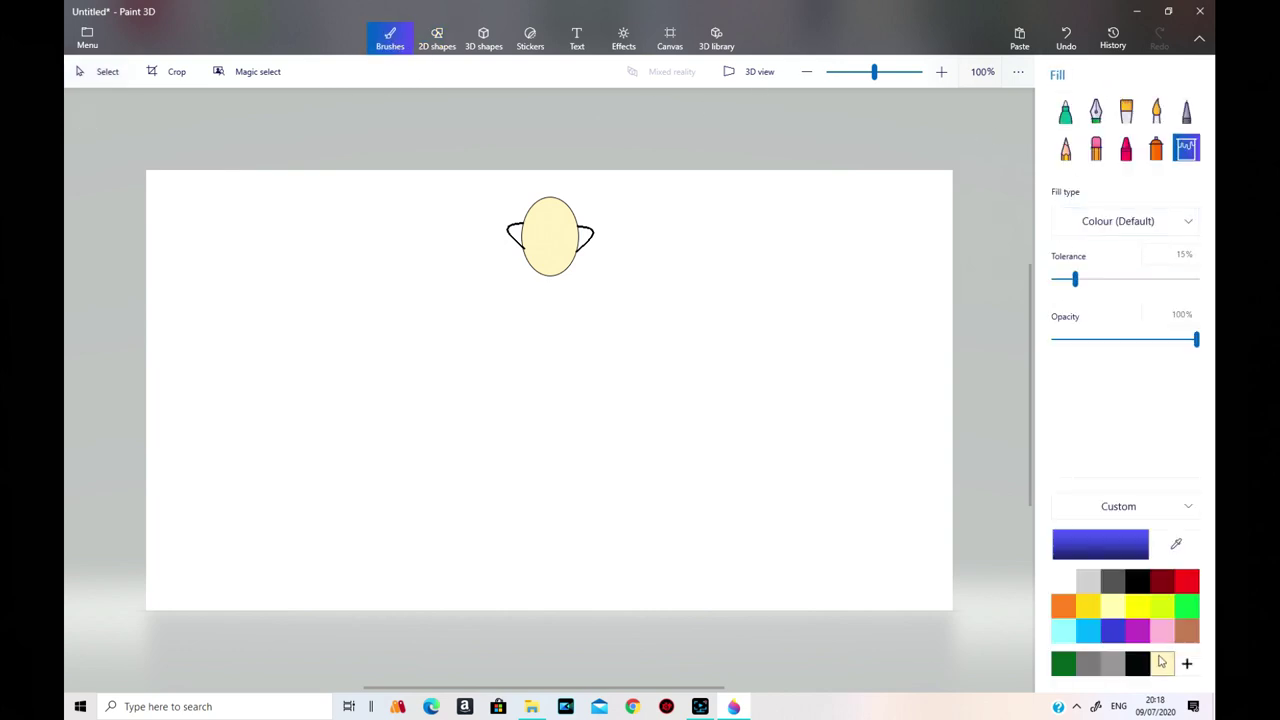
click(1161, 663)
click(581, 232)
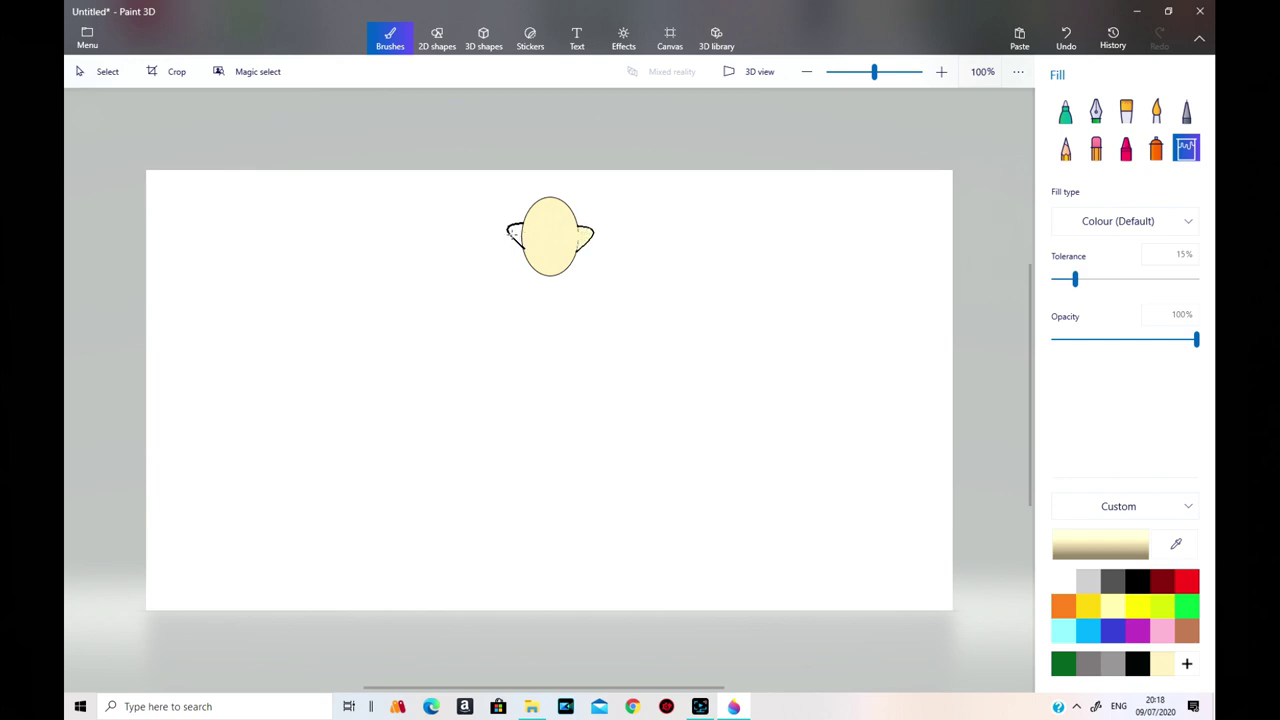
click(514, 235)
Draw a small white circle with a 1 px black outline as the left eye and stamp a copy level with it as the right eye.
click(440, 42)
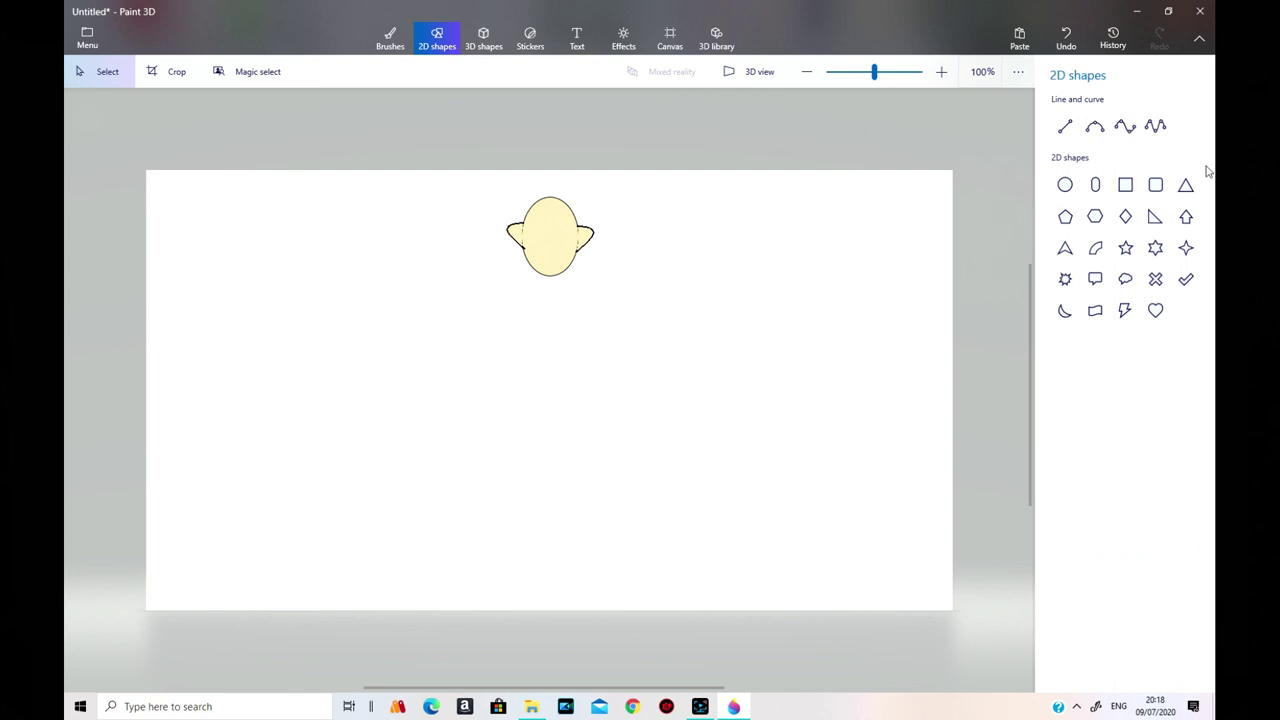
click(1065, 185)
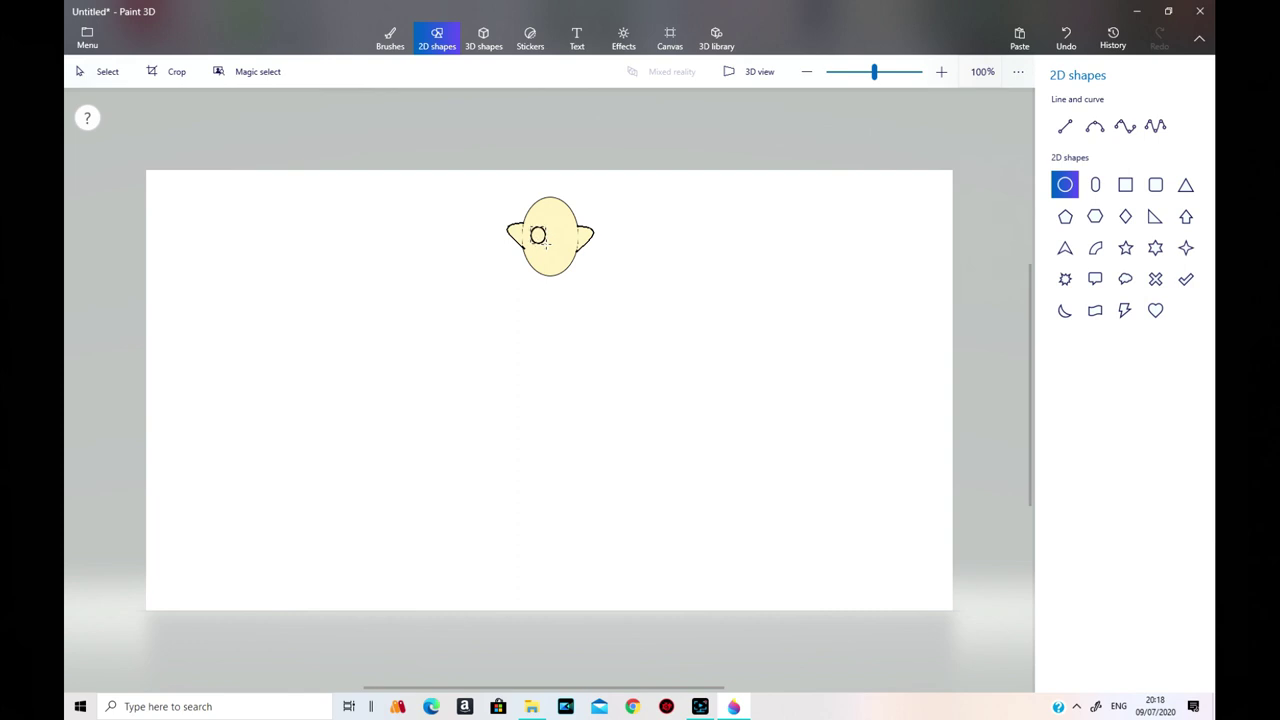
drag(546, 241, 542, 242)
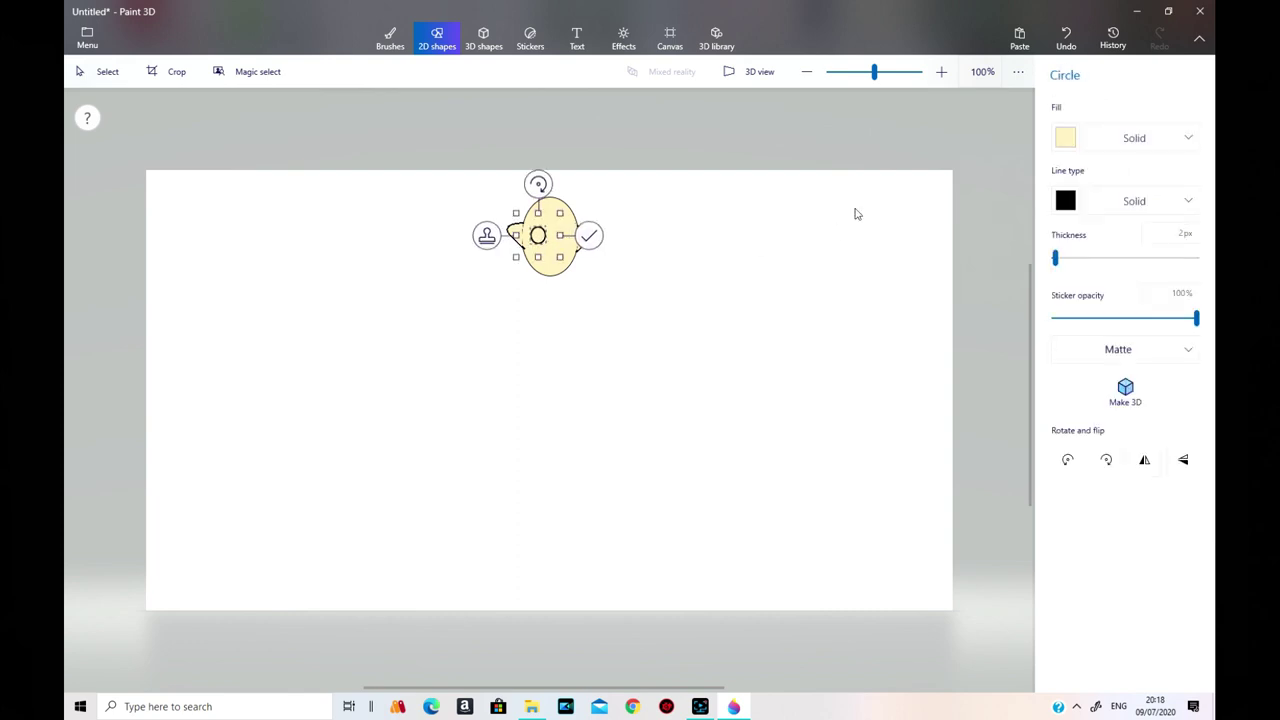
click(1062, 140)
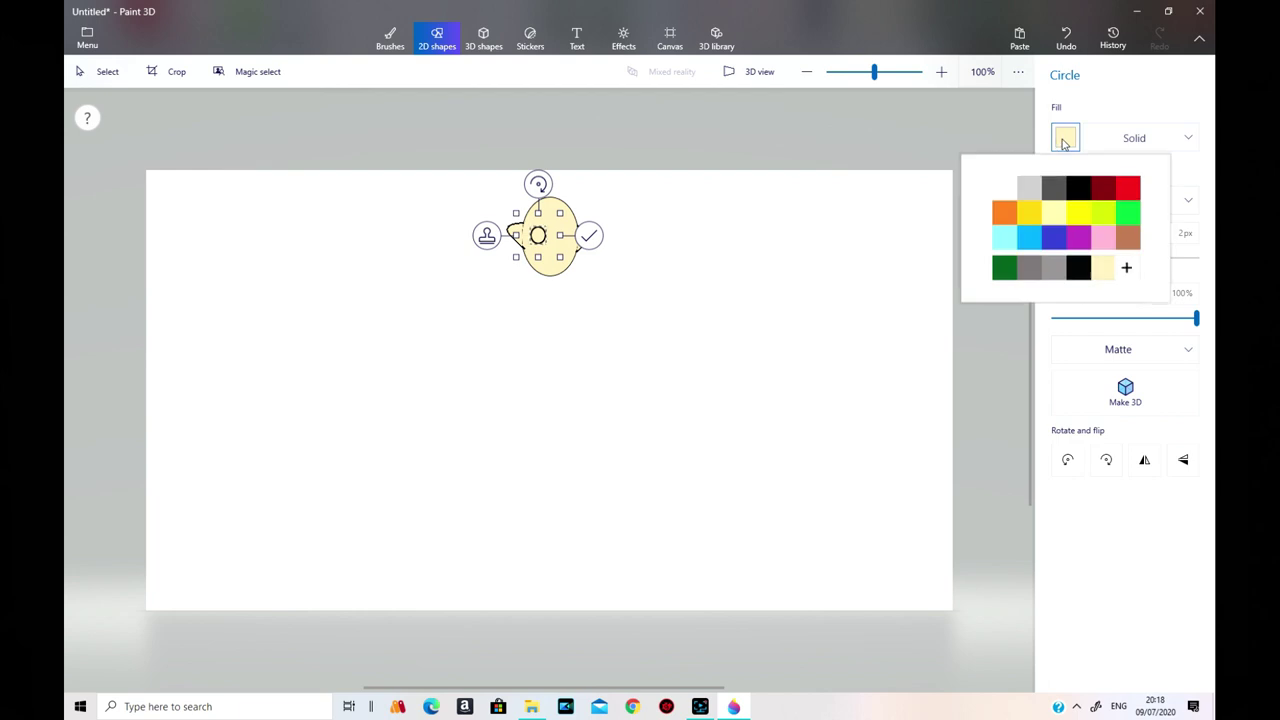
click(1010, 196)
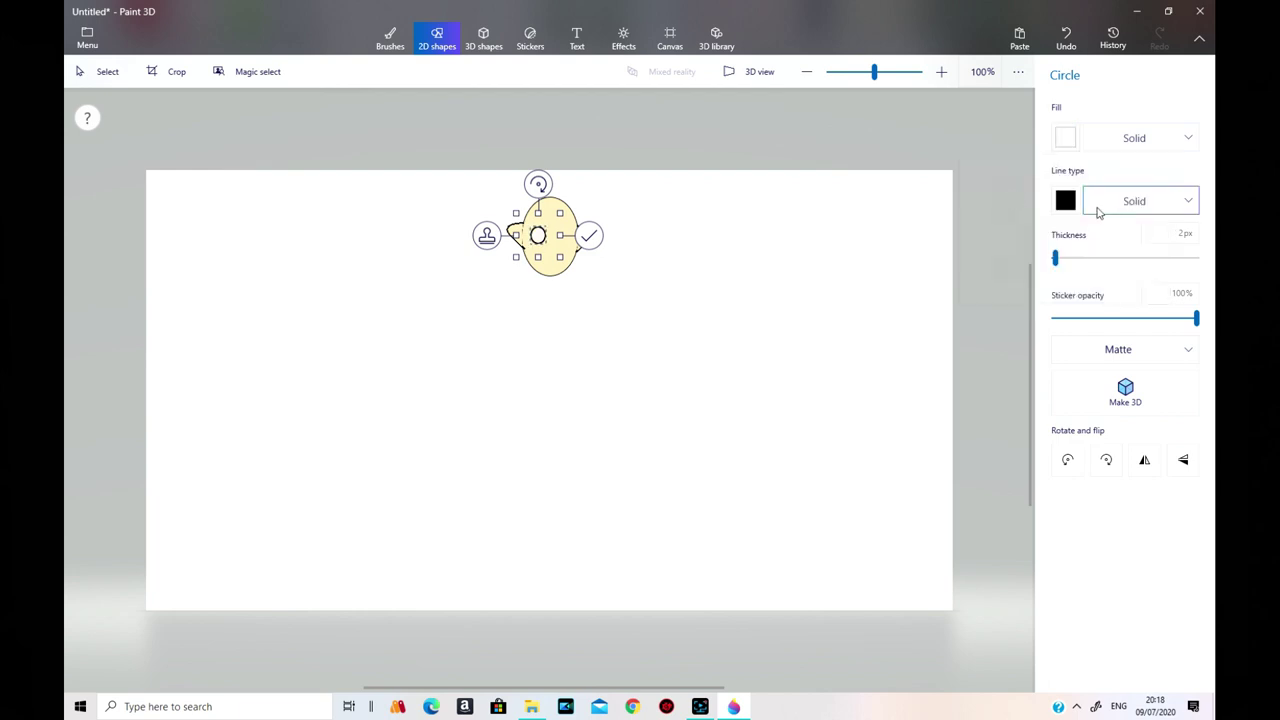
drag(1056, 260, 1053, 262)
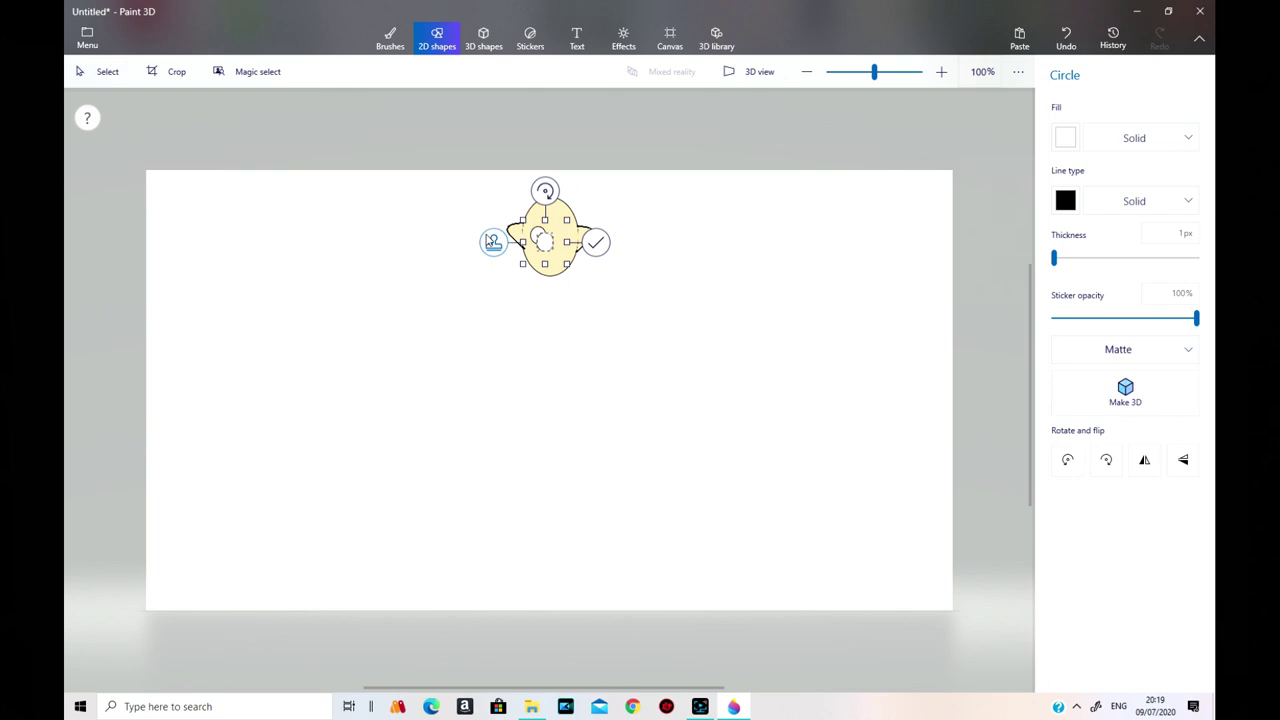
drag(535, 237, 560, 236)
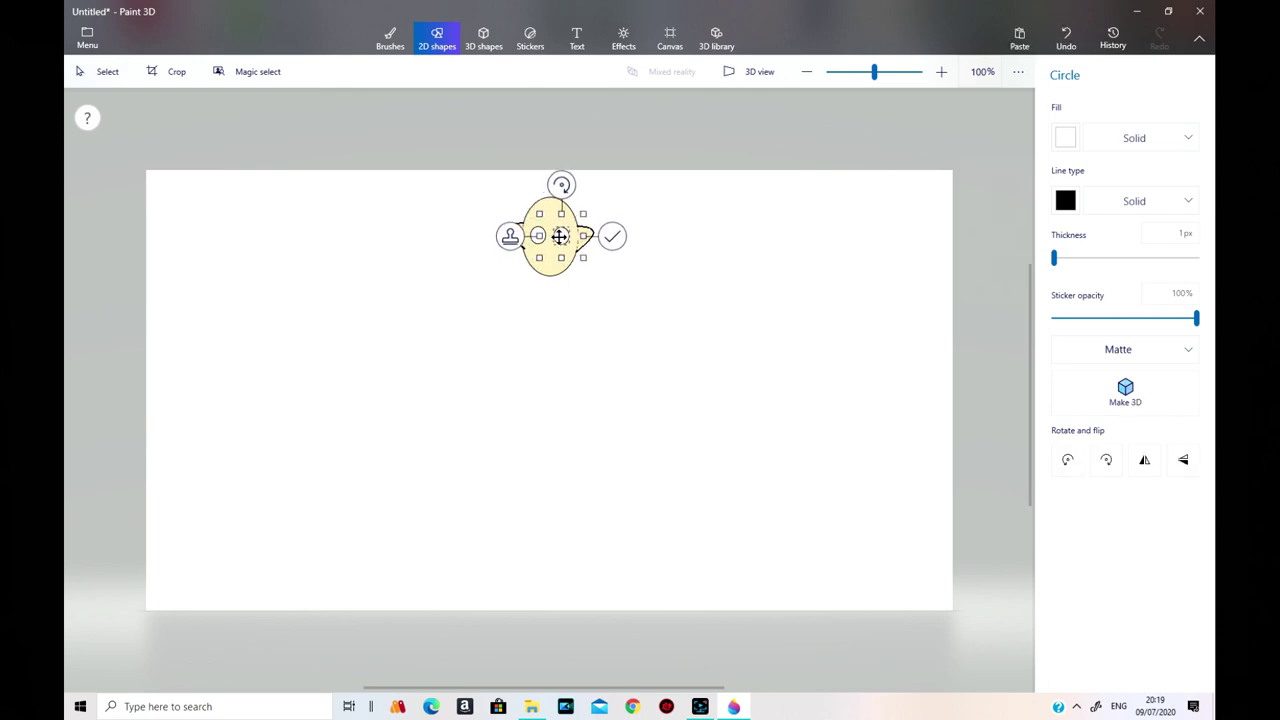
click(612, 236)
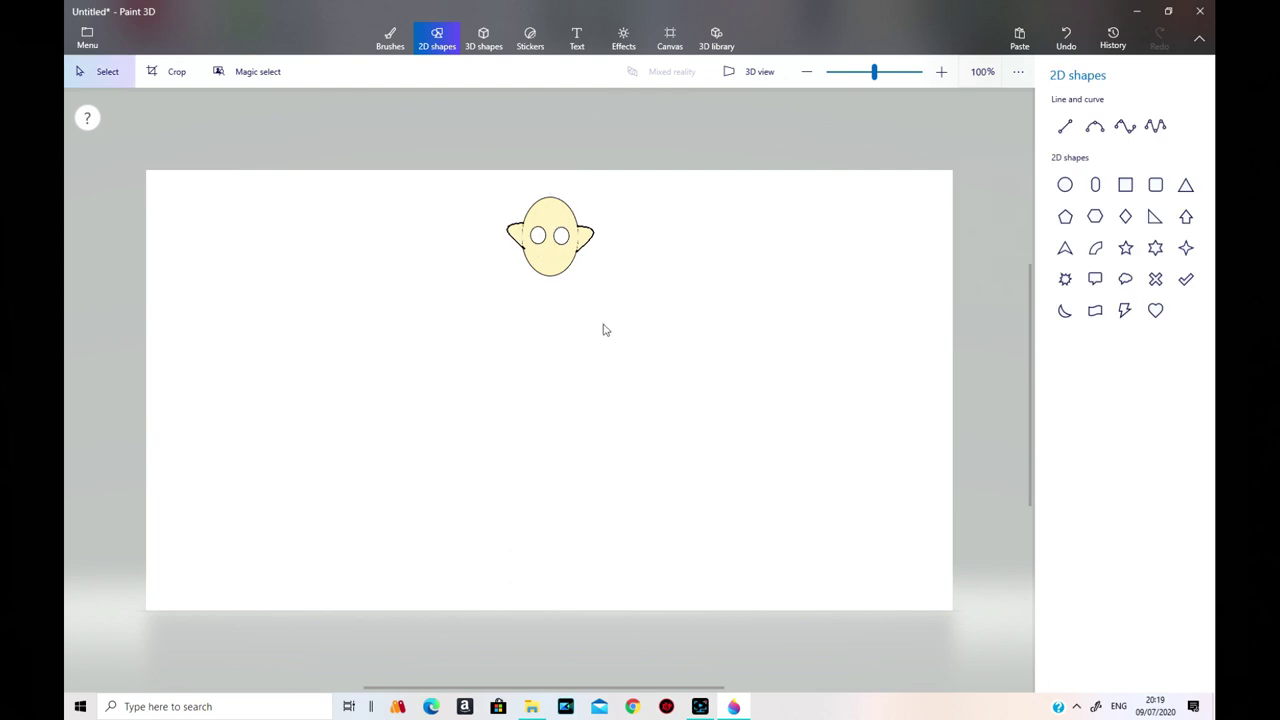
Draw a tiny circle inside the left eye with a solid black fill and a light blue outline.
click(1065, 185)
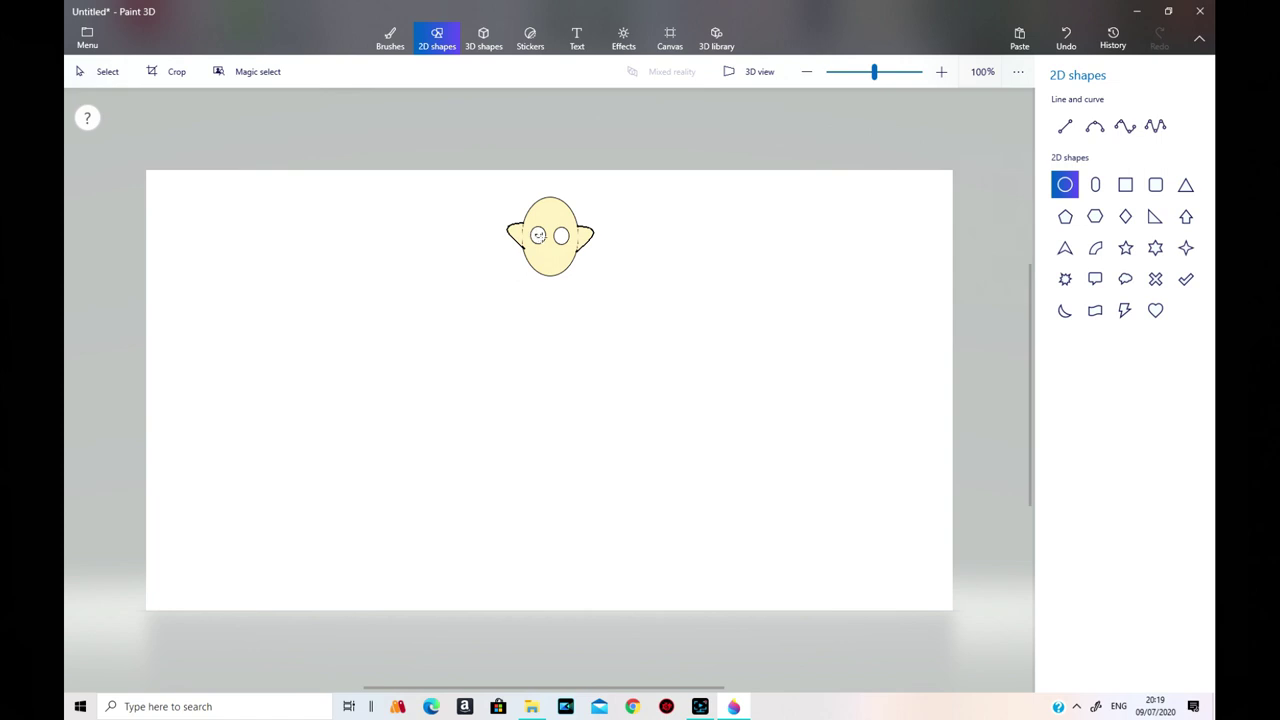
click(538, 235)
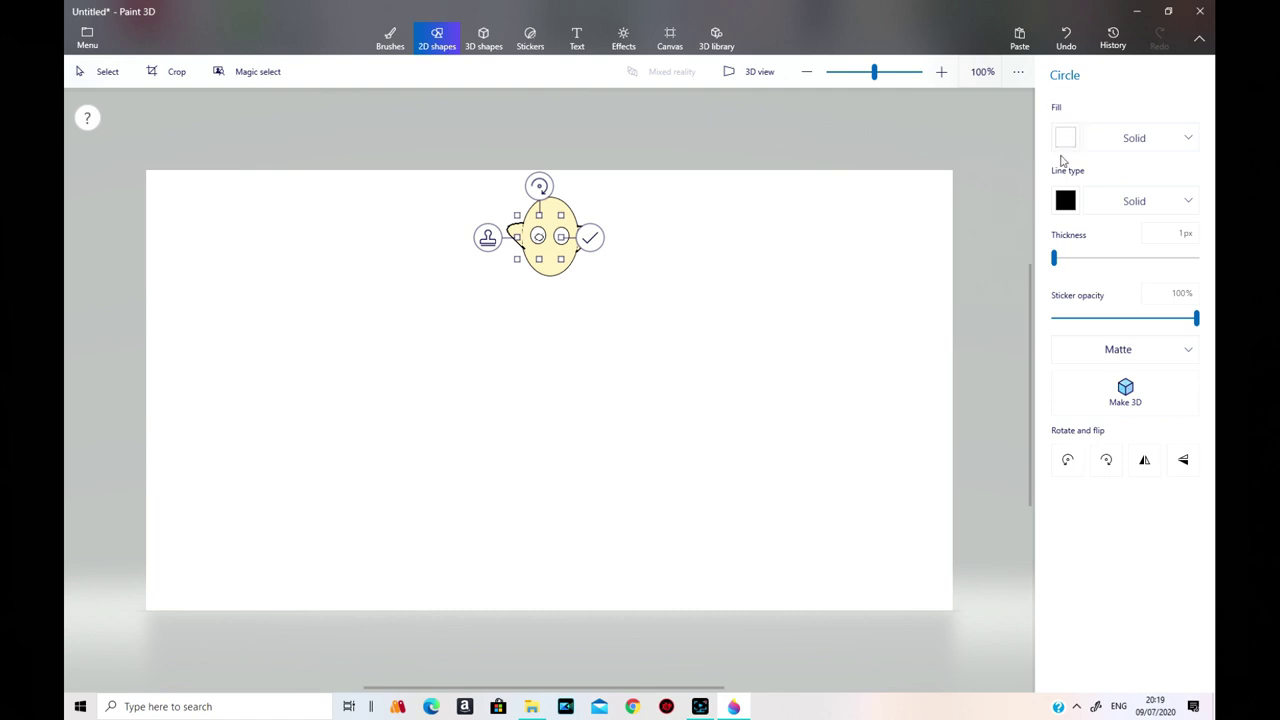
click(1066, 139)
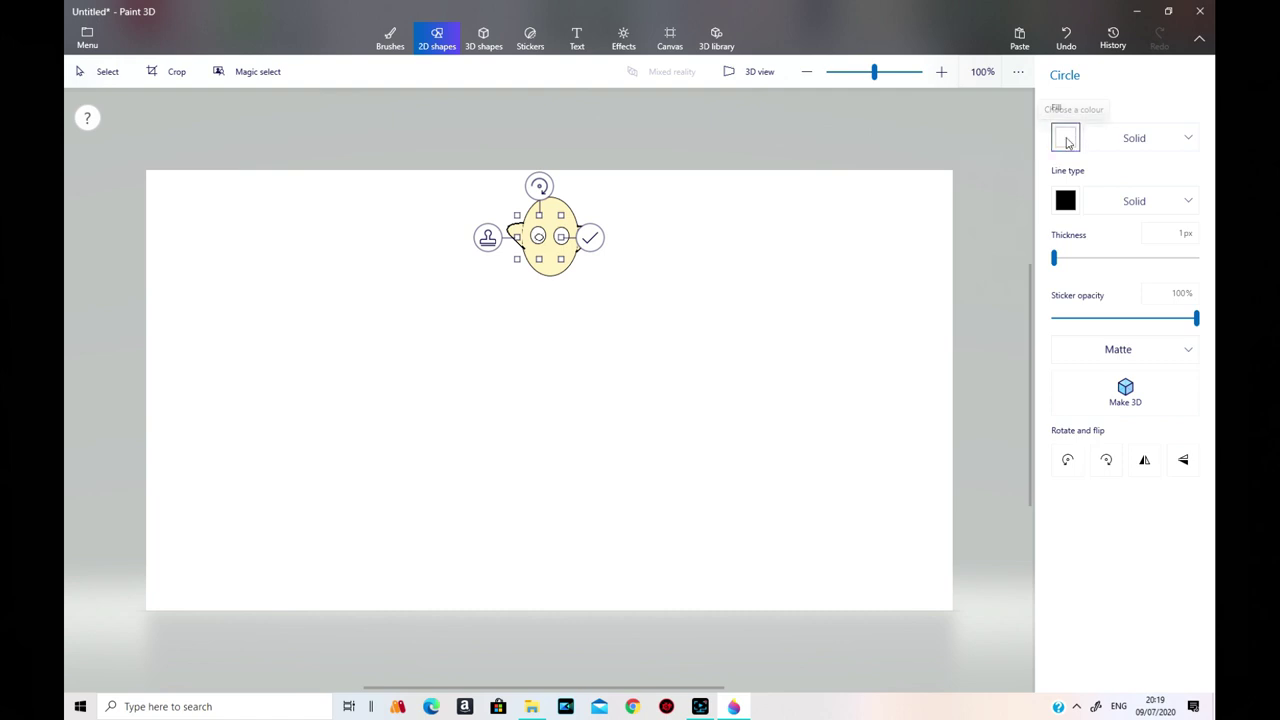
click(1076, 268)
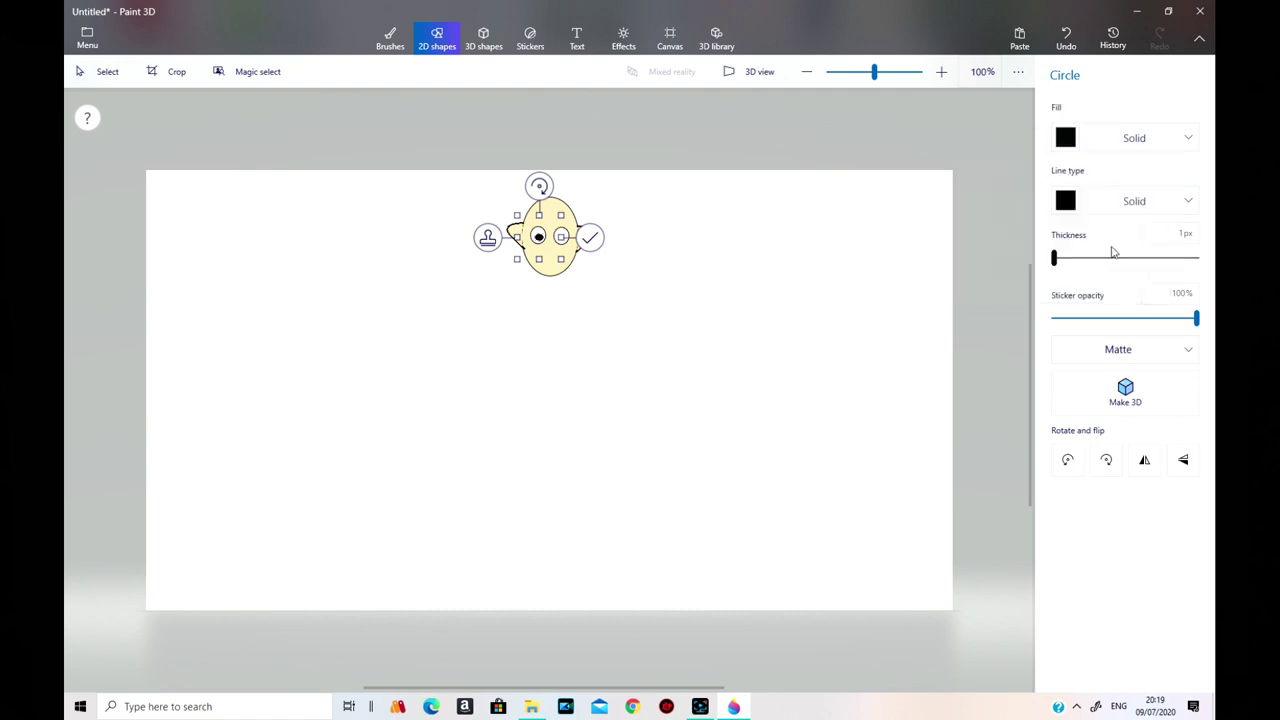
click(1065, 200)
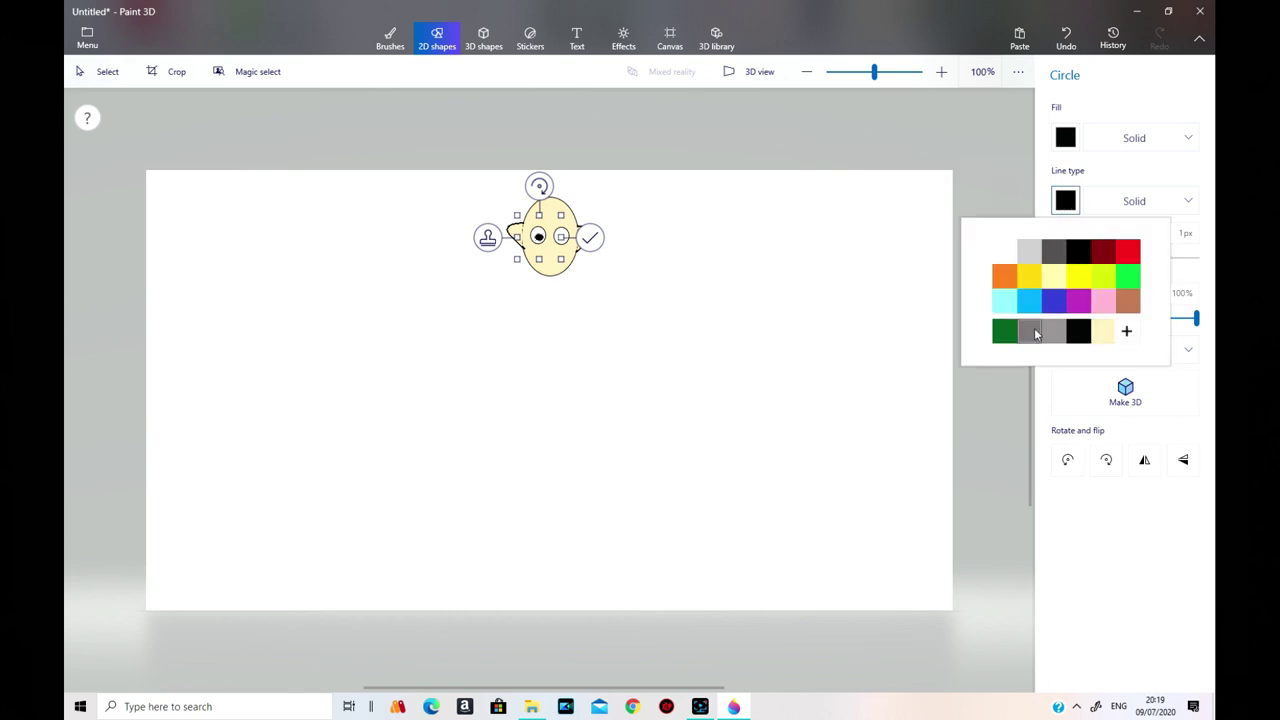
click(1030, 302)
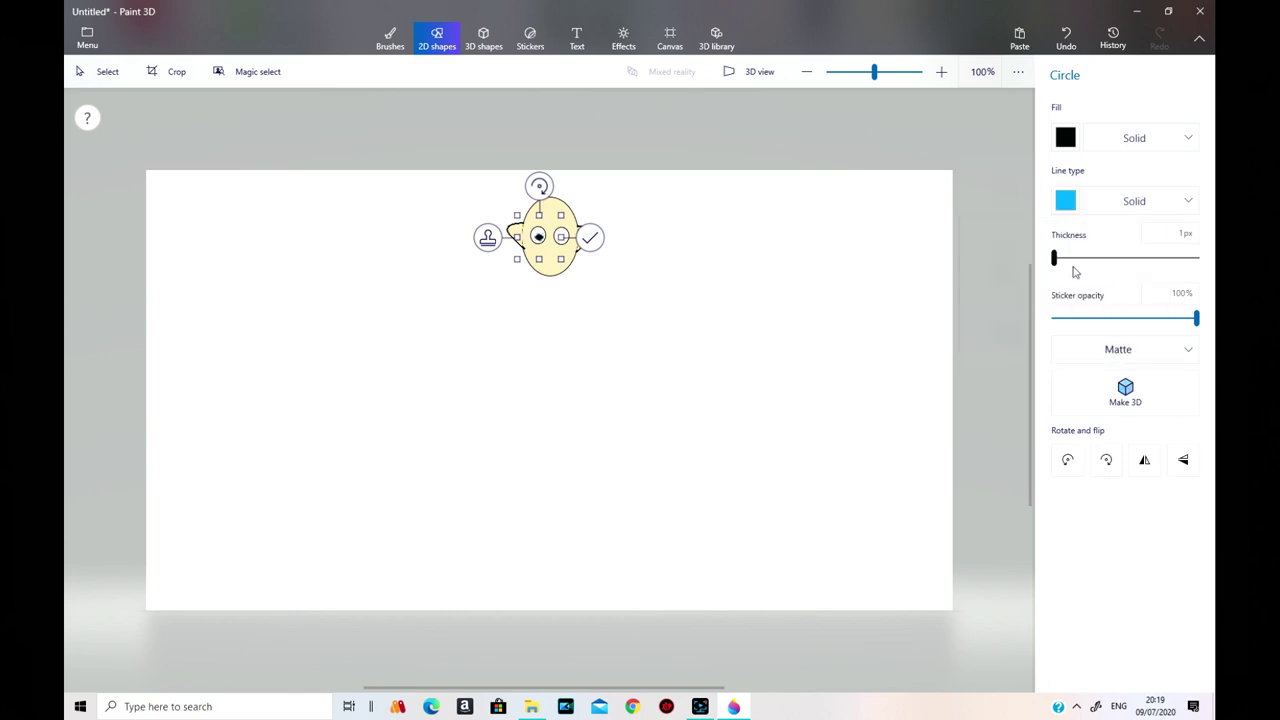
Enlarge the left eye's inner circle slightly and set its blue outline thickness to 4 px.
drag(1055, 259, 1061, 263)
drag(1058, 262, 1056, 262)
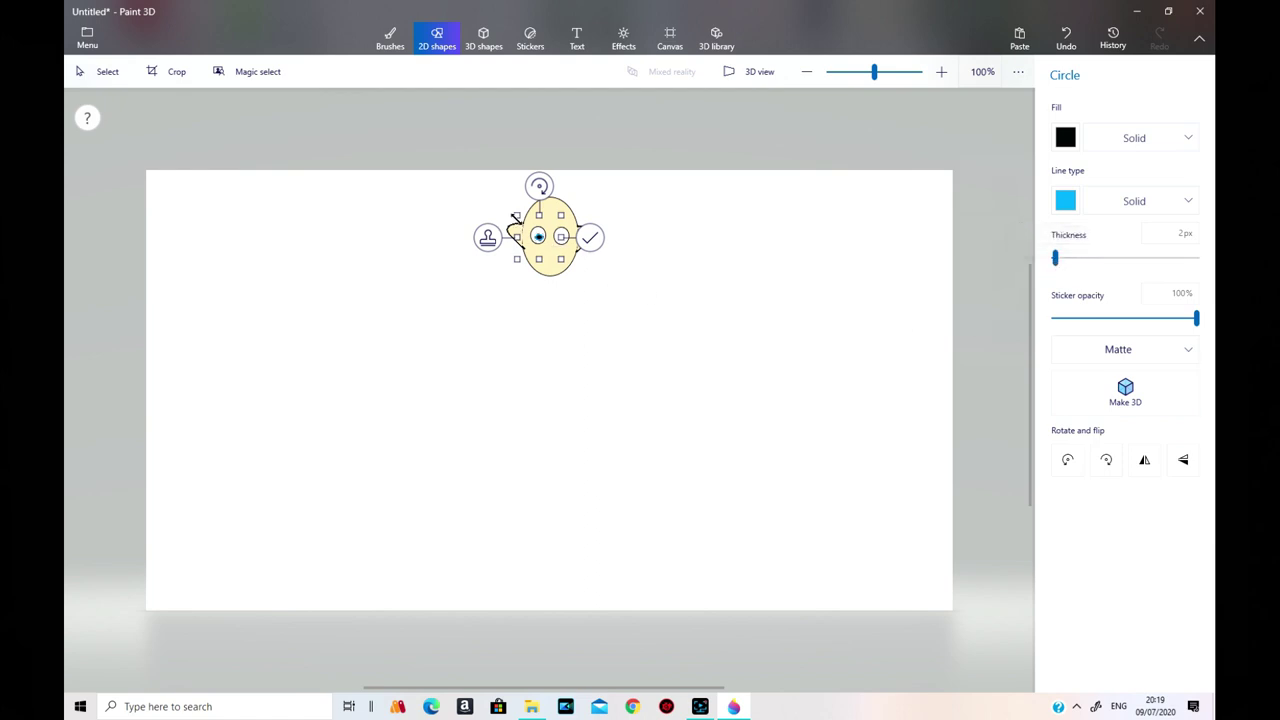
drag(513, 214, 512, 213)
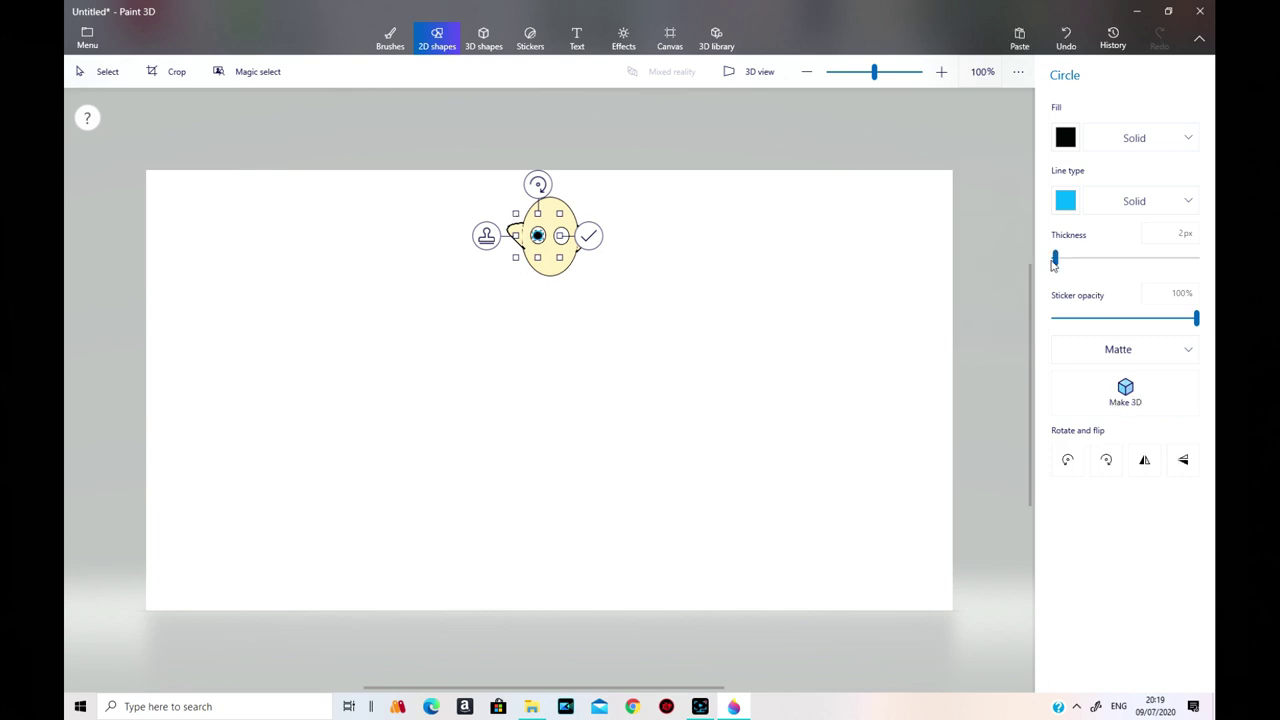
drag(1053, 263, 1062, 263)
Stamp a copy of the blue and black inner circle into the centre of the right eye.
drag(537, 236, 565, 237)
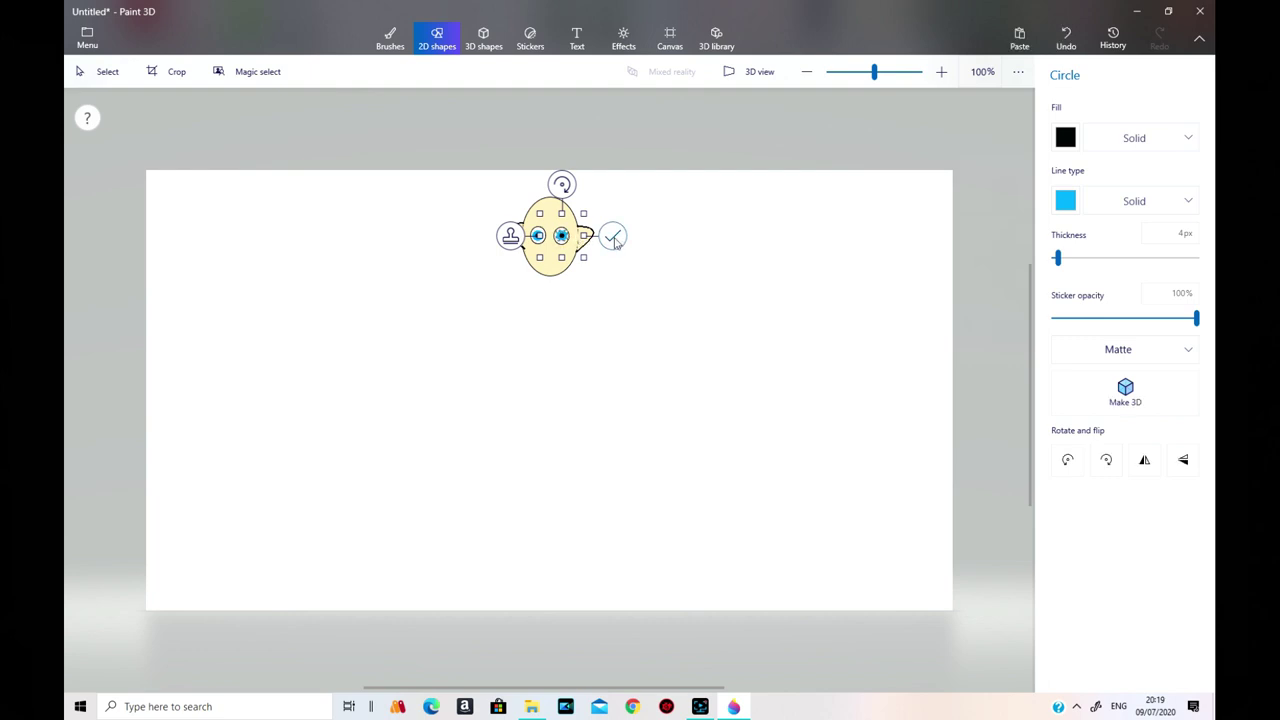
click(612, 235)
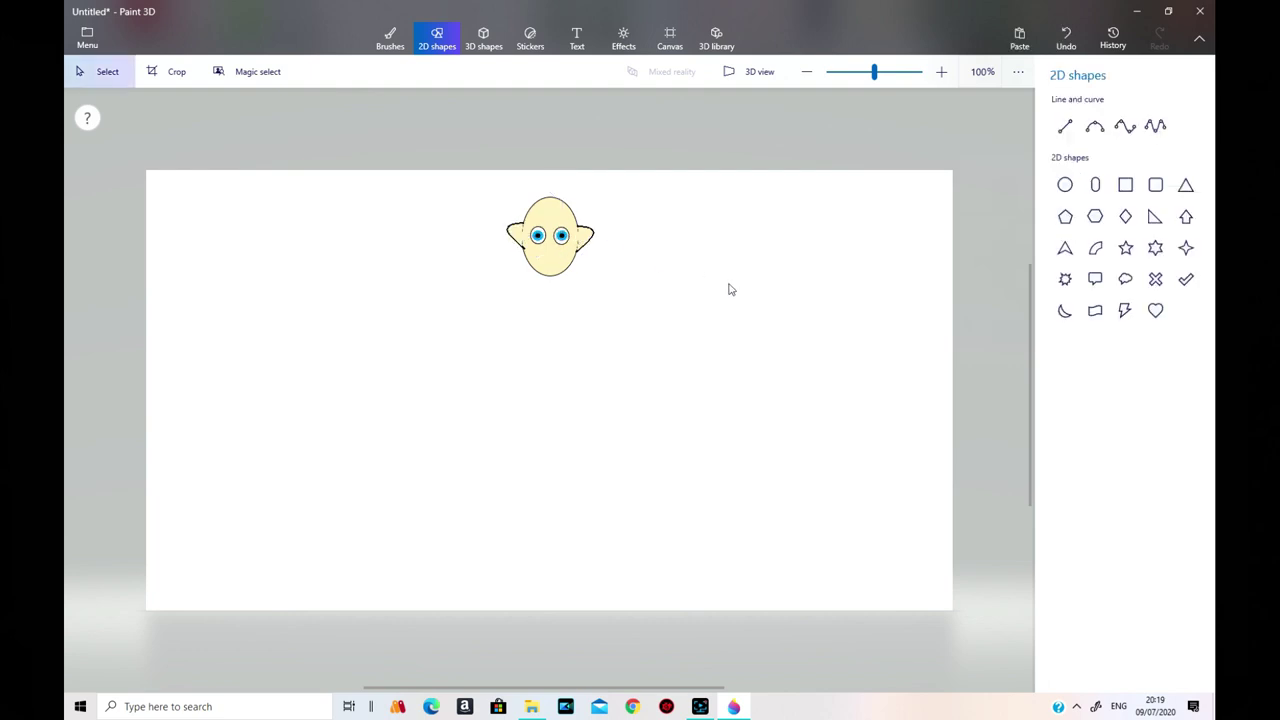
Draw a small circle as the nose just below and between the eyes, with a solid cream fill and a 1 px black outline.
click(1065, 185)
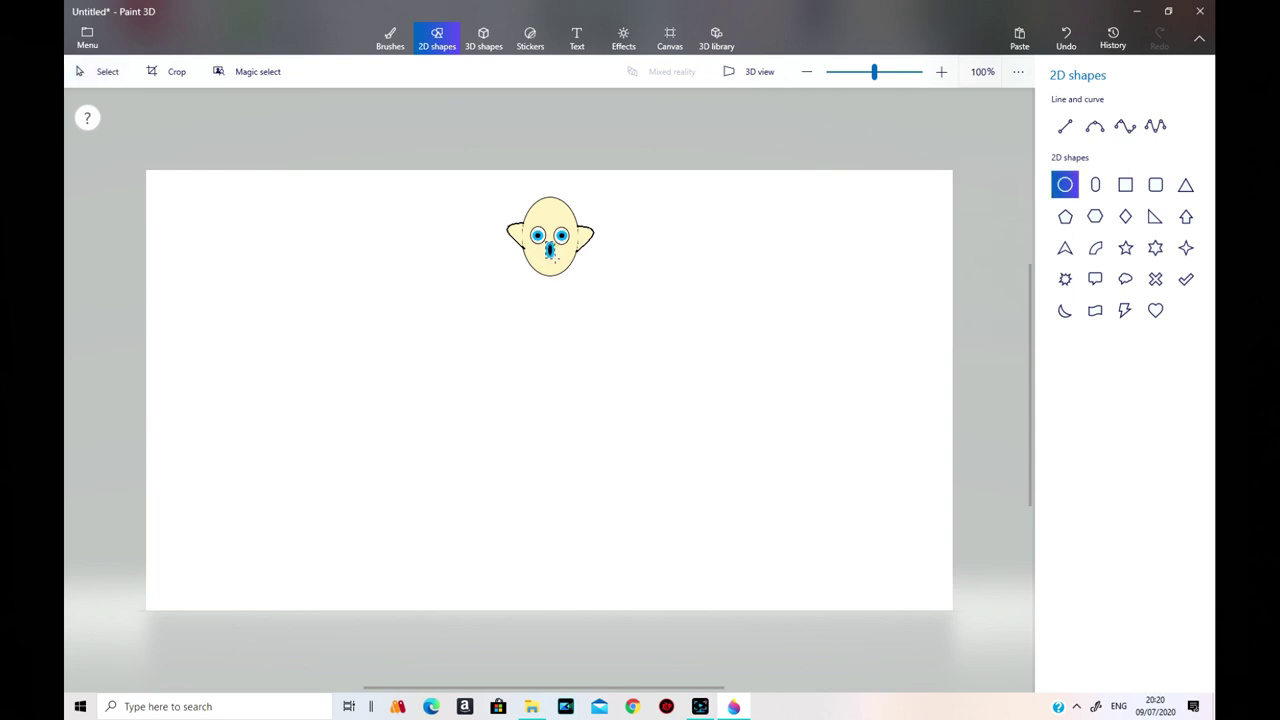
mouse_move(551, 252)
mouse_down()
mouse_move(523, 250)
mouse_move(546, 268)
mouse_up()
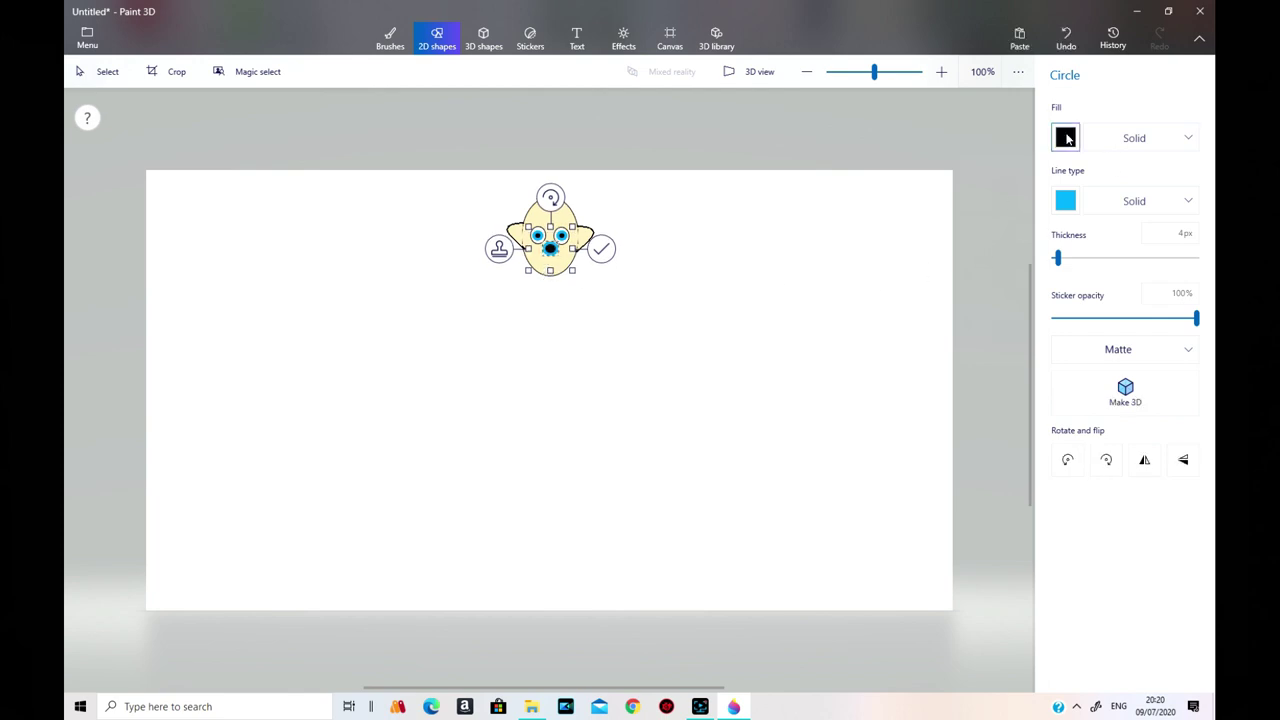
click(1065, 139)
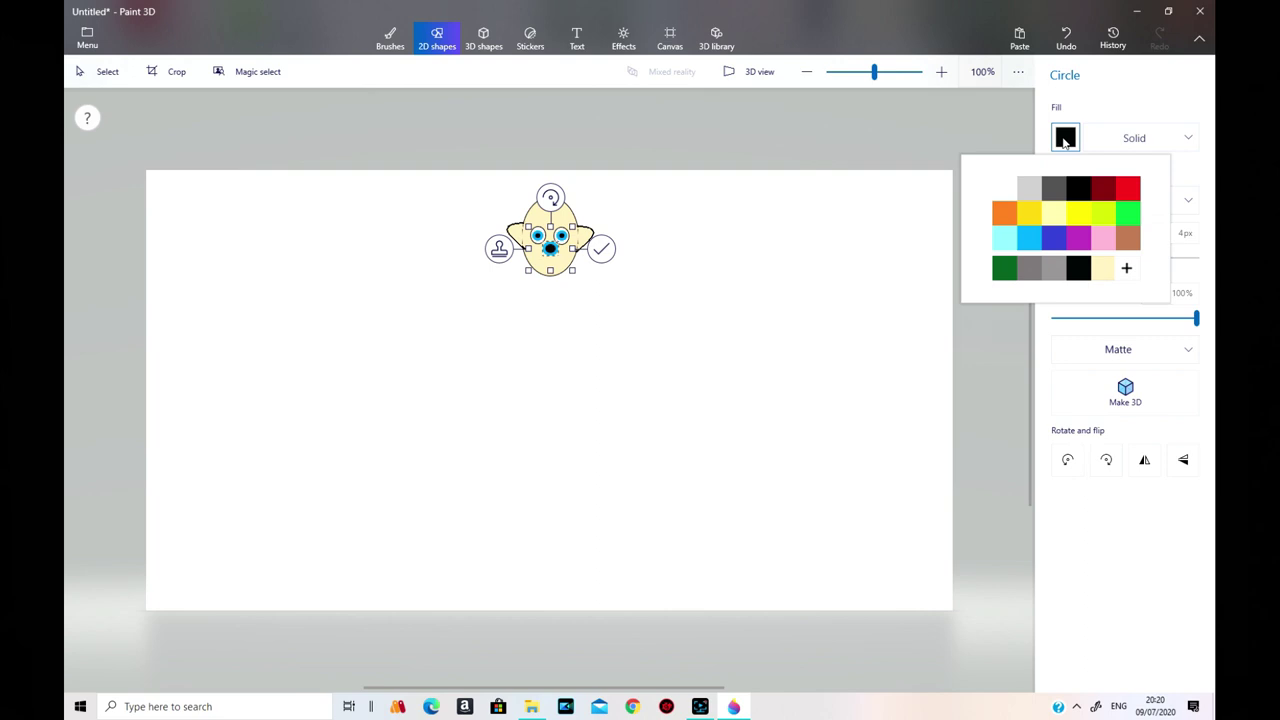
click(1100, 270)
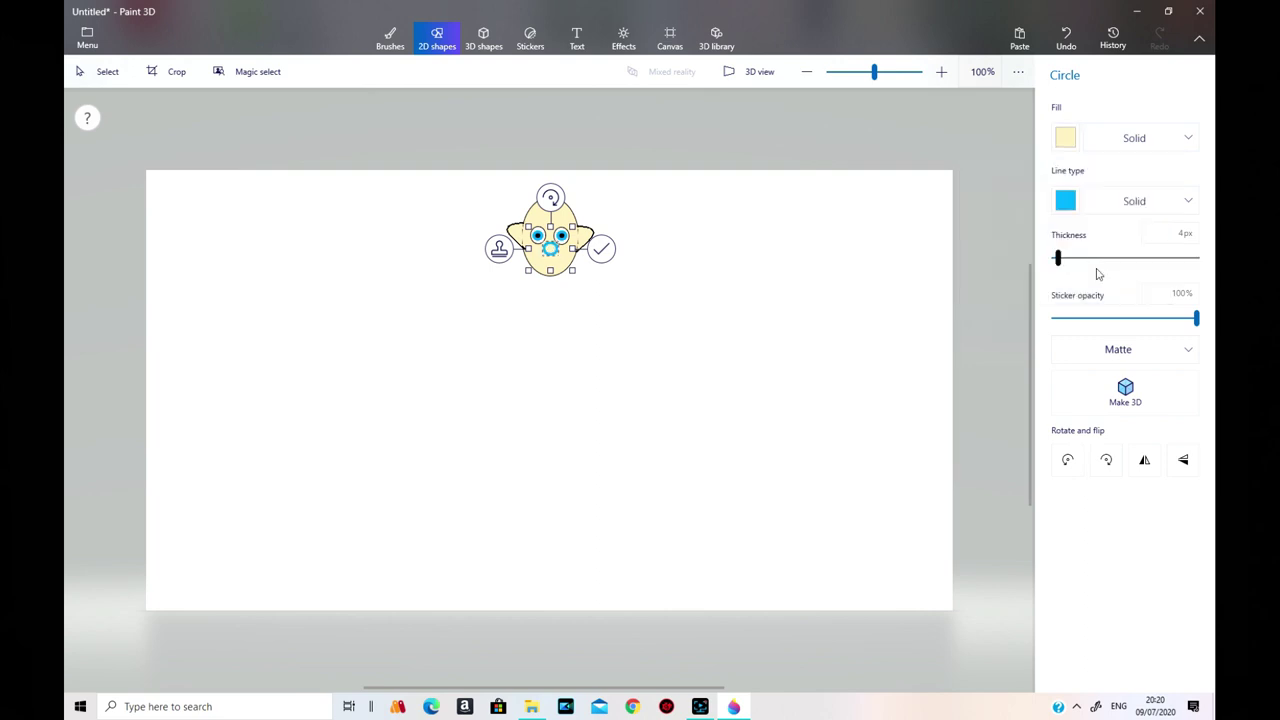
click(1065, 201)
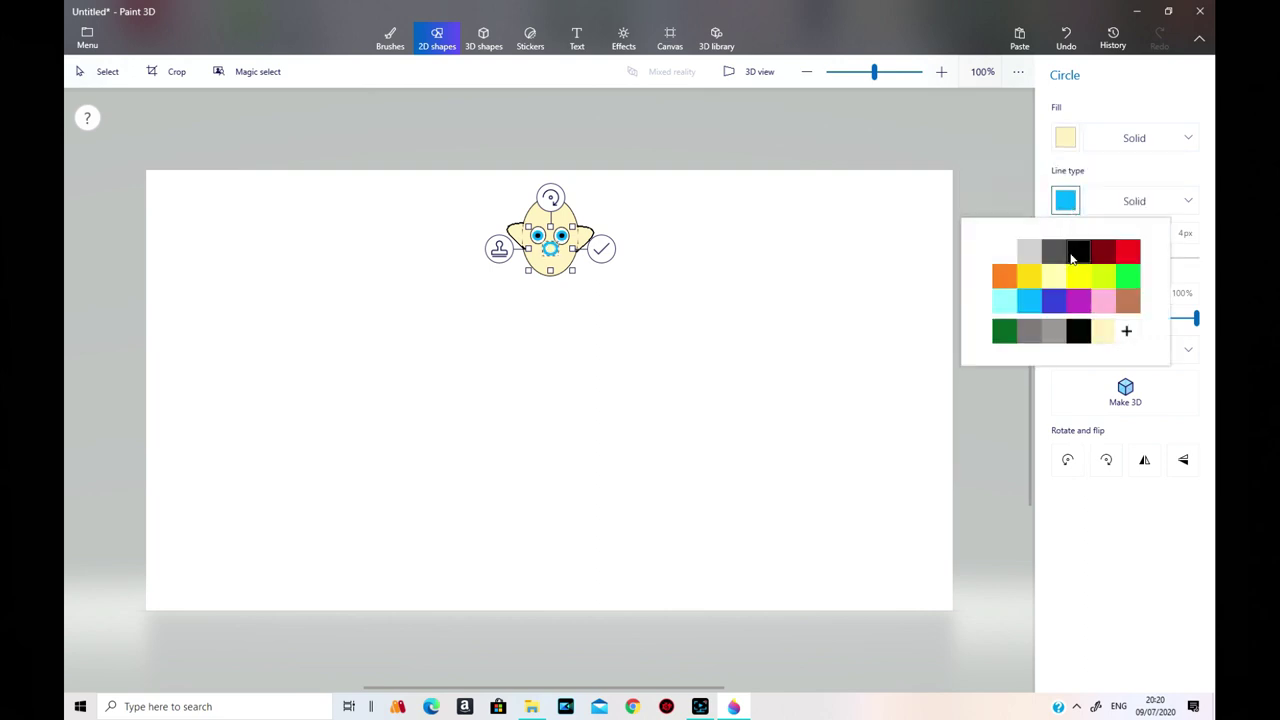
click(1073, 256)
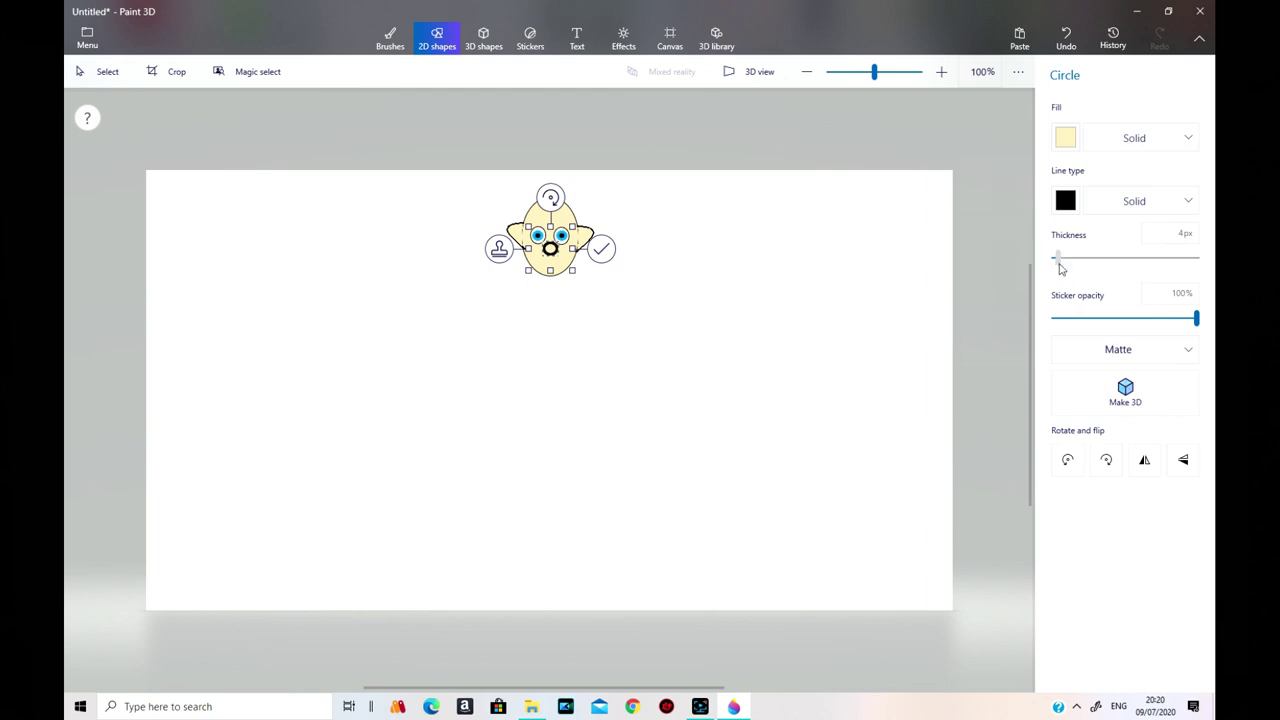
click(760, 360)
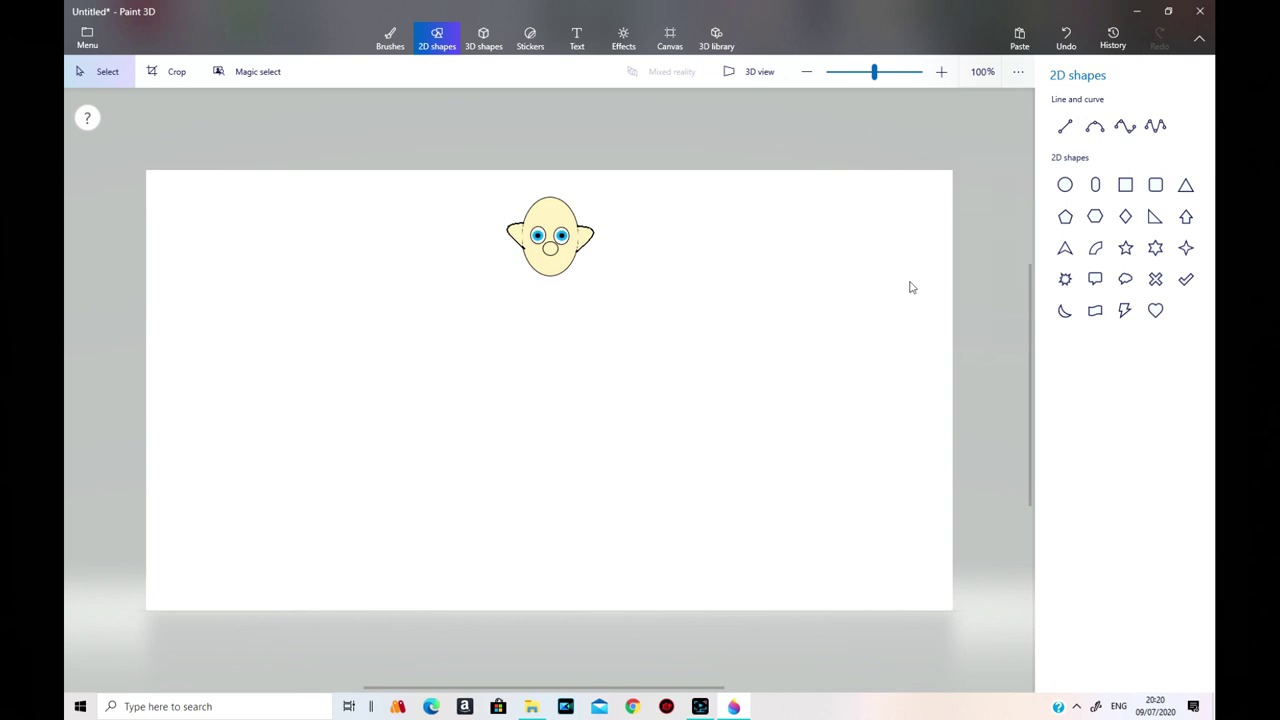
Draw a moon shape with a dark red fill, rotate it into a smile and place it below the nose as the mouth.
click(1065, 311)
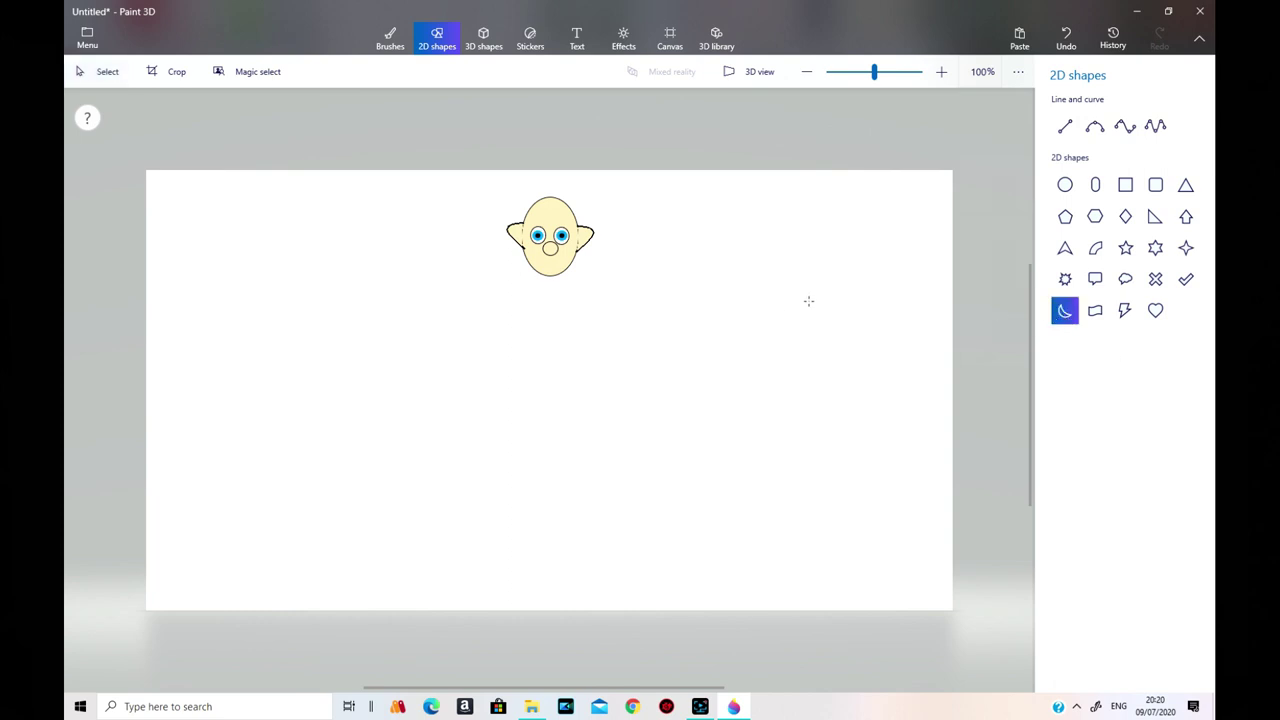
drag(519, 291, 578, 330)
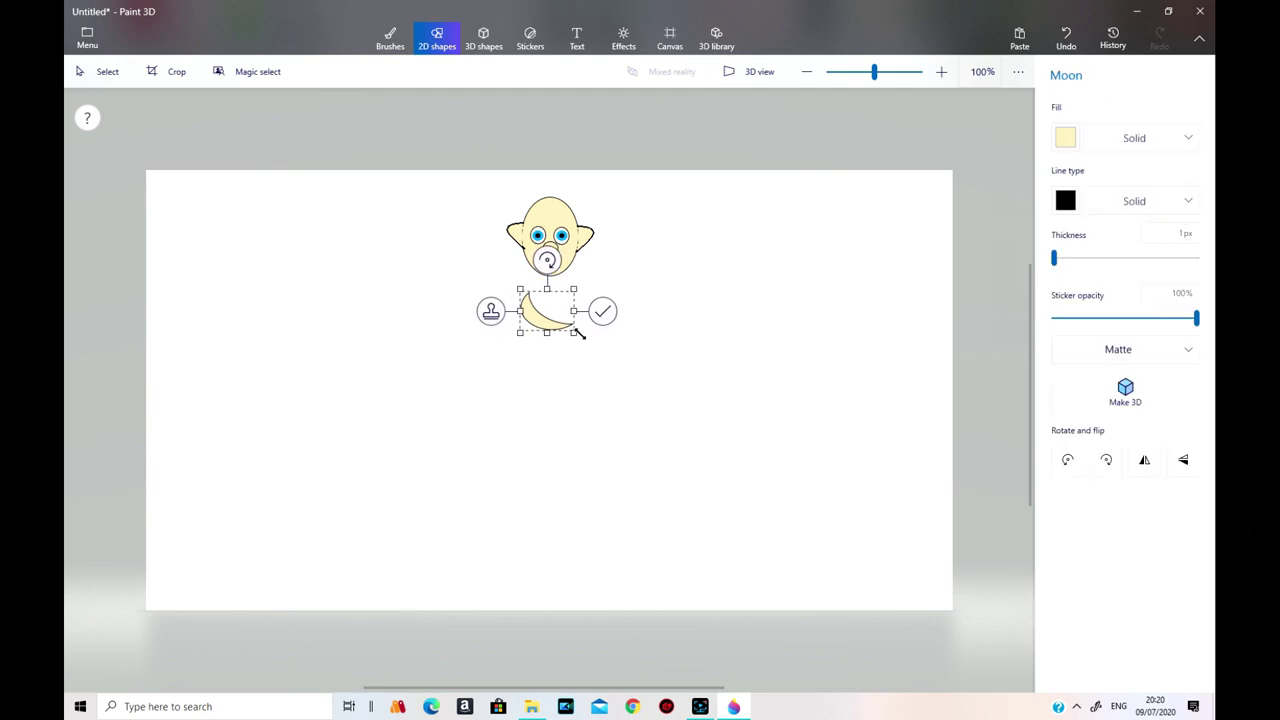
click(1066, 138)
click(1101, 190)
drag(547, 260, 514, 272)
drag(596, 310, 548, 262)
click(689, 342)
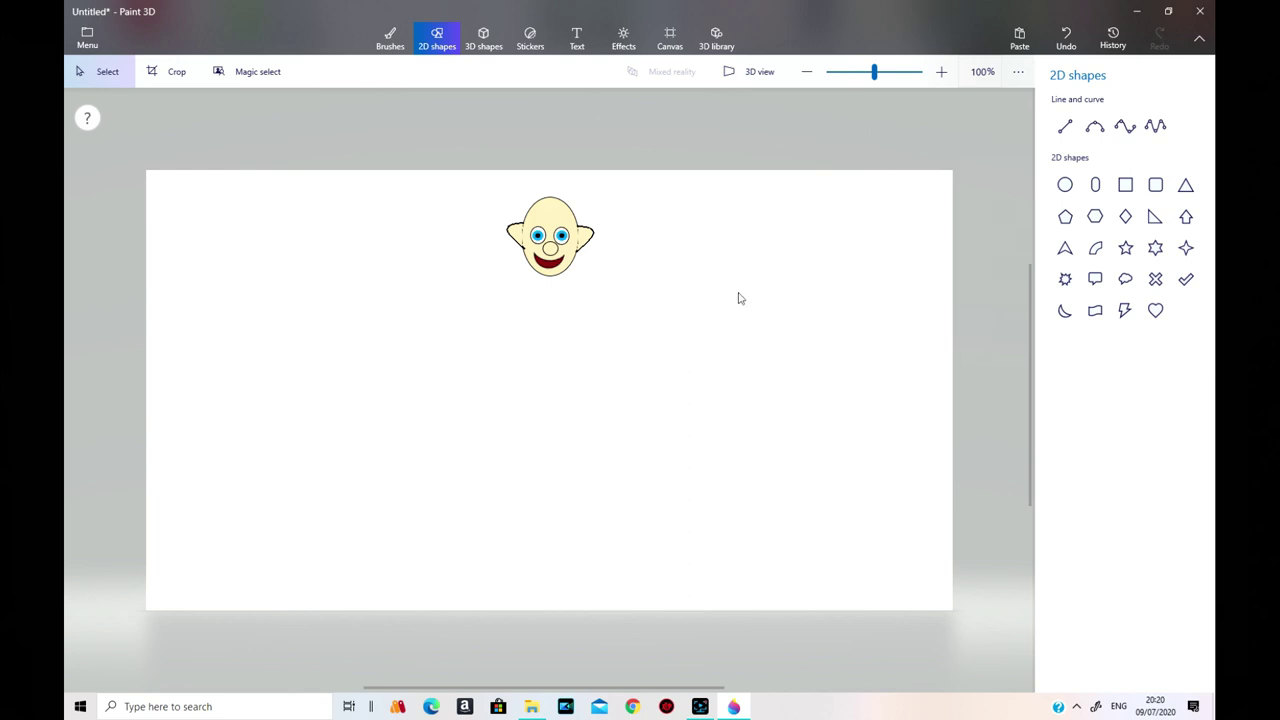
Try to draw the neck as a narrow U-shaped 4-point curve below the chin with a 1 px black line.
click(1124, 126)
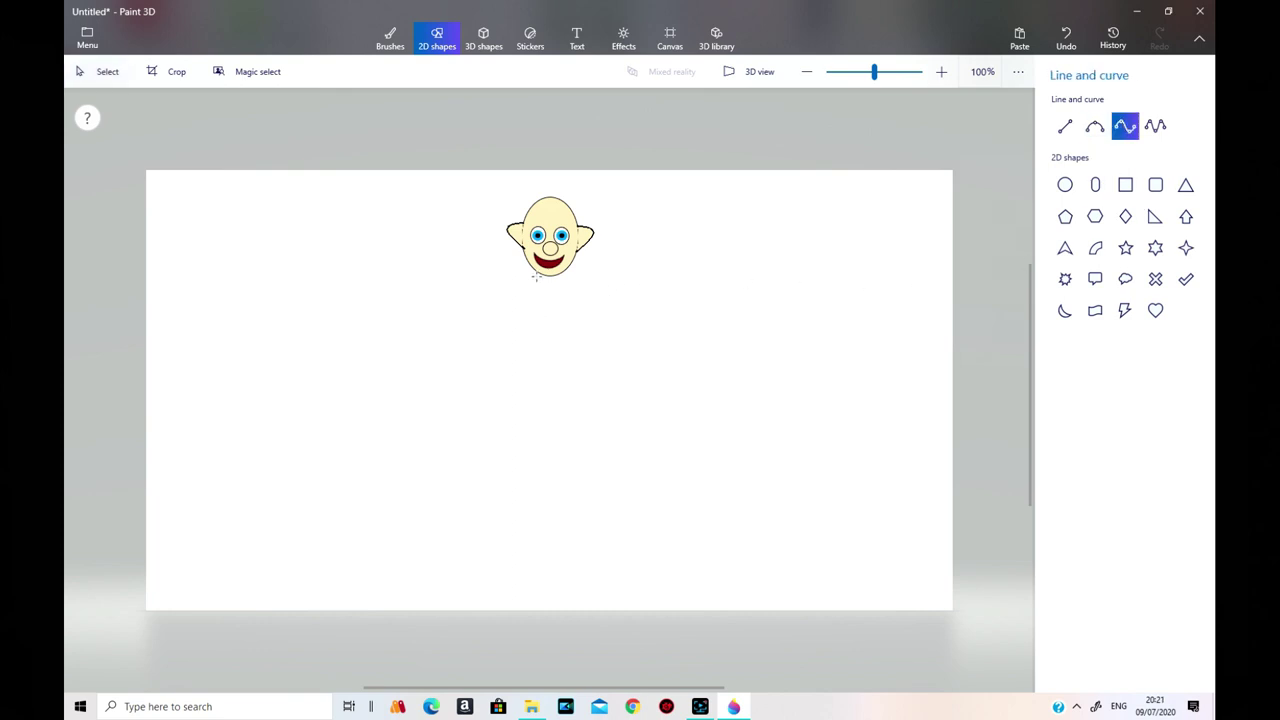
drag(537, 270, 537, 320)
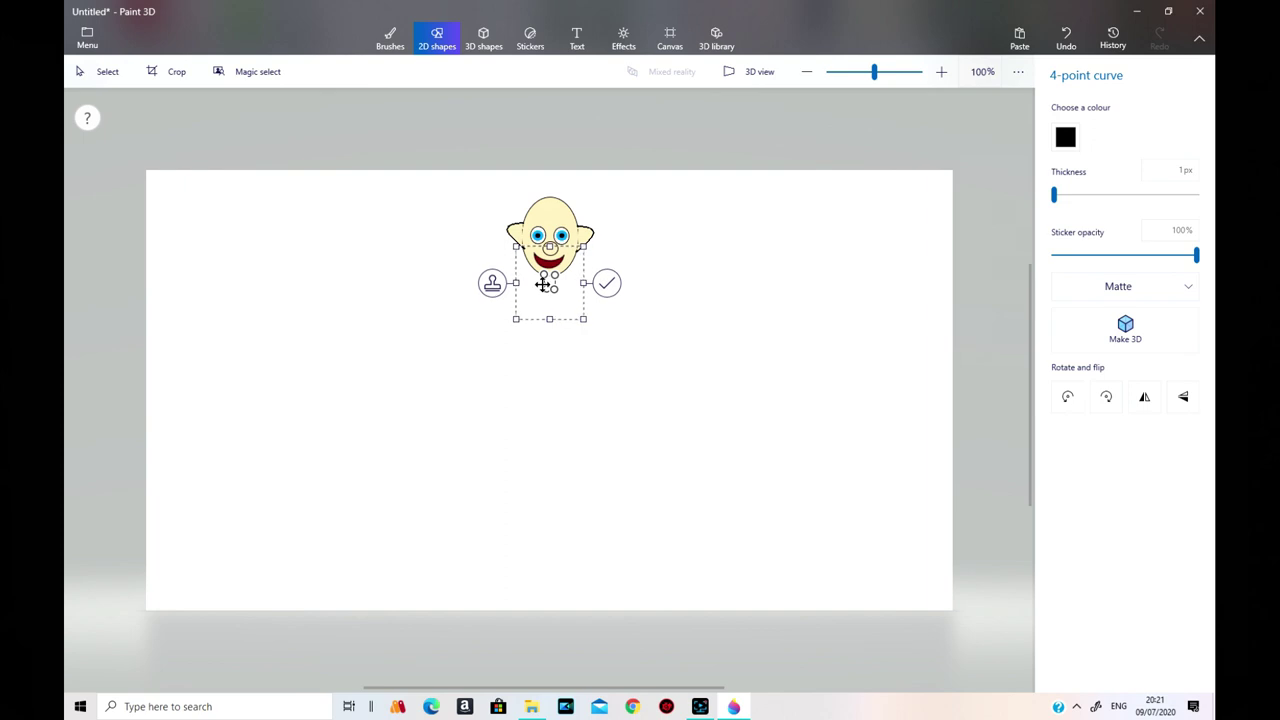
drag(542, 285, 539, 286)
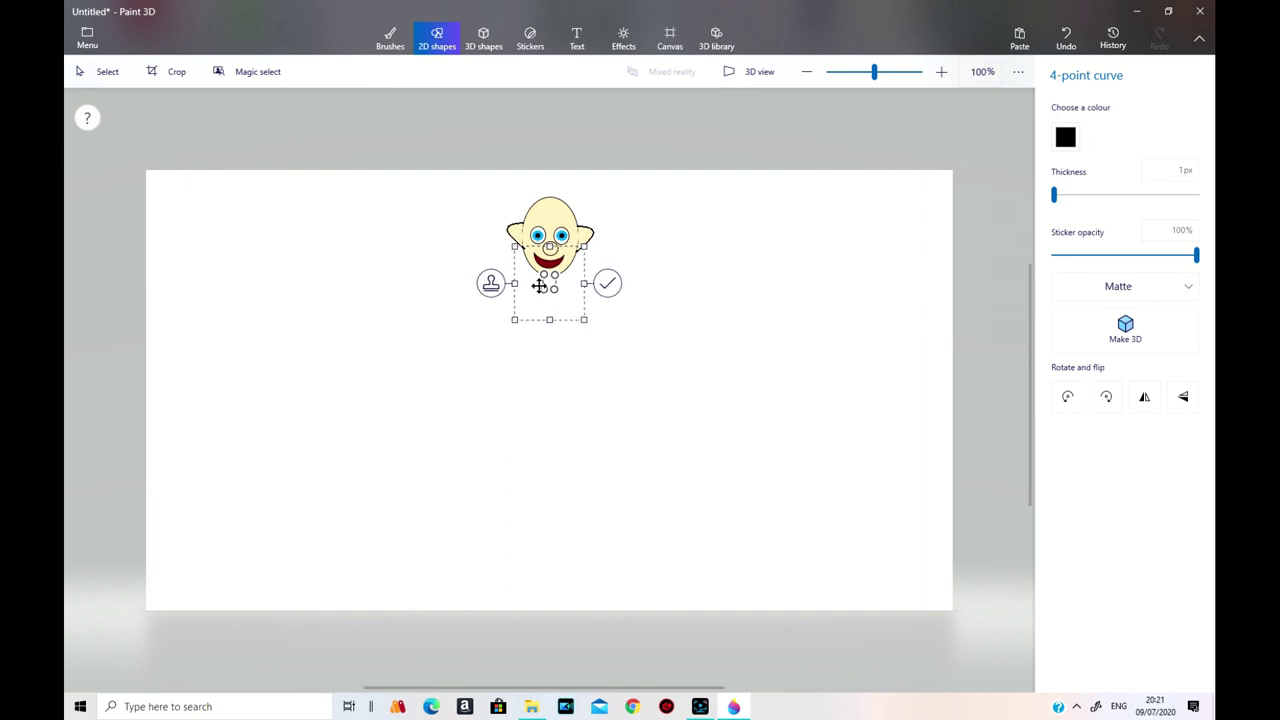
click(605, 286)
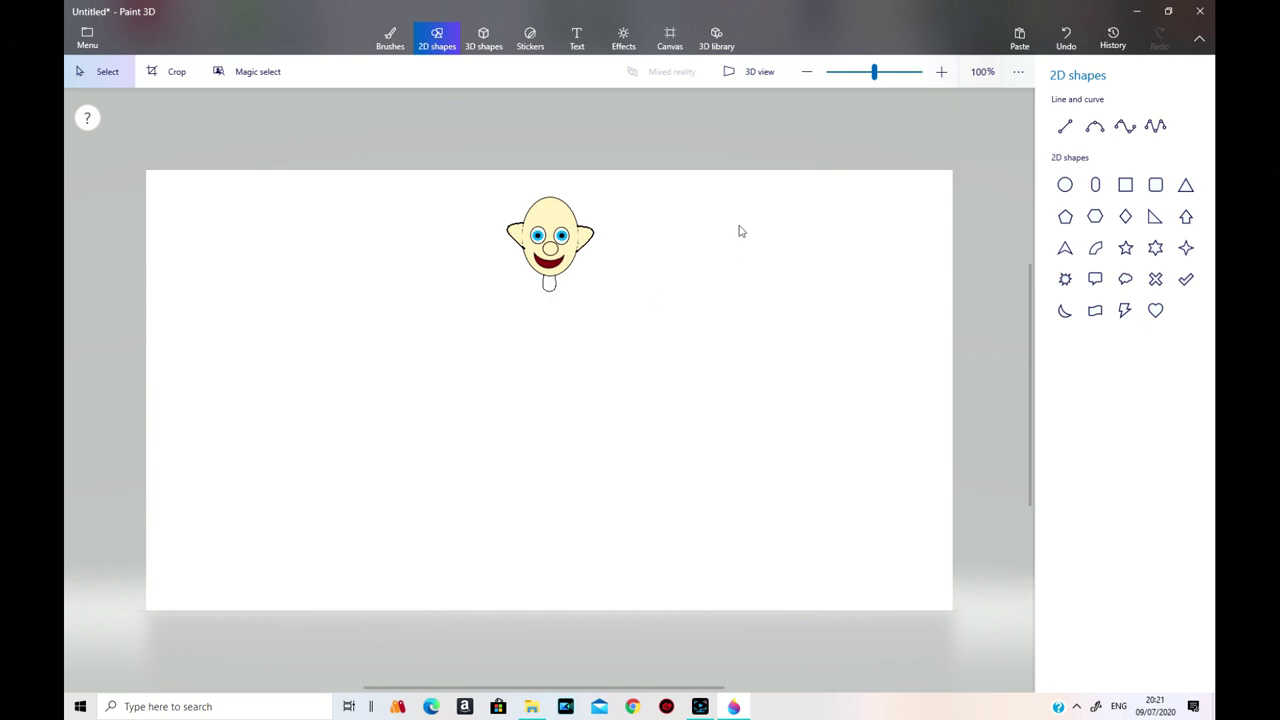
Try to fill the neck with cream, and undo both the fill and the neck curve.
click(391, 40)
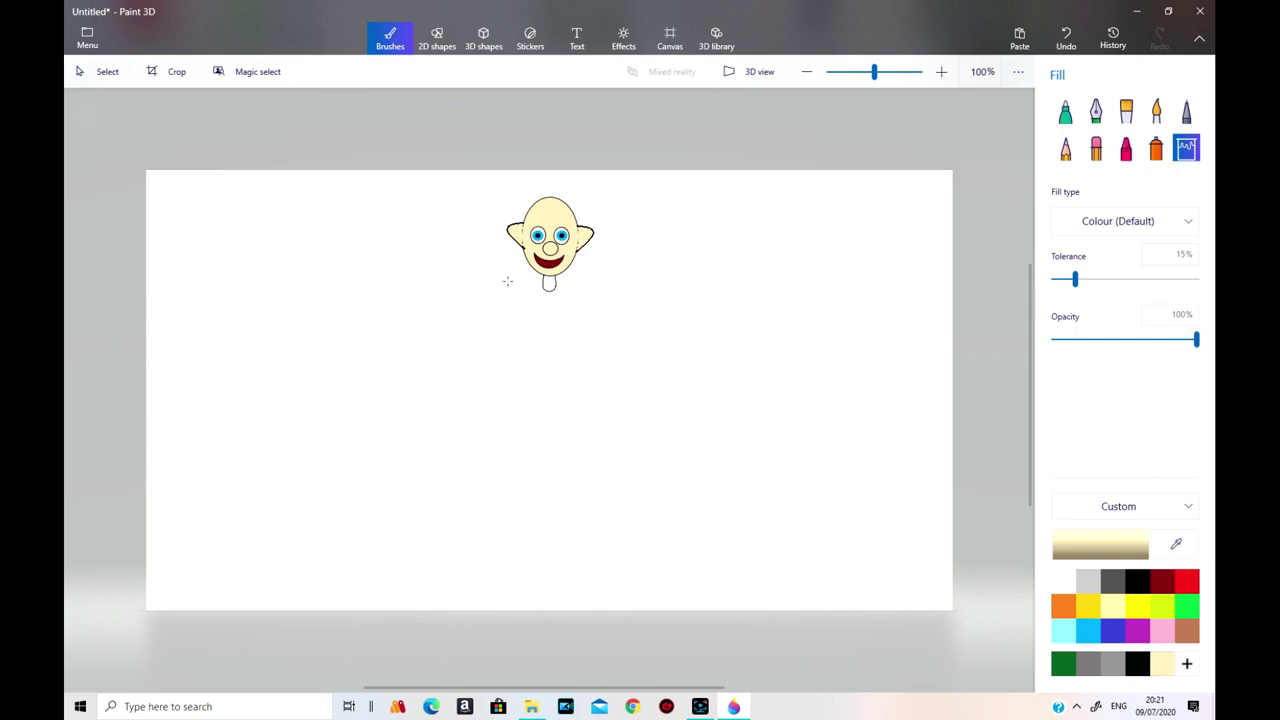
click(549, 283)
click(1066, 38)
click(1074, 46)
Try to redraw the neck as a 4-point curve below the chin with a 2 px black line, and undo it.
click(445, 45)
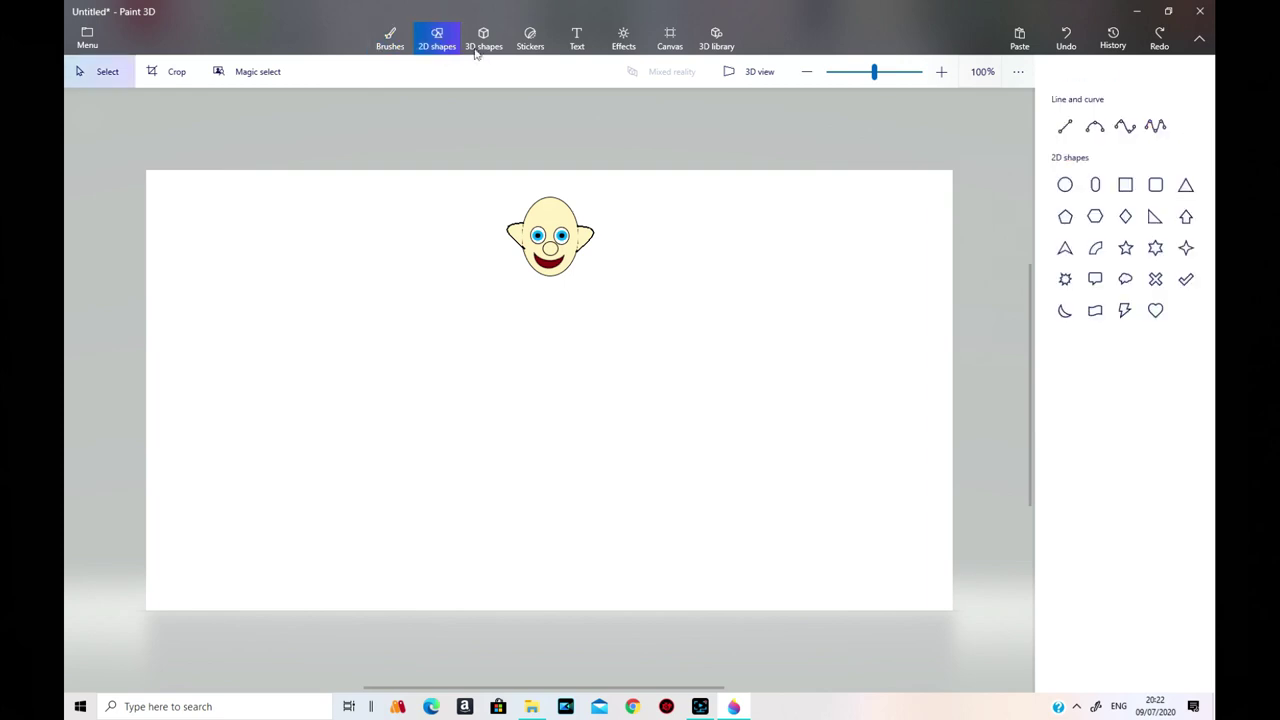
click(1124, 127)
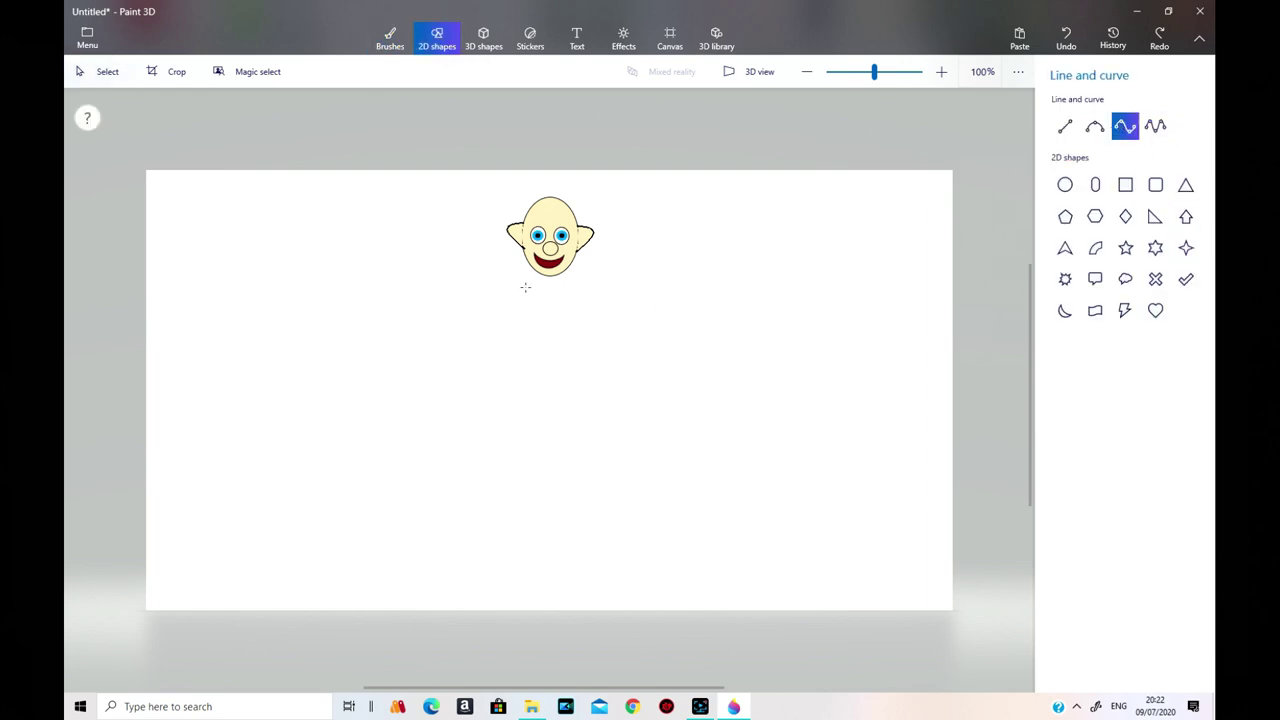
drag(539, 271, 545, 326)
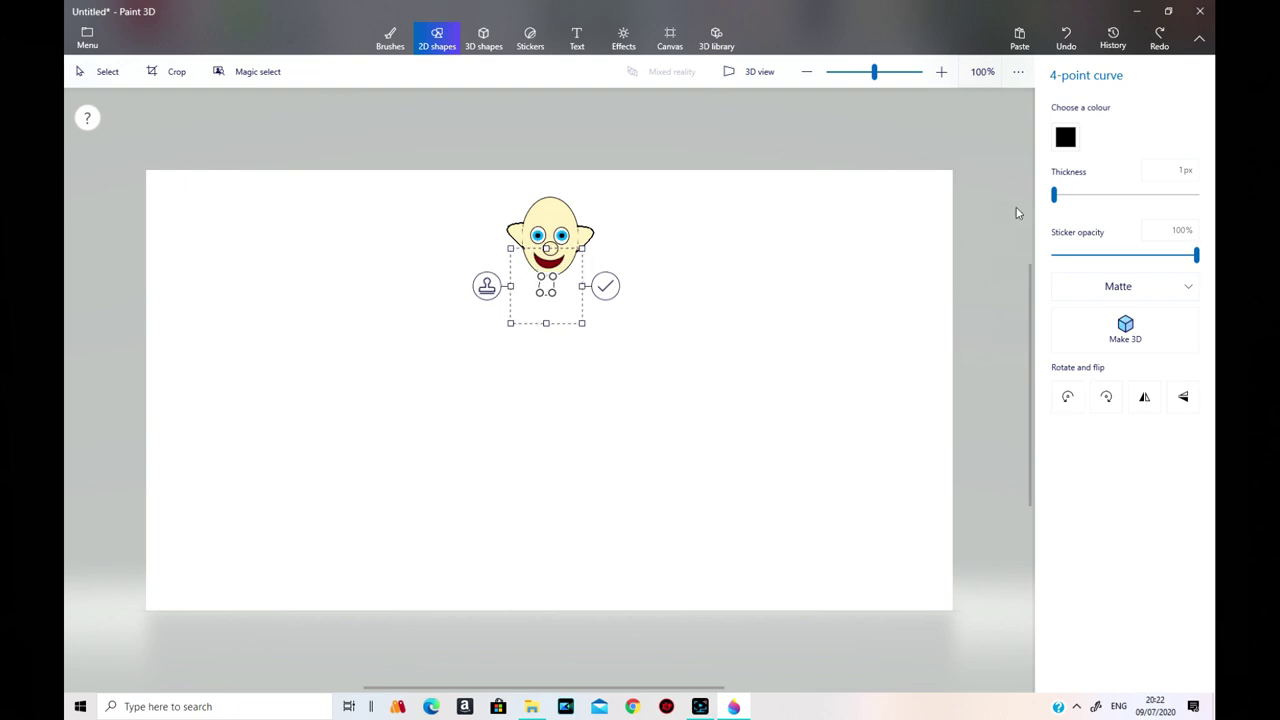
click(1055, 196)
click(605, 288)
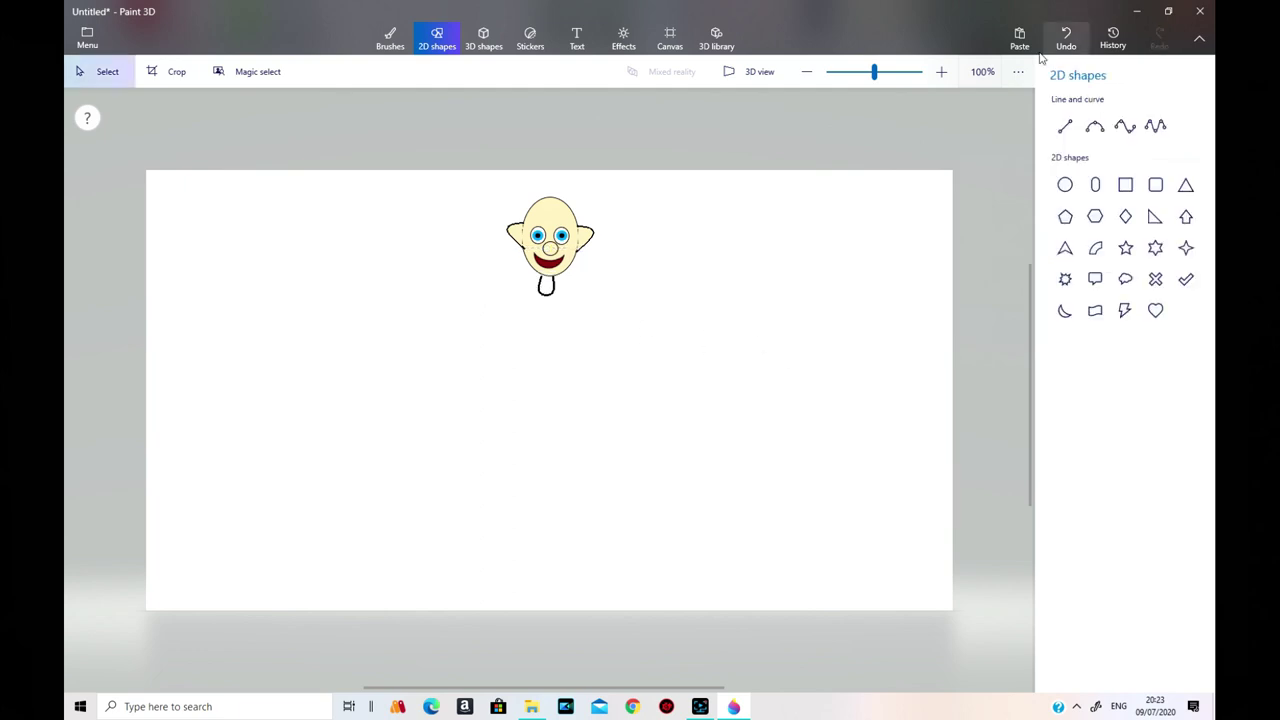
click(1066, 38)
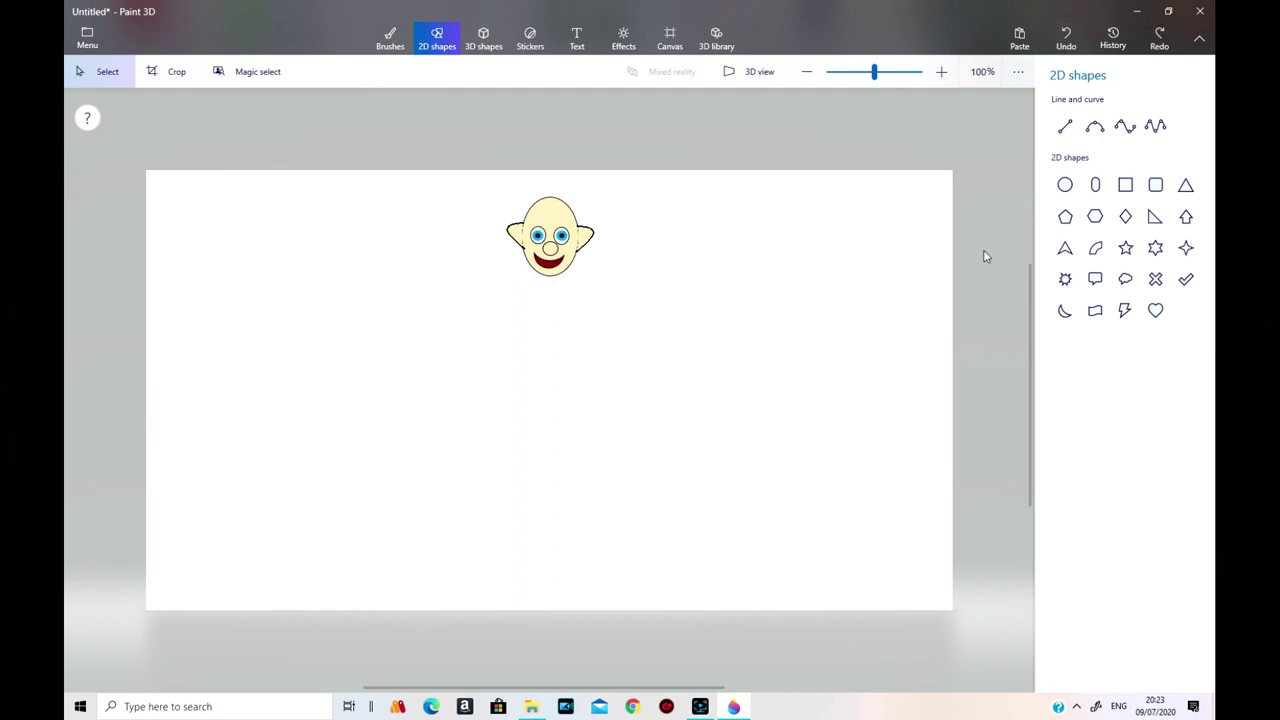
Draw a wider U-shaped neck below the chin with a 2 px black 4-point curve and fill it with cream.
click(1124, 127)
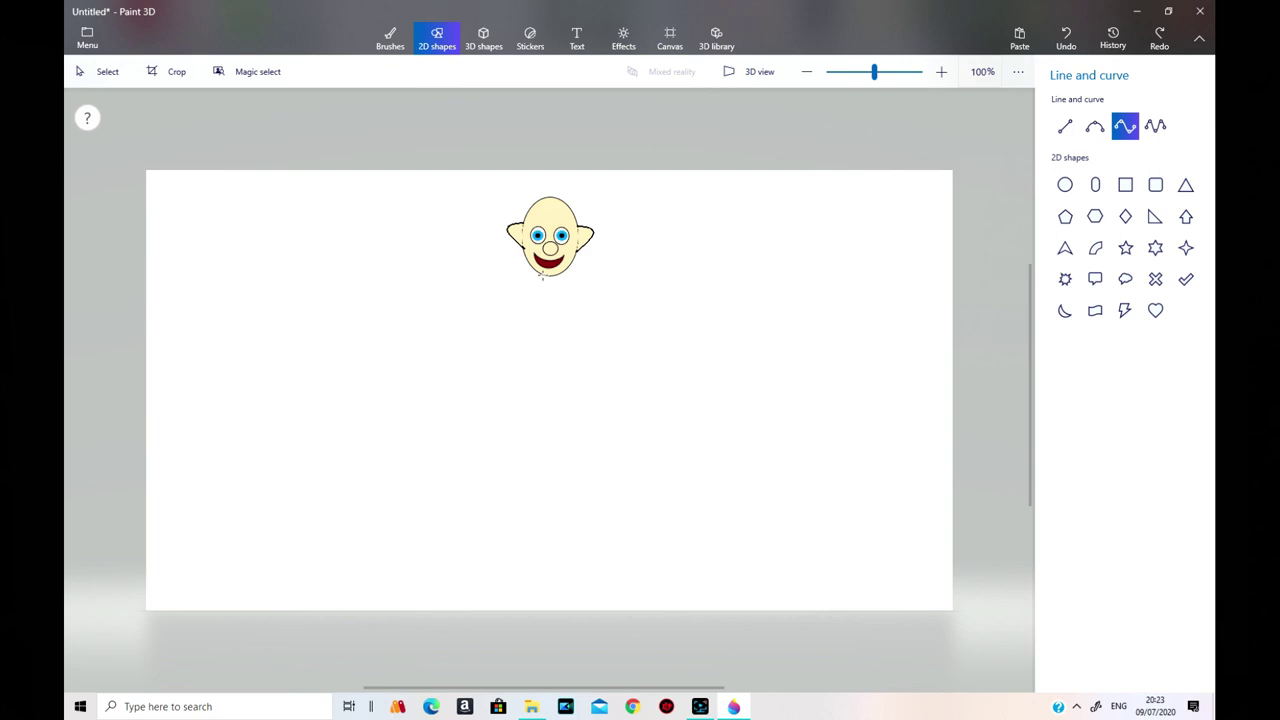
key(ctrl+y)
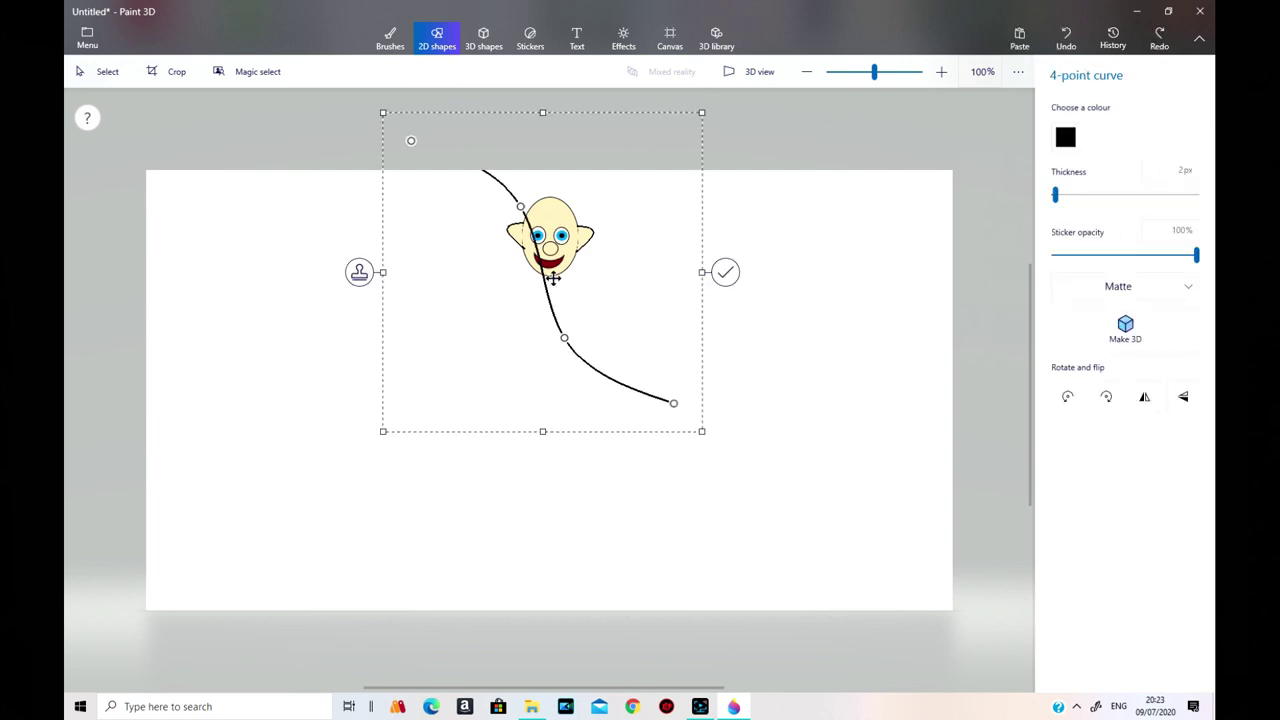
drag(505, 189, 437, 345)
drag(411, 141, 539, 274)
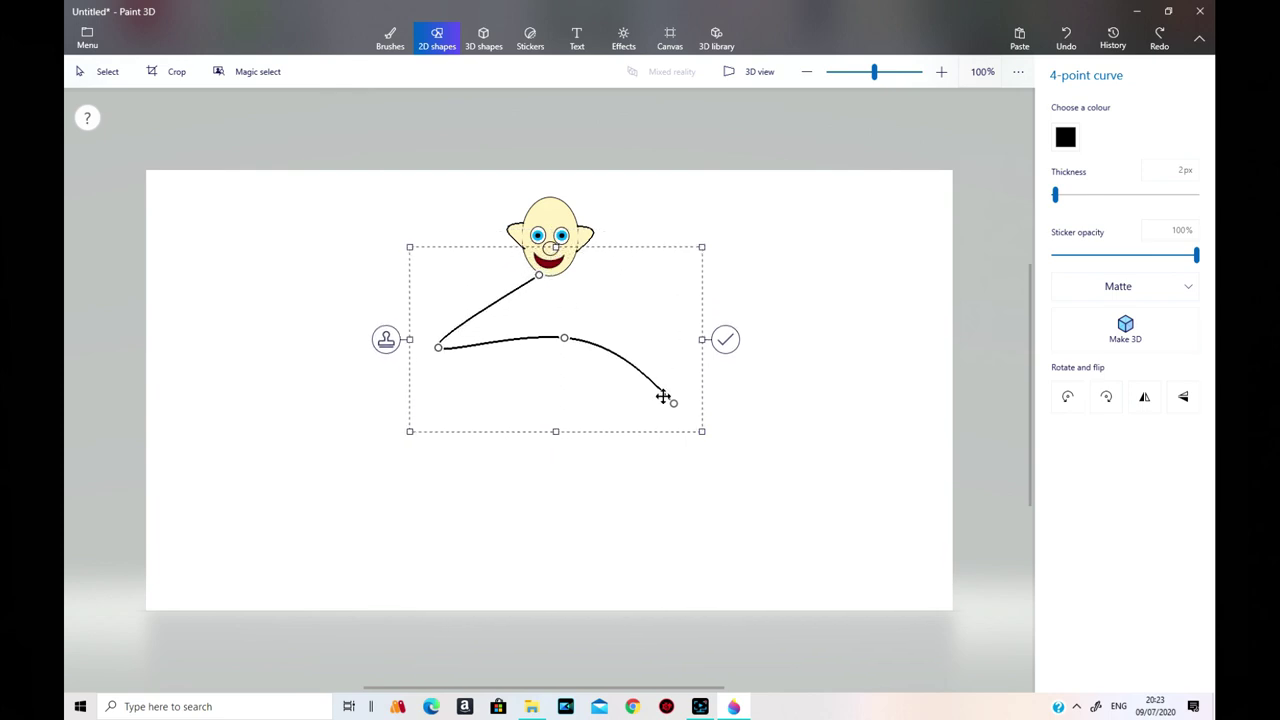
drag(674, 405, 557, 274)
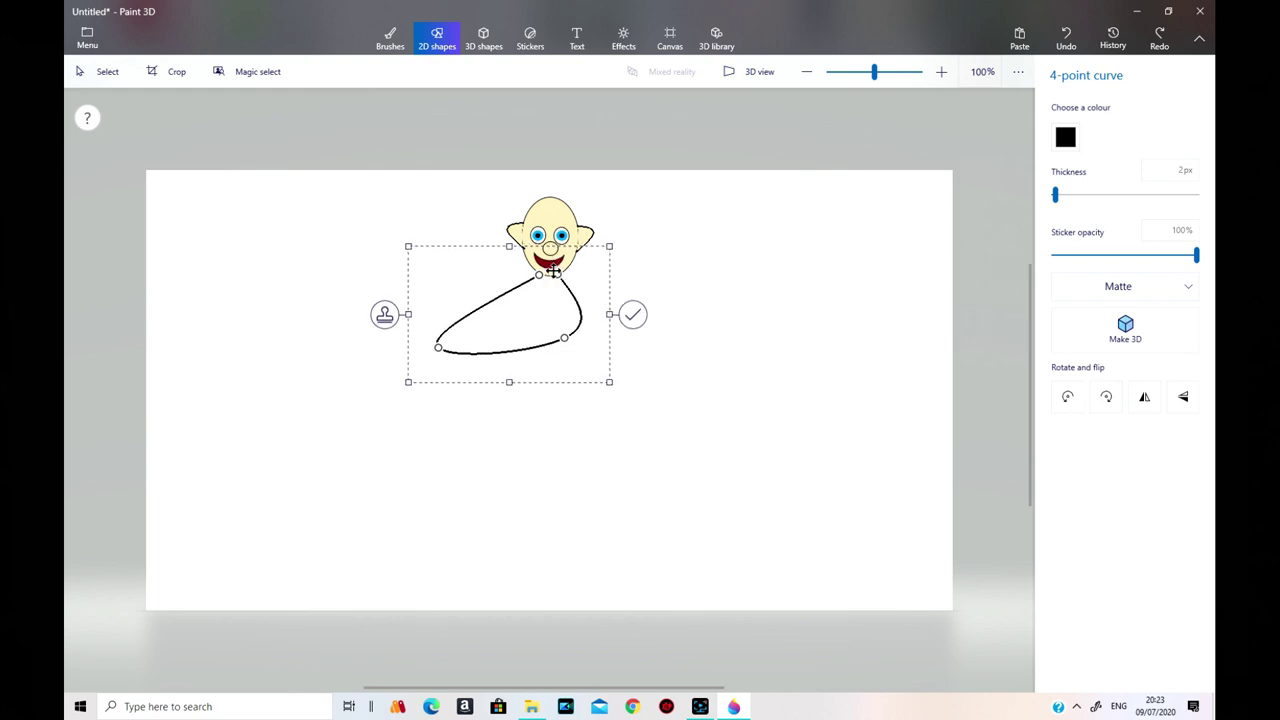
drag(438, 348, 516, 316)
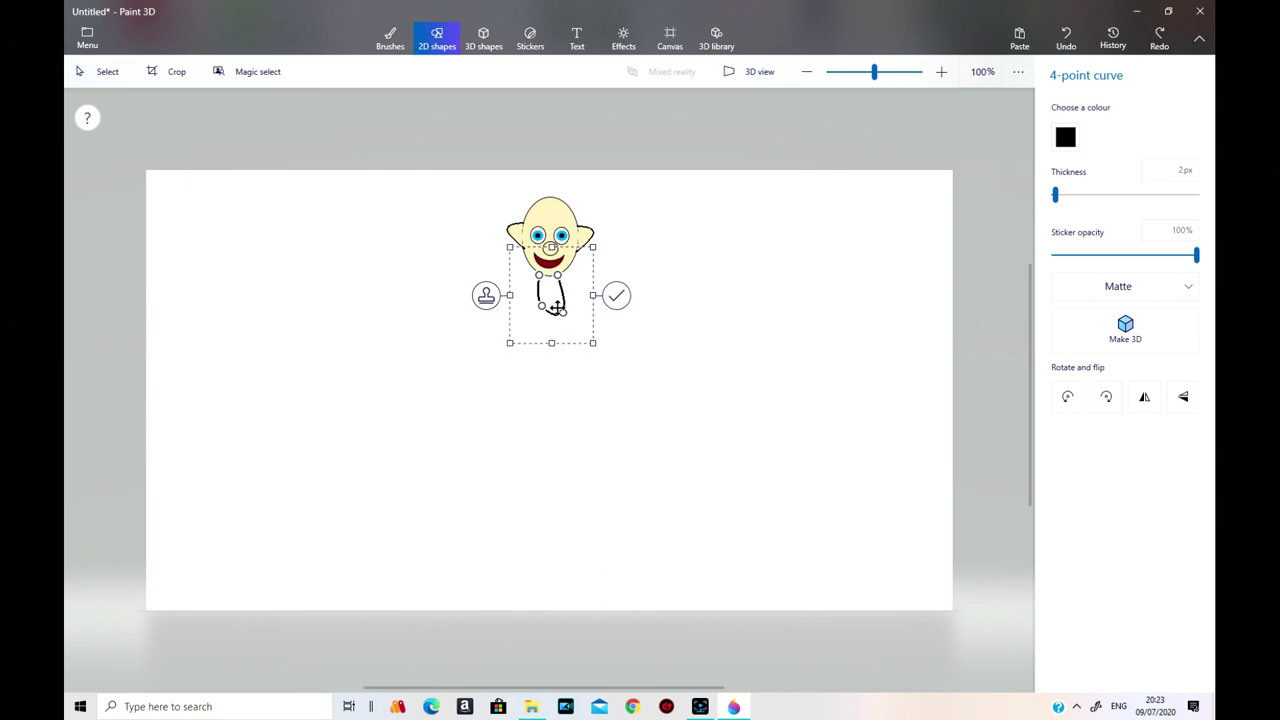
mouse_move(557, 300)
mouse_down()
mouse_move(549, 335)
mouse_move(549, 321)
mouse_up()
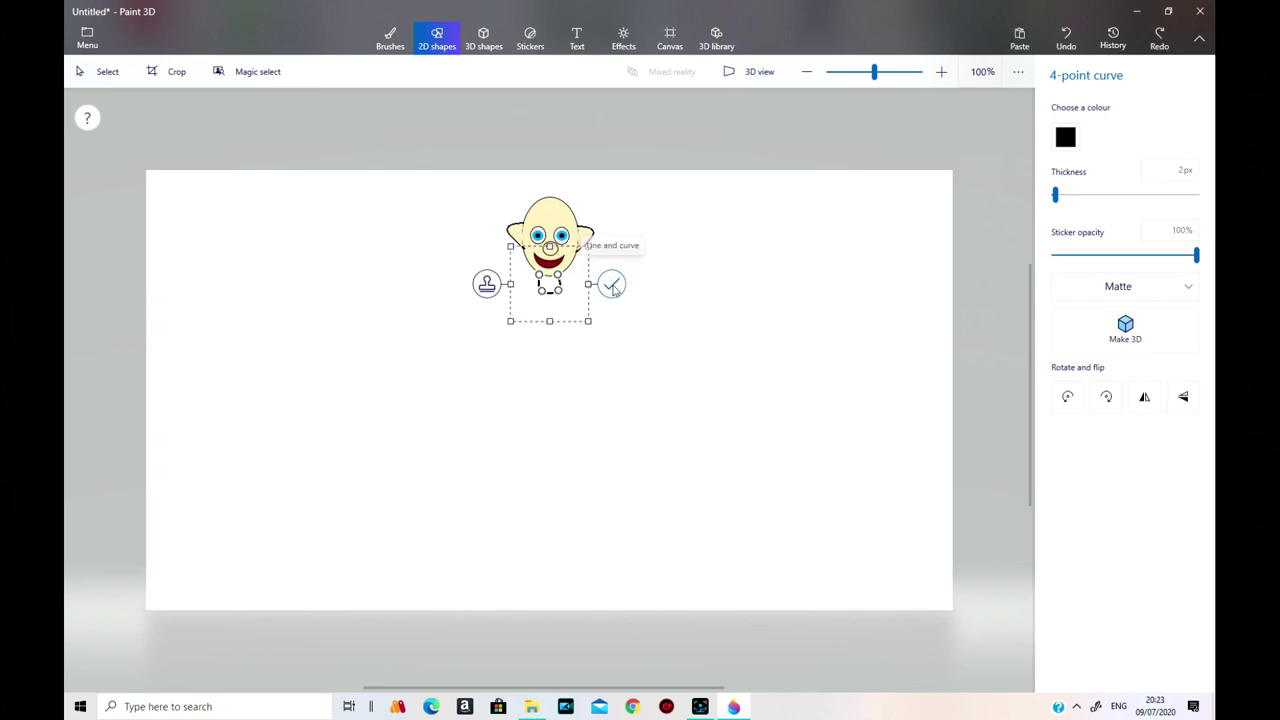
click(611, 284)
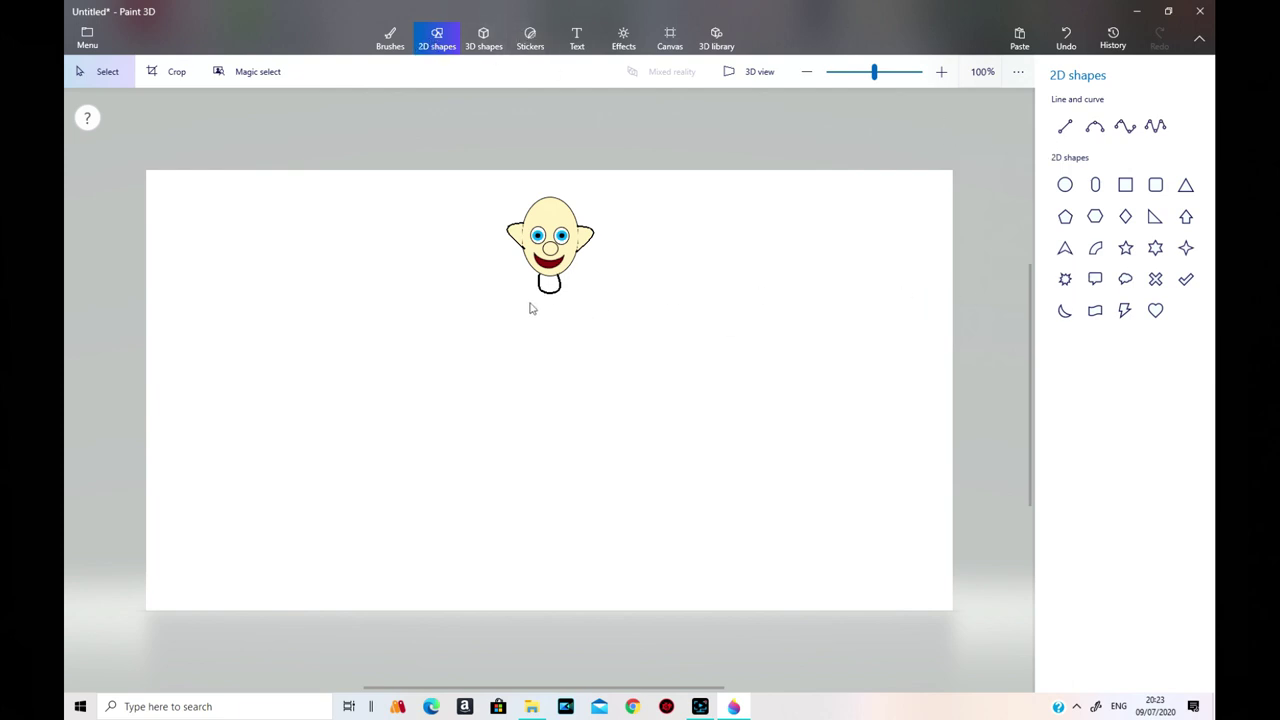
click(390, 38)
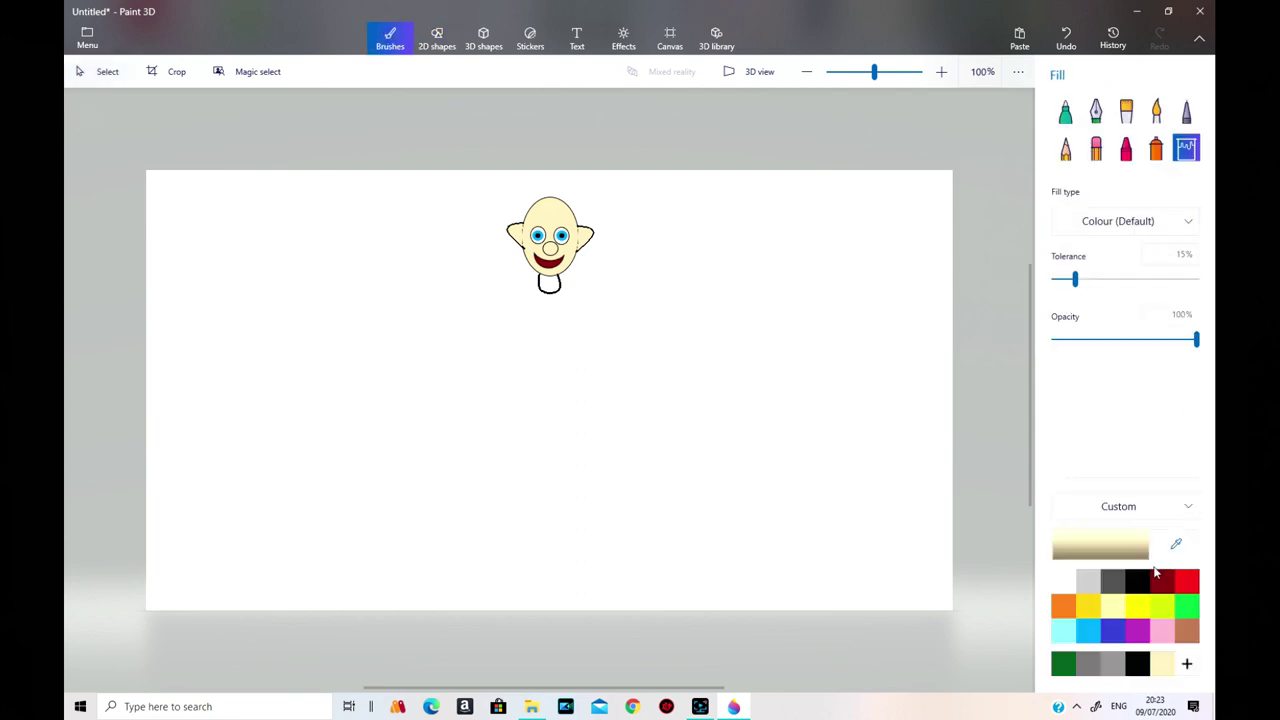
click(549, 283)
Draw a narrow rounded square with dark red fill and 2 px black outline, tilted outward below the head as the left upper arm.
click(1163, 583)
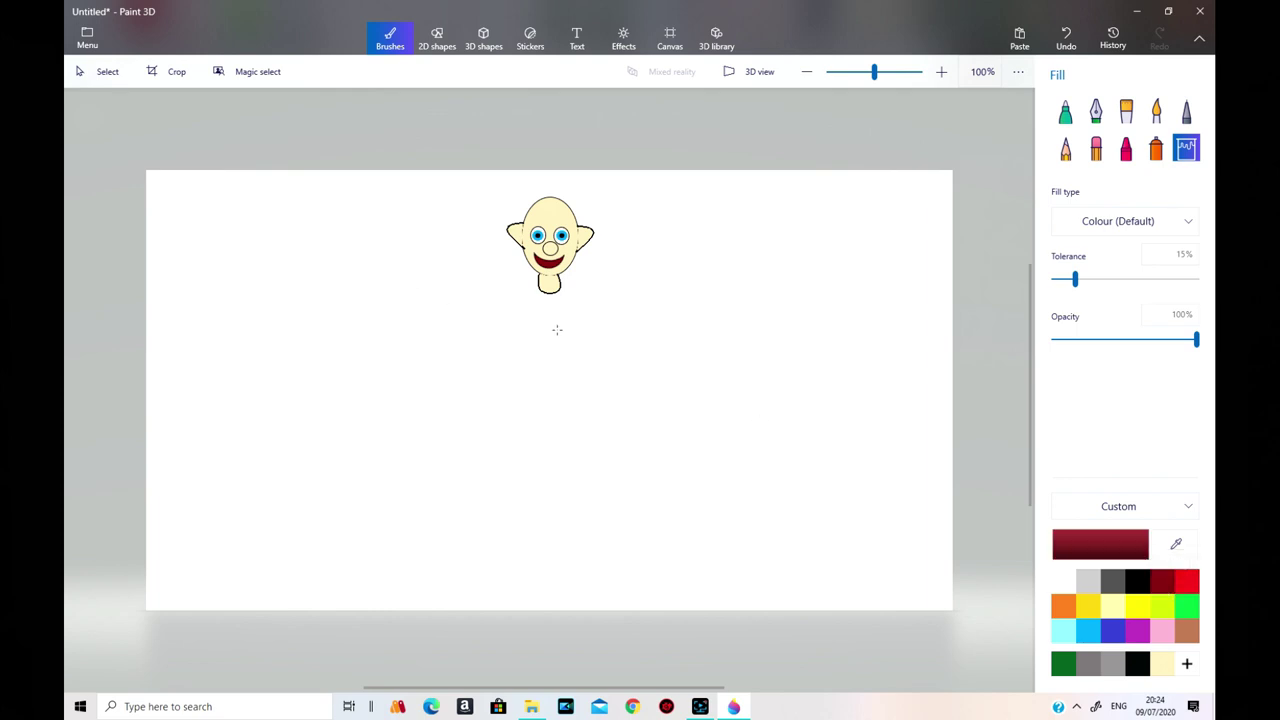
click(436, 40)
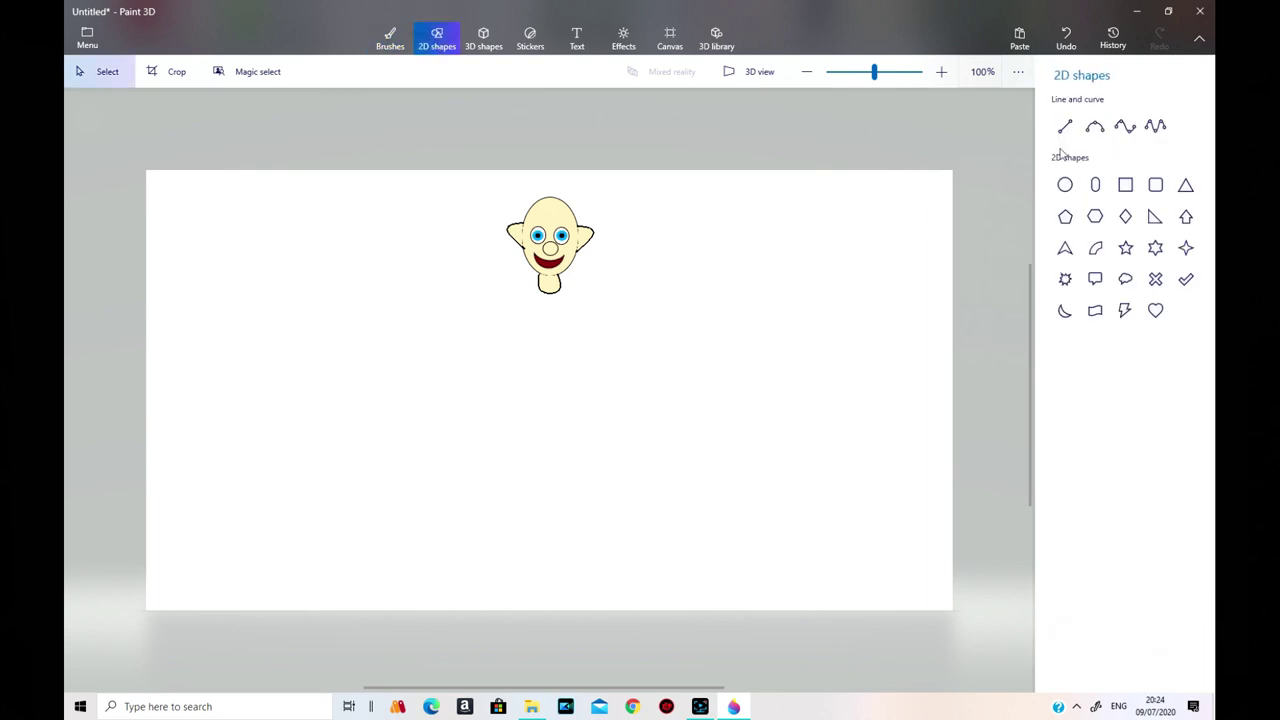
click(1155, 186)
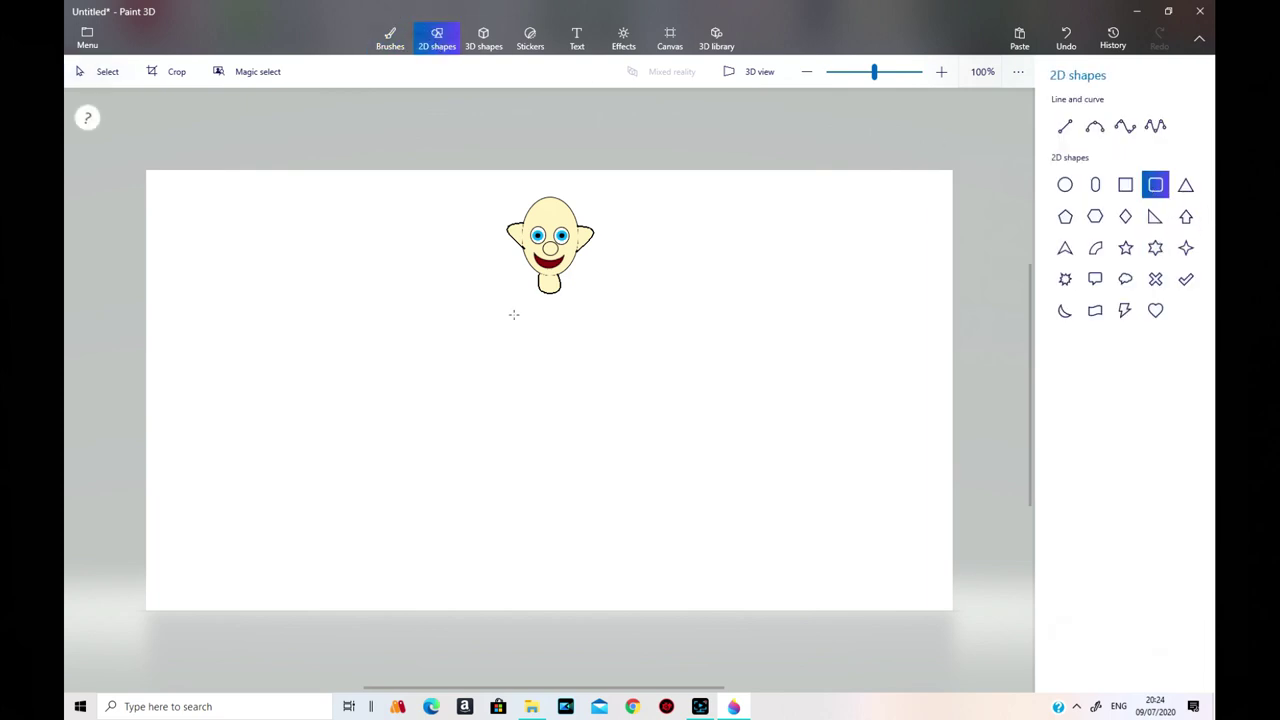
mouse_move(527, 305)
mouse_down()
mouse_move(516, 330)
mouse_move(535, 405)
mouse_move(534, 364)
mouse_up()
drag(521, 260, 532, 263)
drag(511, 331, 504, 331)
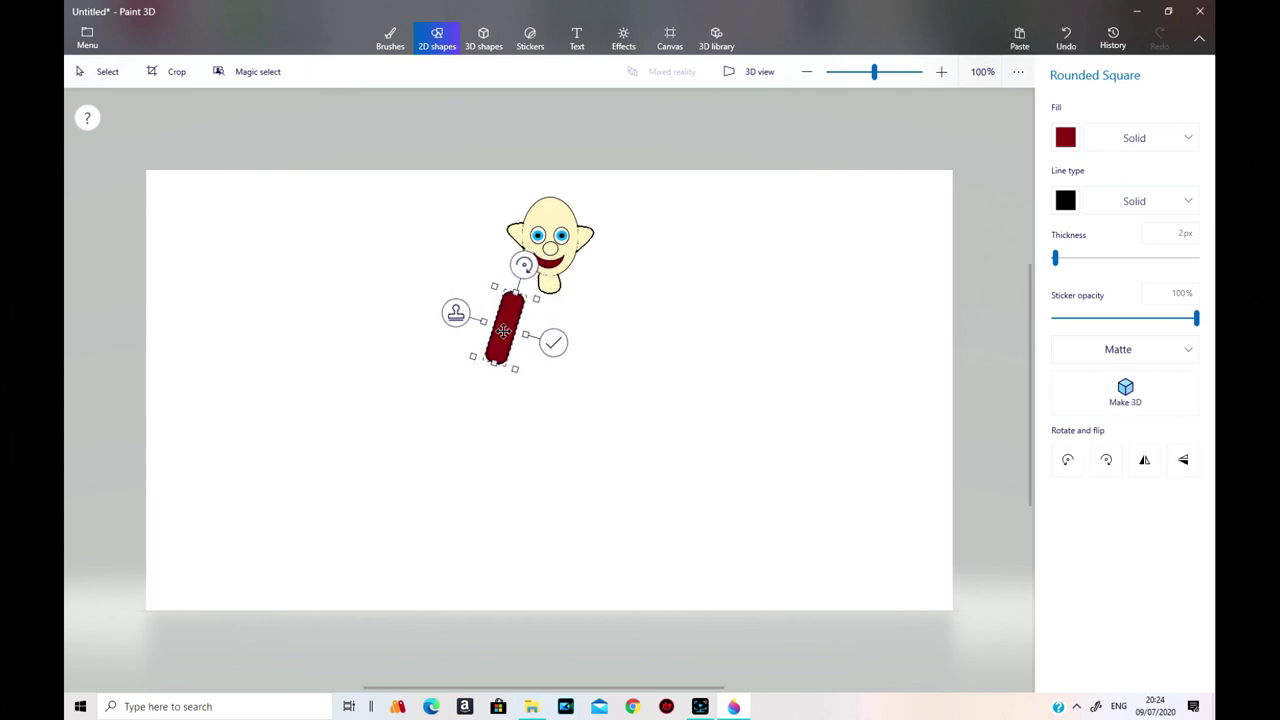
Stamp the left upper arm, then move and rotate the duplicate to the opposite slant as the right upper arm and stamp it there.
drag(500, 330, 590, 334)
click(463, 320)
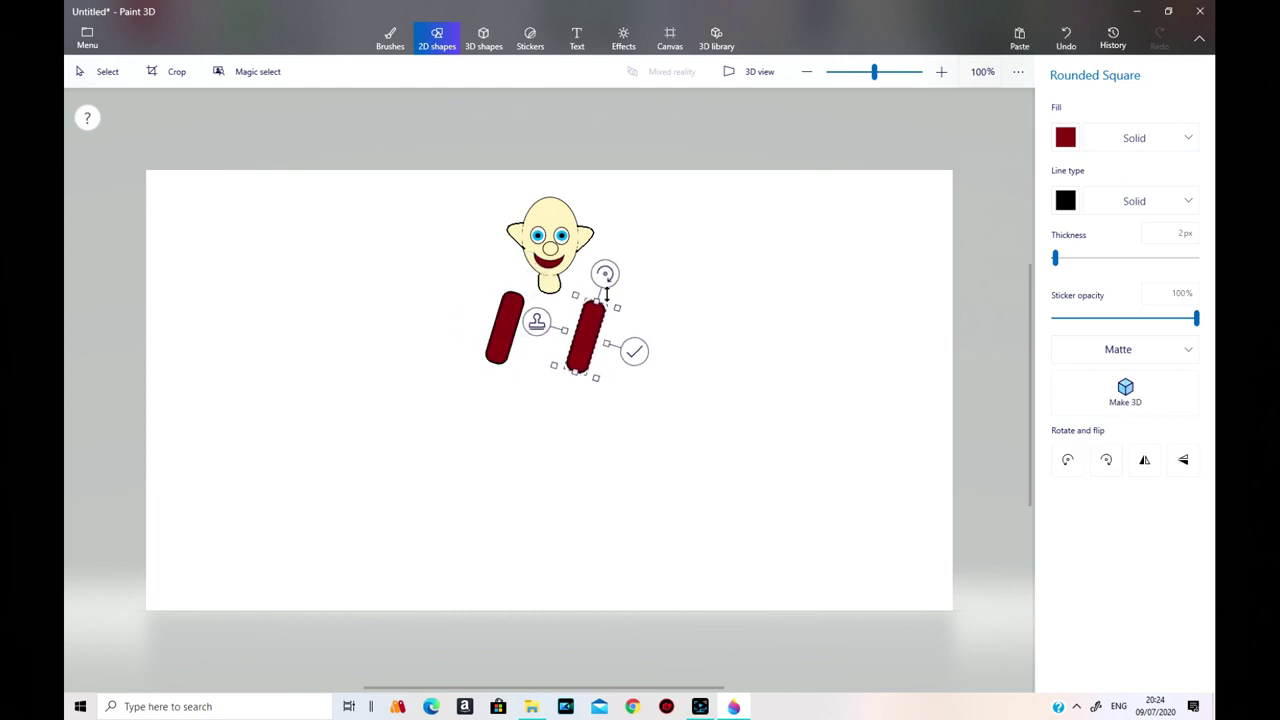
drag(604, 274, 562, 276)
drag(581, 331, 557, 368)
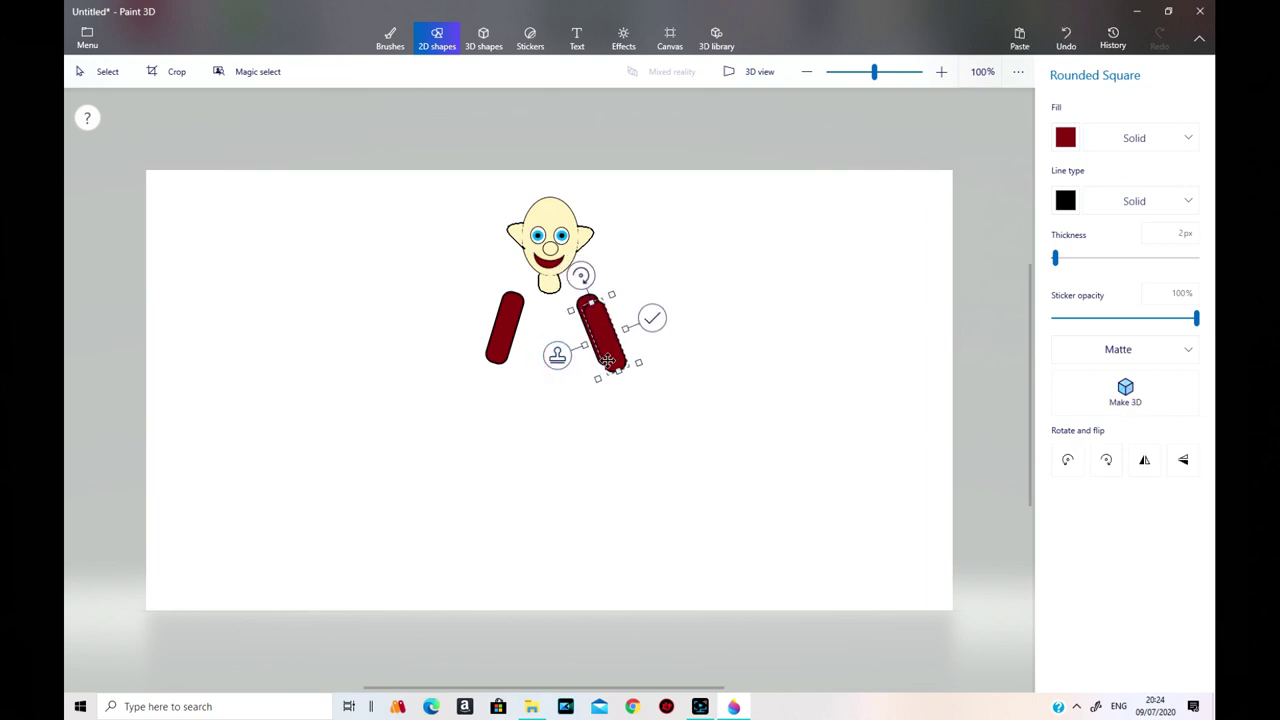
Make the duplicate a shorter, nearly vertical forearm below the right upper arm and place a matching copy below the left one.
drag(580, 281, 601, 284)
drag(605, 332, 494, 392)
click(558, 383)
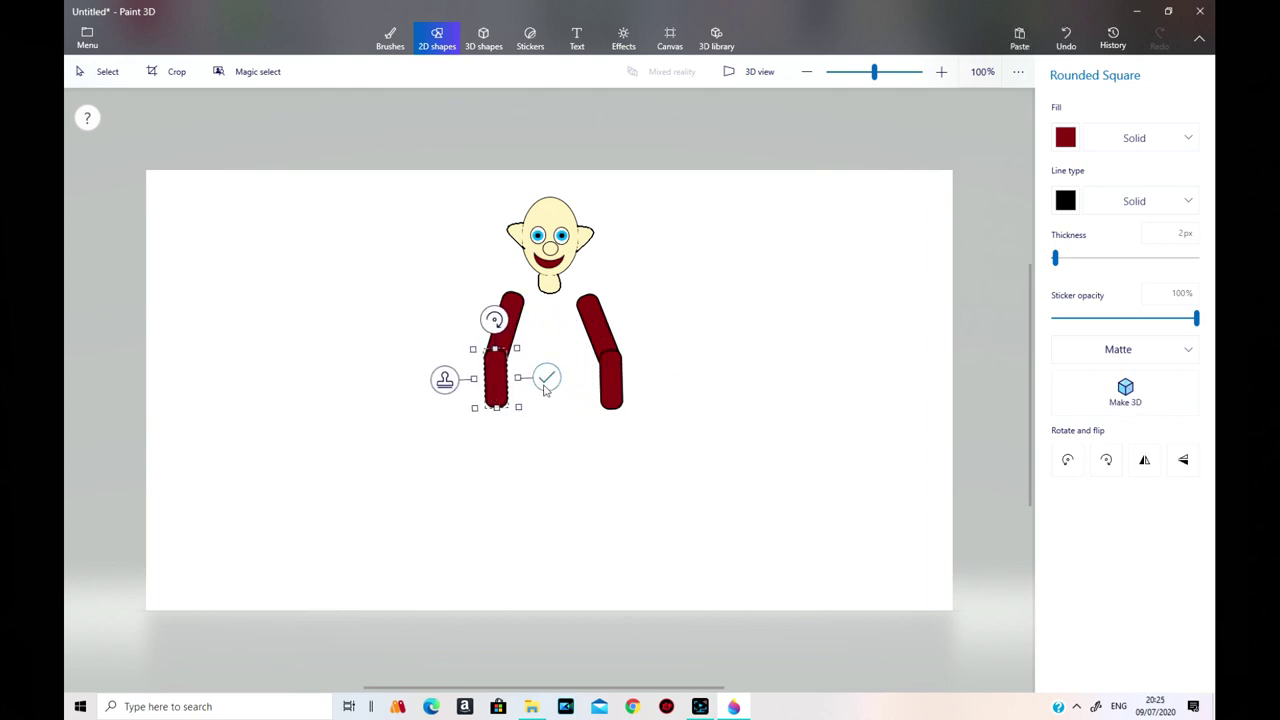
Commit the left forearm and draw a dark red rounded-square torso with 2 px black outline between the arms, raised slightly over the neck.
click(545, 380)
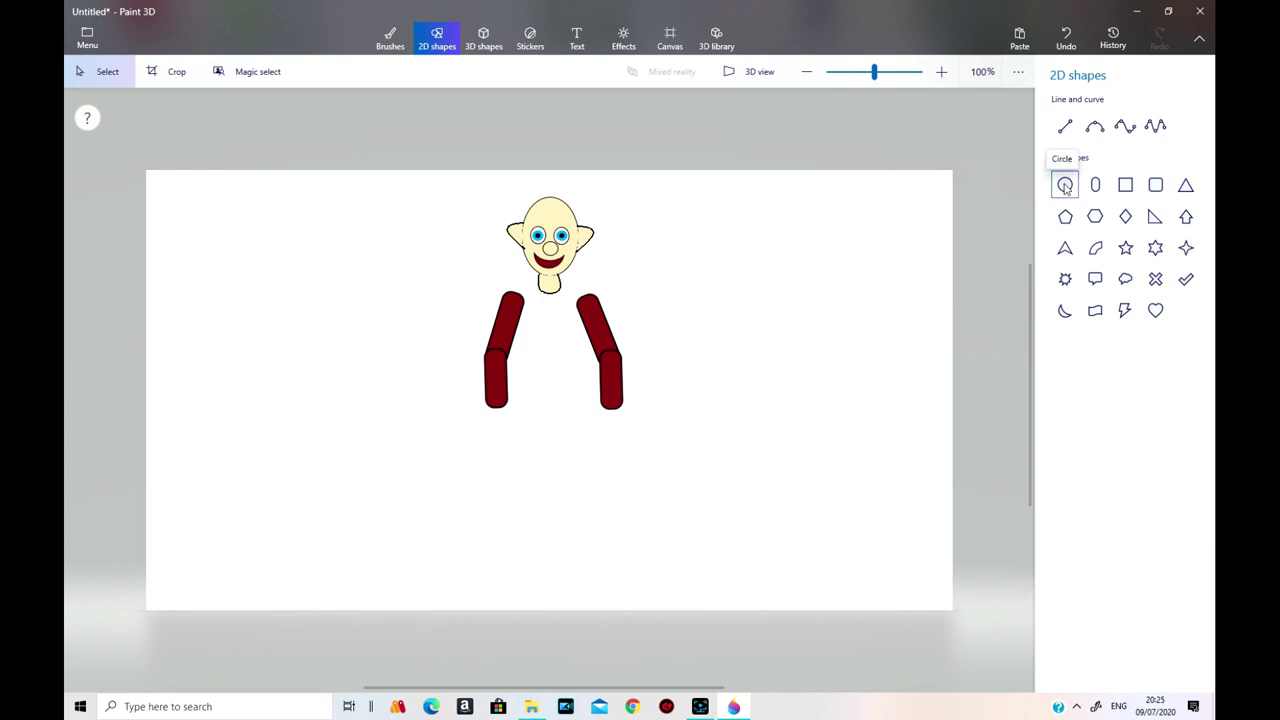
click(1157, 187)
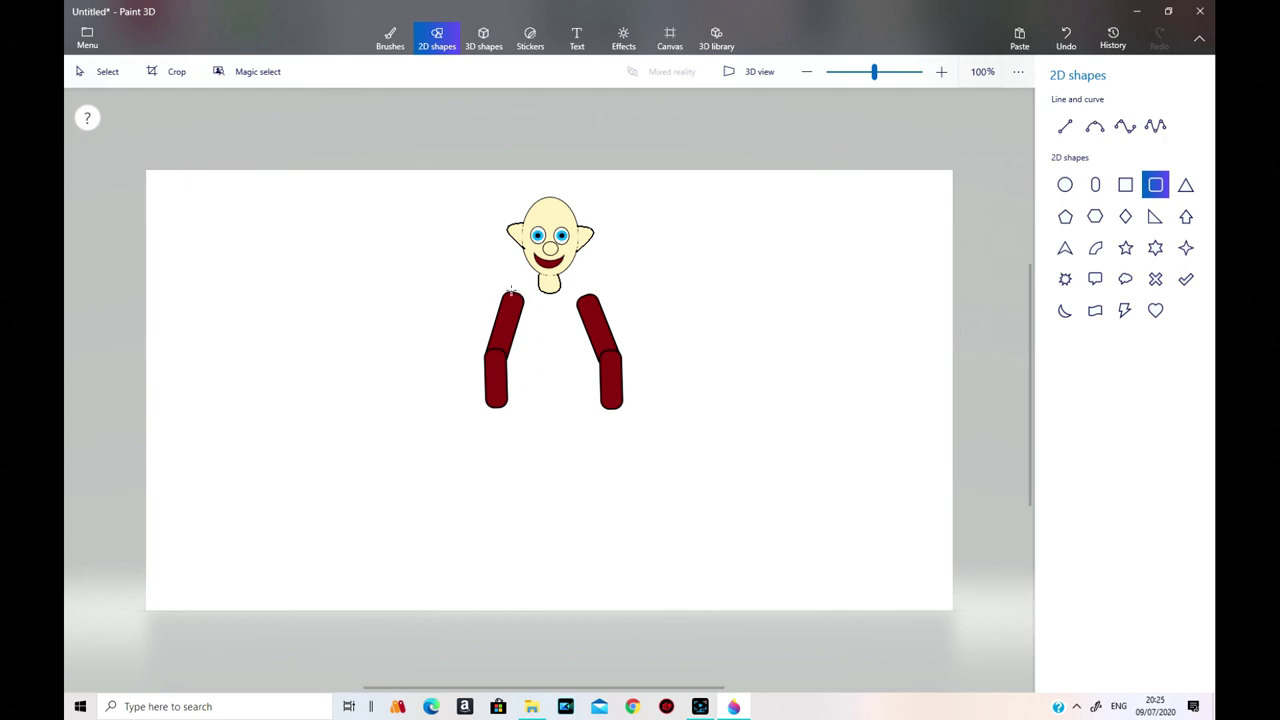
drag(521, 307, 588, 408)
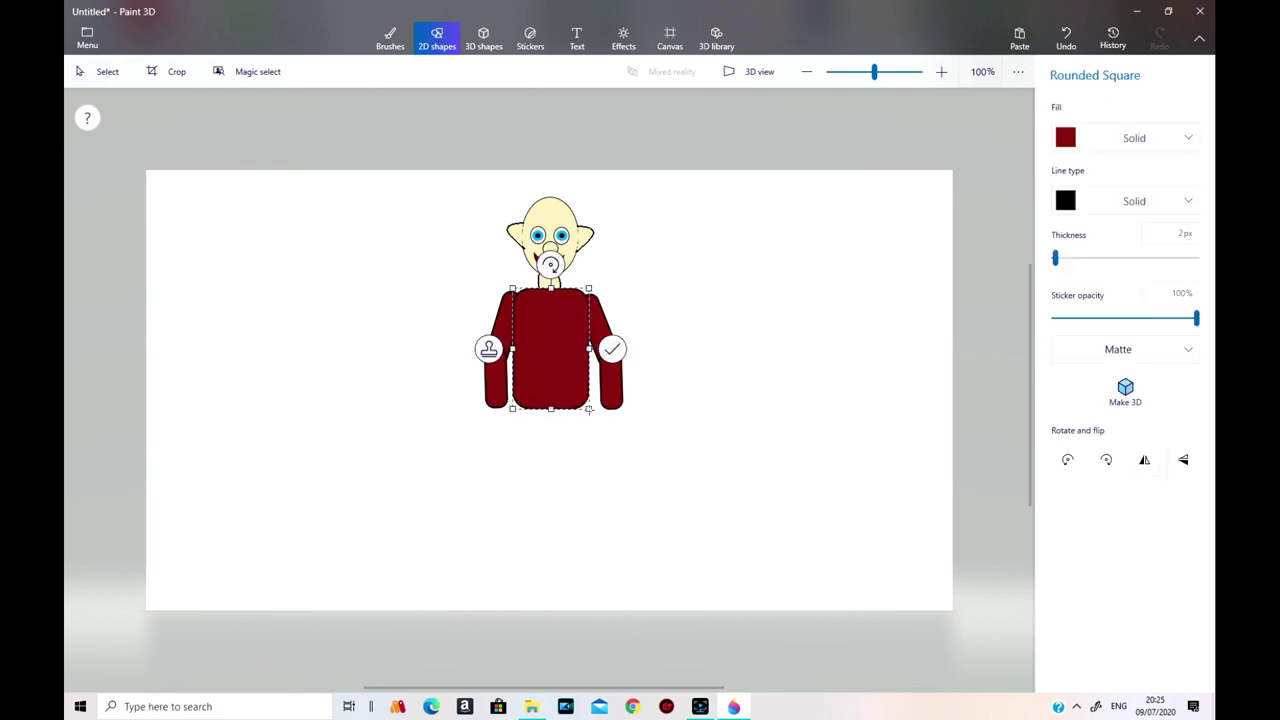
drag(550, 289, 550, 283)
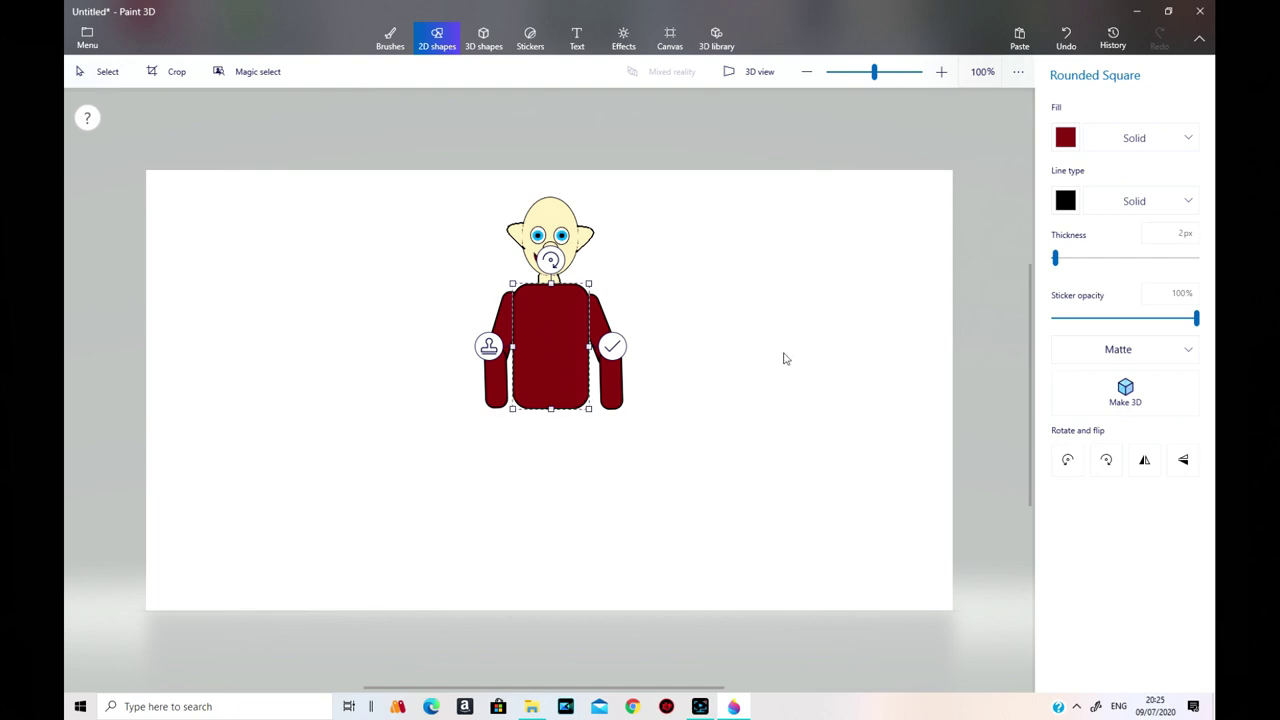
click(612, 346)
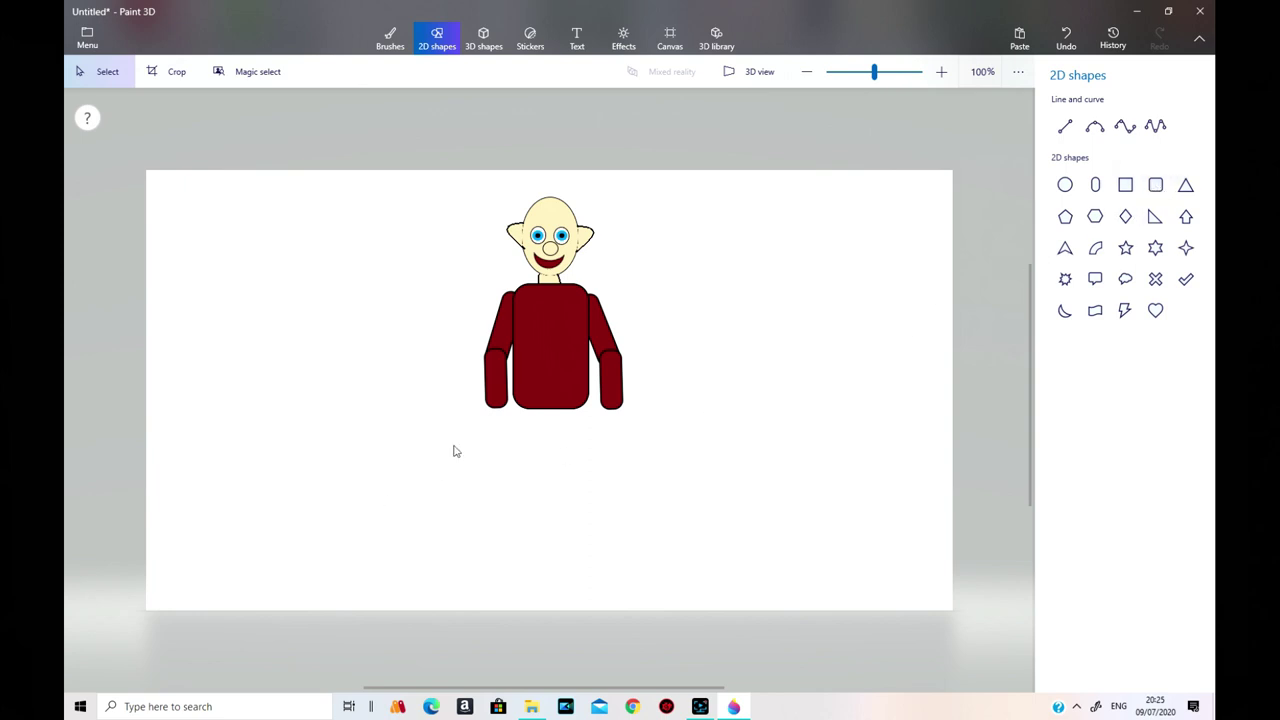
Set the fill to light blue on a trial rounded-square hip section below the torso and undo the shape.
click(1156, 185)
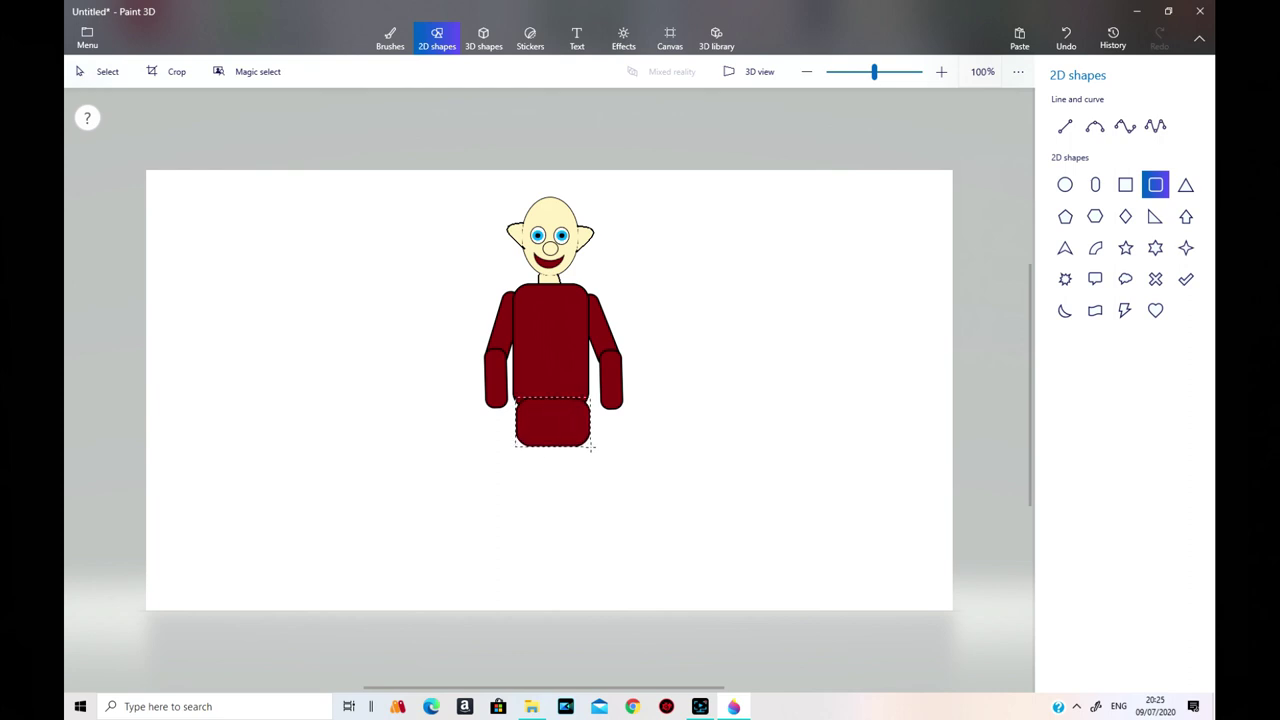
drag(590, 448, 590, 447)
drag(520, 427, 511, 423)
click(1065, 138)
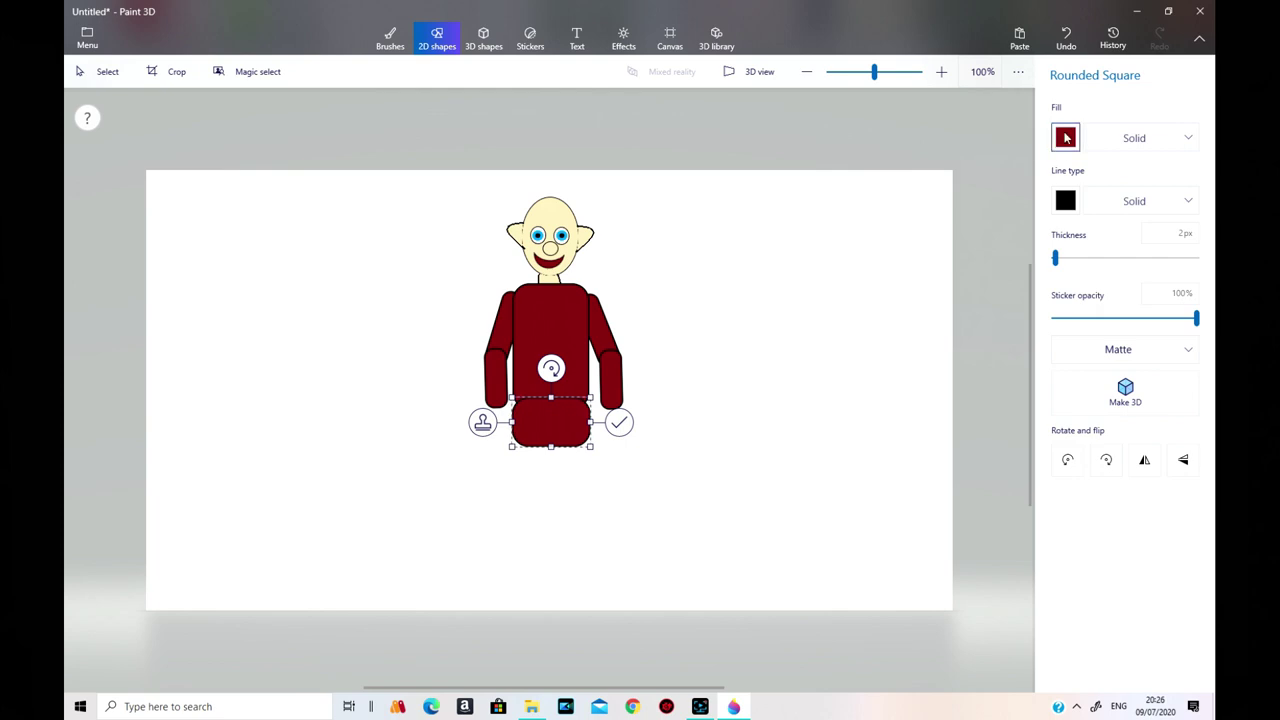
click(1027, 240)
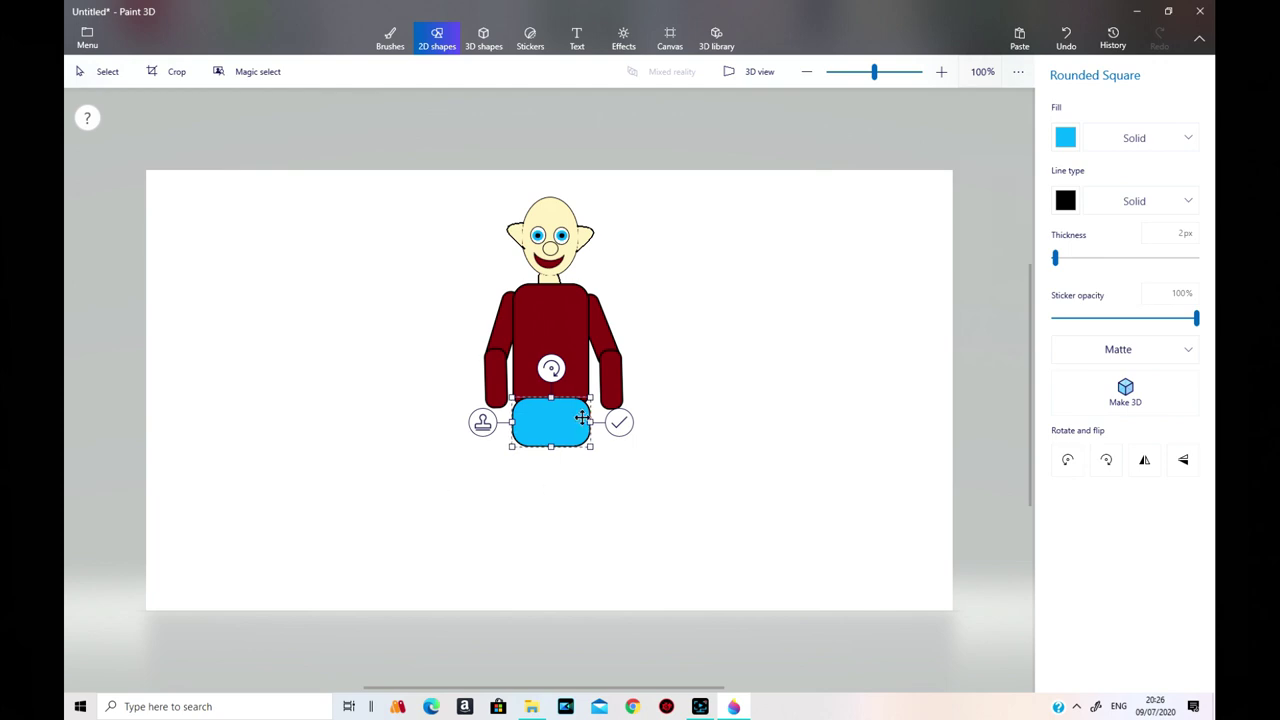
click(1066, 38)
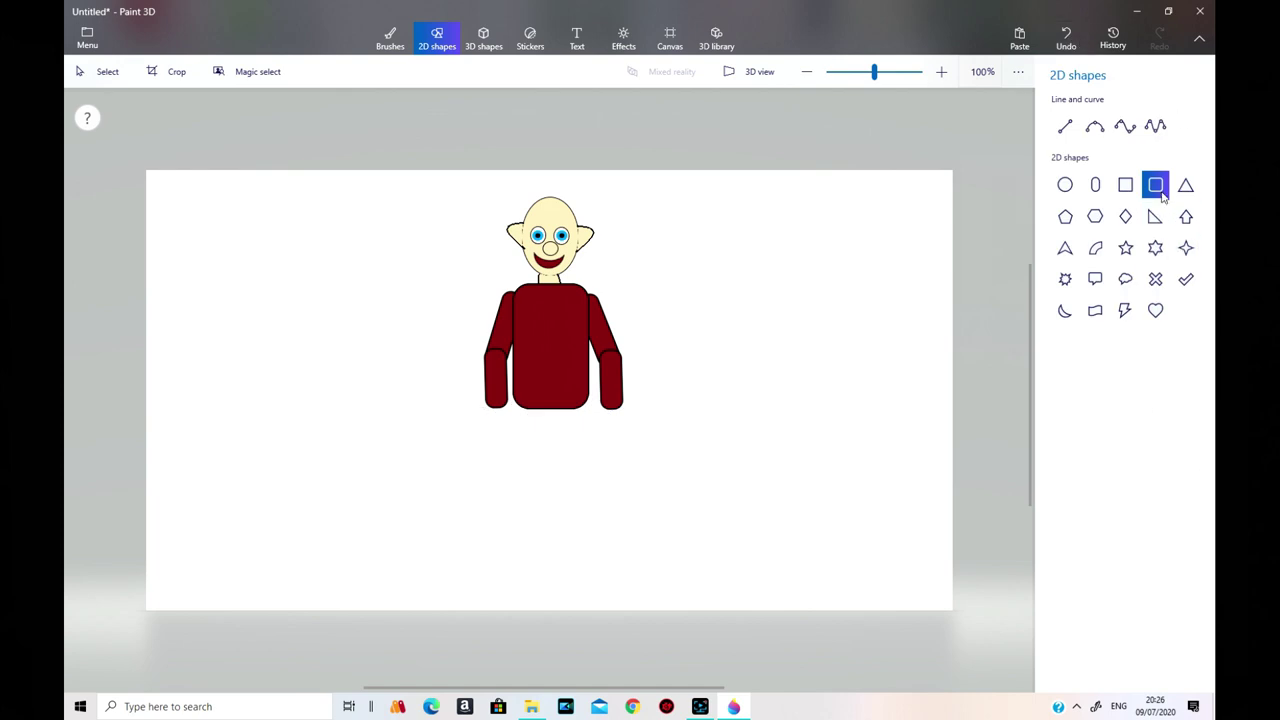
Draw a narrow light blue rounded square slanting outward below the torso as the left thigh and place a mirrored copy as the right thigh.
drag(520, 410, 484, 495)
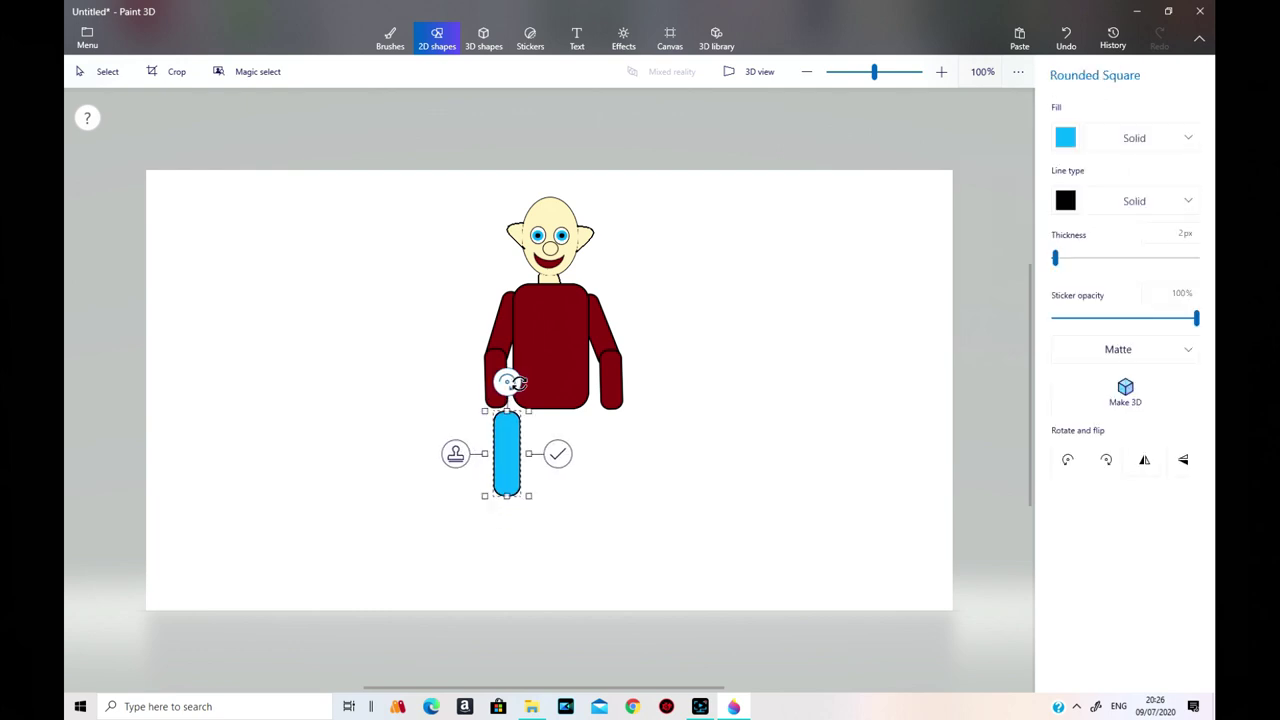
drag(508, 381, 543, 391)
drag(486, 492, 481, 511)
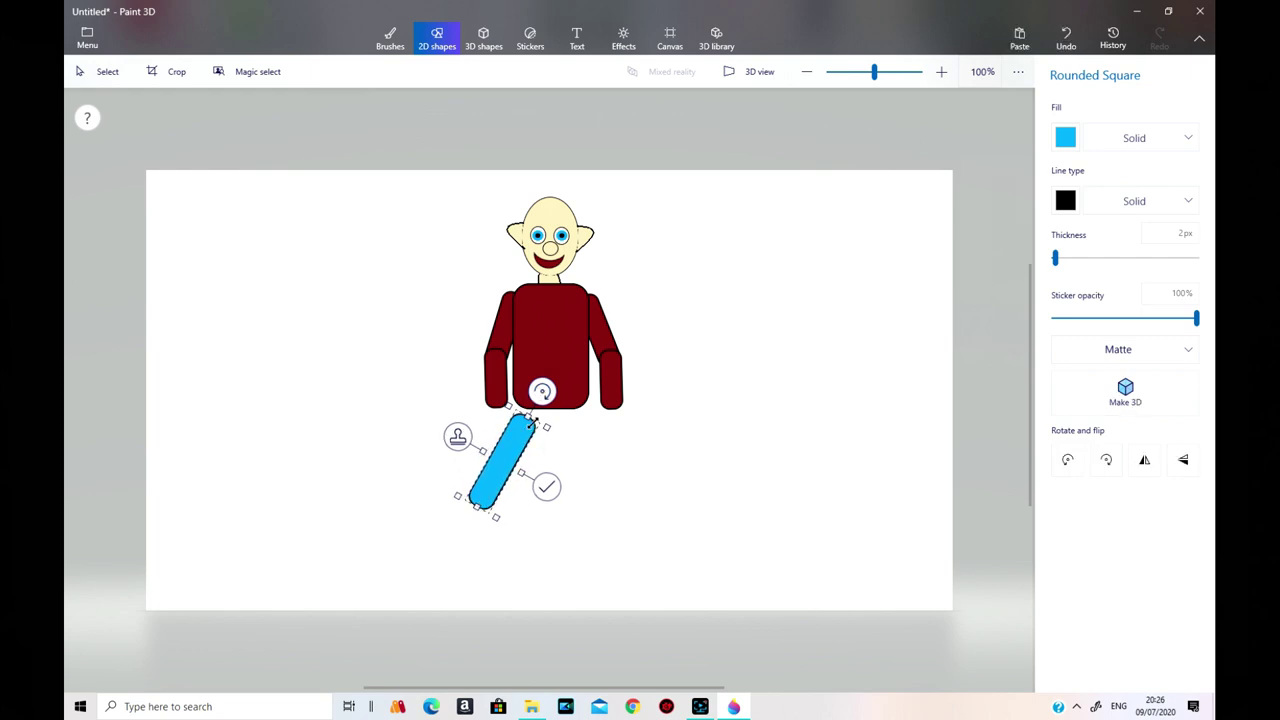
drag(521, 474, 531, 484)
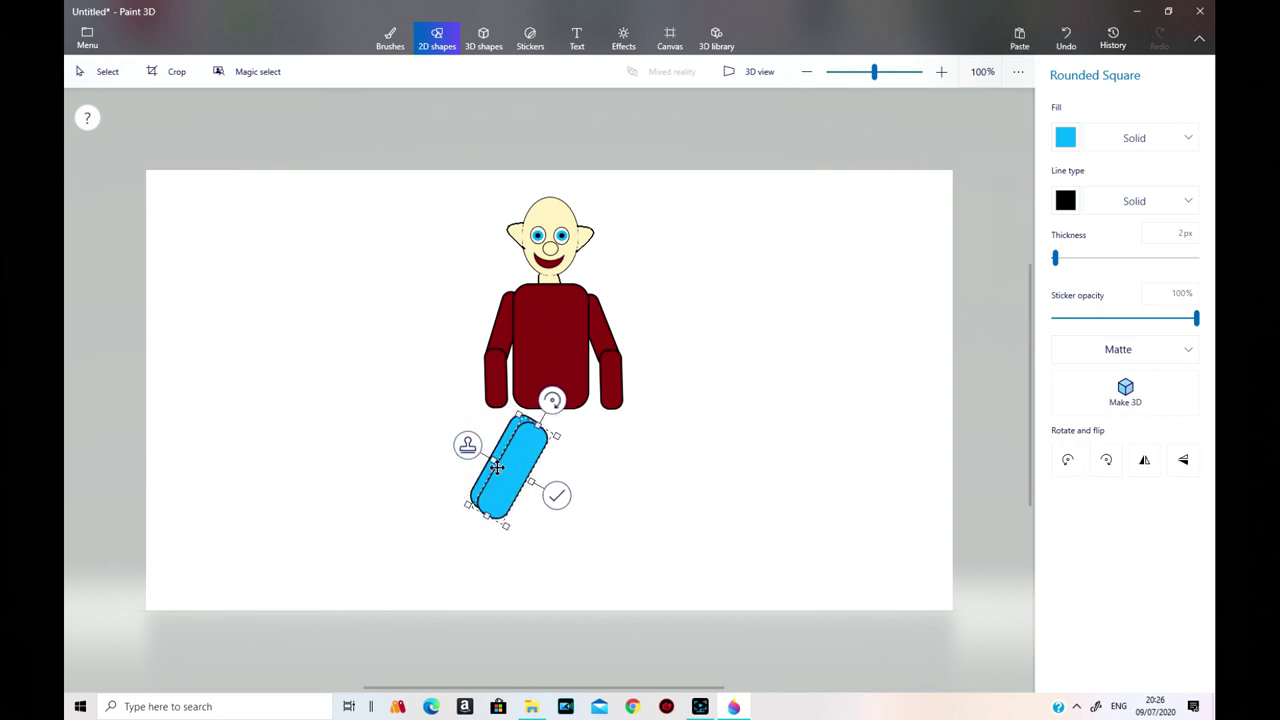
click(1146, 461)
drag(529, 479, 587, 454)
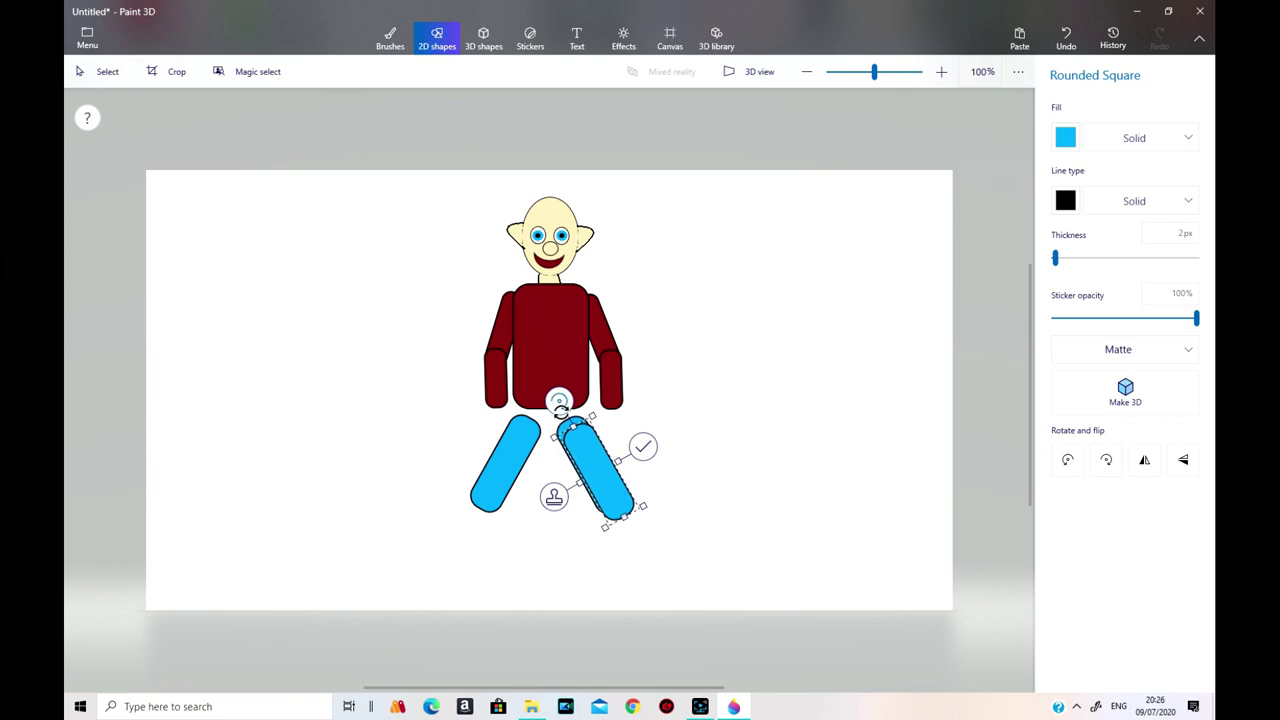
drag(562, 401, 600, 416)
drag(597, 466, 607, 527)
mouse_move(606, 578)
mouse_down()
mouse_move(614, 533)
mouse_move(603, 565)
mouse_up()
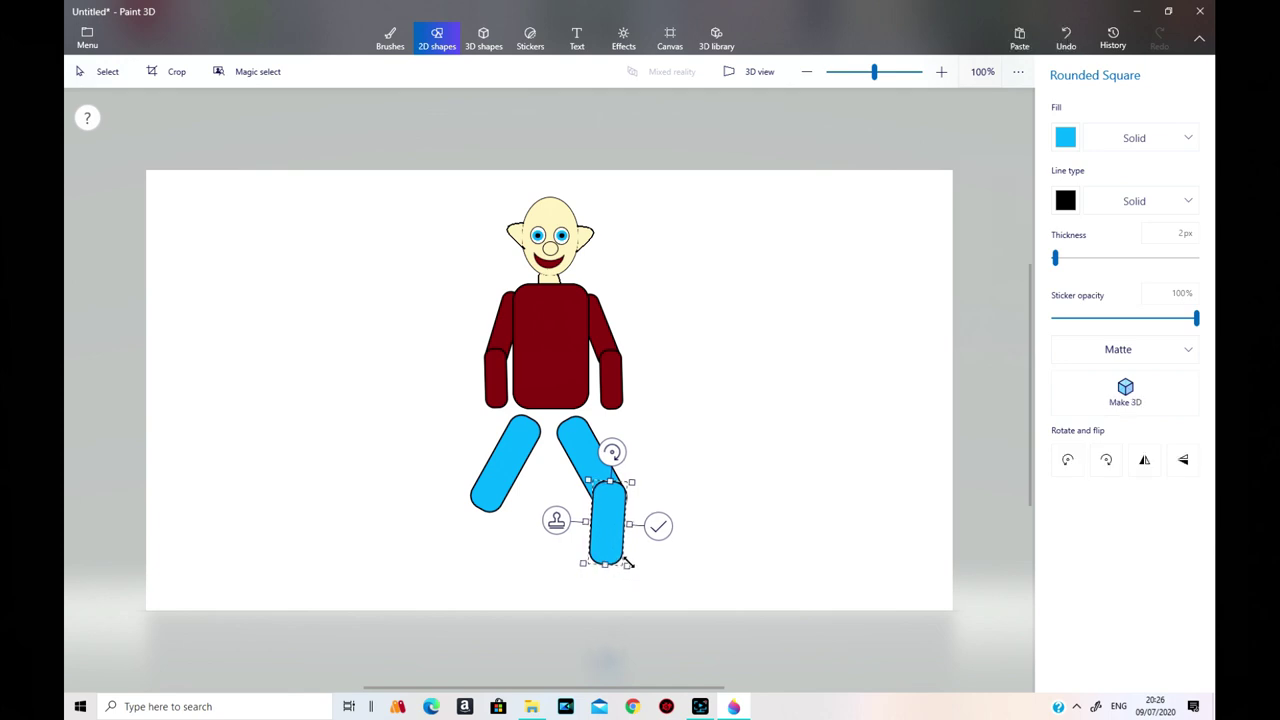
click(557, 522)
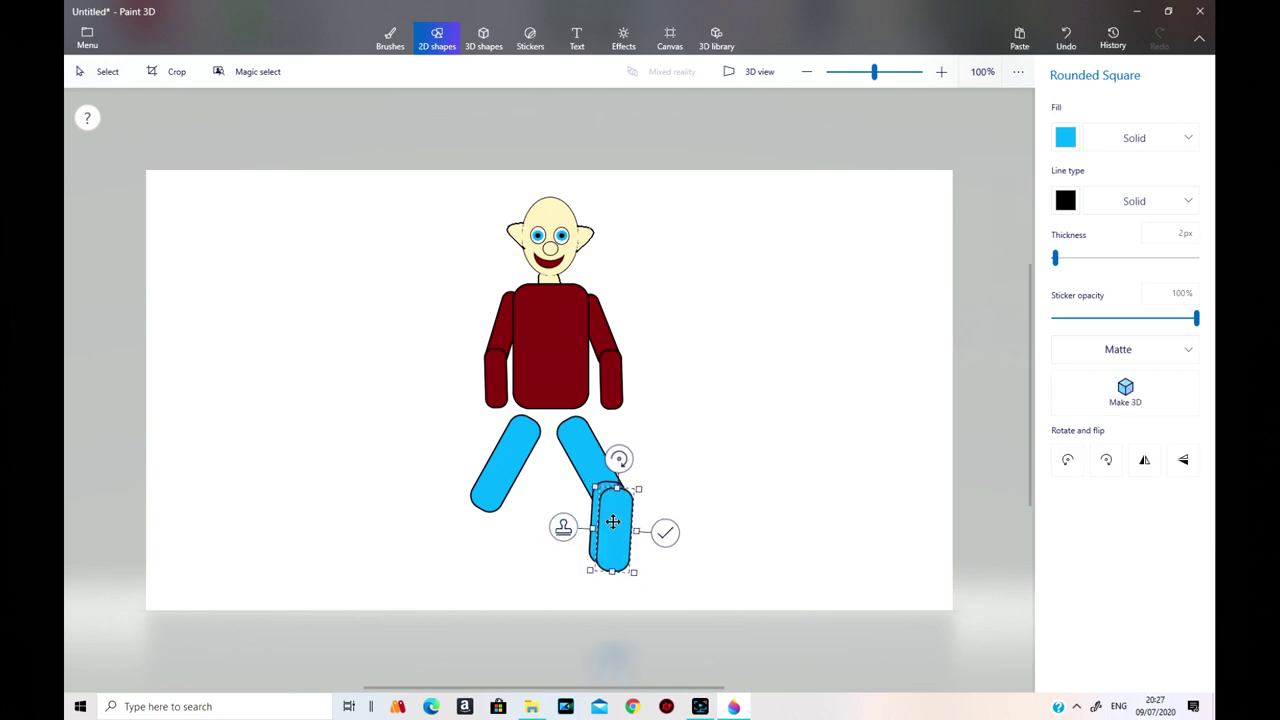
click(1144, 459)
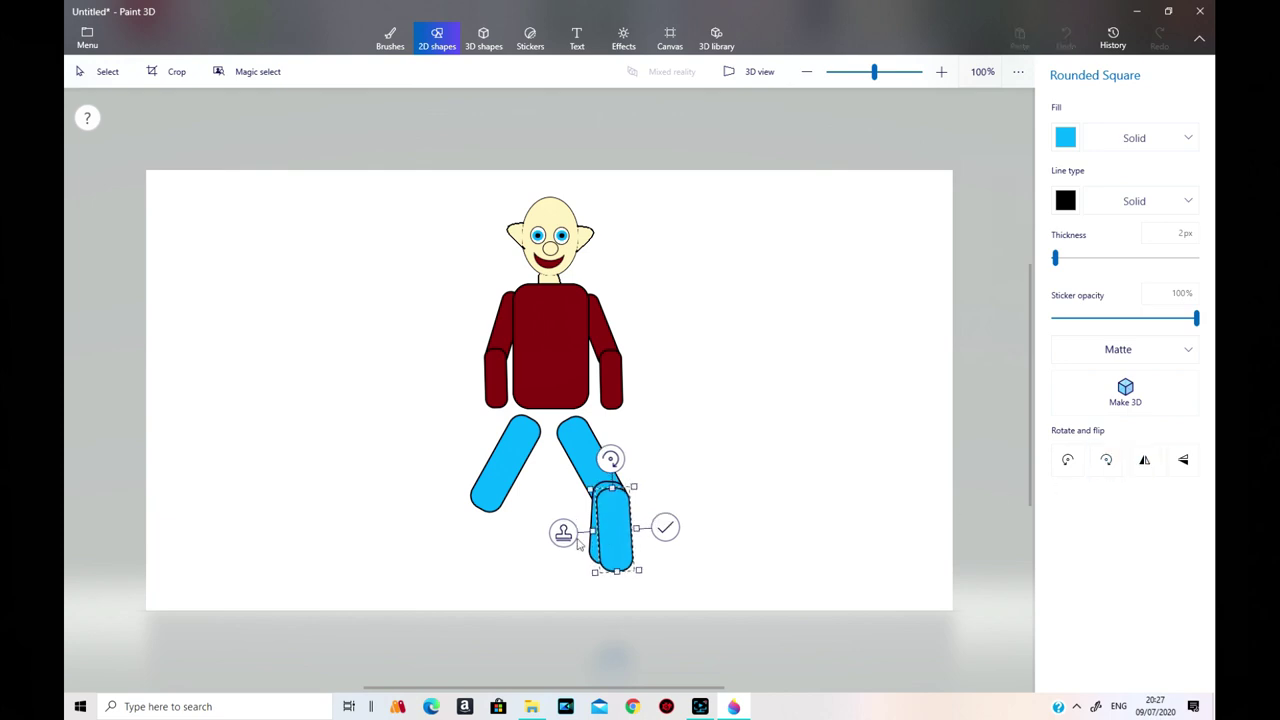
key(Return)
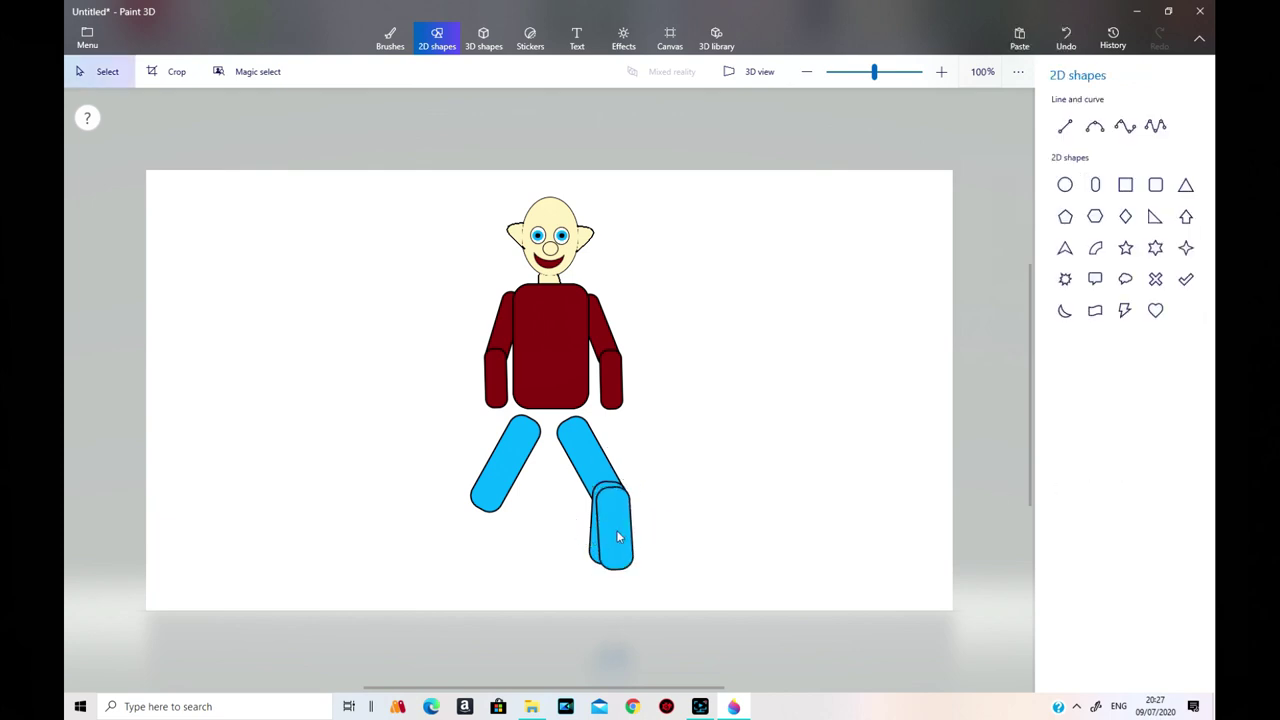
click(1068, 38)
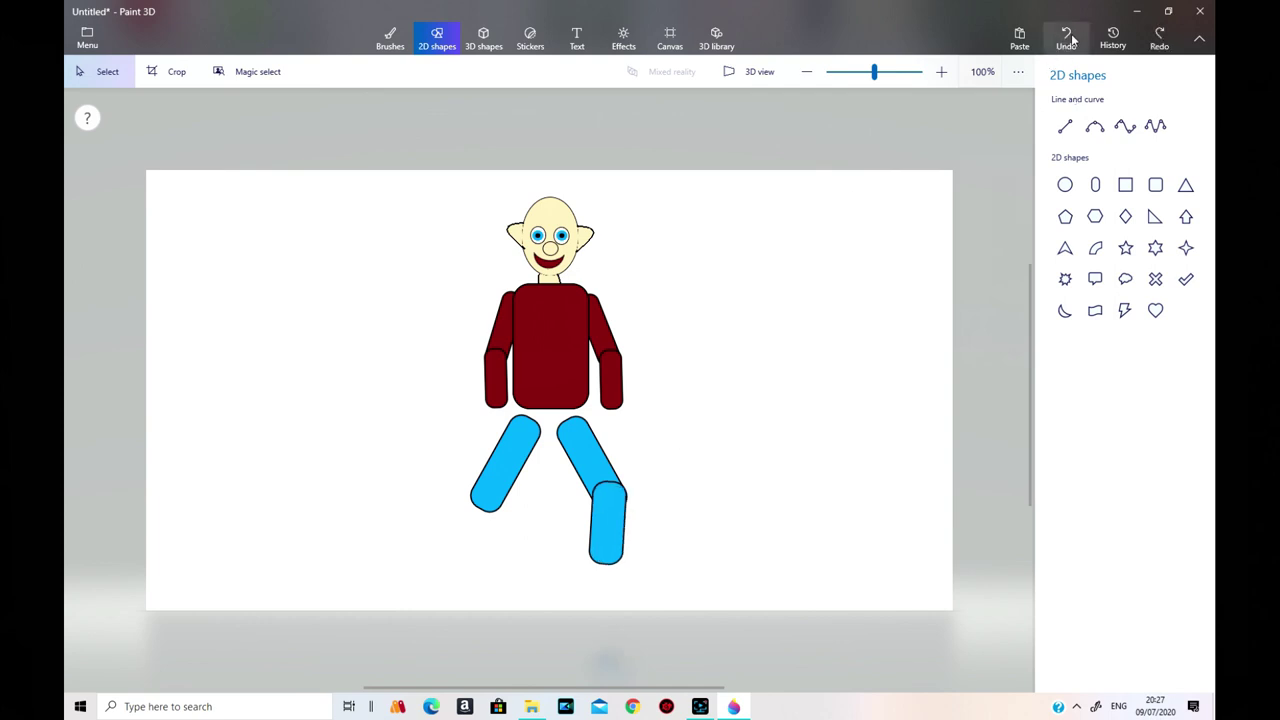
click(1068, 38)
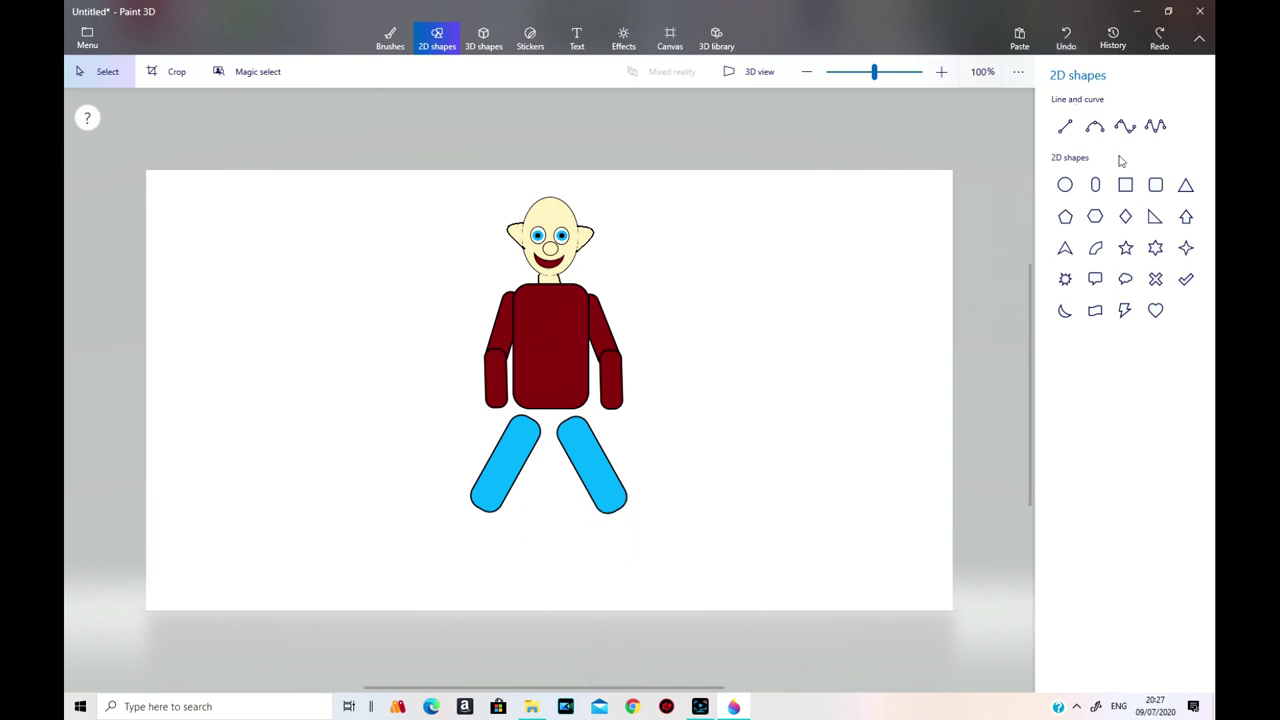
click(1156, 185)
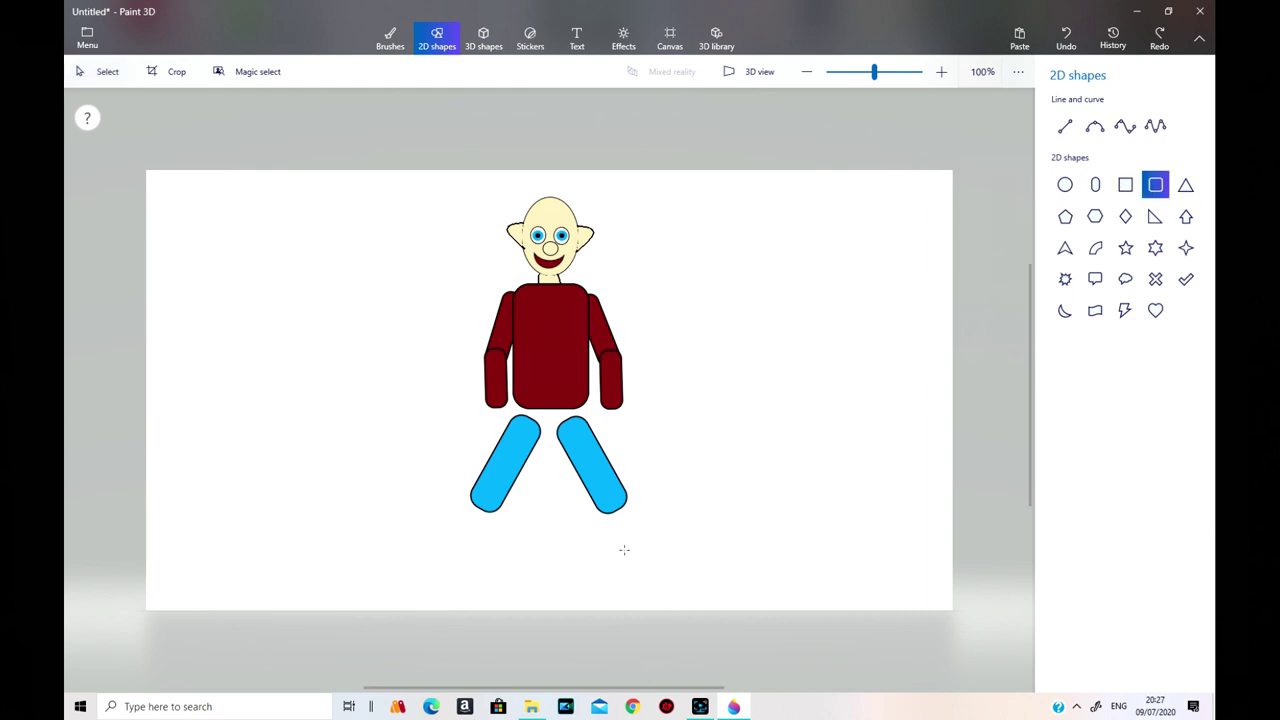
drag(596, 488, 618, 575)
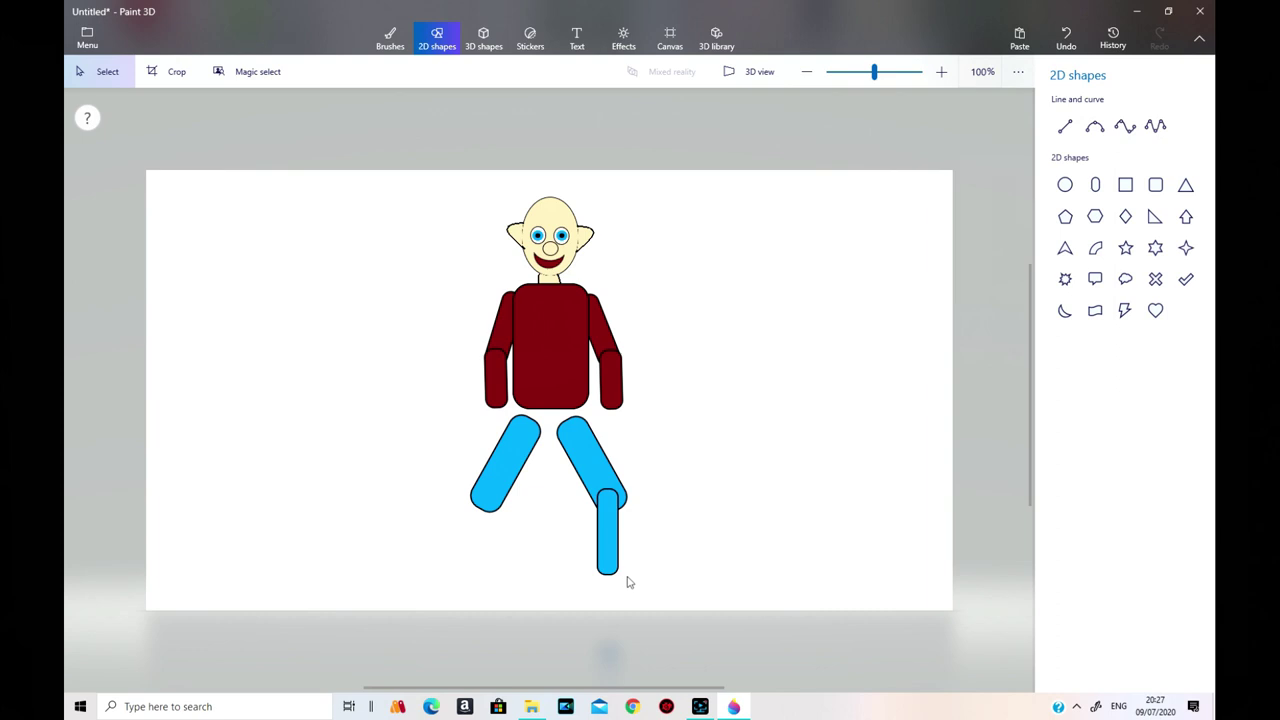
click(1073, 44)
click(1153, 185)
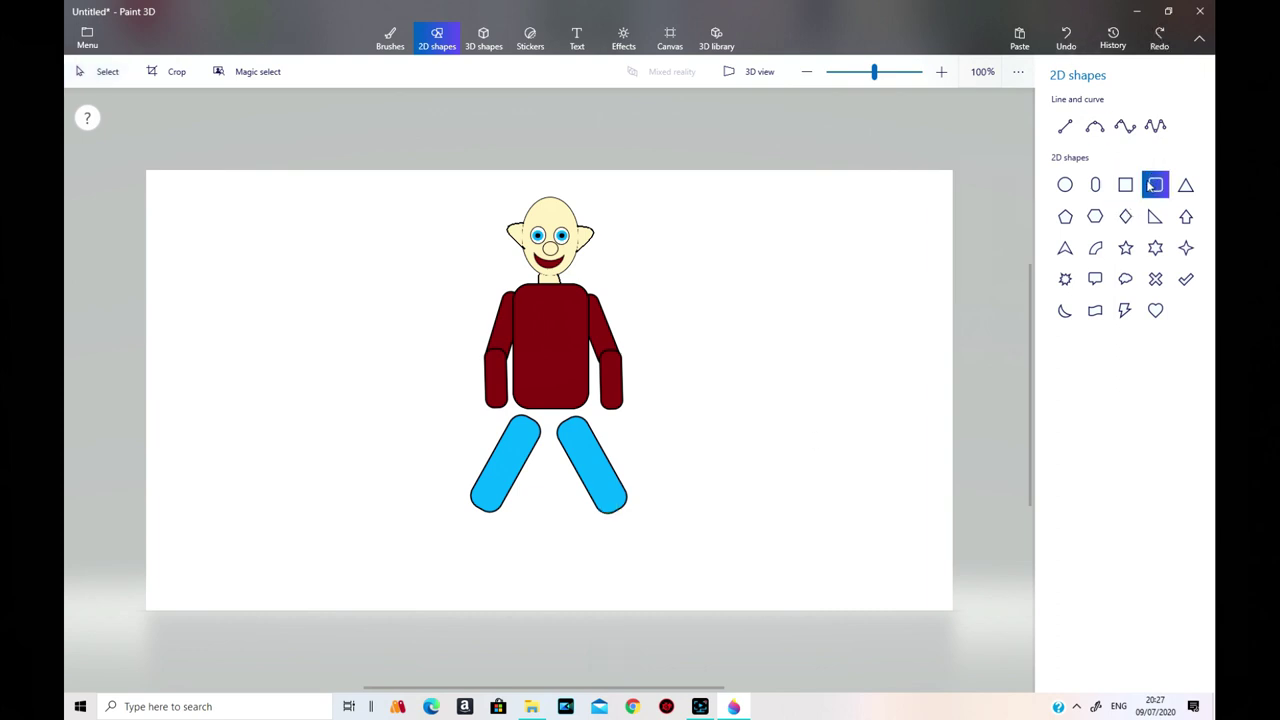
drag(594, 498, 610, 534)
click(588, 548)
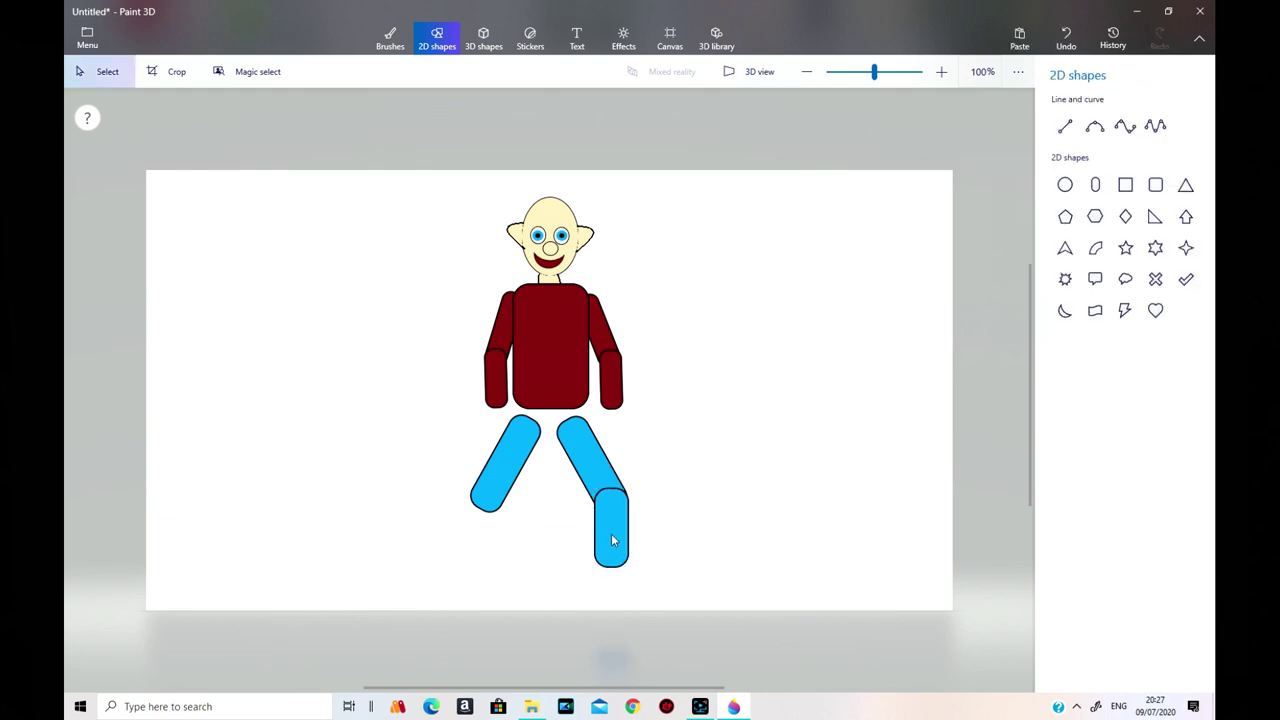
click(1064, 47)
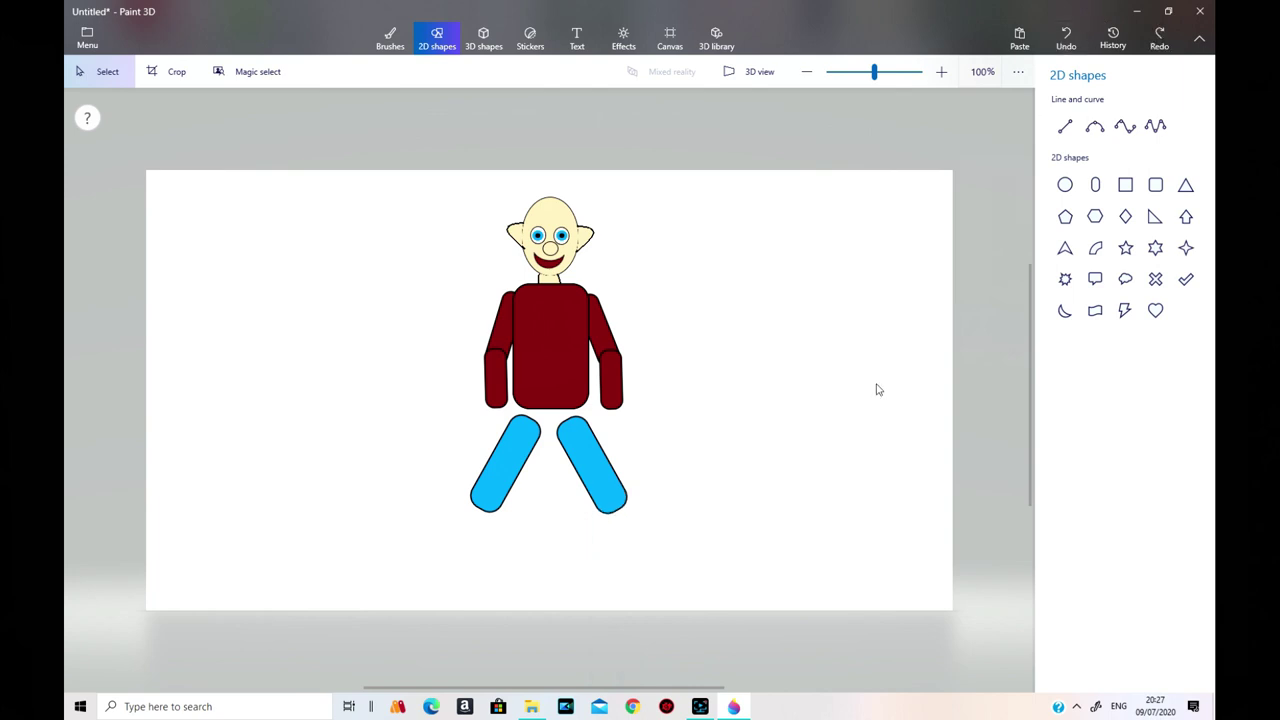
Draw a vertical light blue rounded square as the right lower leg and place a stamped copy under the left thigh.
click(1160, 196)
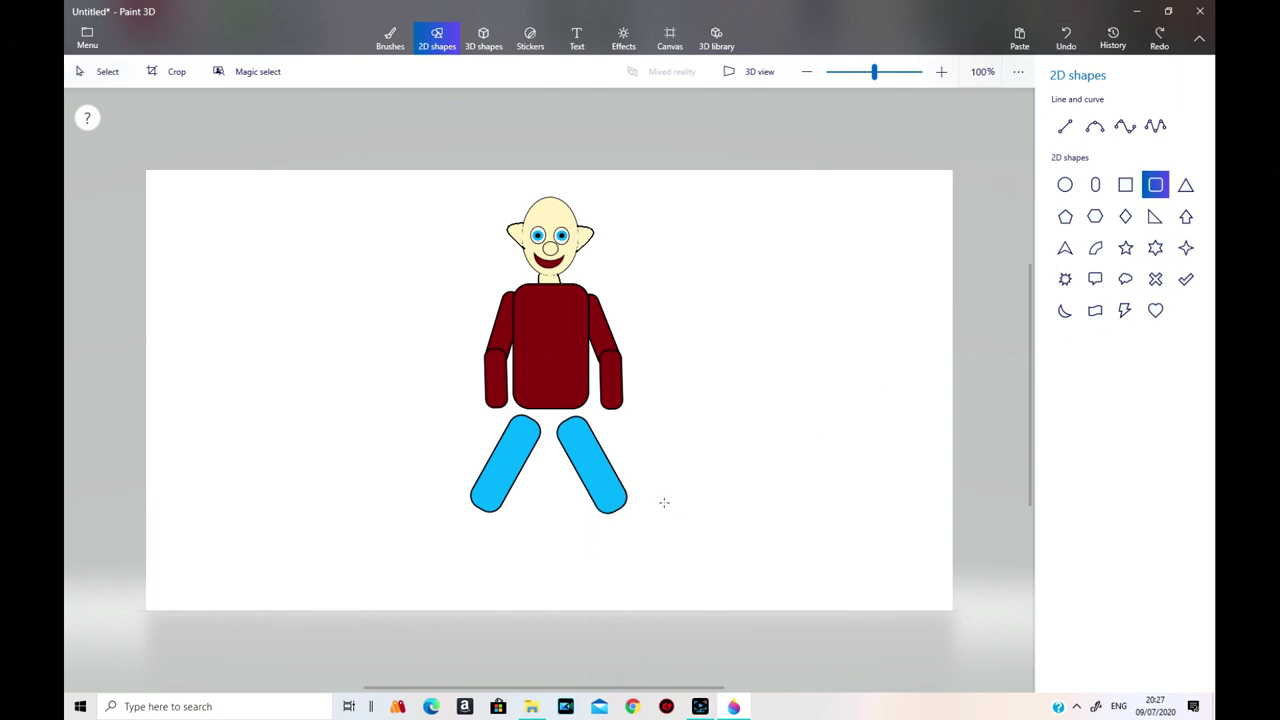
drag(600, 527, 629, 569)
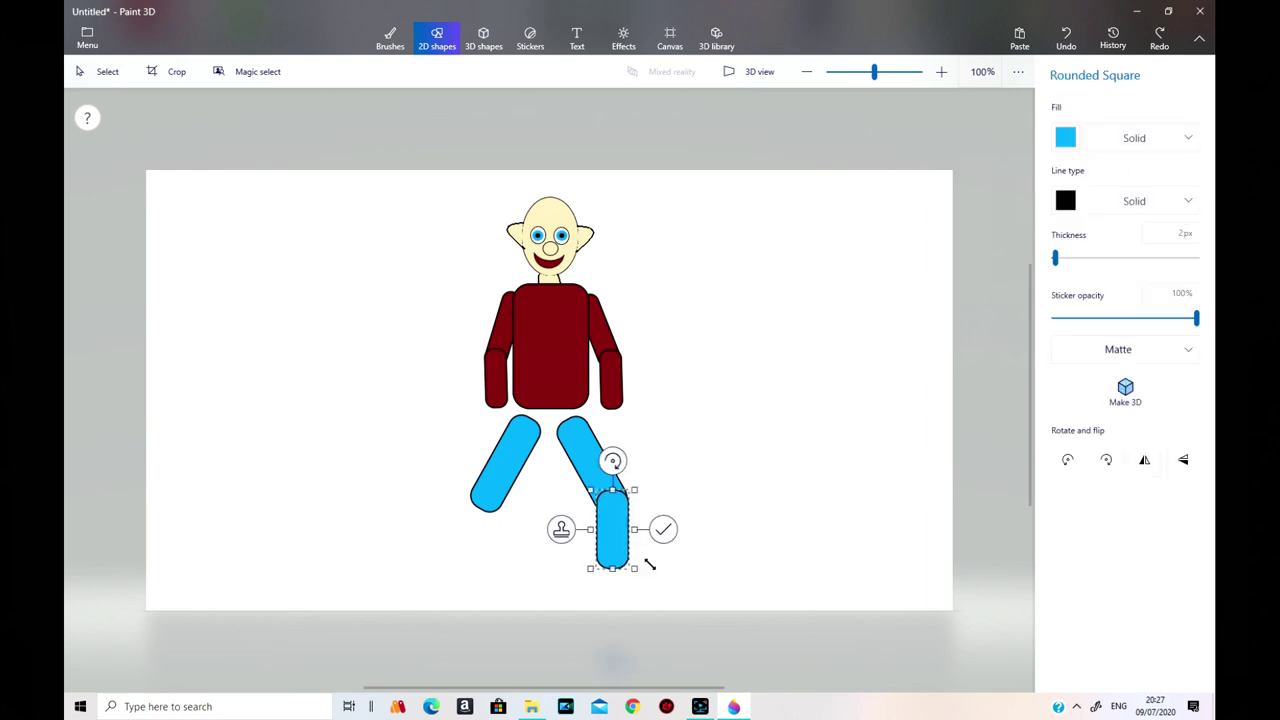
click(562, 532)
drag(612, 532, 487, 526)
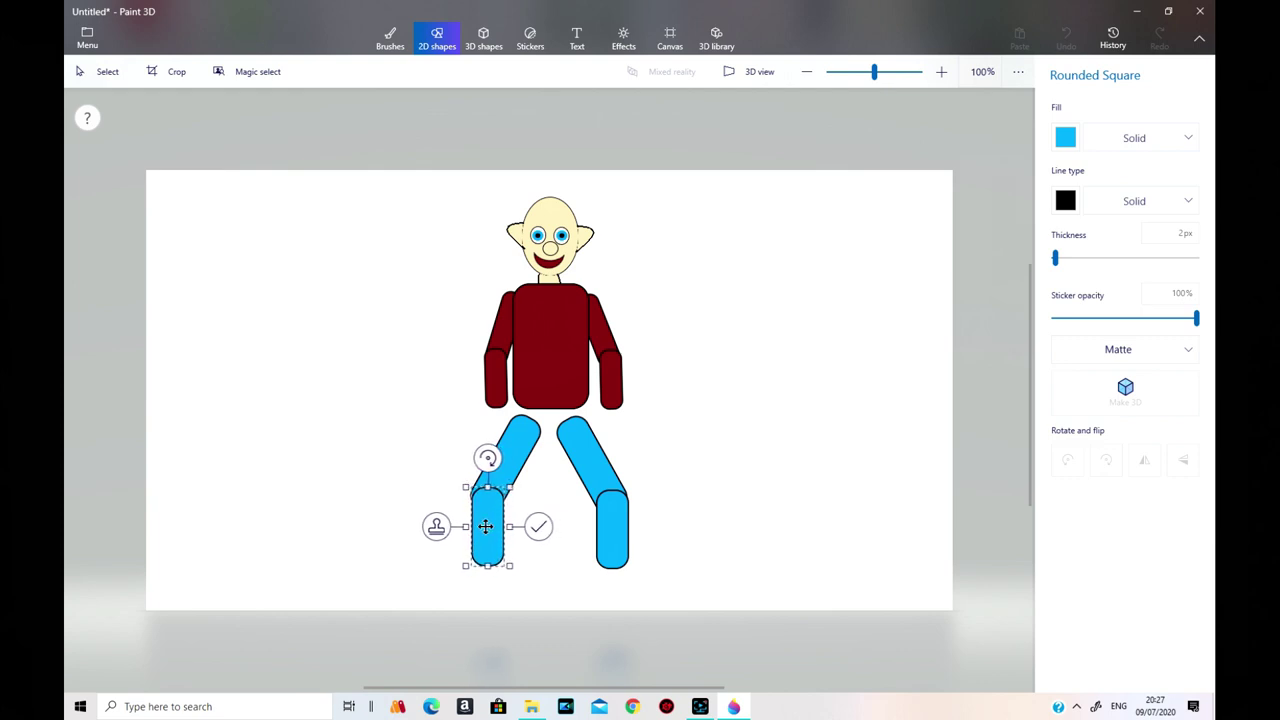
drag(485, 525, 486, 525)
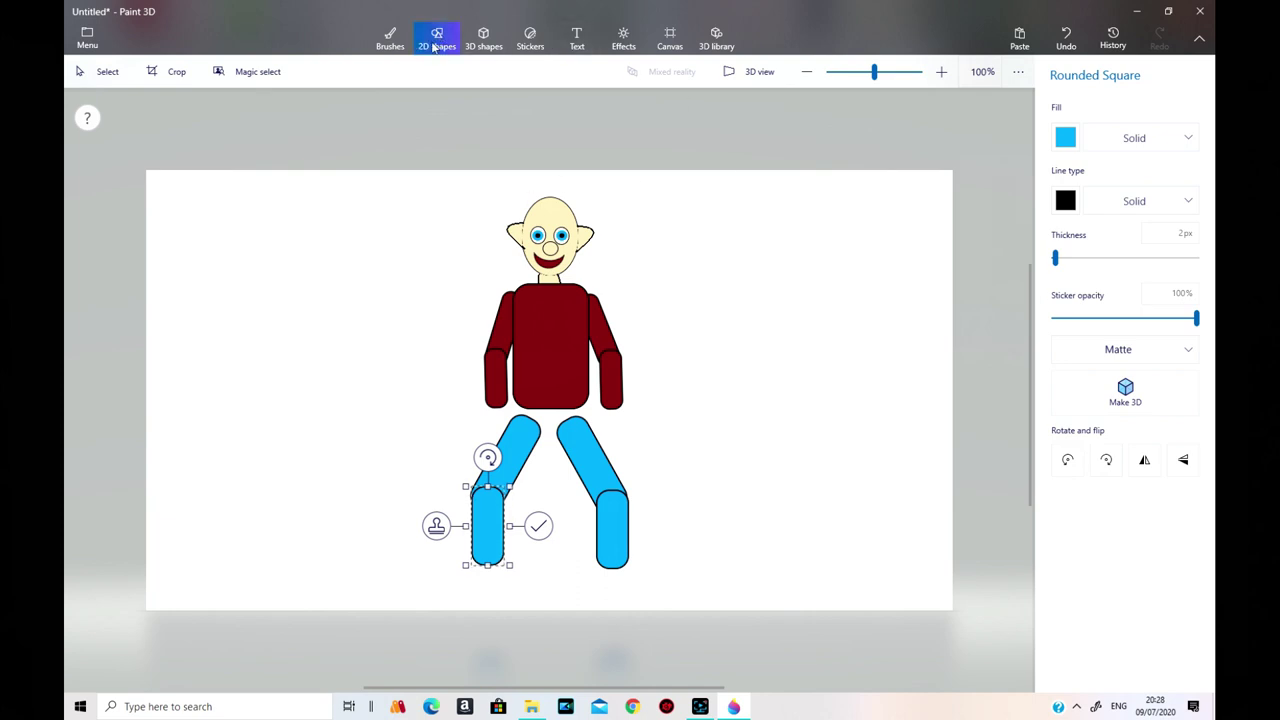
Draw a light blue rounded-square hip section with 2 px black outline over the torso's lower edge and the tops of both thighs.
click(390, 38)
click(437, 38)
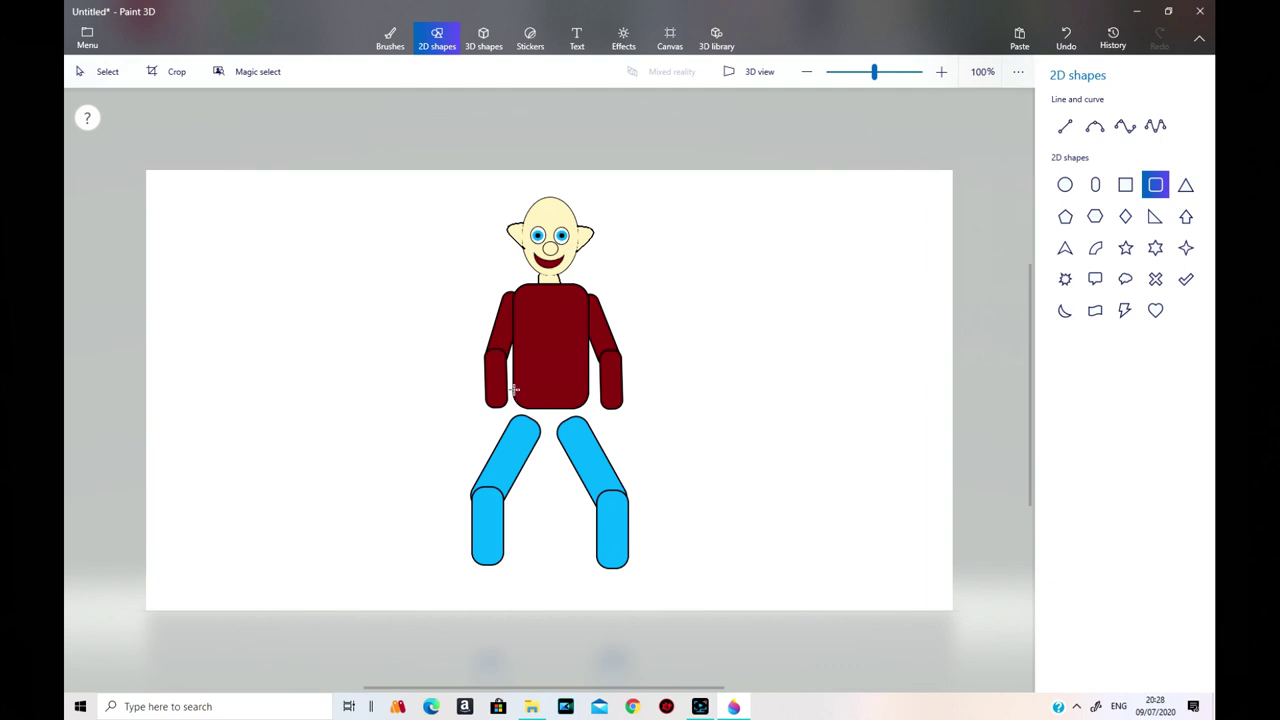
mouse_move(514, 390)
mouse_down()
mouse_move(525, 448)
mouse_move(589, 455)
mouse_up()
drag(520, 425, 509, 422)
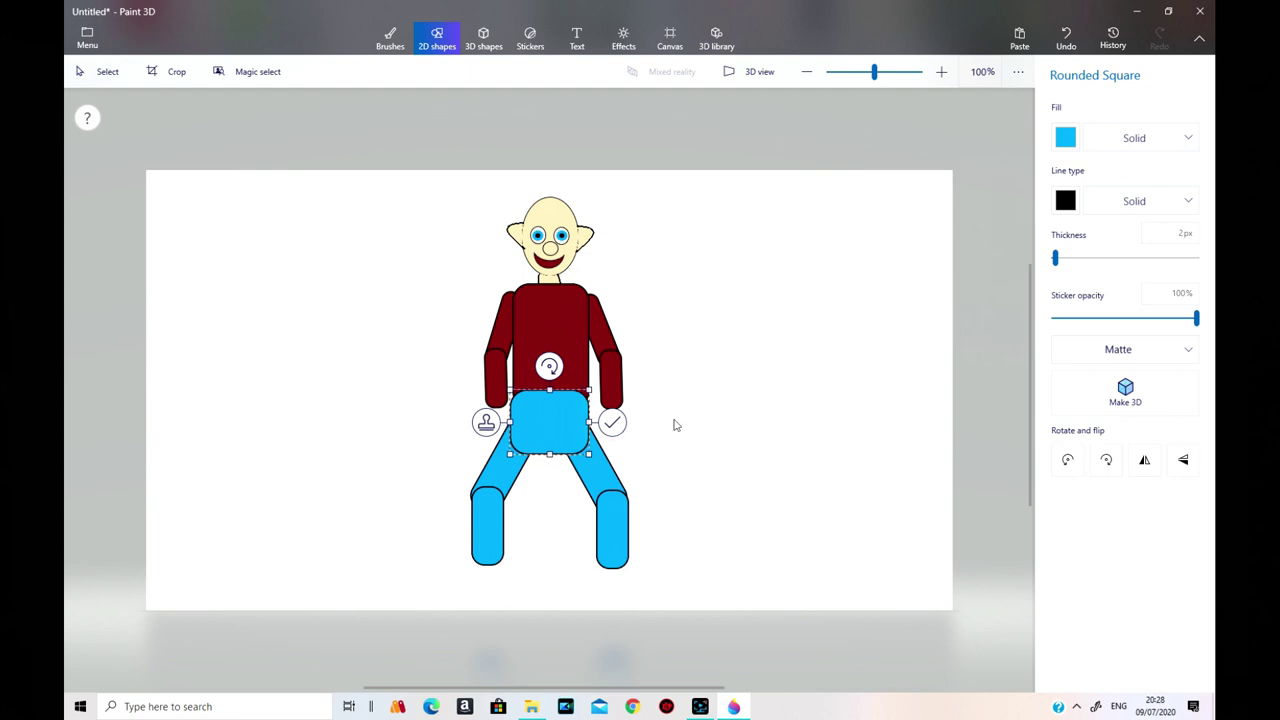
click(613, 424)
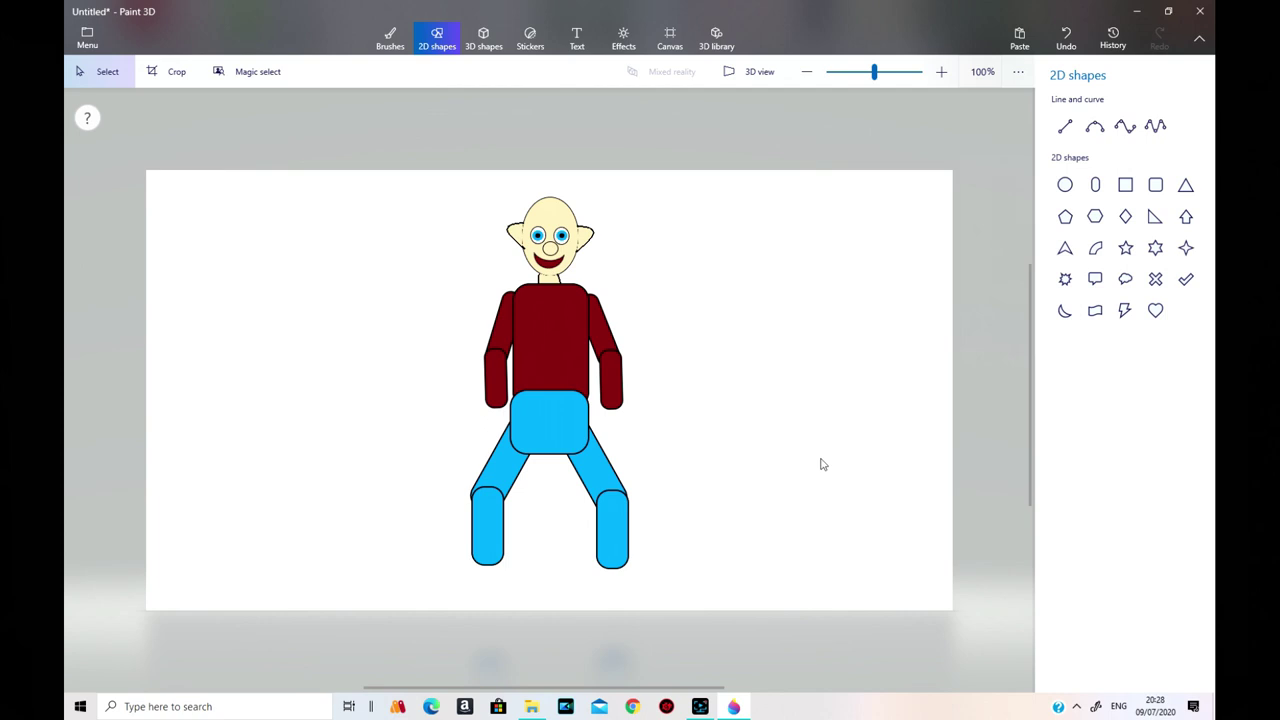
Draw a U-shaped hand below the right forearm with a 2 px black 4-point curve and place a mirrored copy below the left forearm.
click(1125, 126)
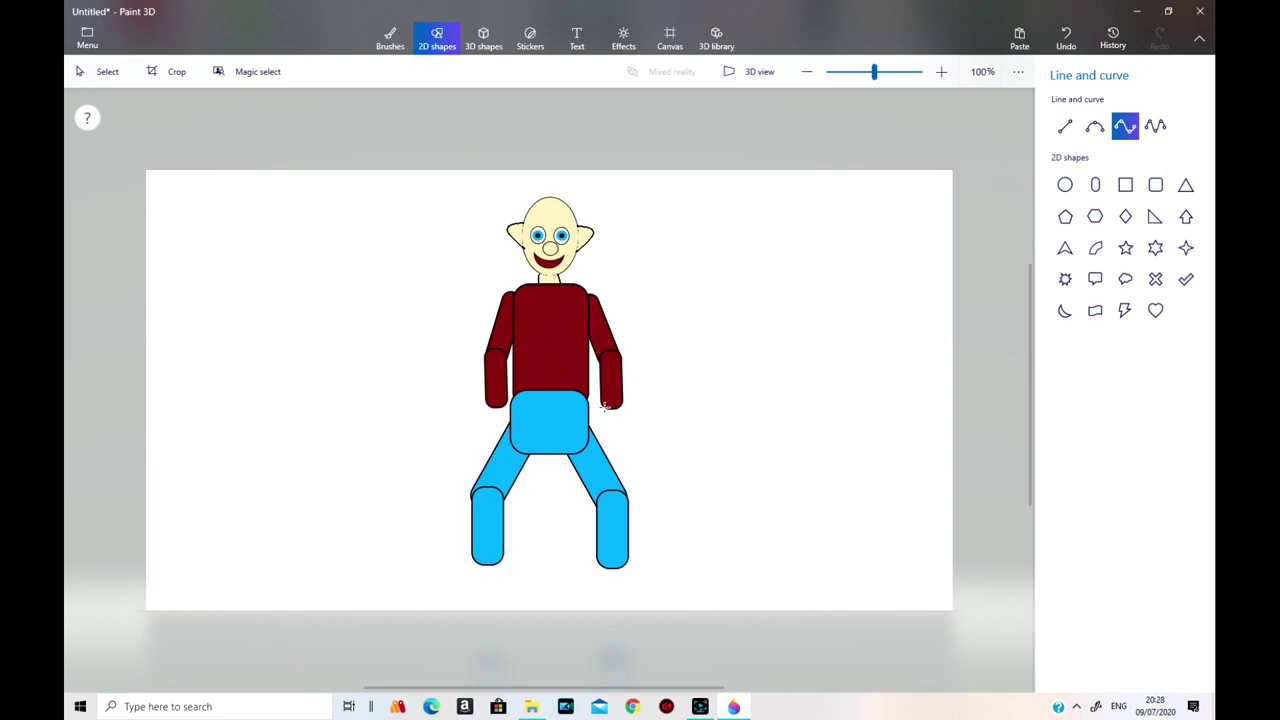
mouse_move(601, 432)
mouse_down()
mouse_move(657, 463)
mouse_move(668, 437)
mouse_move(646, 409)
mouse_move(621, 405)
mouse_up()
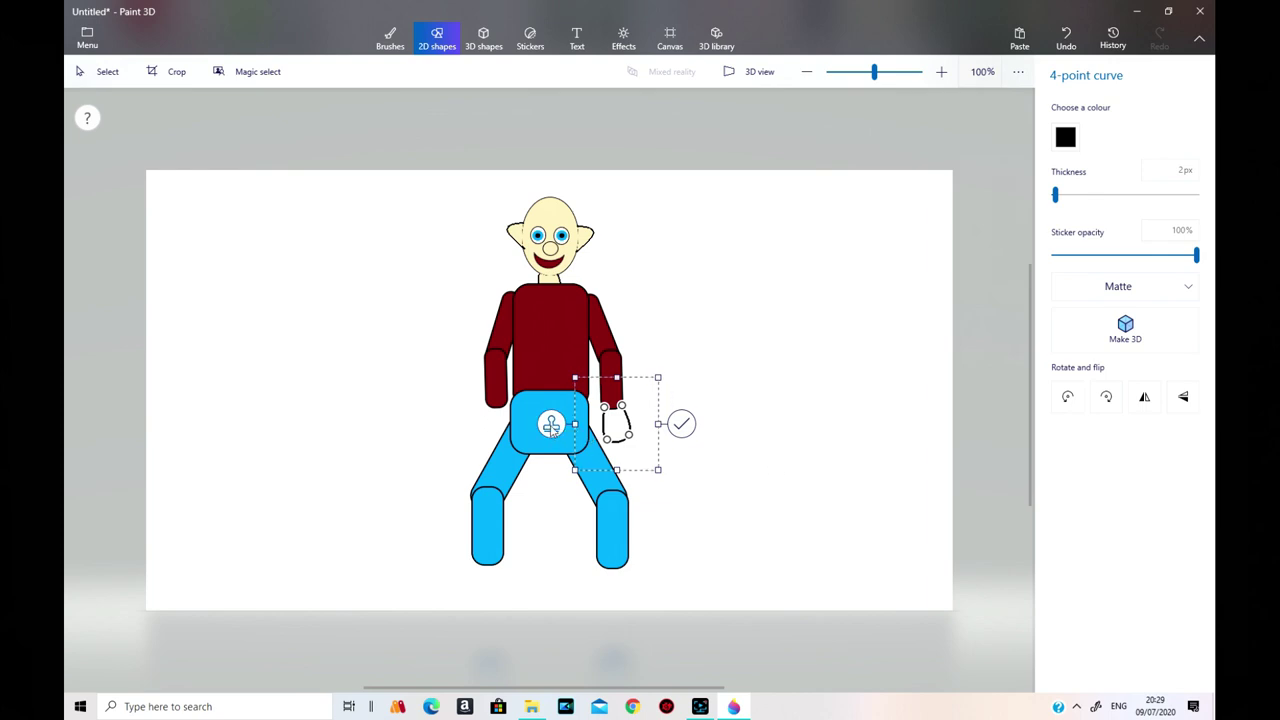
drag(551, 428, 509, 433)
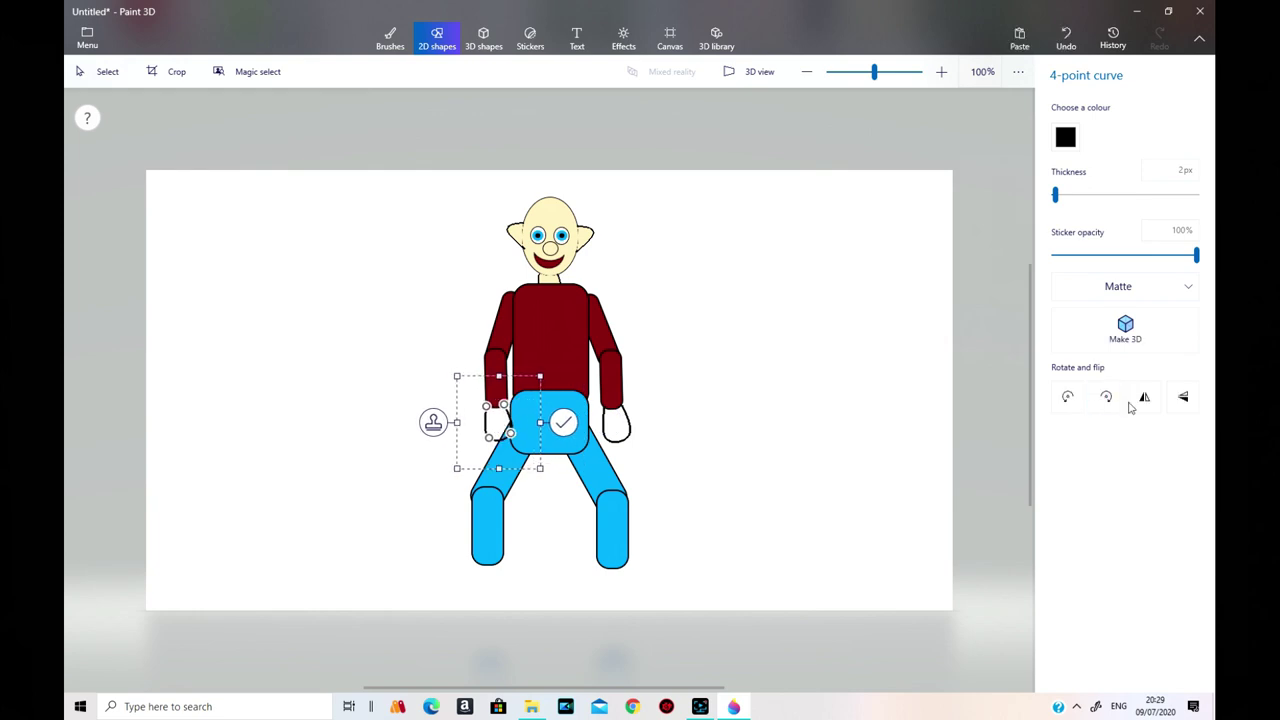
click(1148, 400)
drag(507, 430, 502, 422)
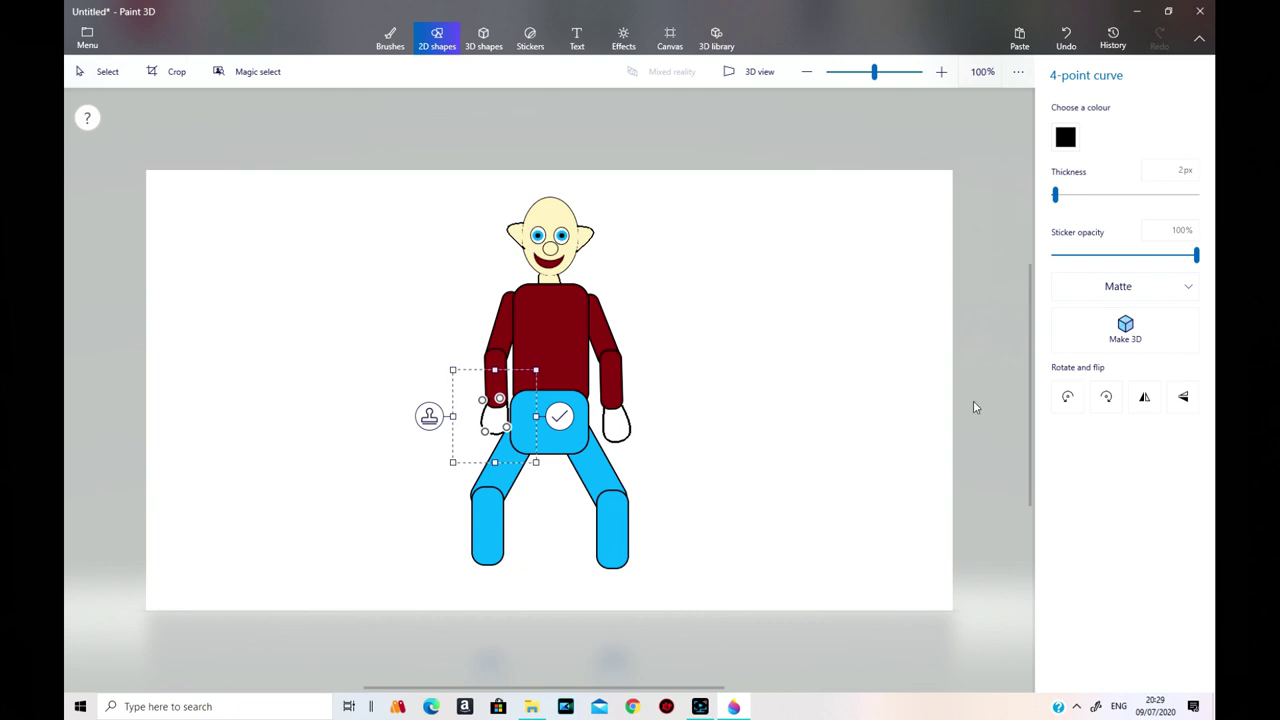
Fill both hands with the cream skin colour used on the face.
click(559, 416)
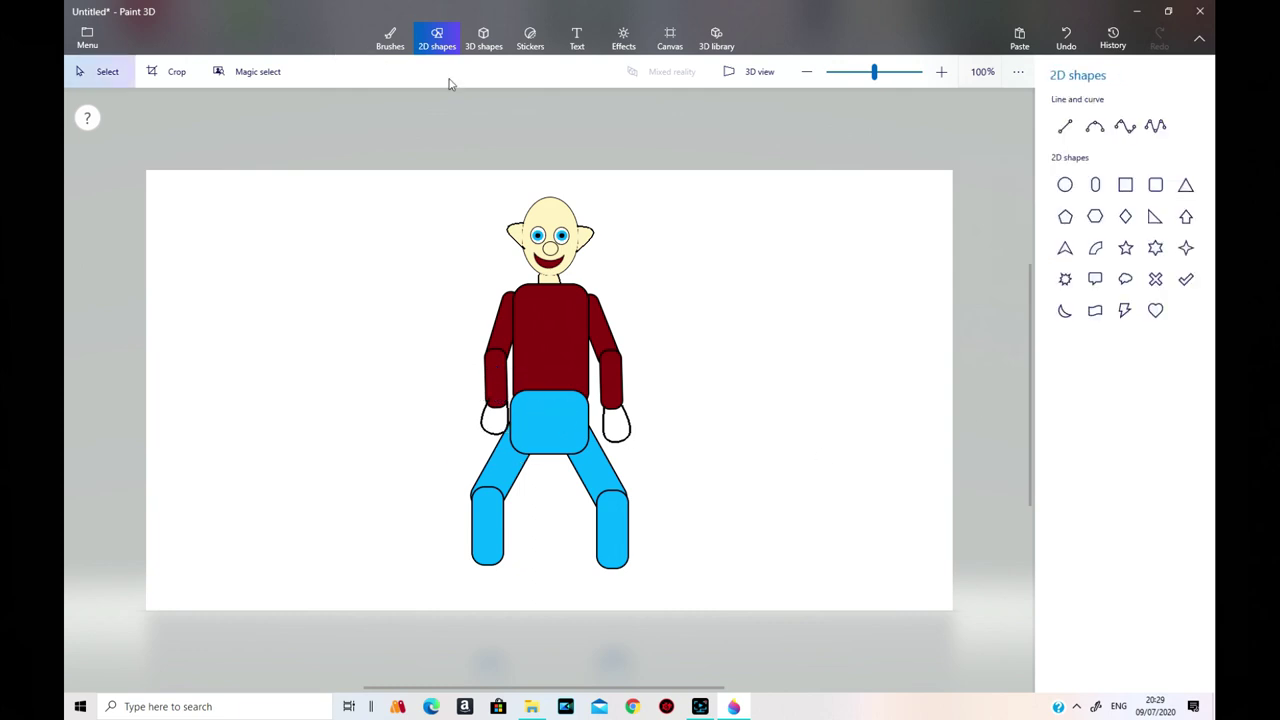
click(385, 40)
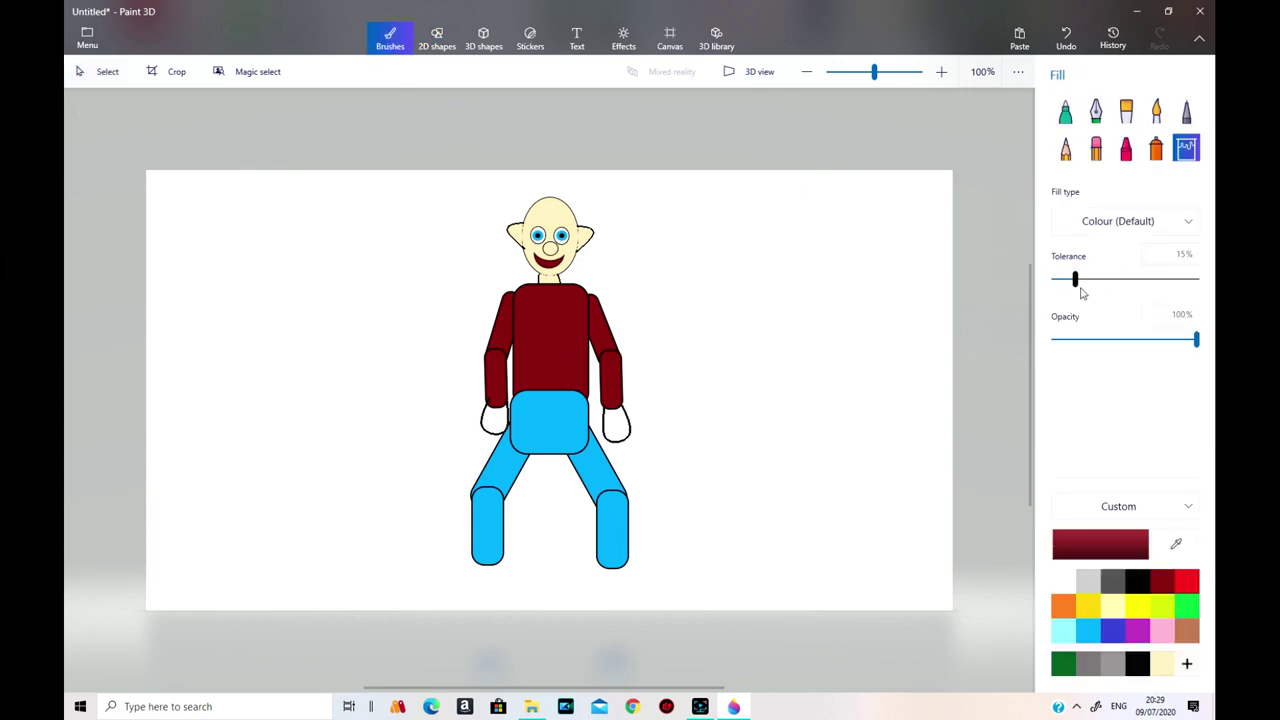
click(1163, 663)
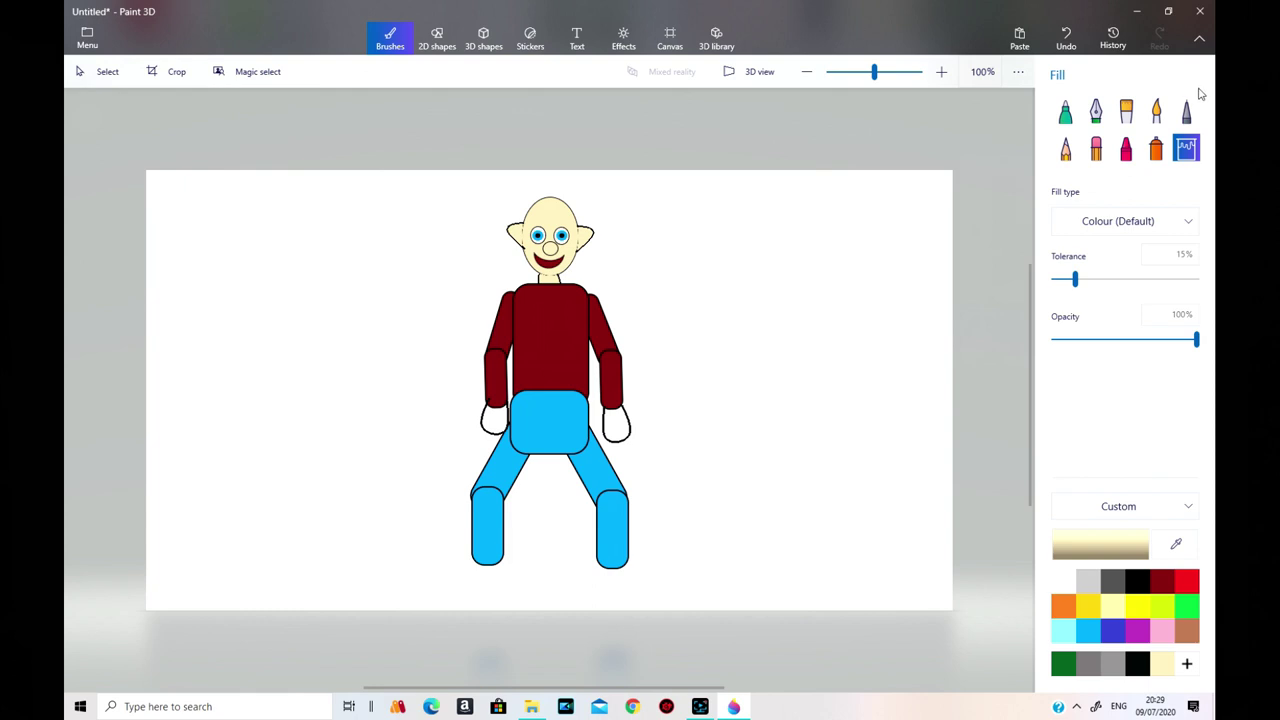
click(617, 424)
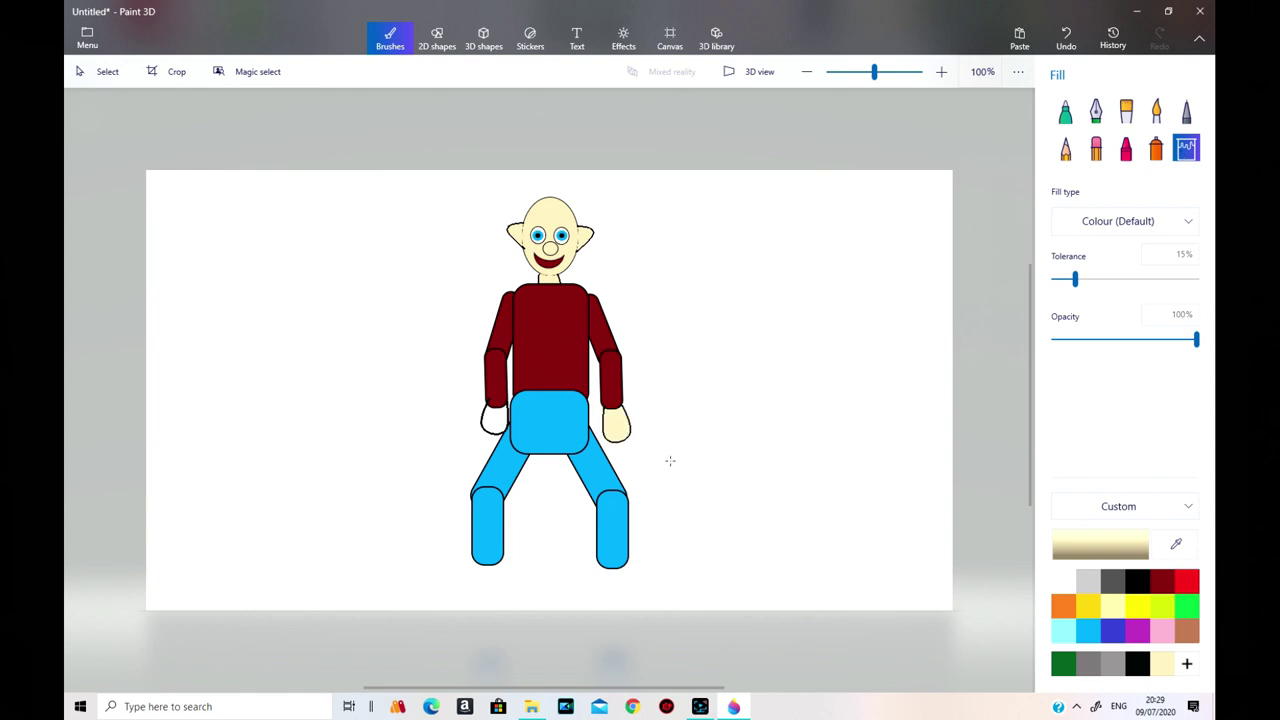
click(497, 418)
Draw a foot outline with its toe pointing outward below the right lower leg using a 2 px black 5-point curve.
click(437, 38)
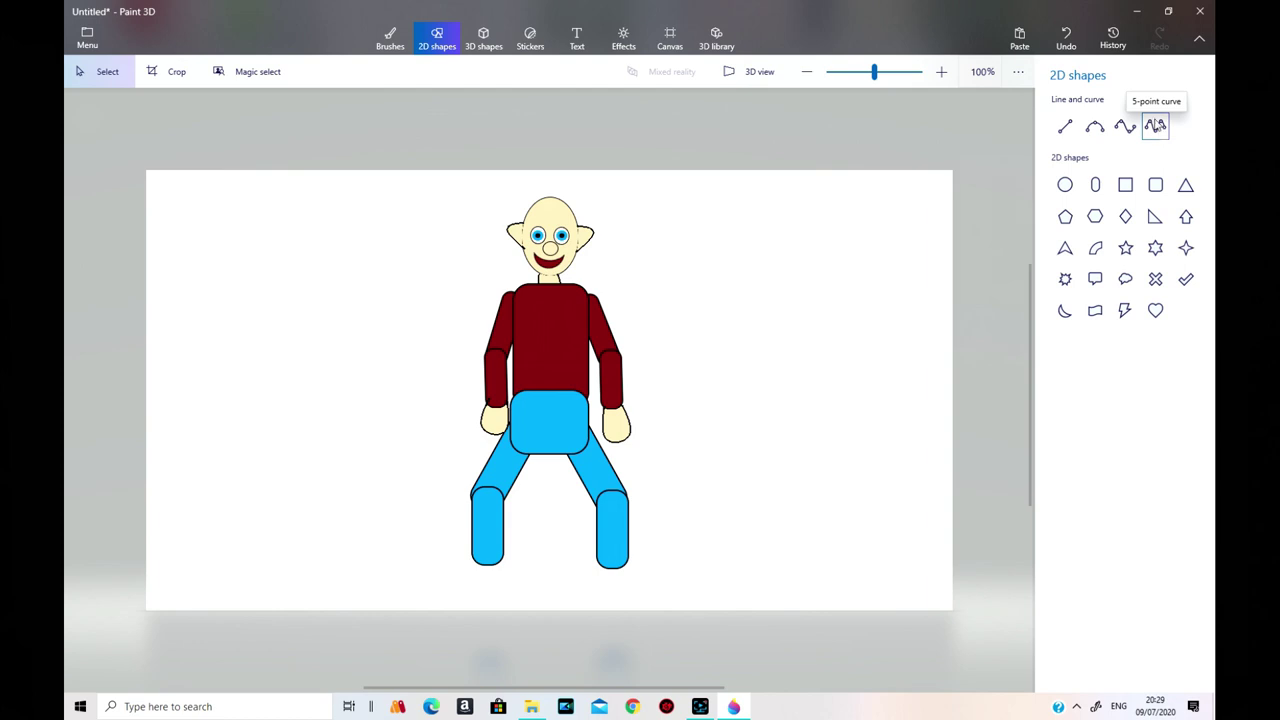
click(1155, 125)
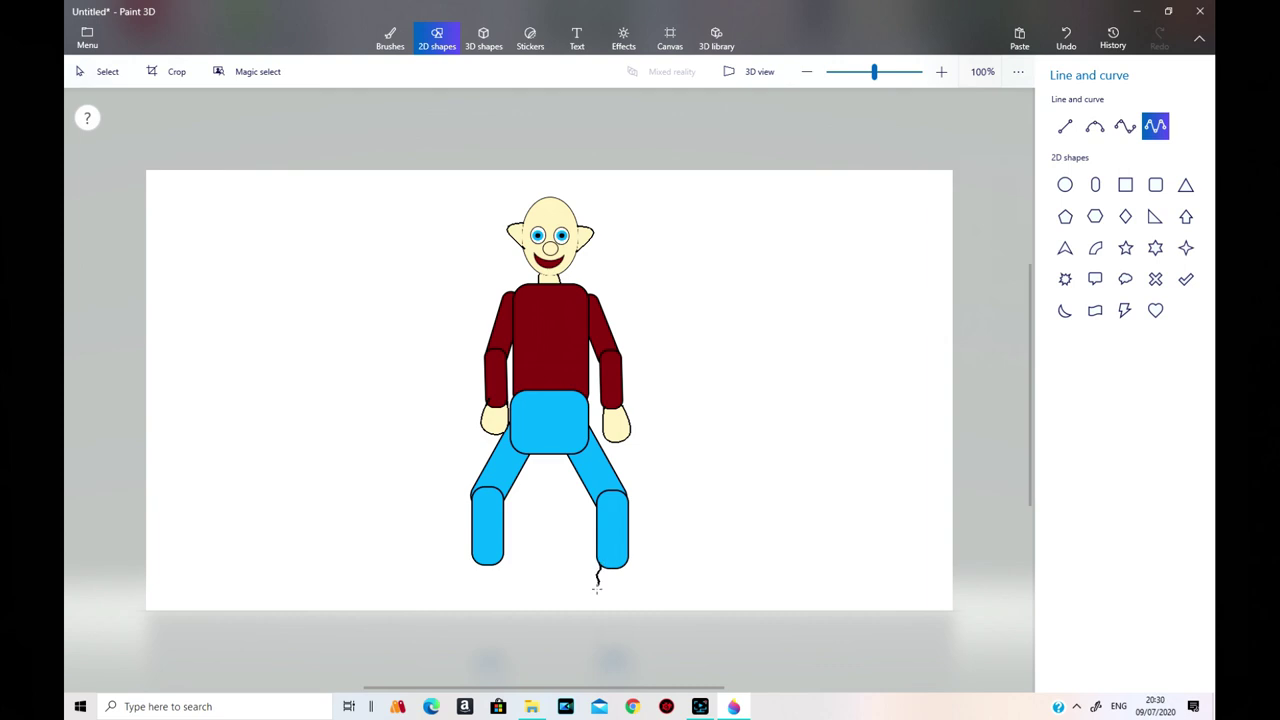
click(690, 600)
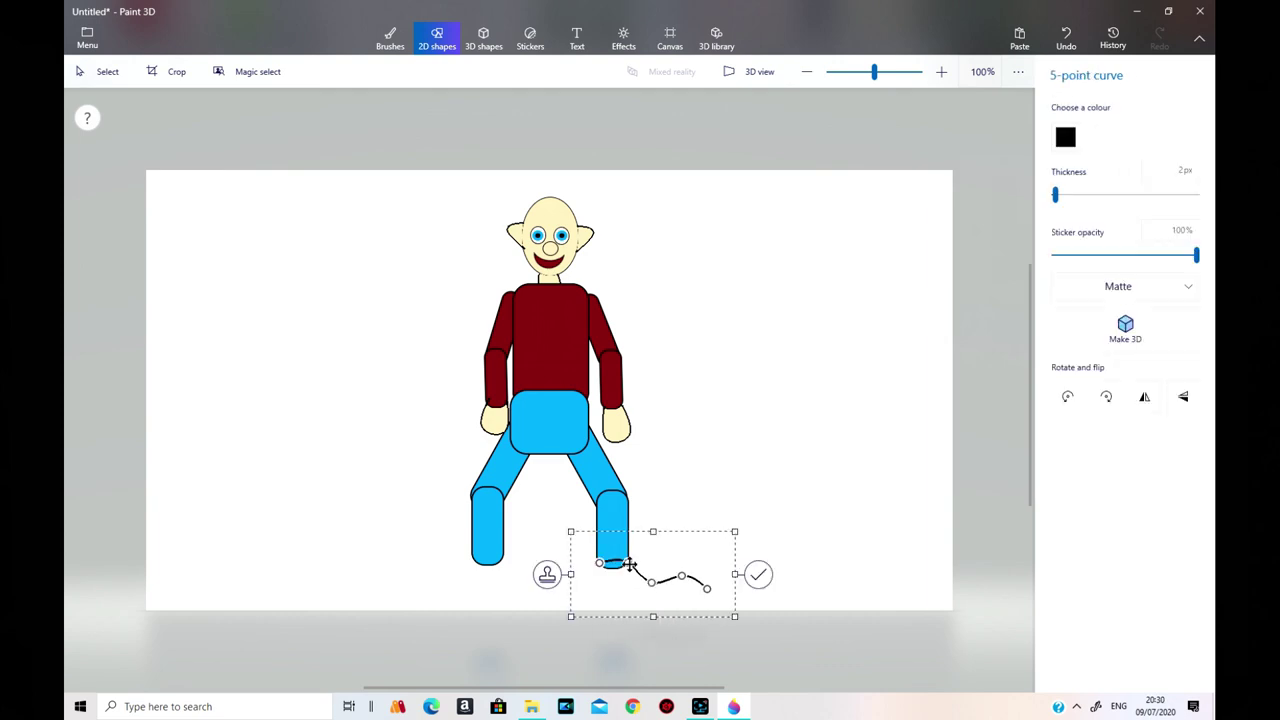
drag(619, 575, 604, 593)
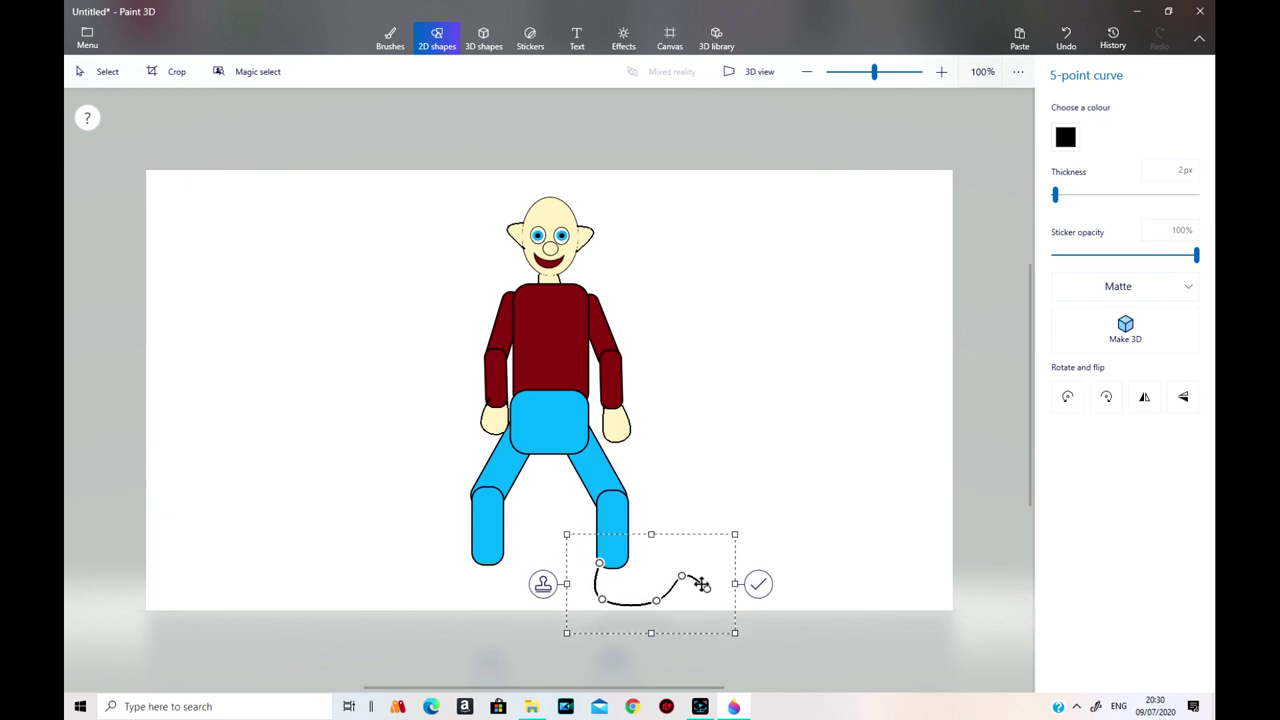
drag(706, 591, 698, 562)
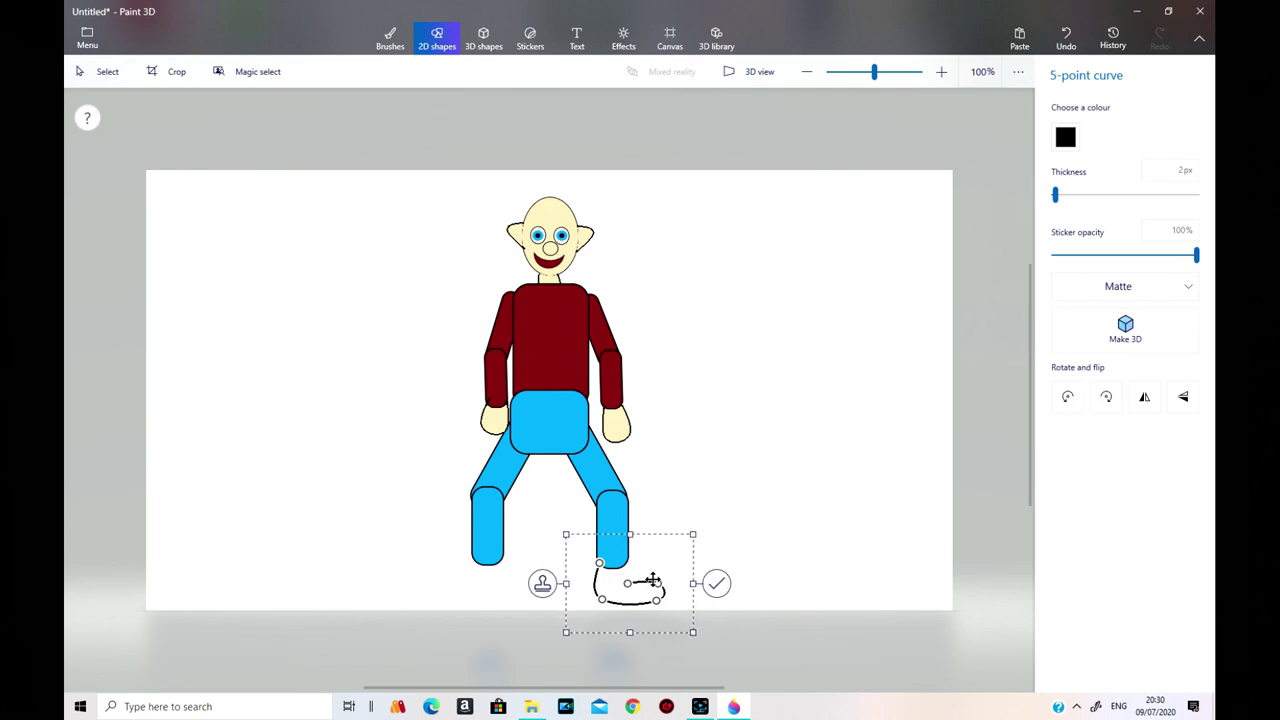
drag(621, 582, 622, 582)
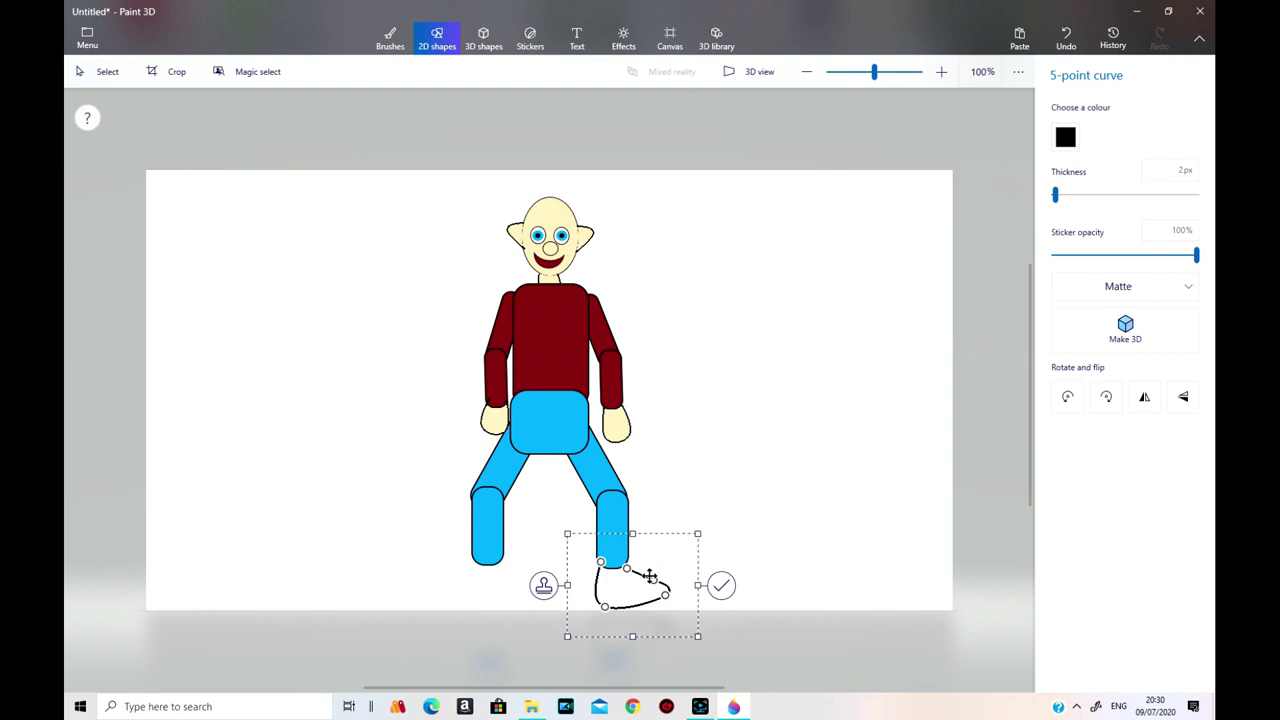
drag(647, 580, 651, 583)
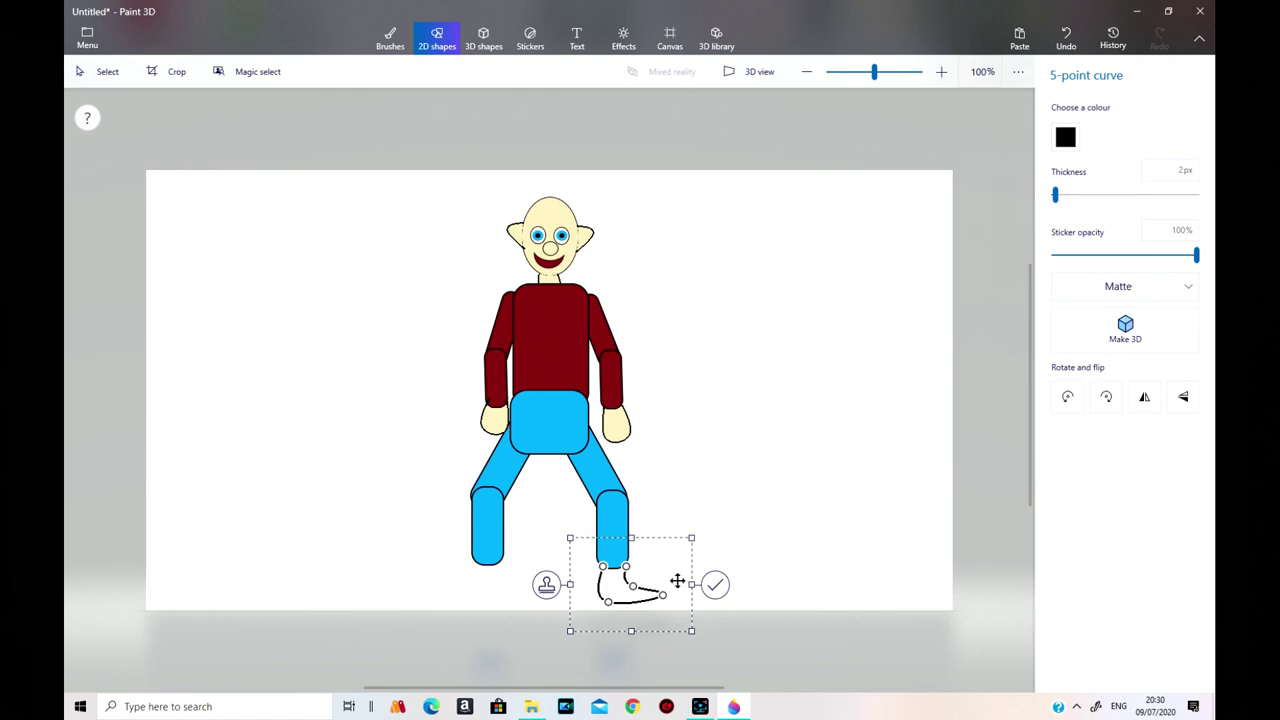
Place a horizontally mirrored copy of the foot outline below the left lower leg.
drag(583, 597, 494, 581)
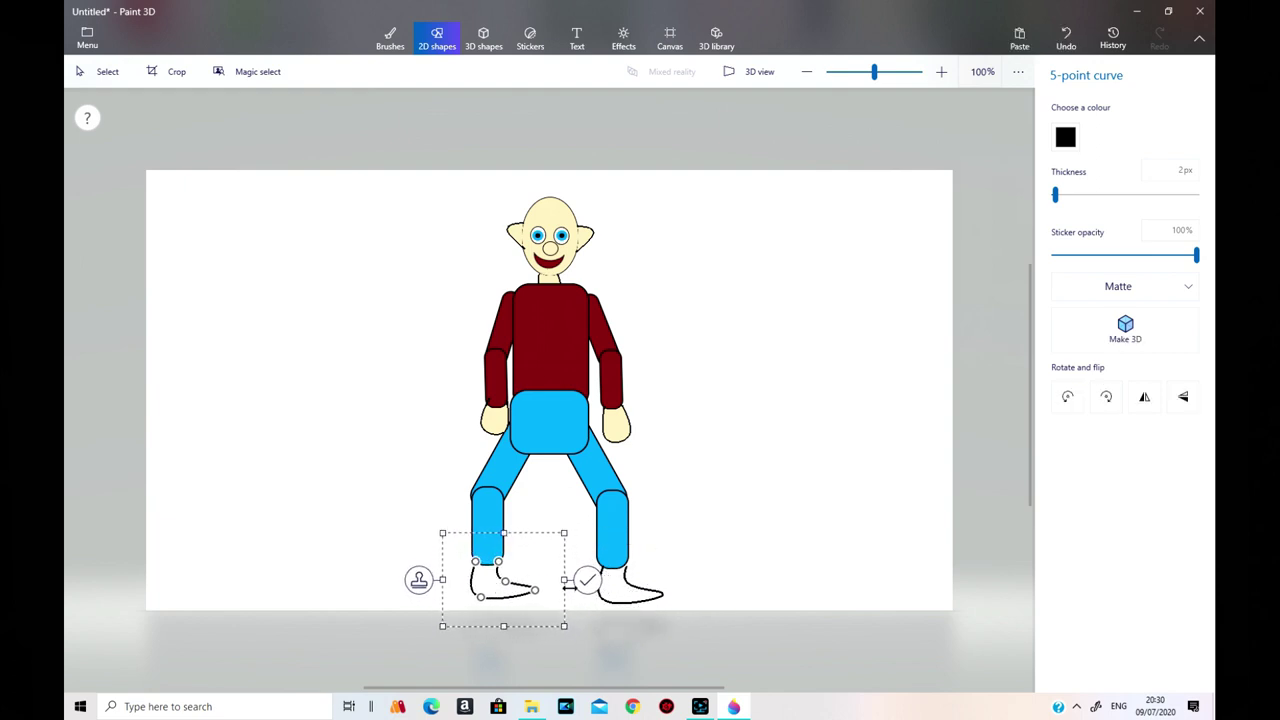
click(1144, 397)
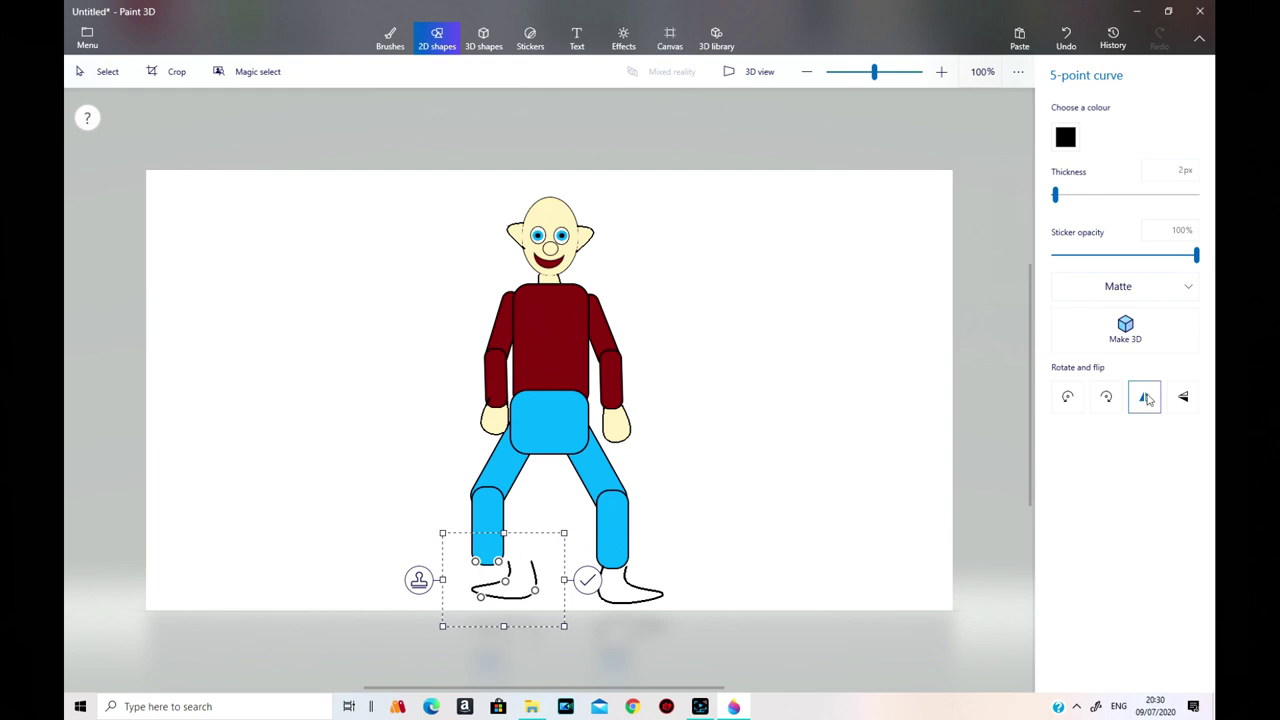
drag(512, 592, 477, 589)
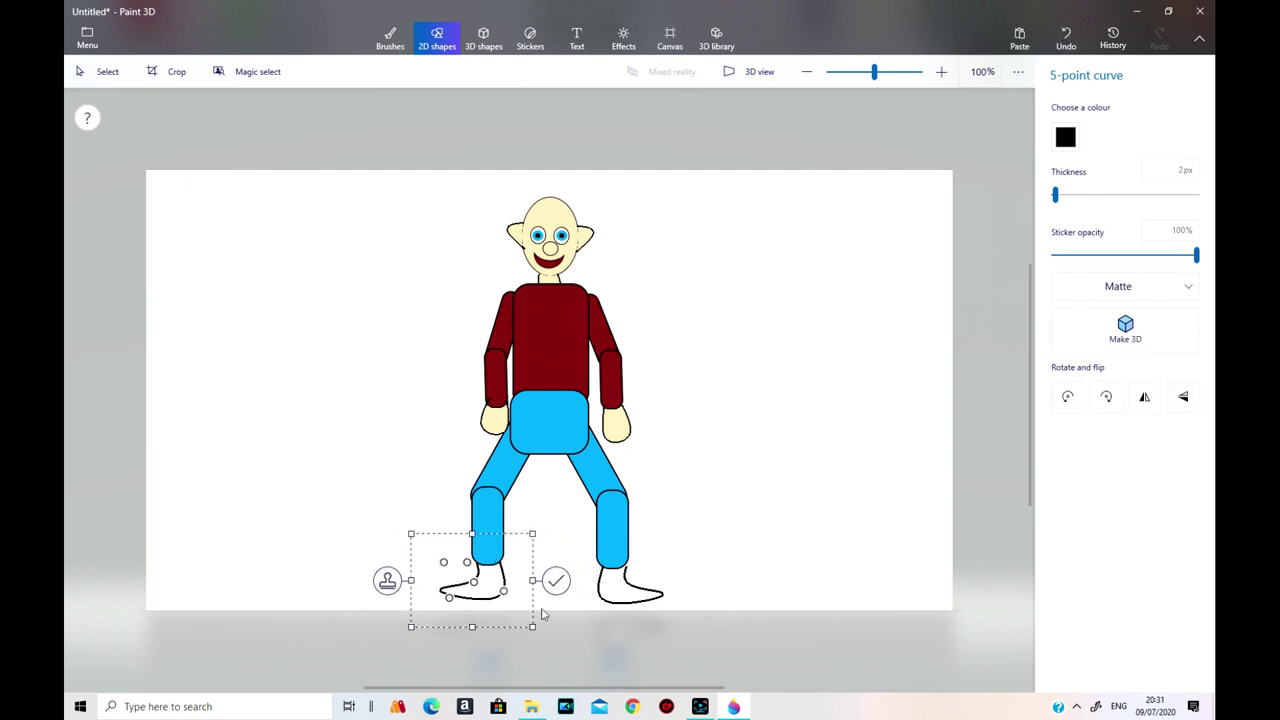
click(851, 617)
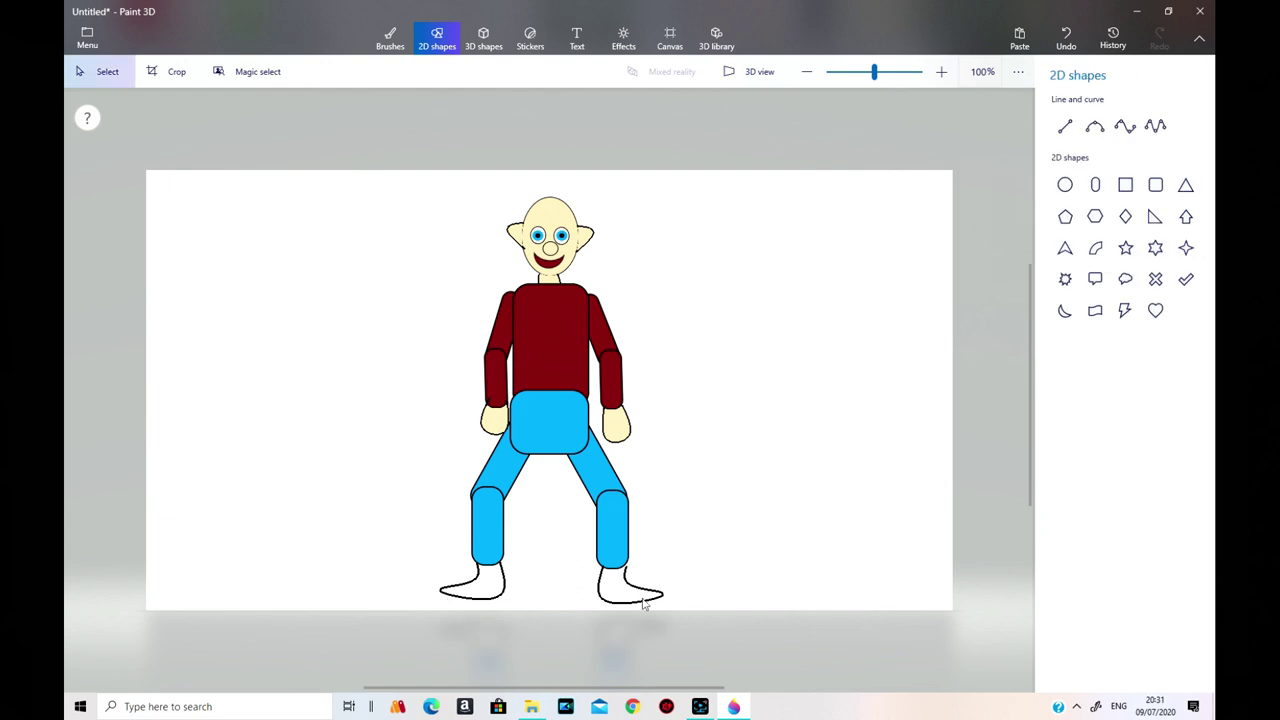
Undo both foot outlines below the lower legs.
click(1065, 125)
click(1066, 38)
click(1066, 38)
Try a smaller foot outline with a 5-point curve and a stamped copy below the right lower leg, and undo both.
click(1155, 125)
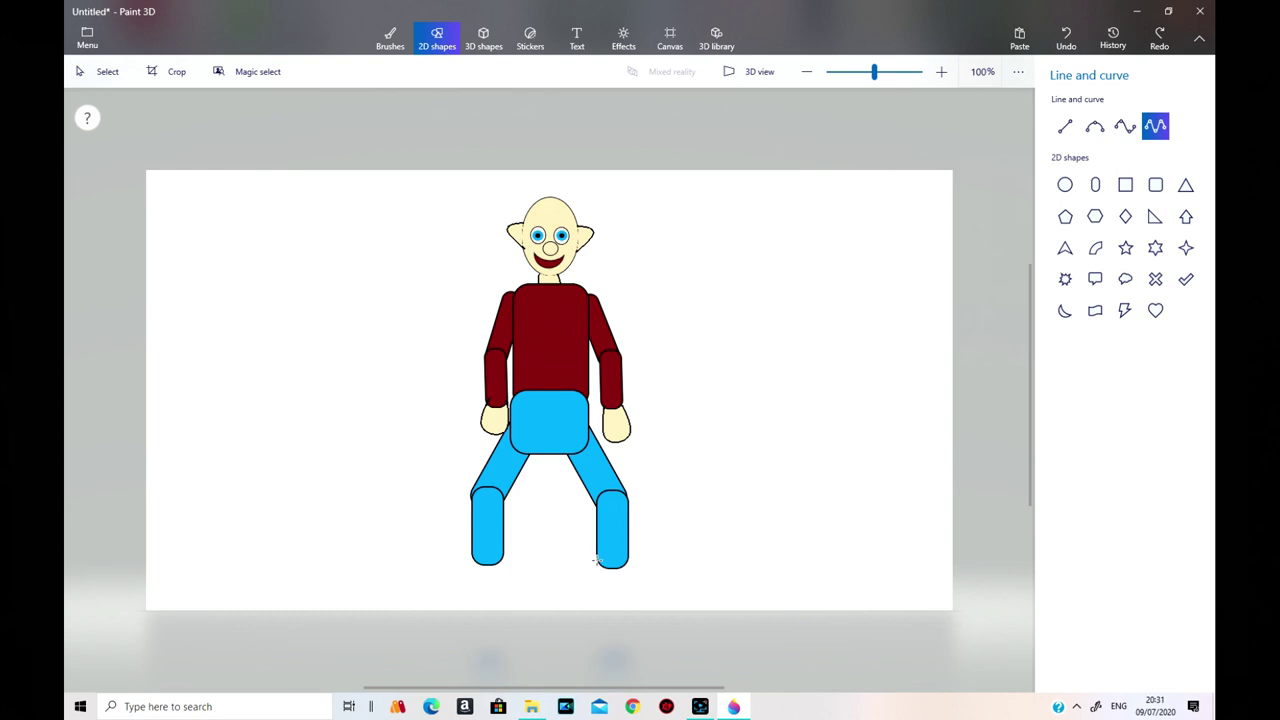
mouse_move(596, 563)
mouse_down()
mouse_move(608, 603)
mouse_move(668, 602)
mouse_up()
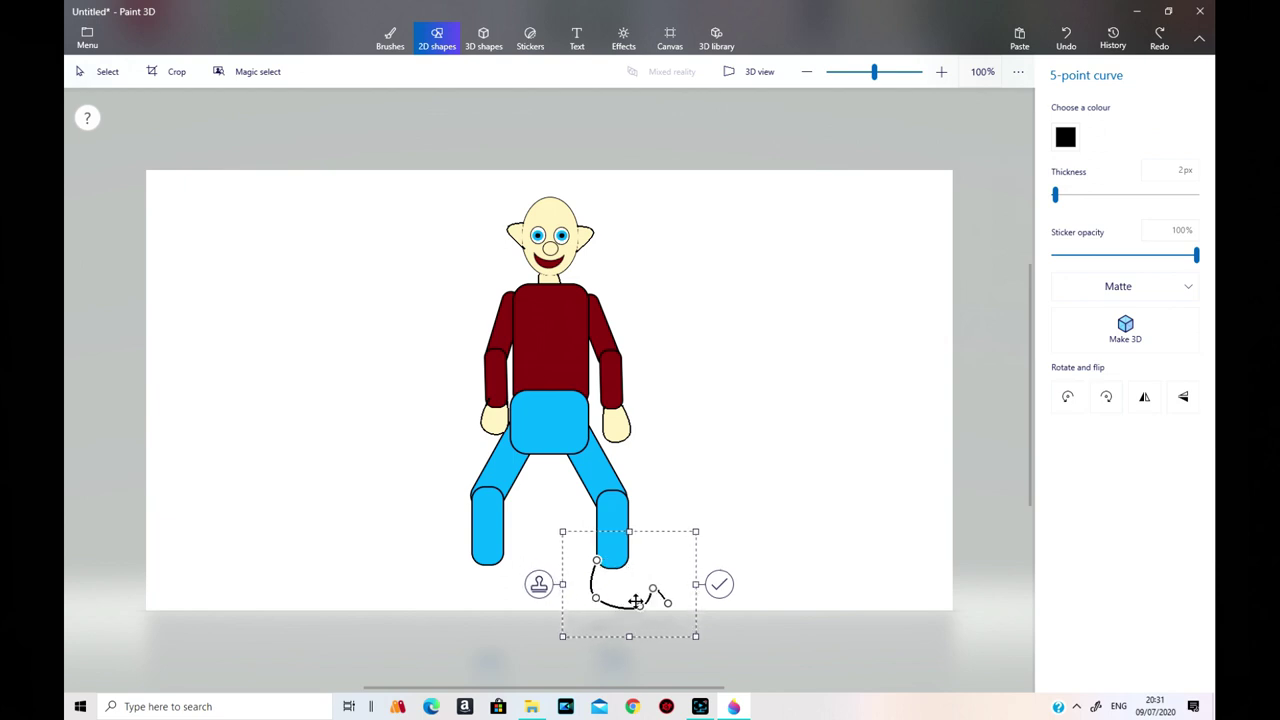
drag(668, 603, 656, 562)
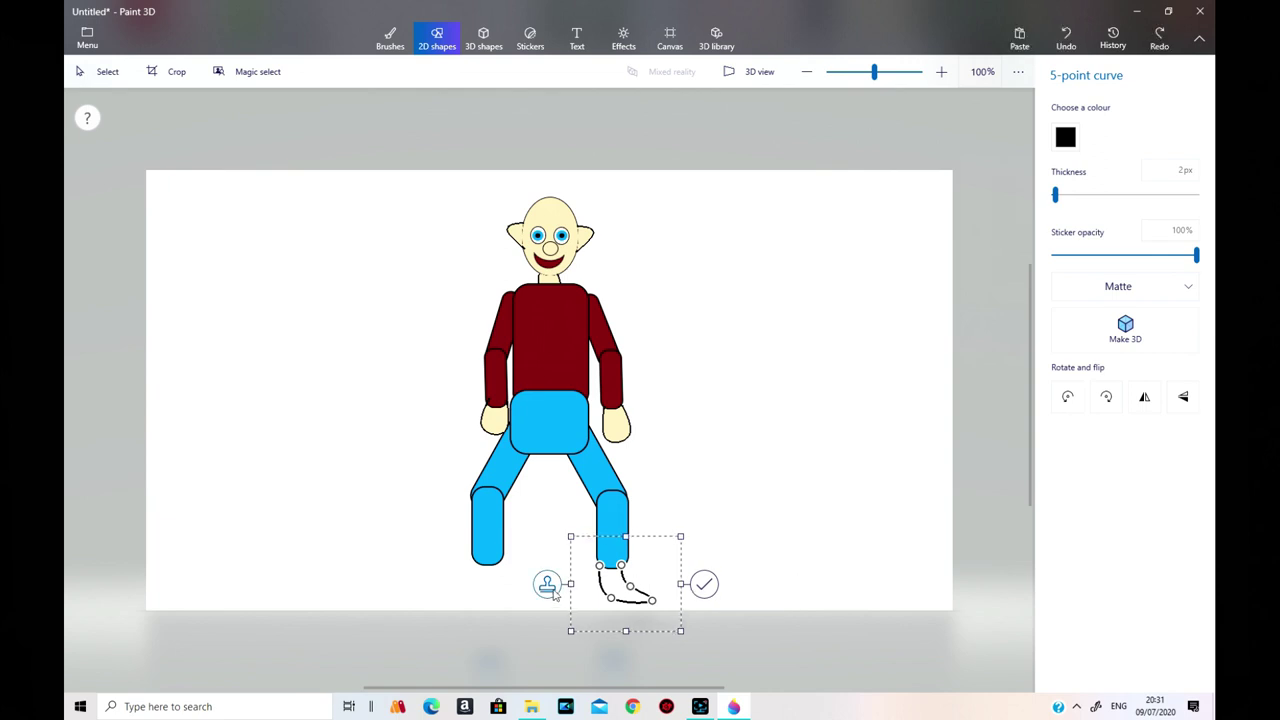
drag(553, 592, 559, 598)
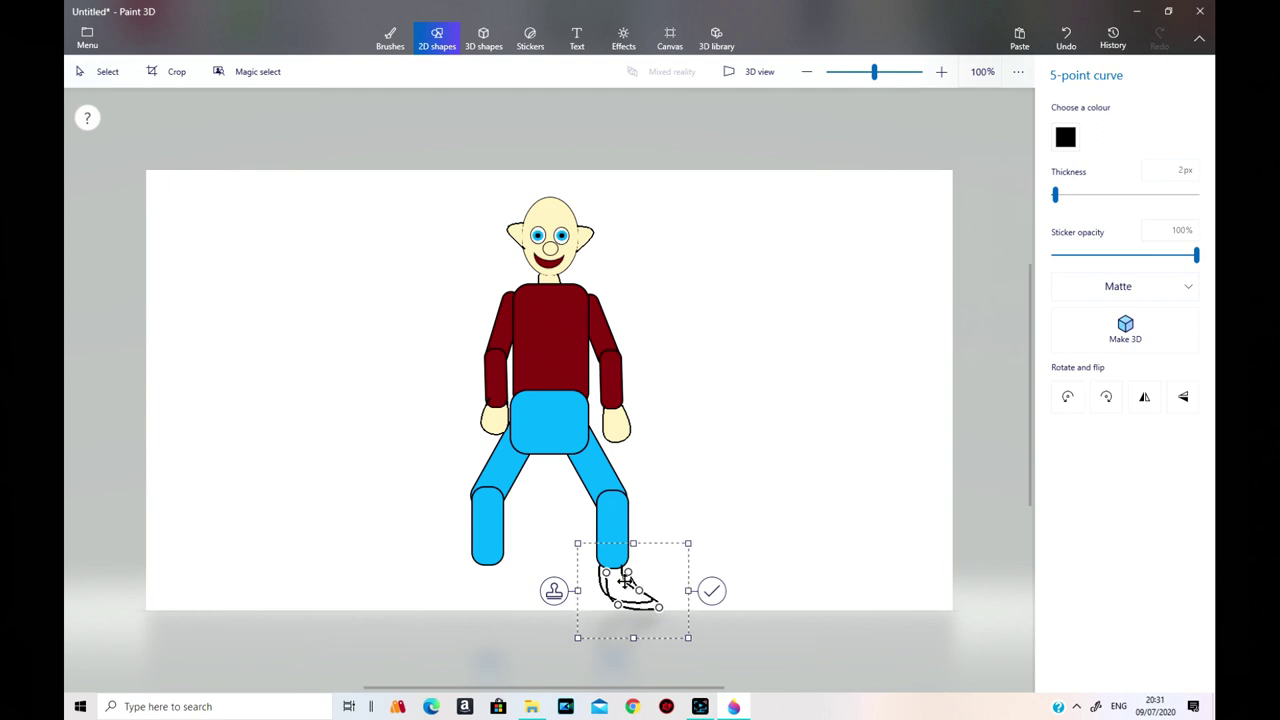
drag(697, 584, 699, 584)
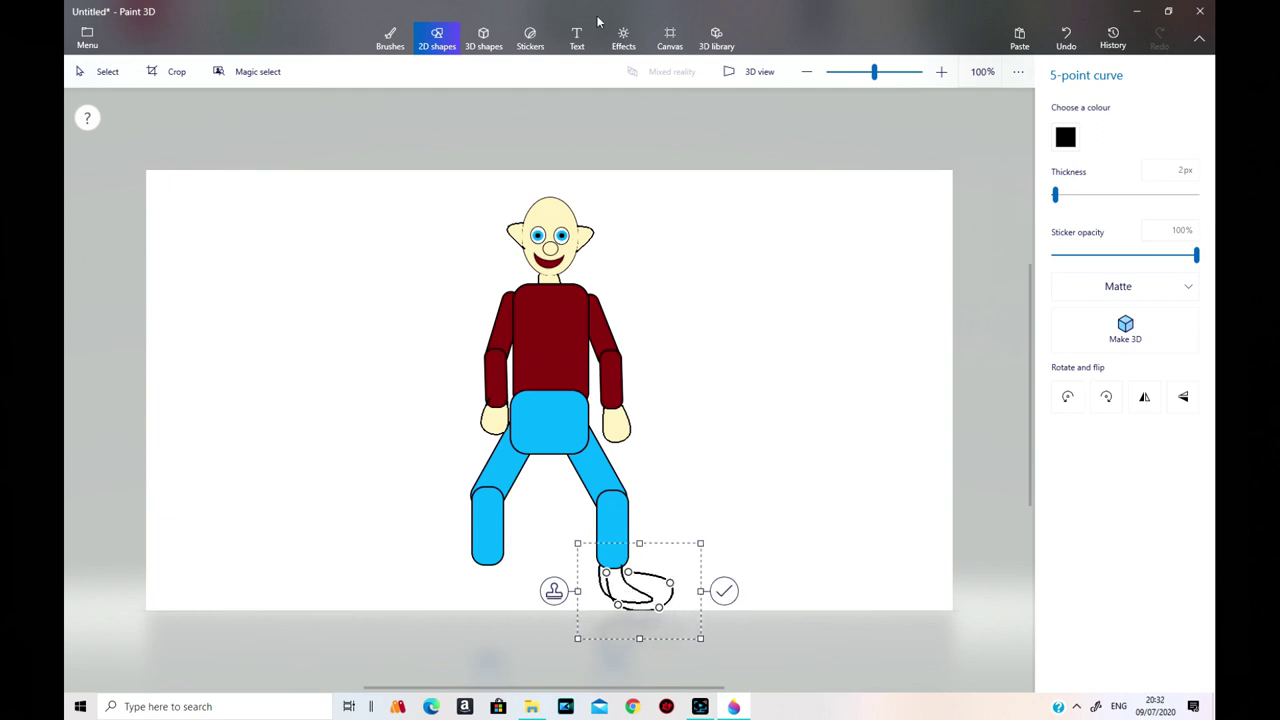
click(1076, 46)
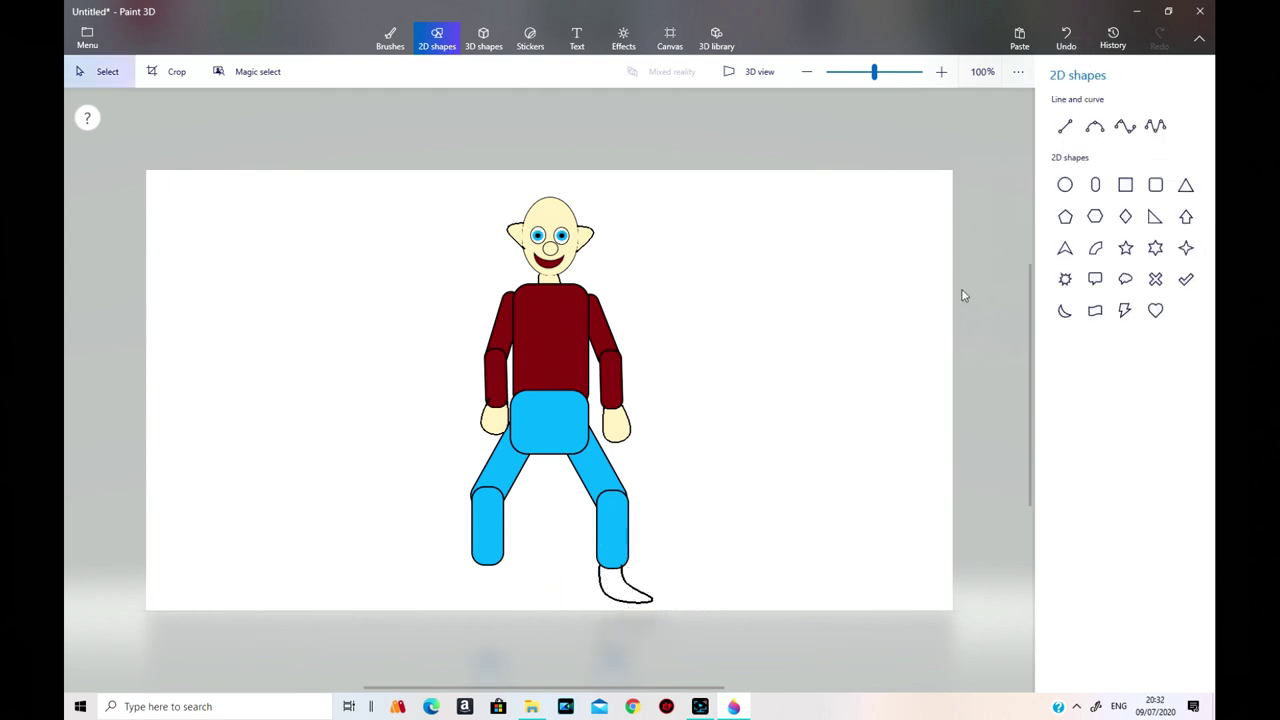
click(1066, 40)
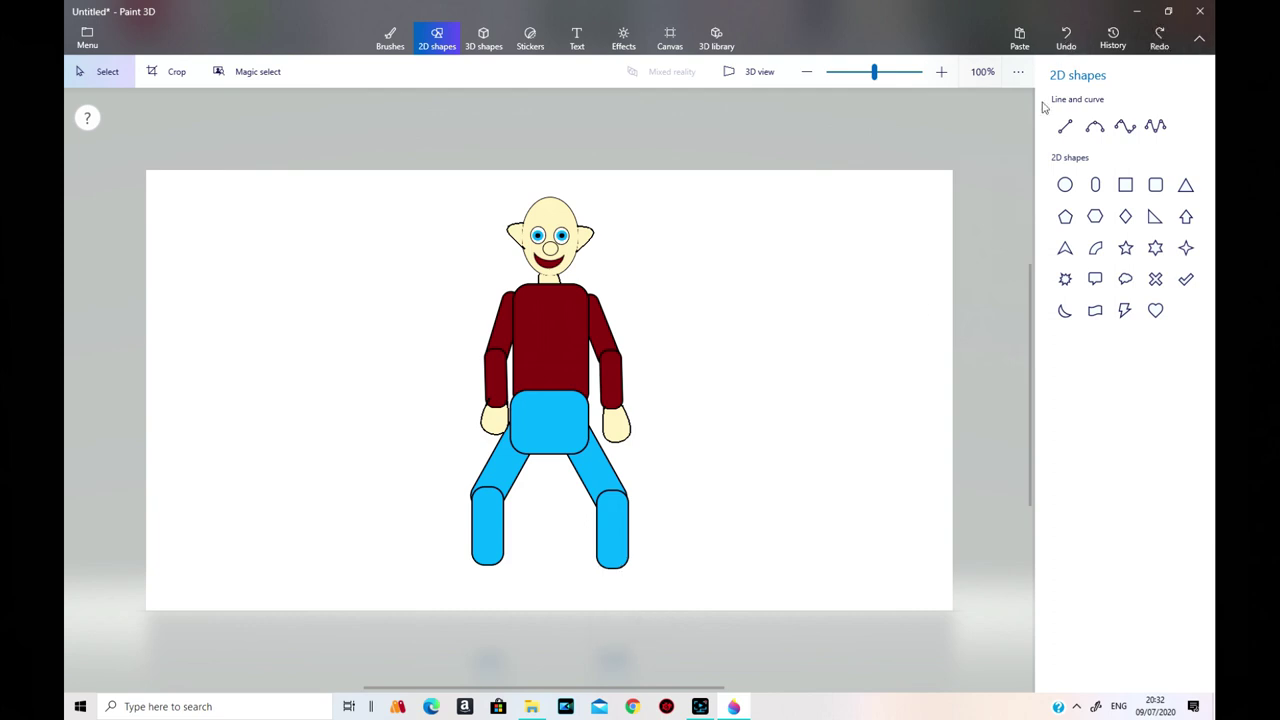
Draw a slim, pointed, outward-facing foot below the right lower leg with a 2 px black 5-point curve.
click(1155, 125)
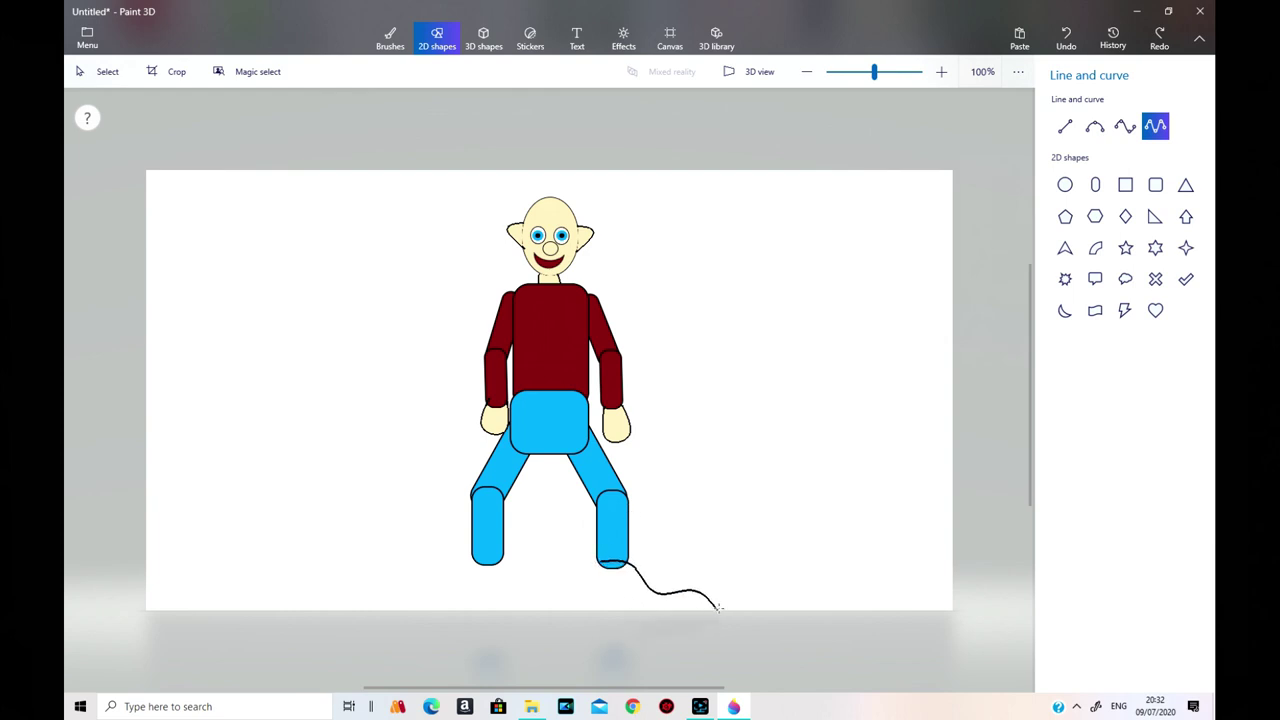
drag(718, 606, 718, 606)
mouse_move(624, 576)
mouse_down()
mouse_move(597, 595)
mouse_move(655, 609)
mouse_move(663, 586)
mouse_move(755, 594)
mouse_move(724, 594)
mouse_move(718, 612)
mouse_move(674, 572)
mouse_move(633, 570)
mouse_up()
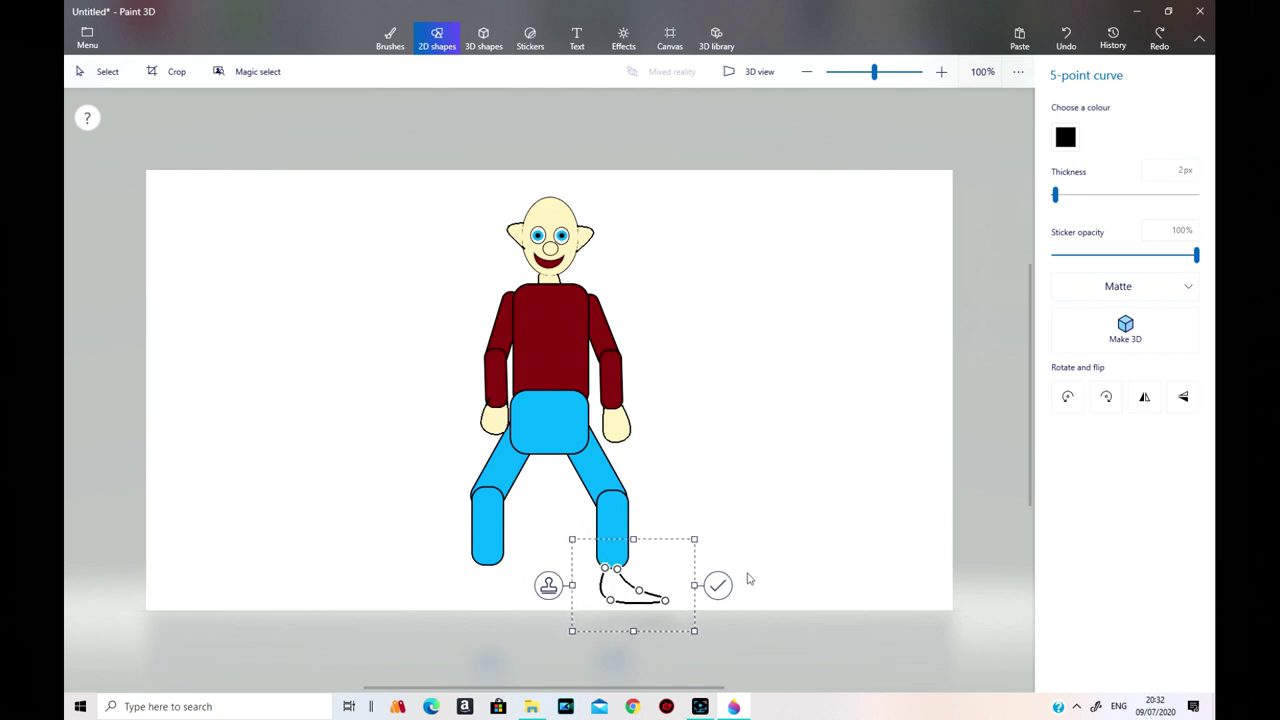
Stamp the pointed foot and place a horizontally flipped copy below the left lower leg.
click(550, 588)
drag(617, 596, 486, 587)
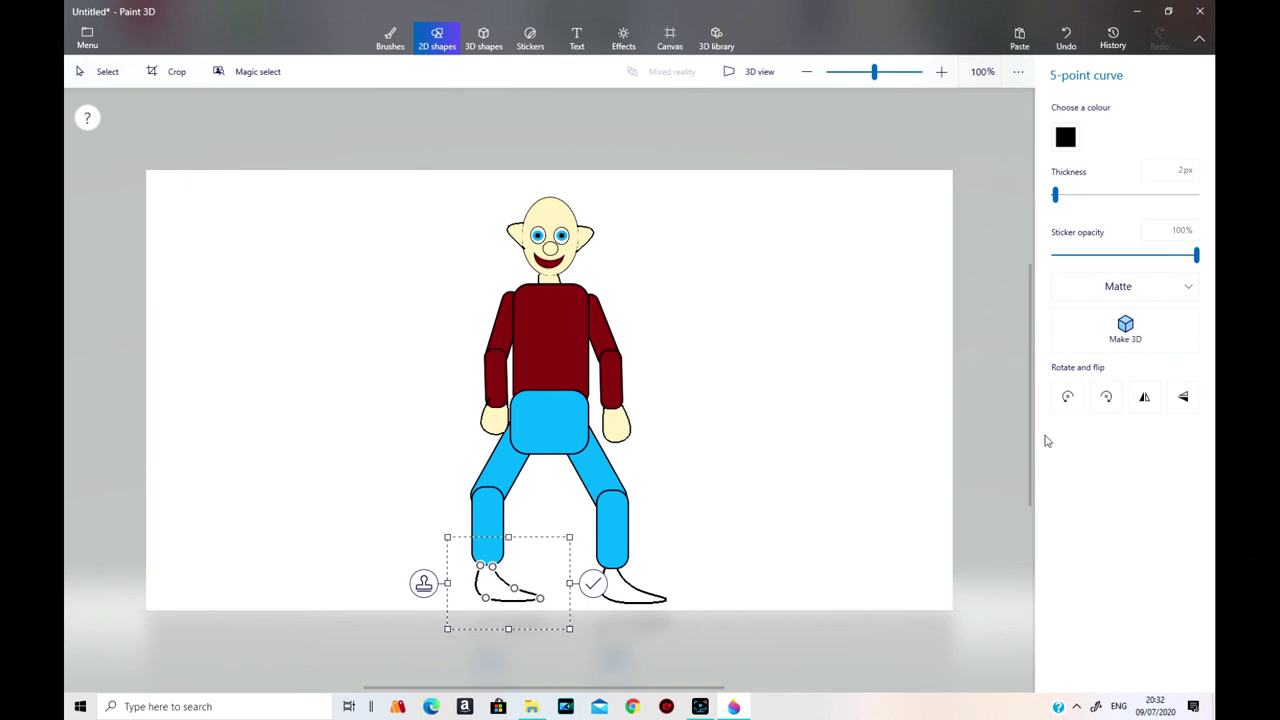
click(1144, 398)
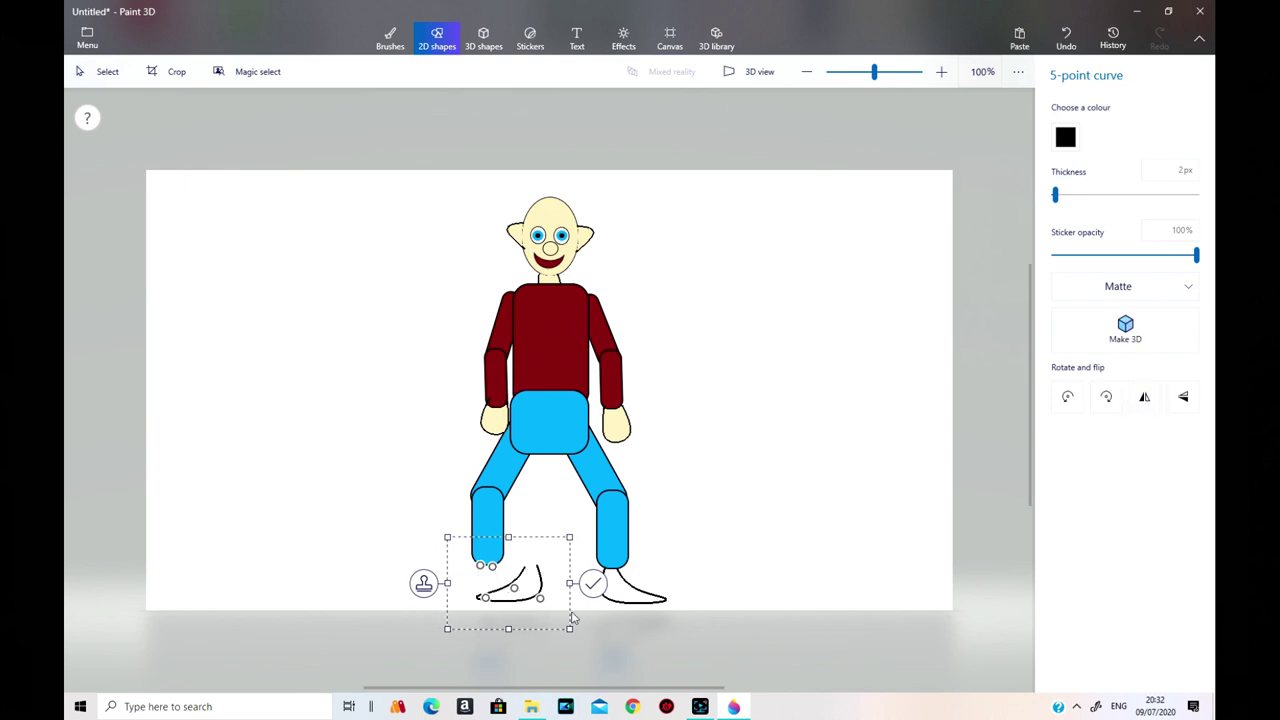
drag(523, 595, 479, 586)
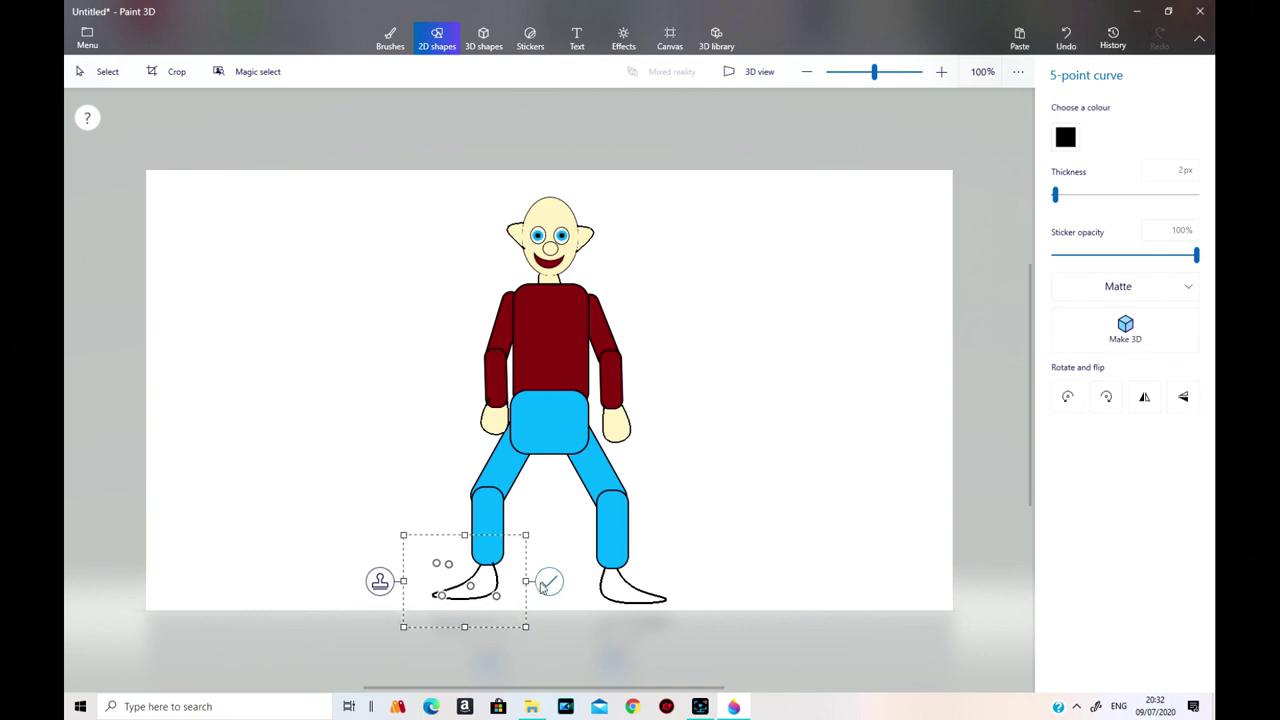
click(542, 586)
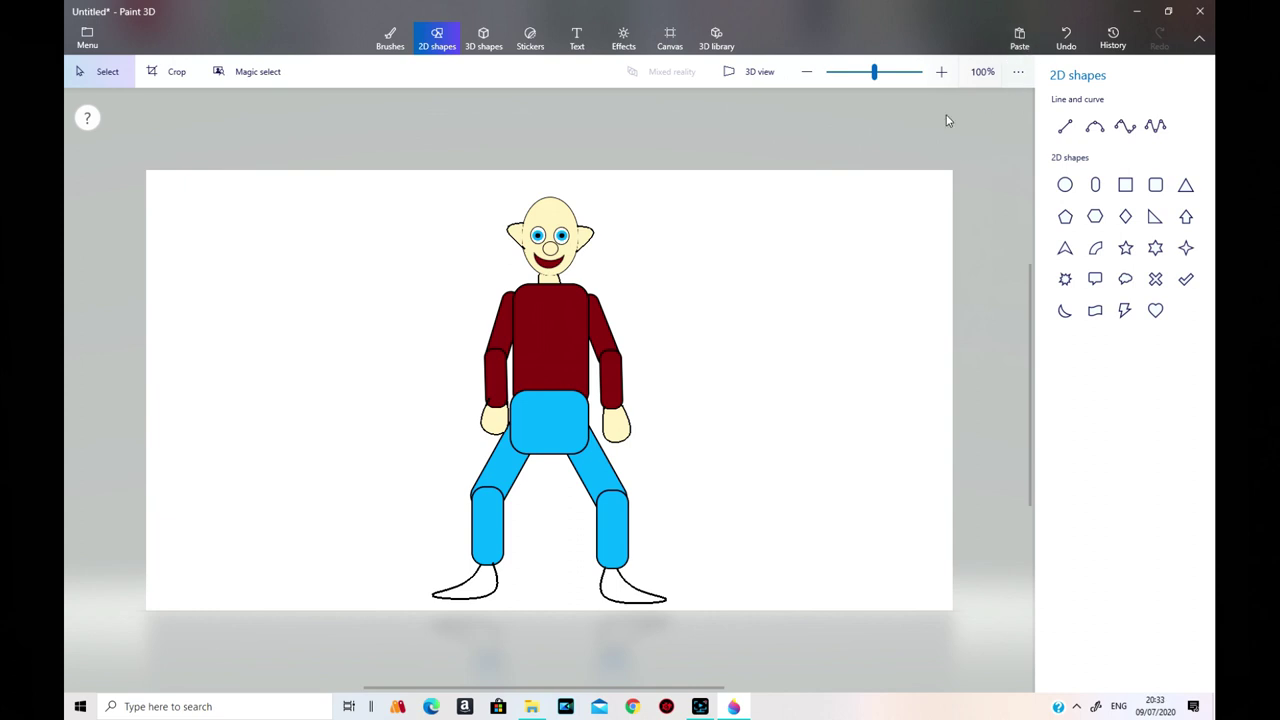
Fill both feet with black as shoes.
click(390, 40)
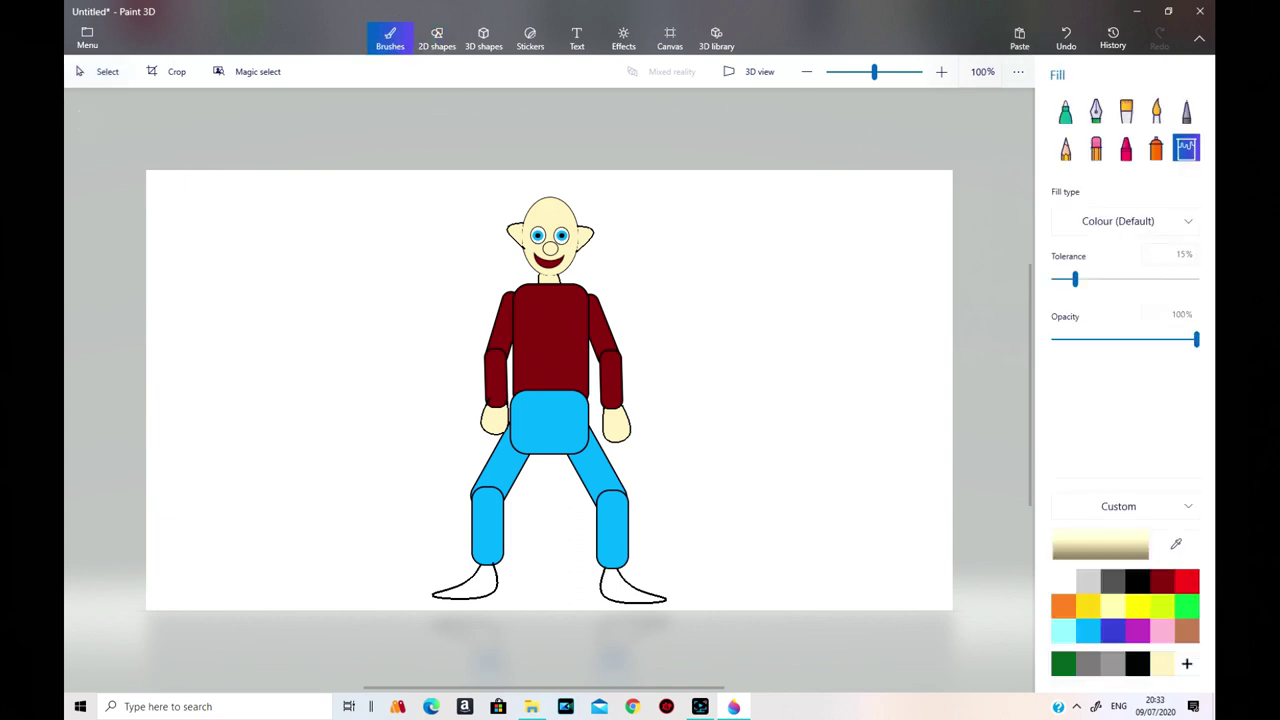
click(1137, 665)
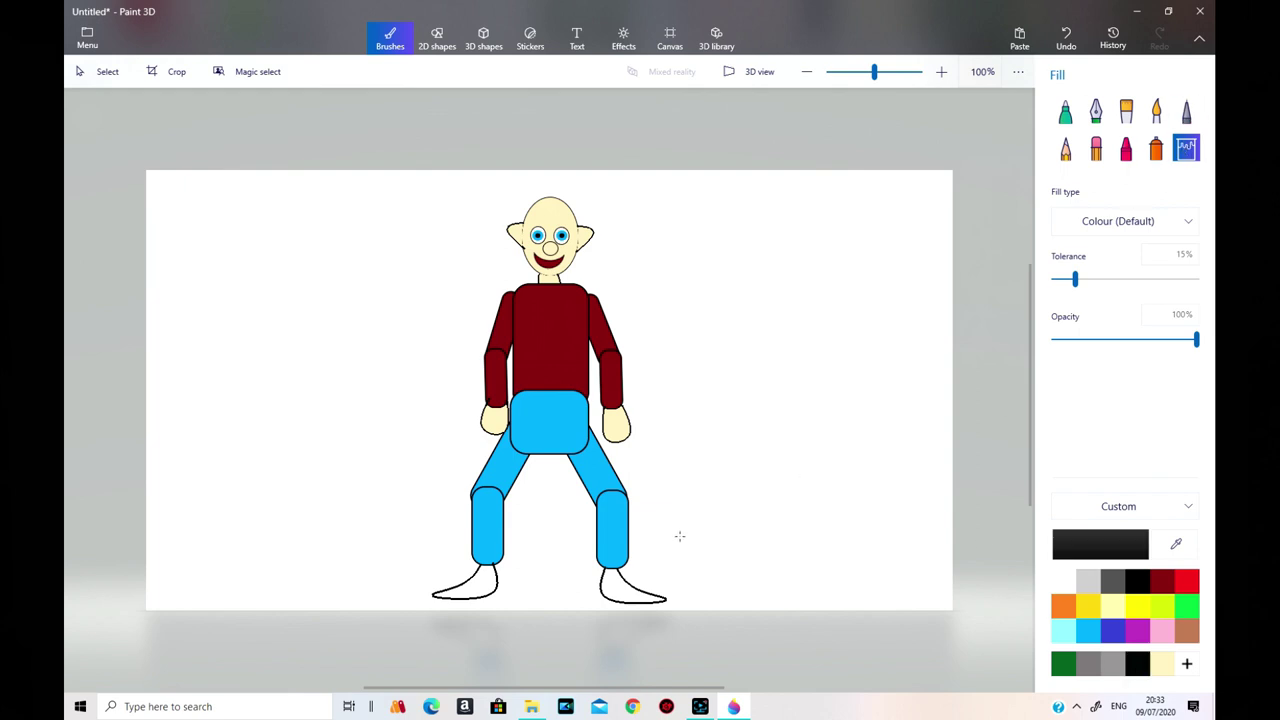
click(612, 590)
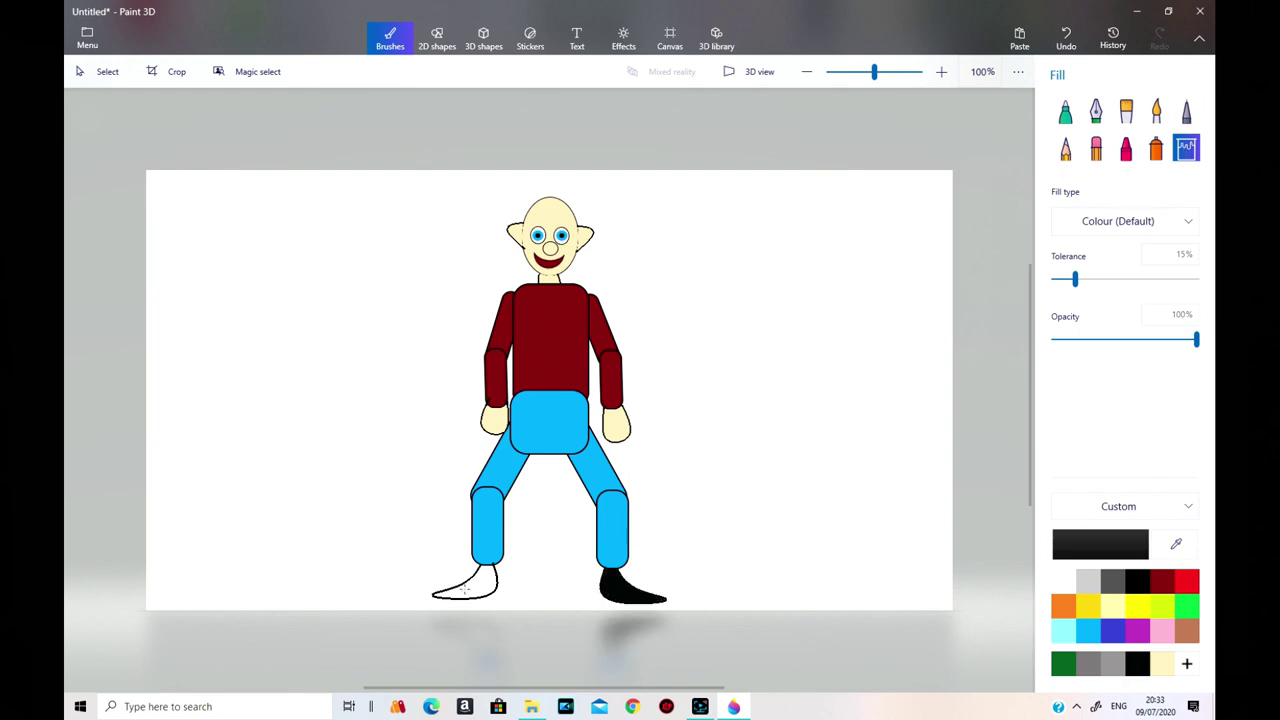
click(467, 589)
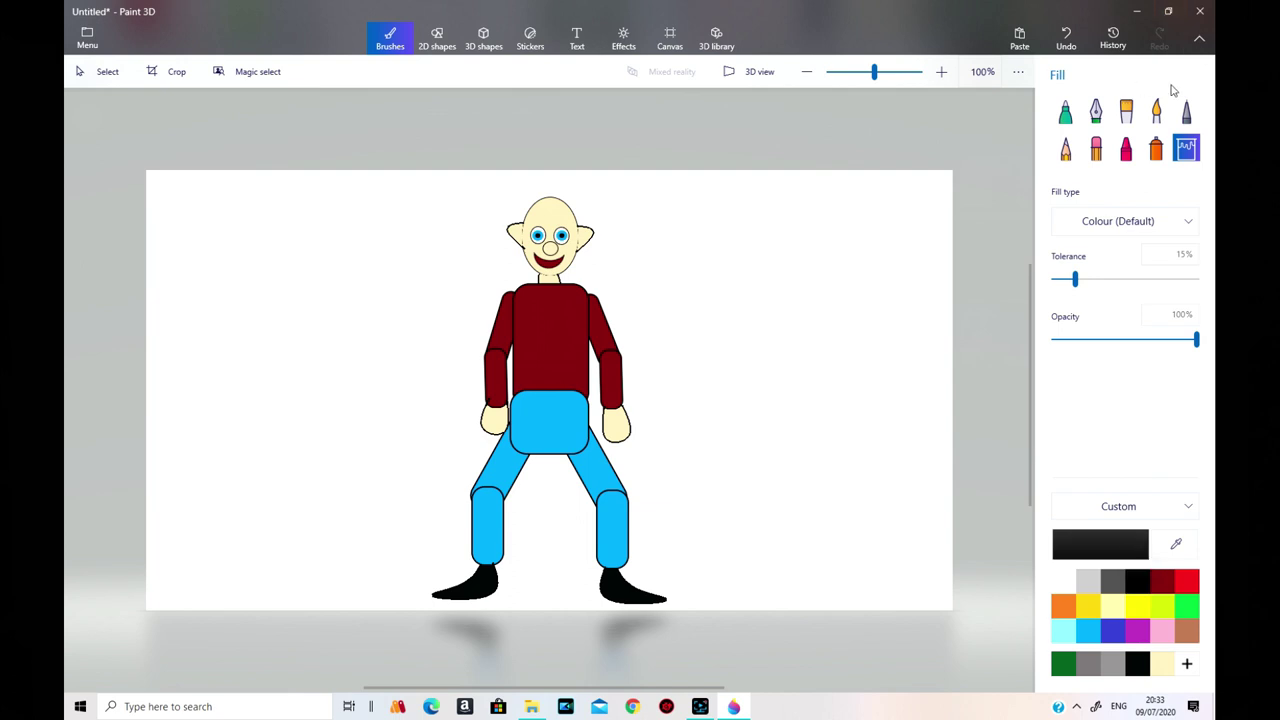
Paint curly black hair over the top and down both sides of the head with a 21 px Marker.
click(1066, 114)
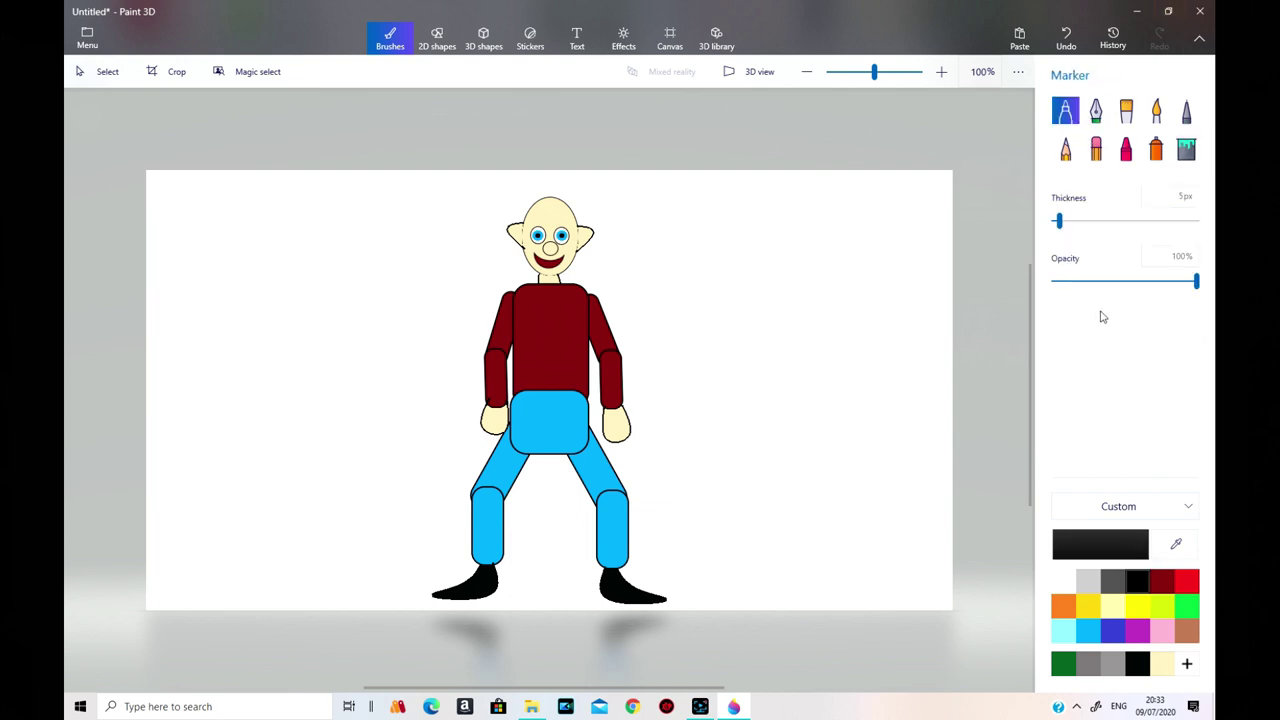
drag(1060, 224, 1082, 222)
mouse_move(527, 210)
mouse_down()
mouse_move(562, 198)
mouse_move(572, 211)
mouse_up()
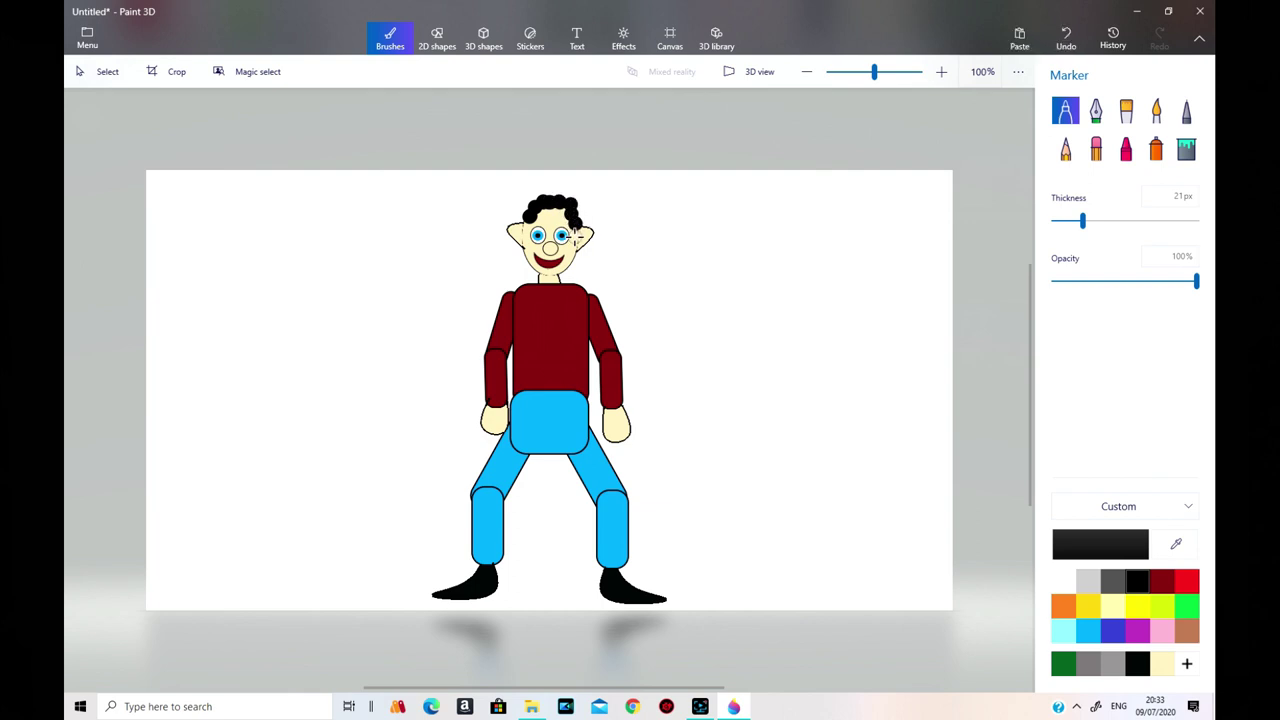
mouse_move(576, 252)
mouse_down()
mouse_move(556, 198)
mouse_move(524, 222)
mouse_move(525, 248)
mouse_up()
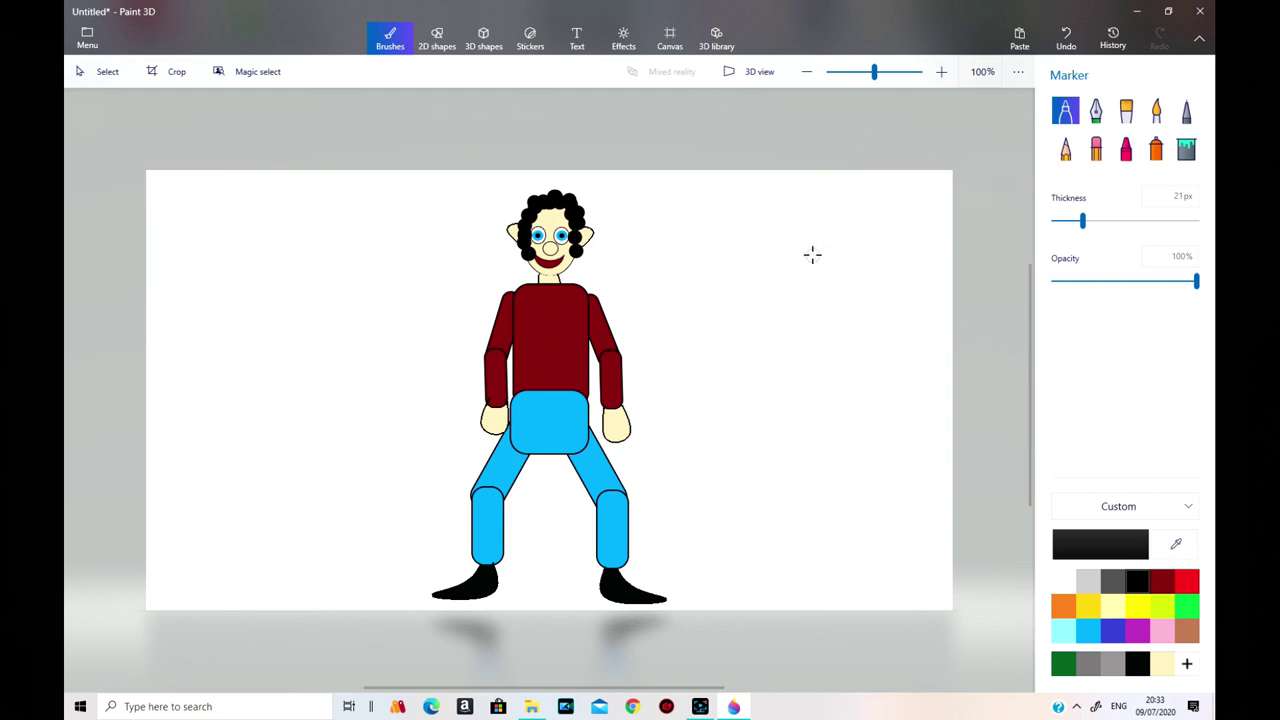
Undo the last Marker hair strokes and paint soft black hair over the top and sides of the head with a 14 px Watercolour brush.
click(1067, 38)
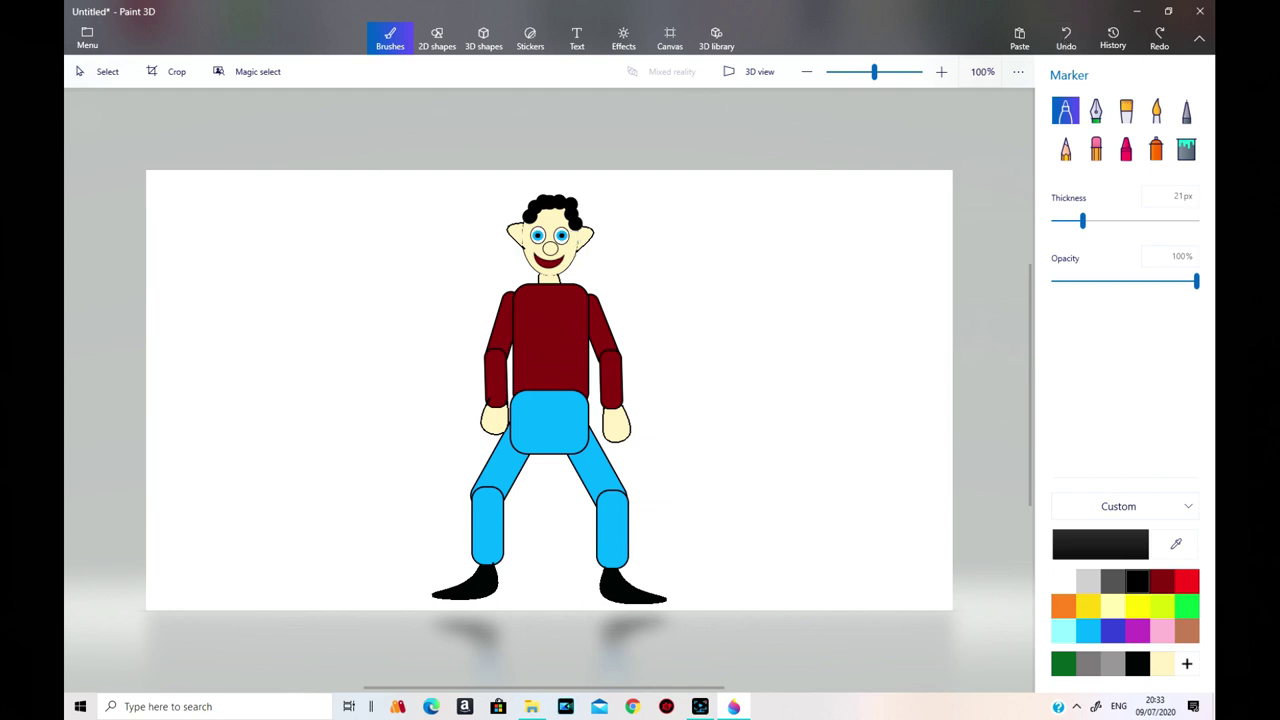
click(1156, 116)
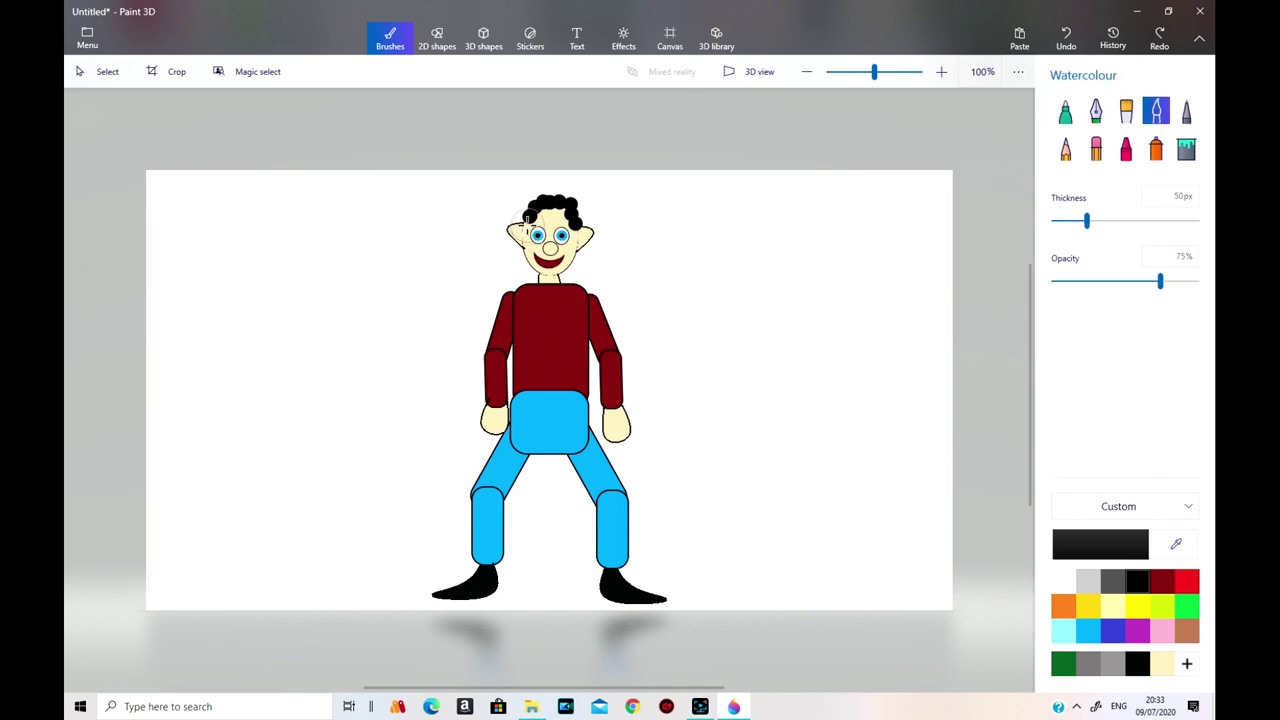
drag(1087, 220, 1060, 222)
mouse_move(524, 218)
mouse_down()
mouse_move(558, 193)
mouse_move(577, 208)
mouse_move(576, 251)
mouse_move(574, 211)
mouse_move(539, 206)
mouse_move(523, 245)
mouse_move(587, 252)
mouse_move(516, 232)
mouse_move(597, 219)
mouse_move(578, 227)
mouse_move(581, 211)
mouse_move(590, 227)
mouse_move(547, 190)
mouse_move(520, 211)
mouse_move(574, 220)
mouse_up()
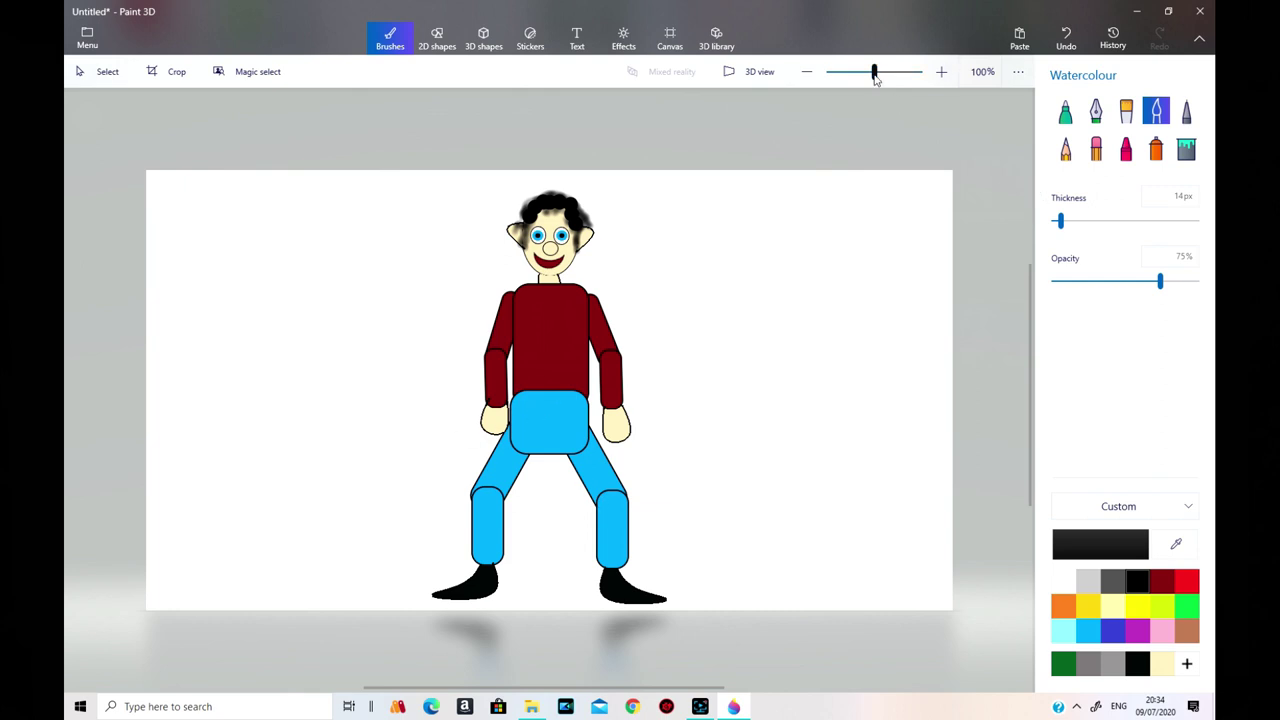
Paint over the black seams at both elbows and the stray lines on the left cuff with a 10 px dark red Marker.
drag(874, 73, 886, 80)
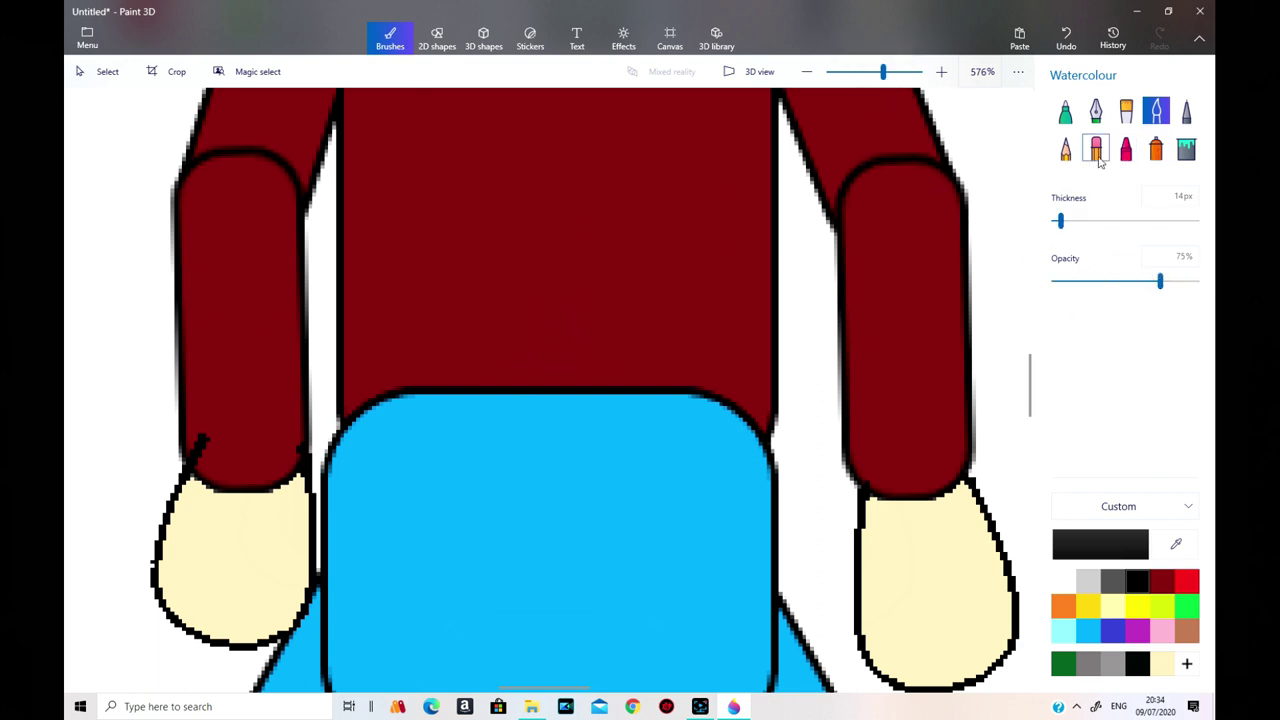
click(1065, 110)
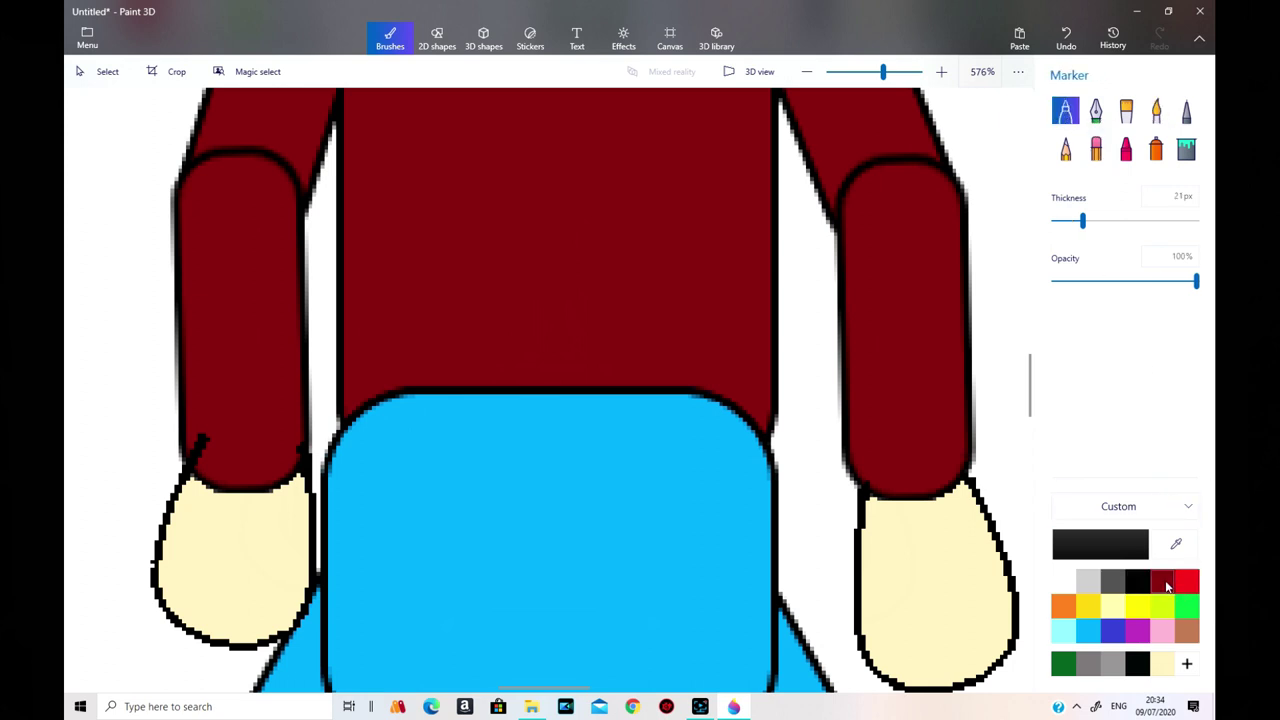
click(1162, 580)
drag(1081, 221, 1058, 228)
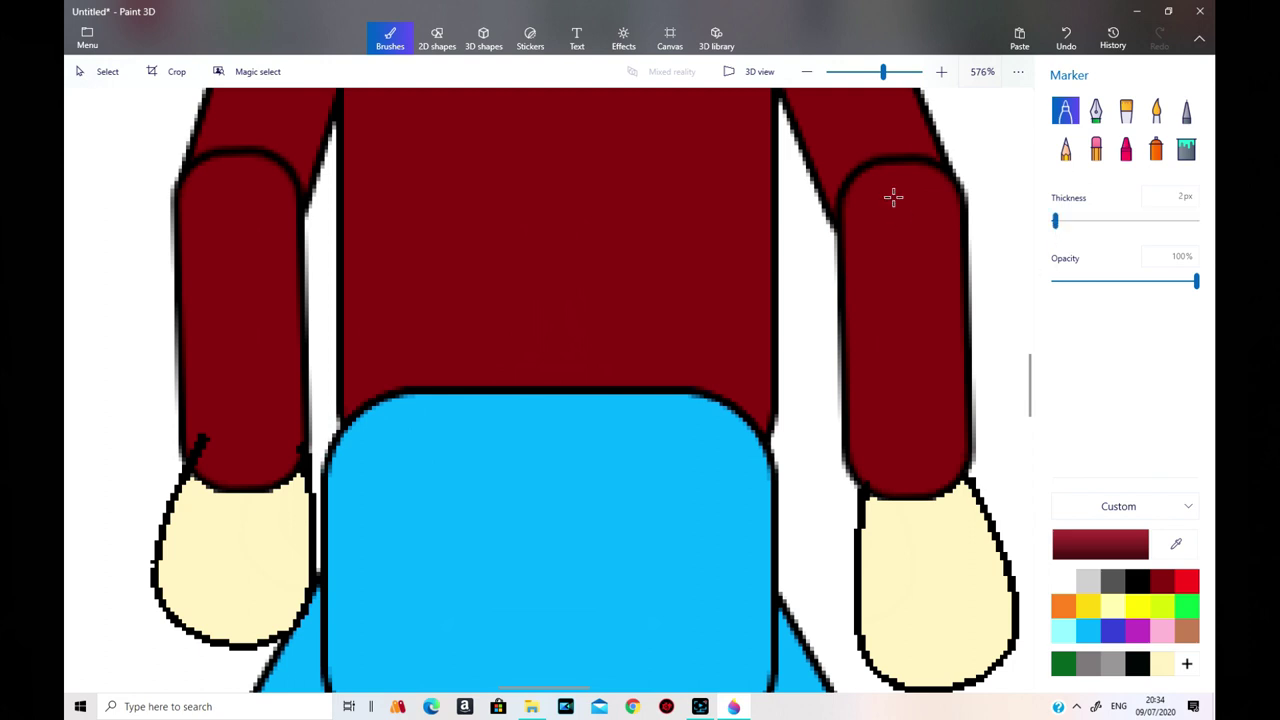
drag(842, 207, 848, 170)
click(1058, 229)
drag(1064, 229, 1068, 229)
mouse_move(857, 166)
mouse_down()
mouse_move(906, 163)
mouse_move(925, 177)
mouse_move(849, 197)
mouse_move(865, 205)
mouse_up()
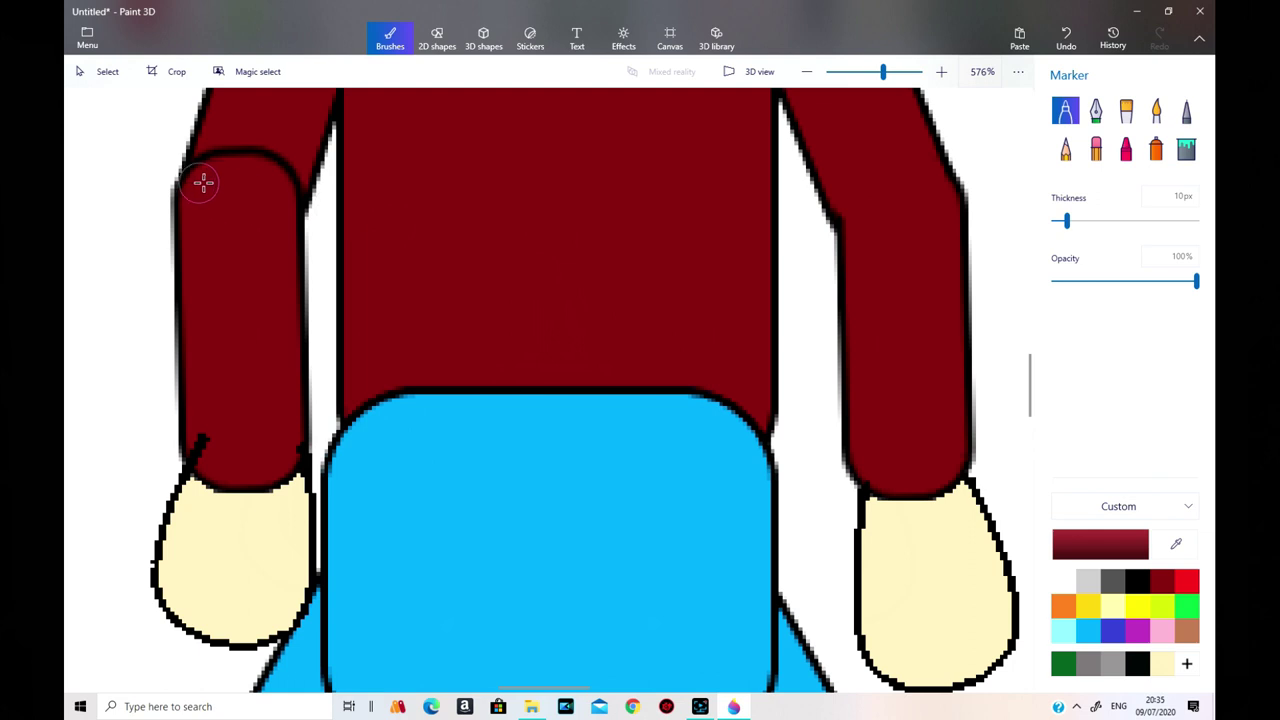
mouse_move(204, 173)
mouse_down()
mouse_move(263, 163)
mouse_move(280, 183)
mouse_move(264, 192)
mouse_up()
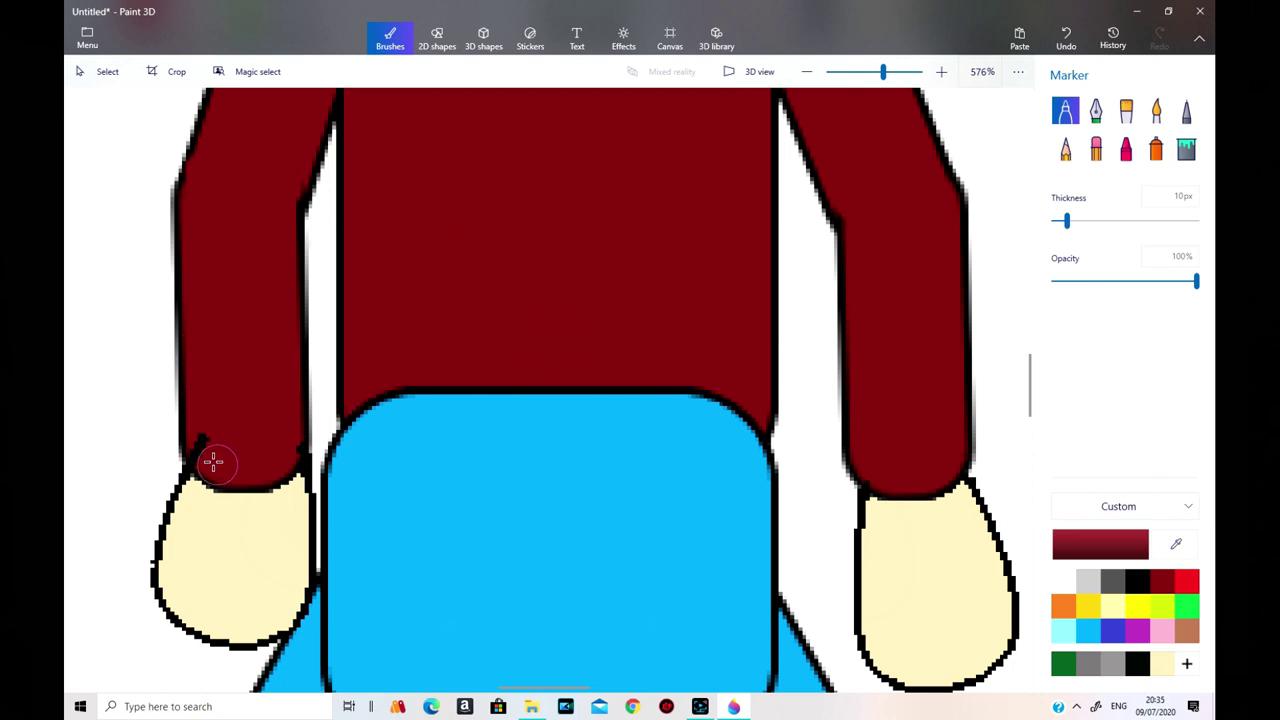
drag(206, 451, 287, 446)
Blend both shoulders into the torso by painting dark red over the upper parts of the torso's side outlines.
scroll(923, 412, up, 1)
scroll(923, 412, down, 3)
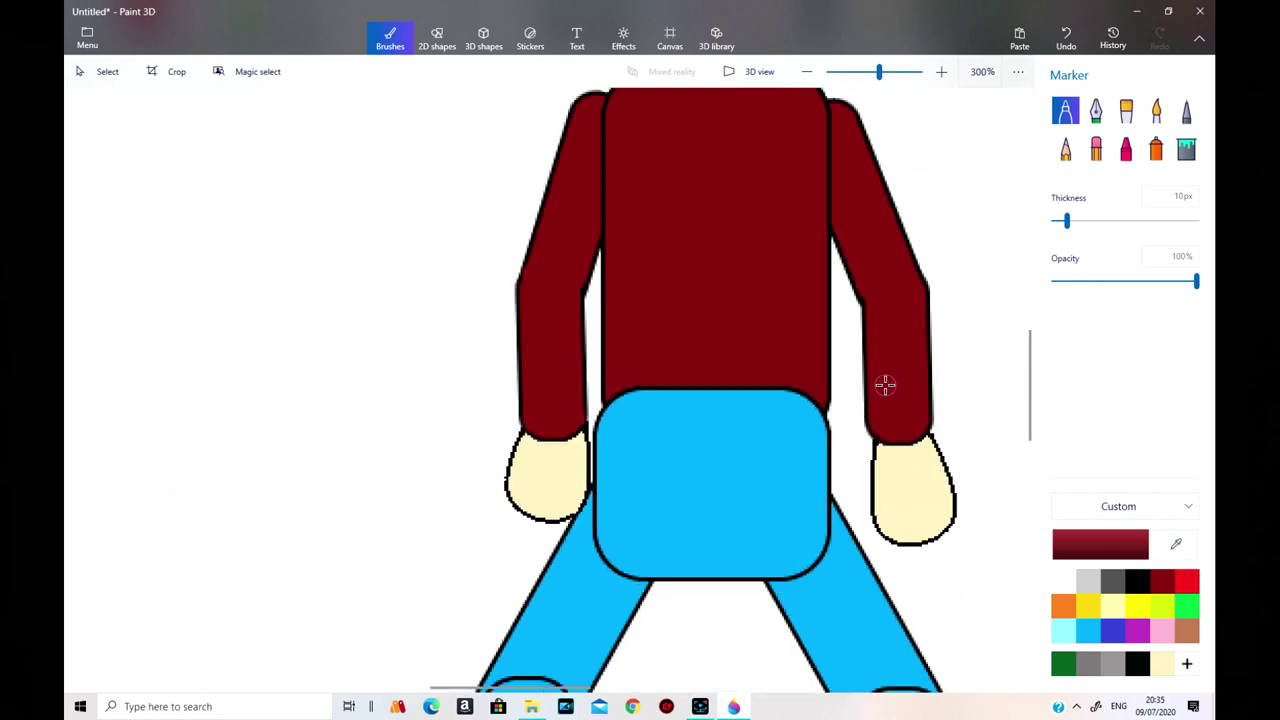
scroll(872, 360, up, 1)
scroll(886, 234, down, 1)
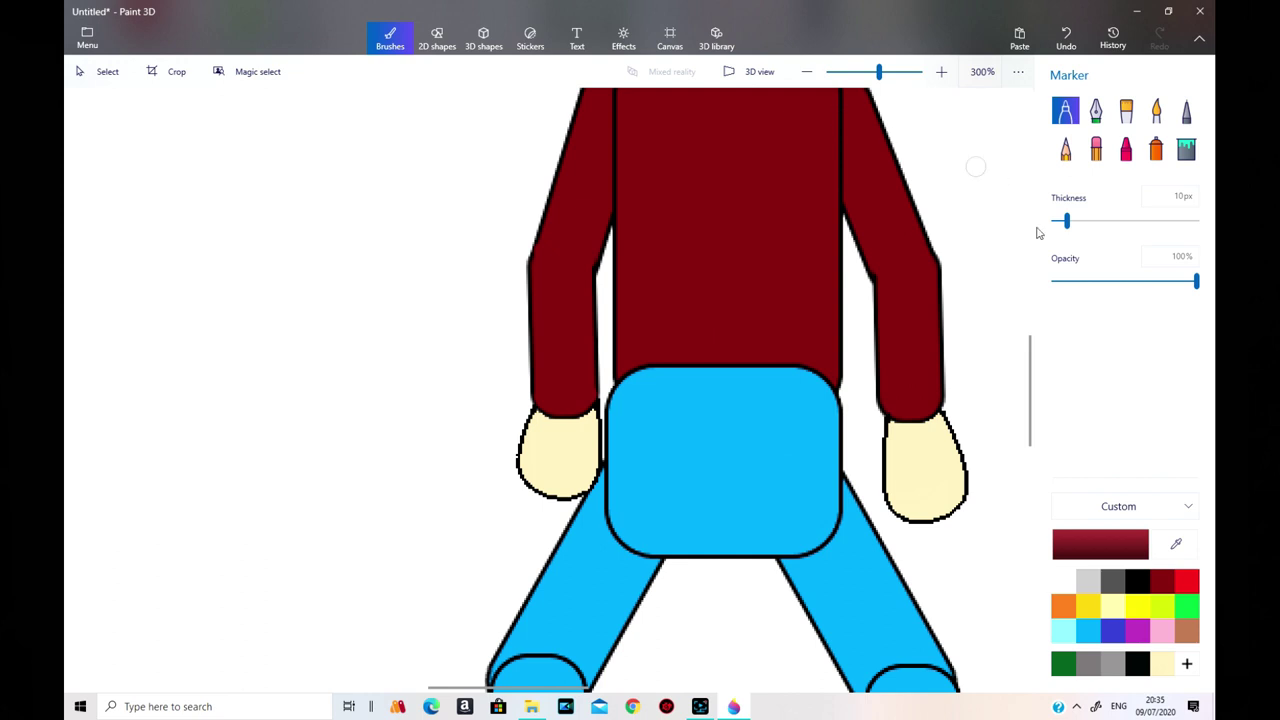
drag(1031, 386, 1037, 343)
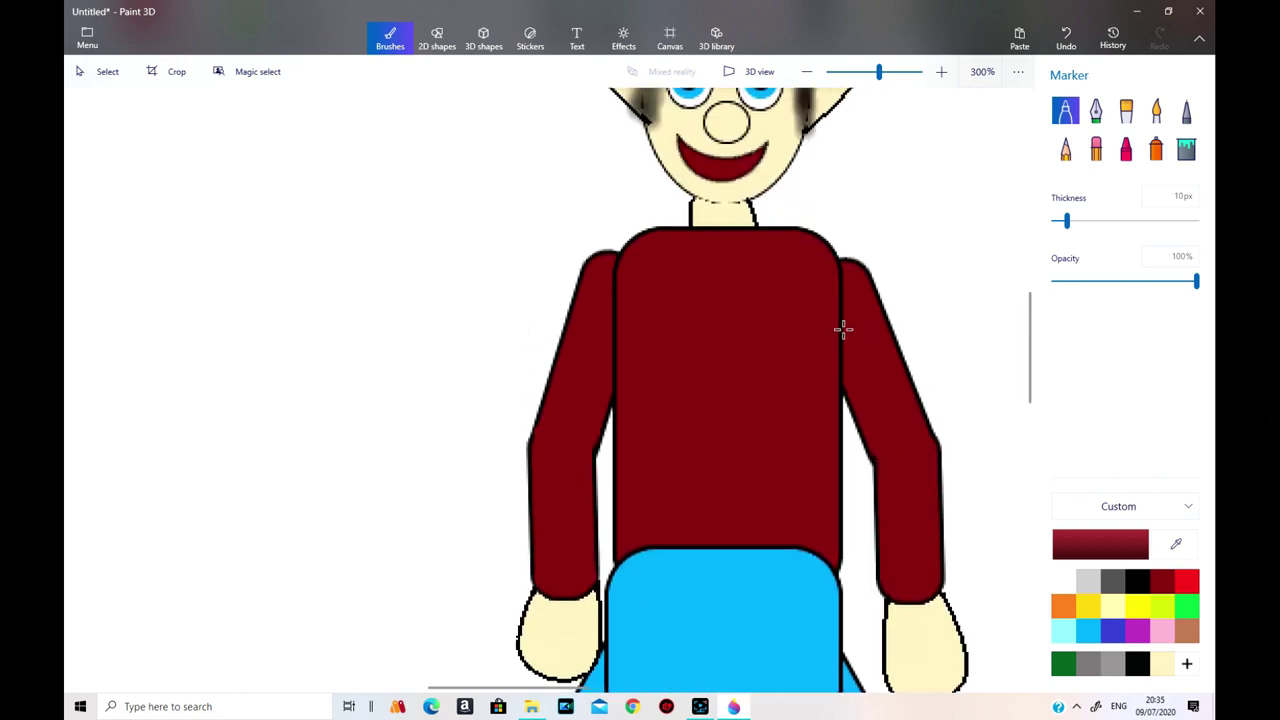
drag(838, 272, 840, 327)
drag(615, 265, 615, 340)
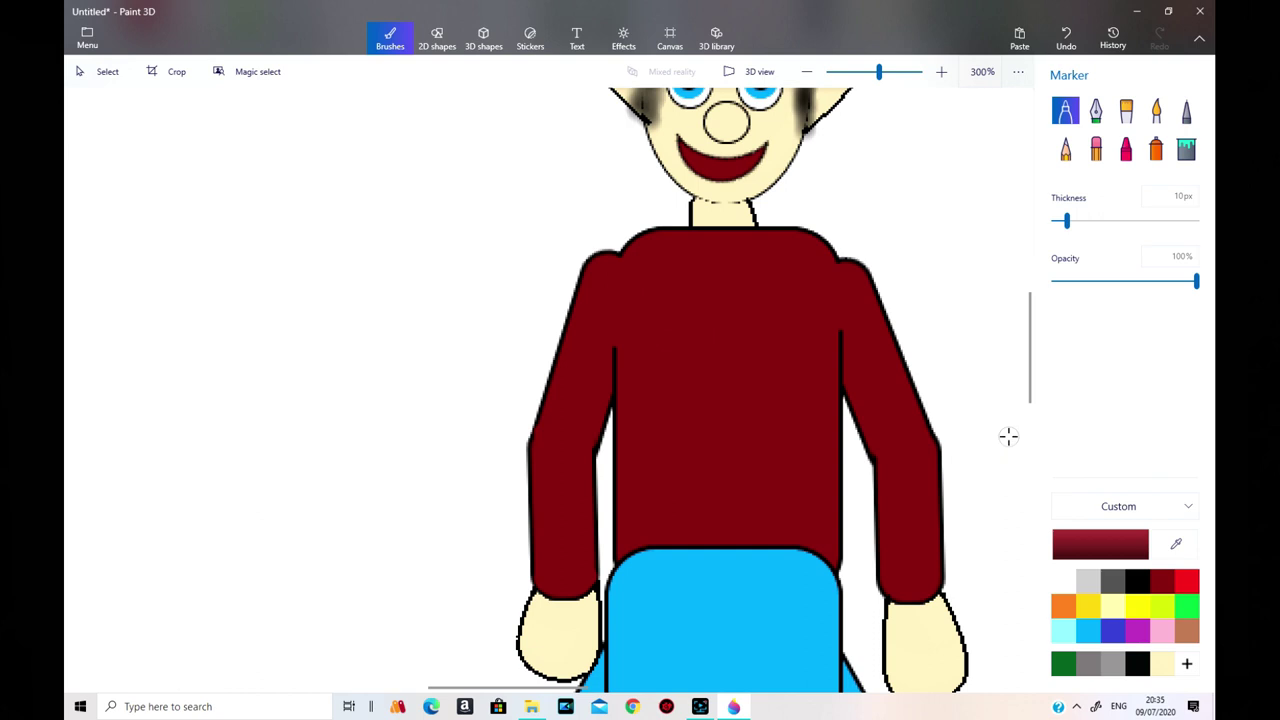
Sample the trousers' blue and paint over the left knee seam and the stray mark above the left shoe with the 10 px Marker.
scroll(791, 289, up, 1)
scroll(790, 289, down, 2)
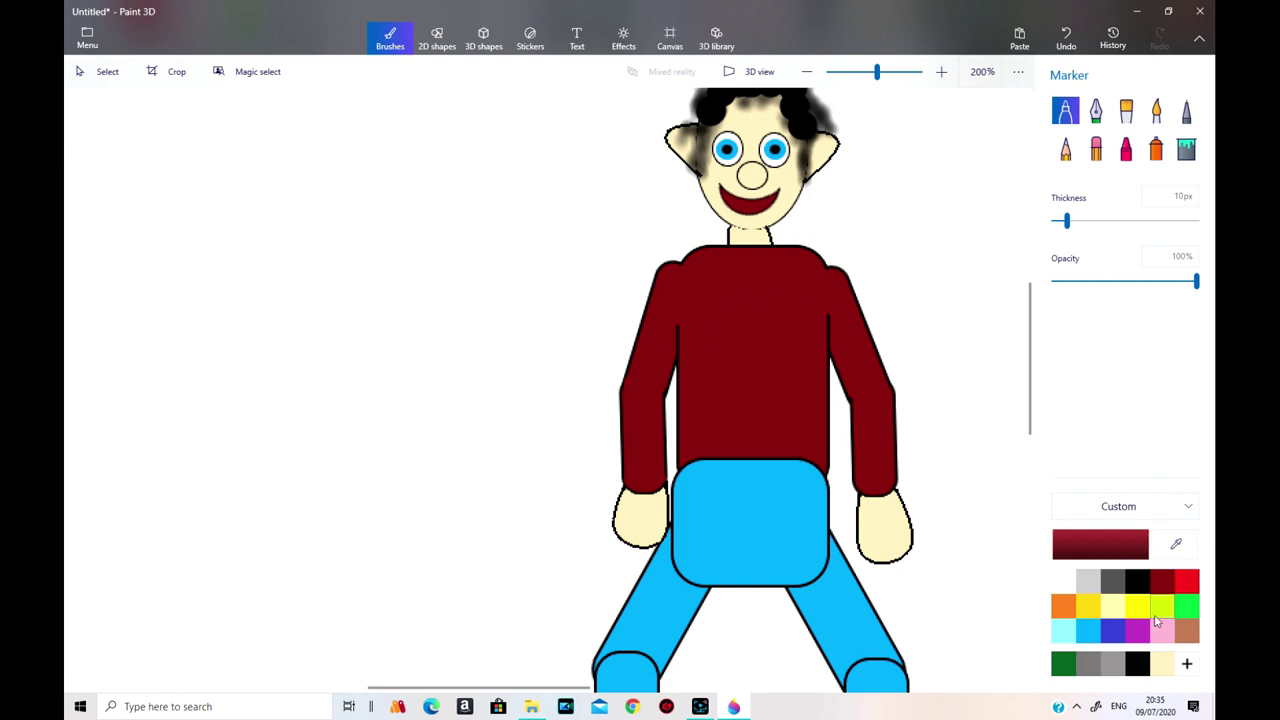
click(1175, 545)
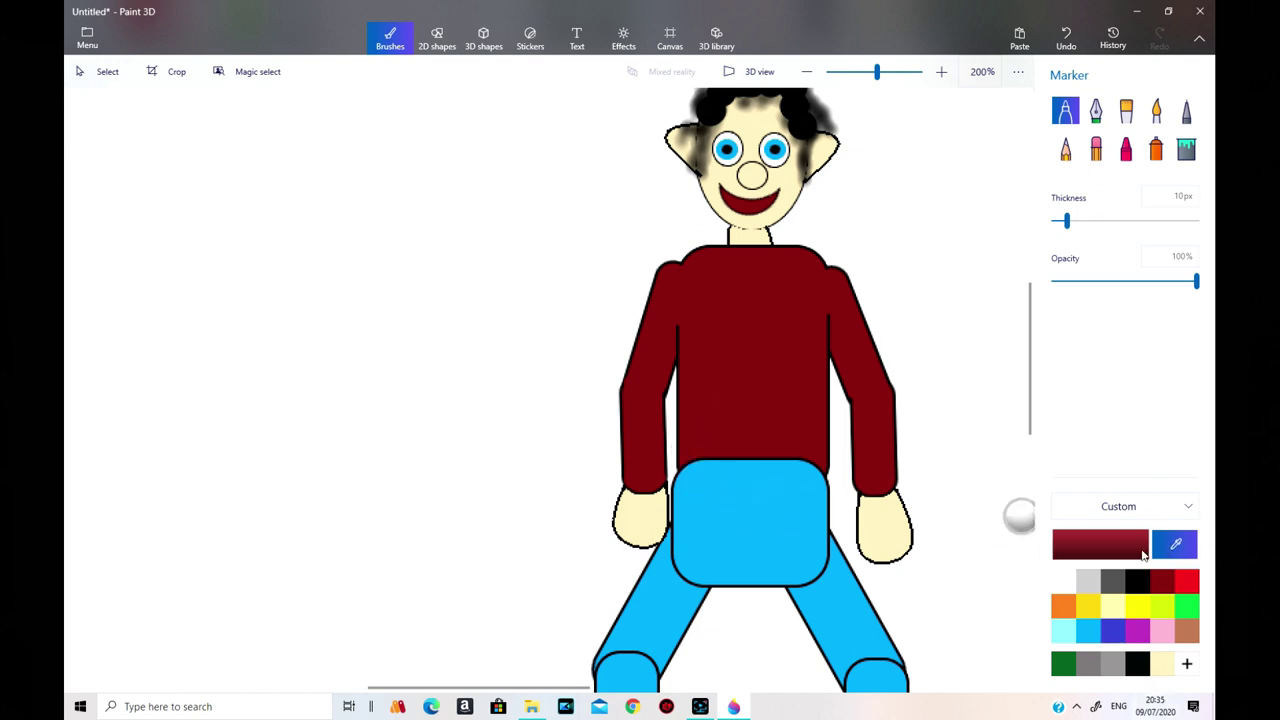
click(805, 518)
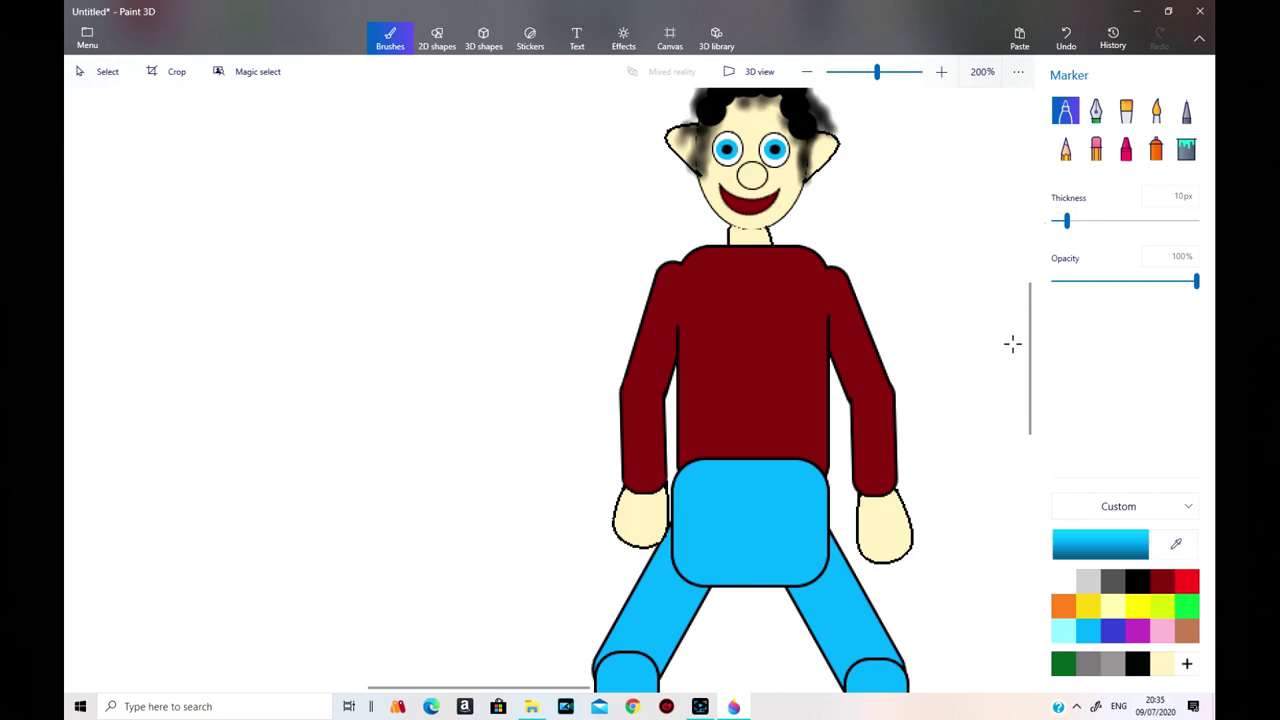
drag(1030, 360, 1030, 490)
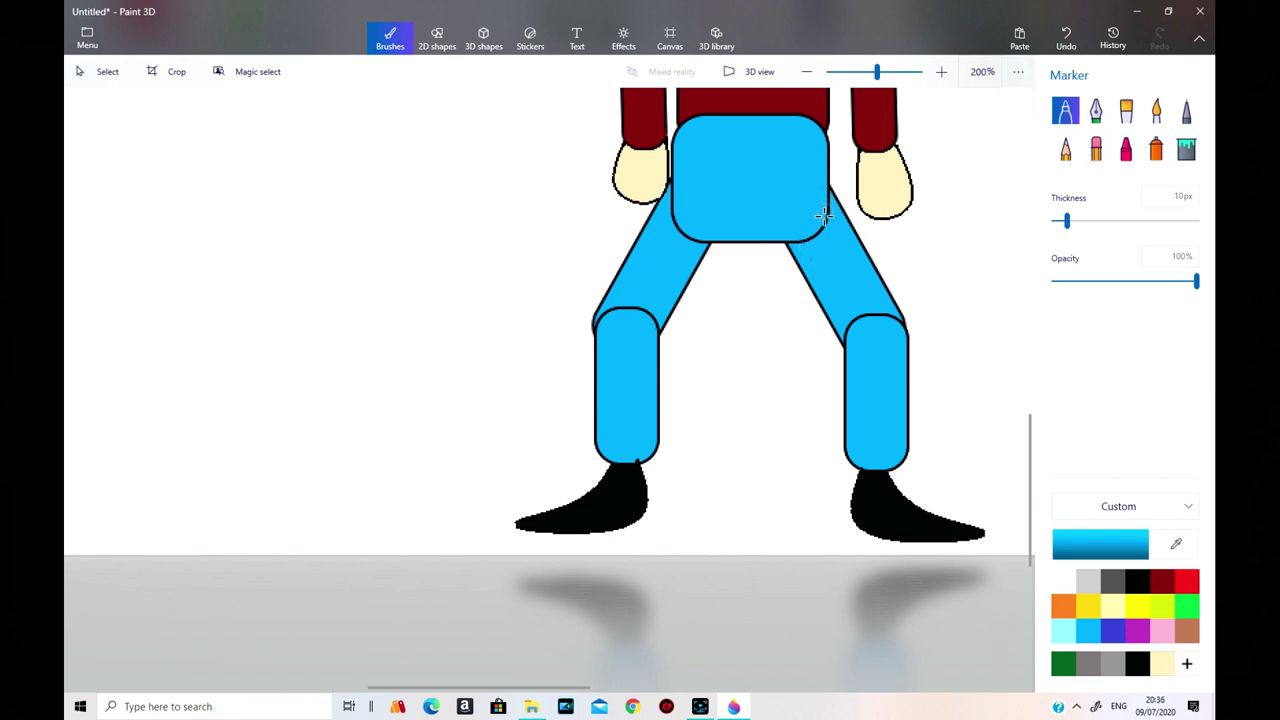
drag(878, 74, 884, 74)
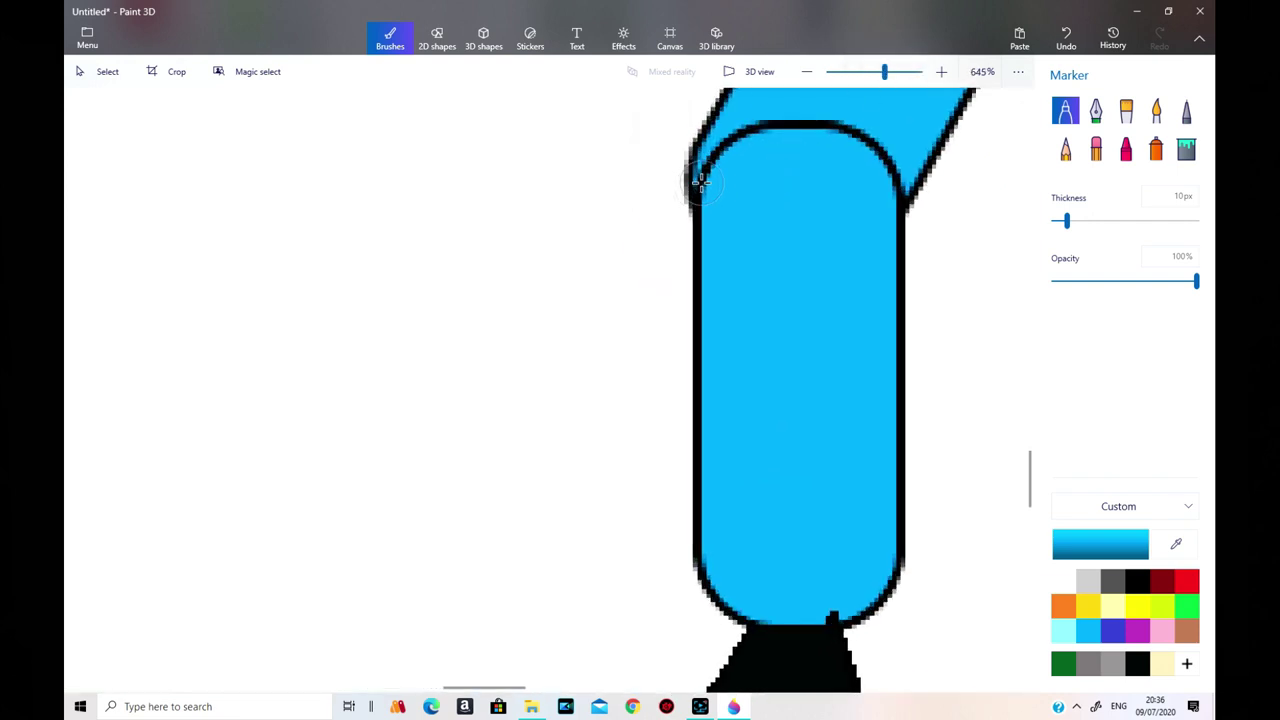
mouse_move(716, 181)
mouse_down()
mouse_move(706, 168)
mouse_move(780, 128)
mouse_move(714, 163)
mouse_move(812, 128)
mouse_move(860, 136)
mouse_move(872, 178)
mouse_move(878, 158)
mouse_up()
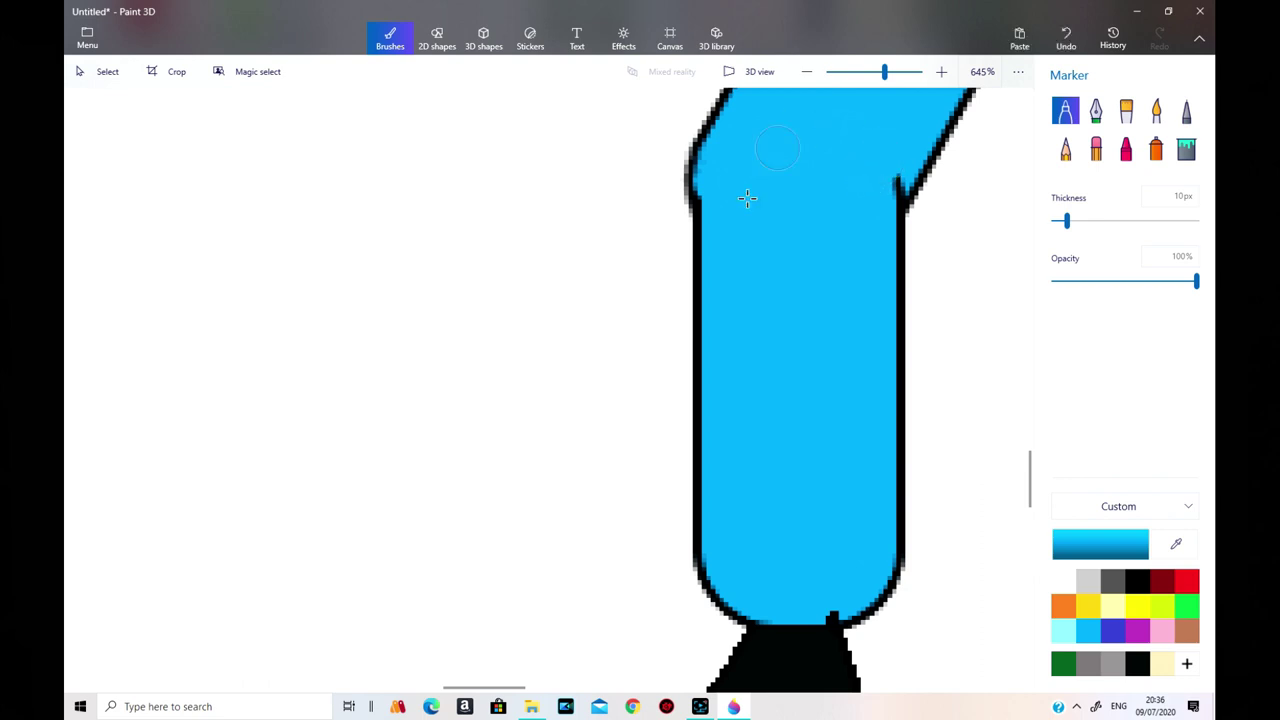
click(826, 601)
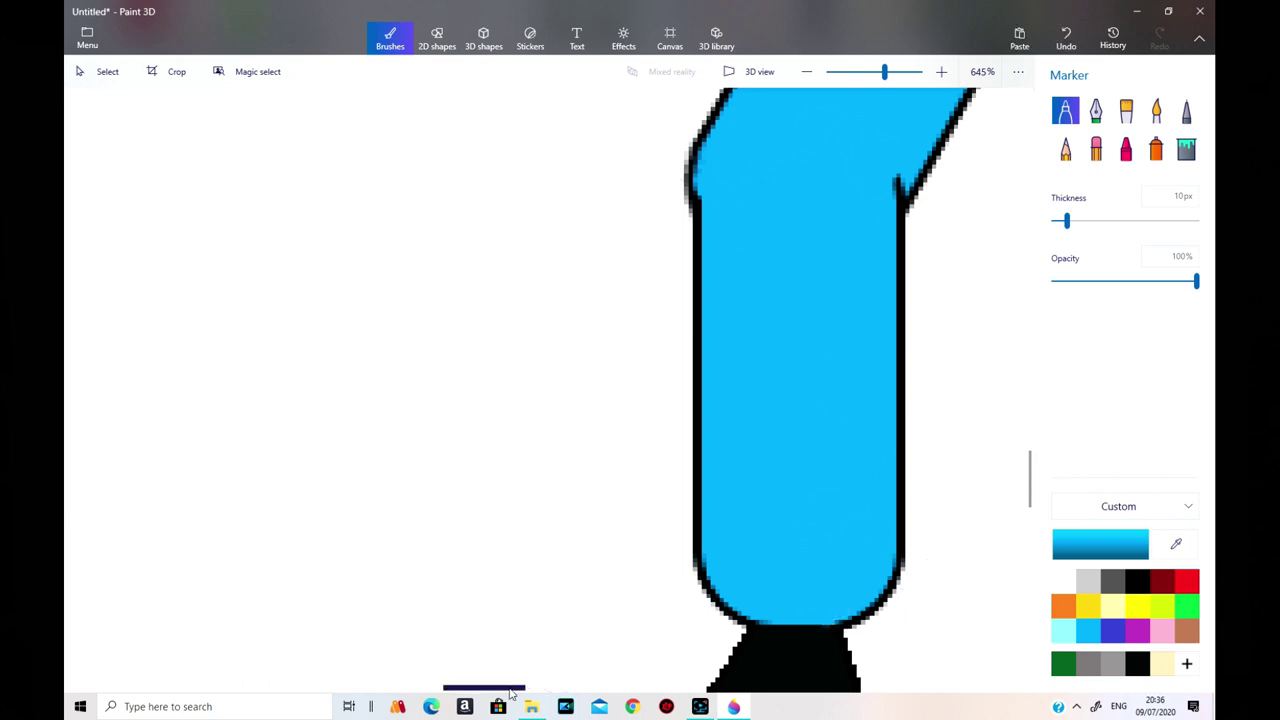
Paint blue over the pelvis outlines where both thighs join it, and over the seam at the right knee.
drag(1035, 494, 1042, 450)
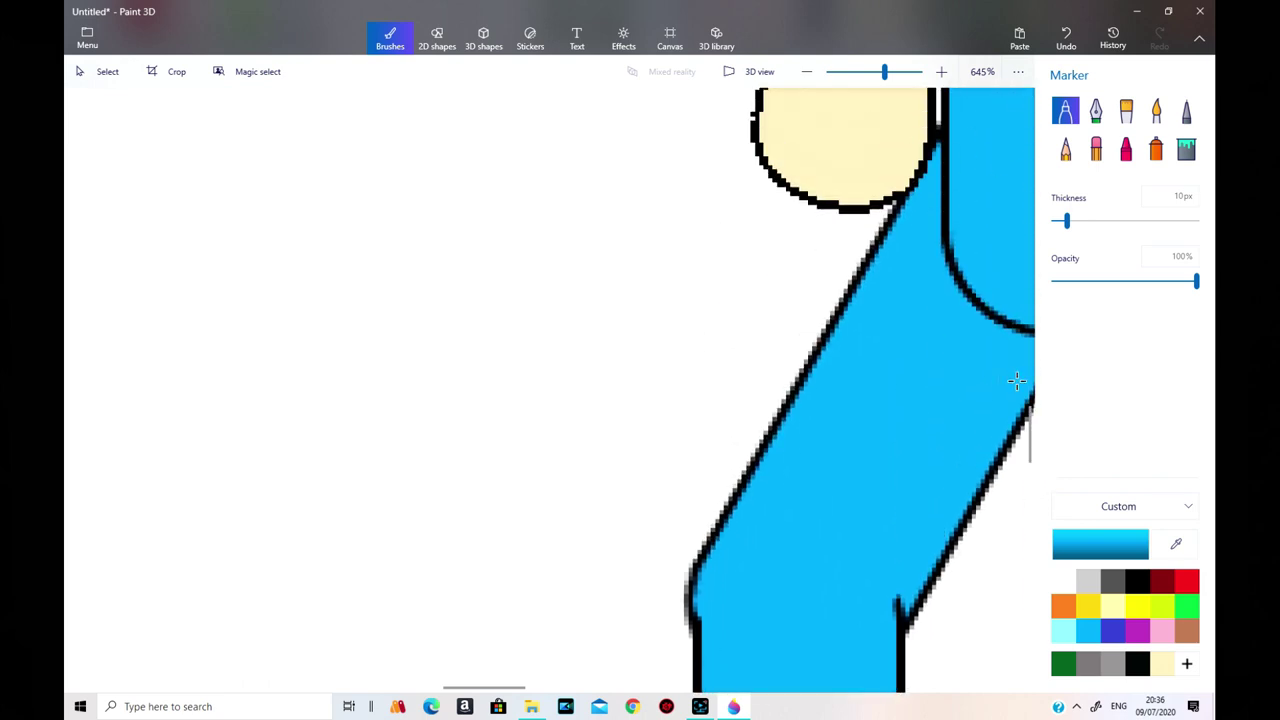
drag(490, 697, 537, 697)
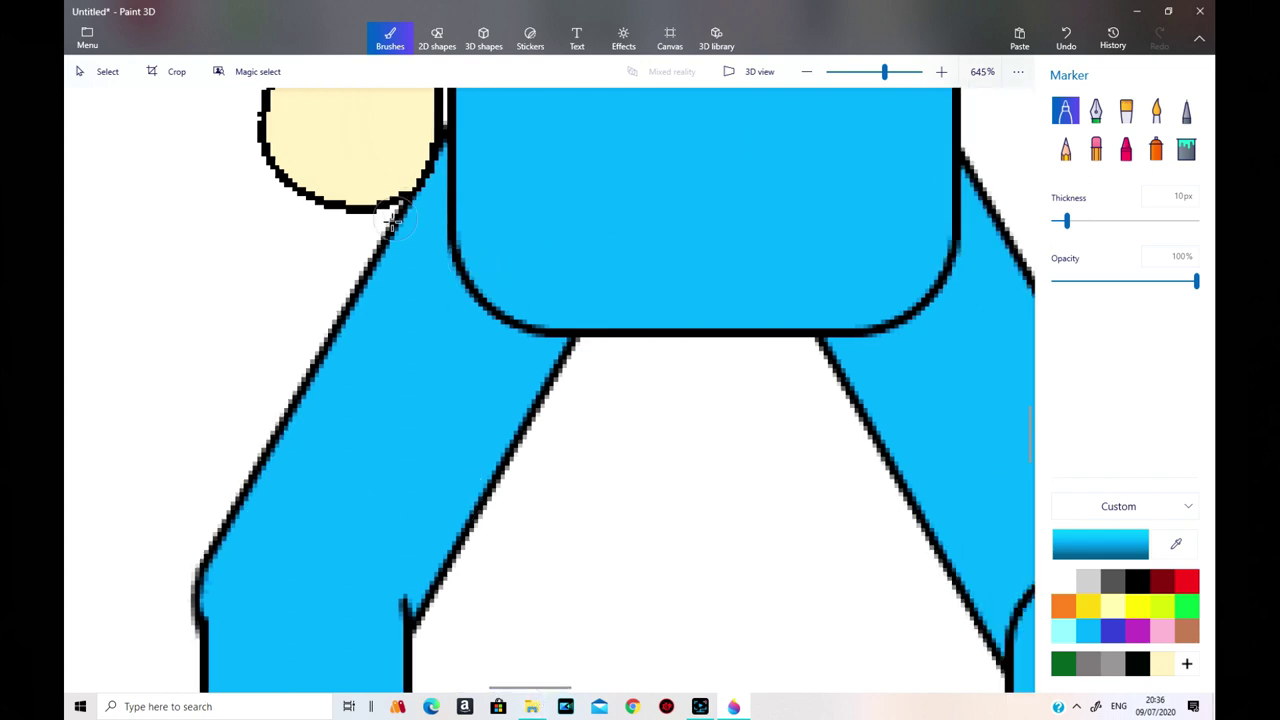
click(465, 160)
mouse_move(465, 160)
mouse_down()
mouse_move(457, 212)
mouse_move(470, 268)
mouse_move(495, 298)
mouse_move(543, 310)
mouse_up()
drag(547, 309, 543, 320)
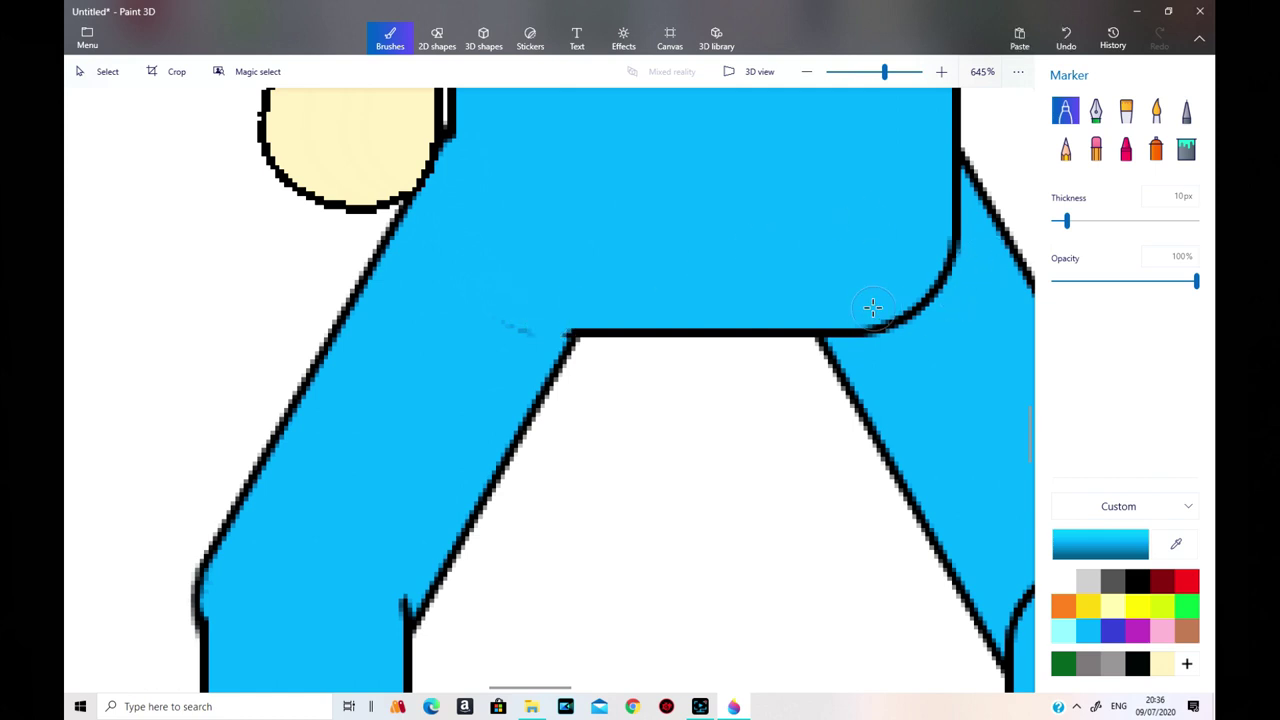
mouse_move(828, 336)
mouse_down()
mouse_move(899, 318)
mouse_move(919, 290)
mouse_move(934, 244)
mouse_move(925, 200)
mouse_move(952, 180)
mouse_move(938, 217)
mouse_move(930, 275)
mouse_up()
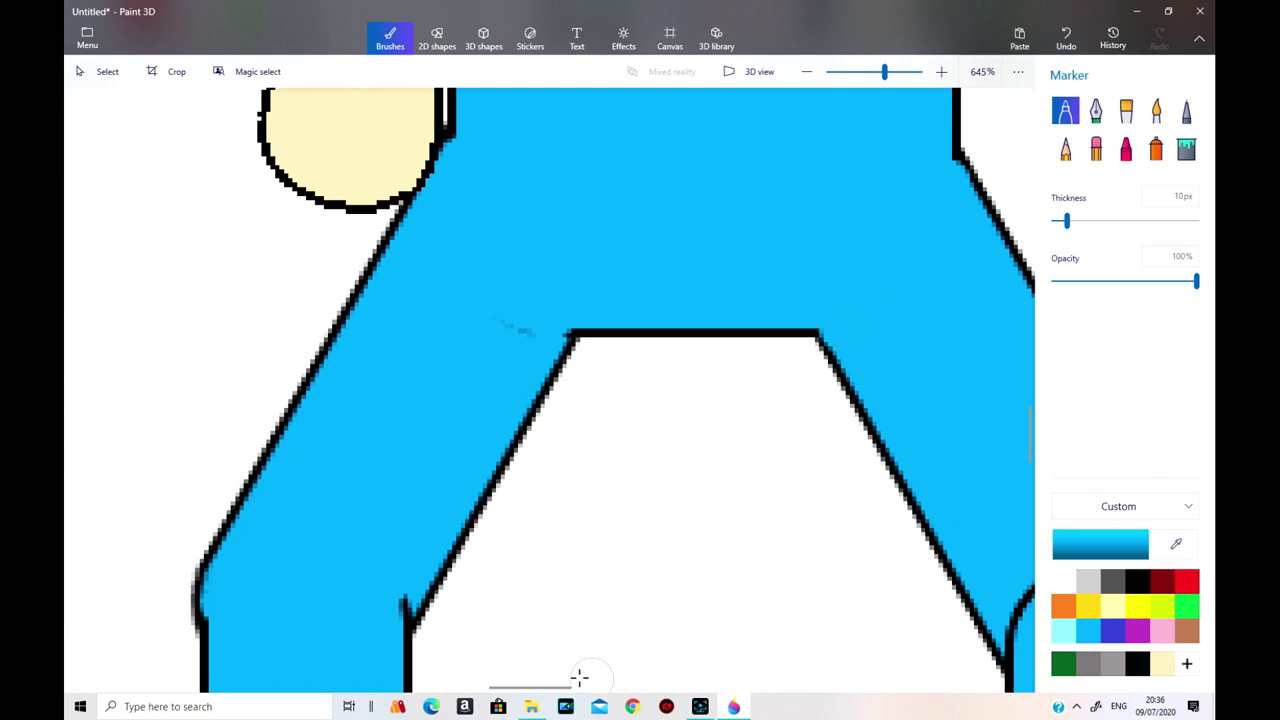
drag(557, 690, 606, 690)
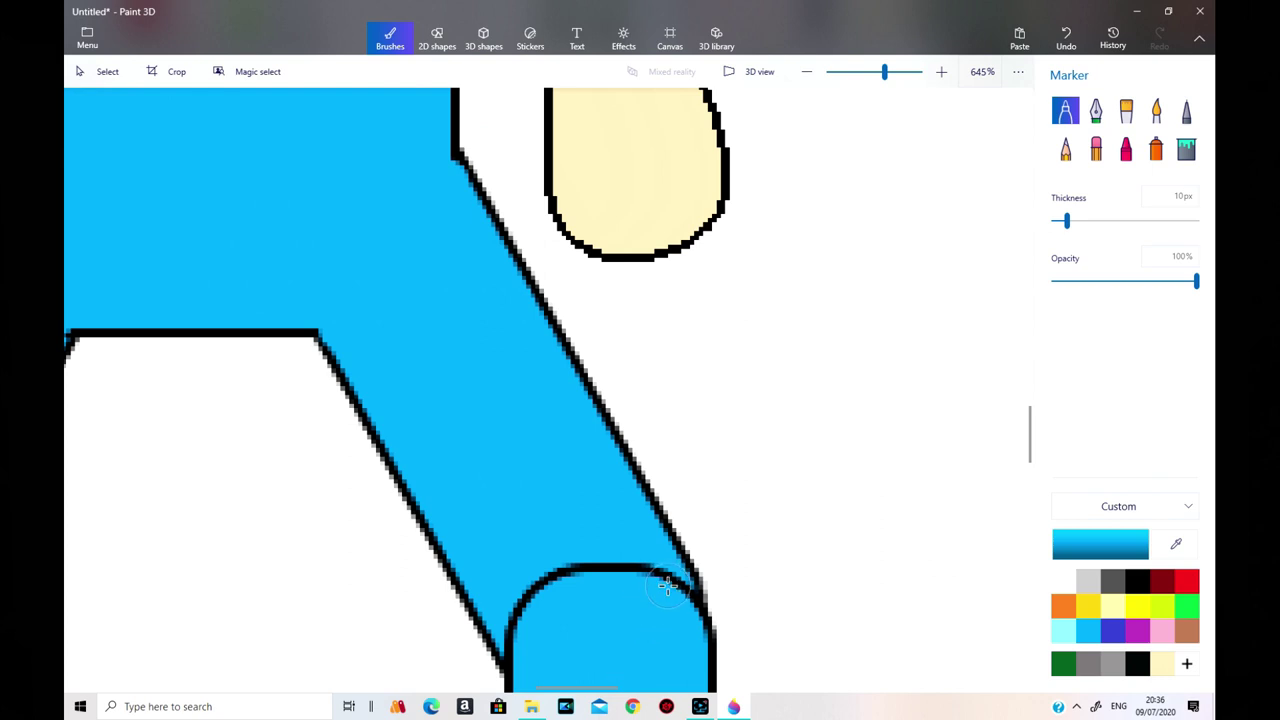
mouse_move(666, 592)
mouse_down()
mouse_move(677, 594)
mouse_move(605, 572)
mouse_move(548, 585)
mouse_move(533, 627)
mouse_move(515, 608)
mouse_move(525, 645)
mouse_move(515, 605)
mouse_up()
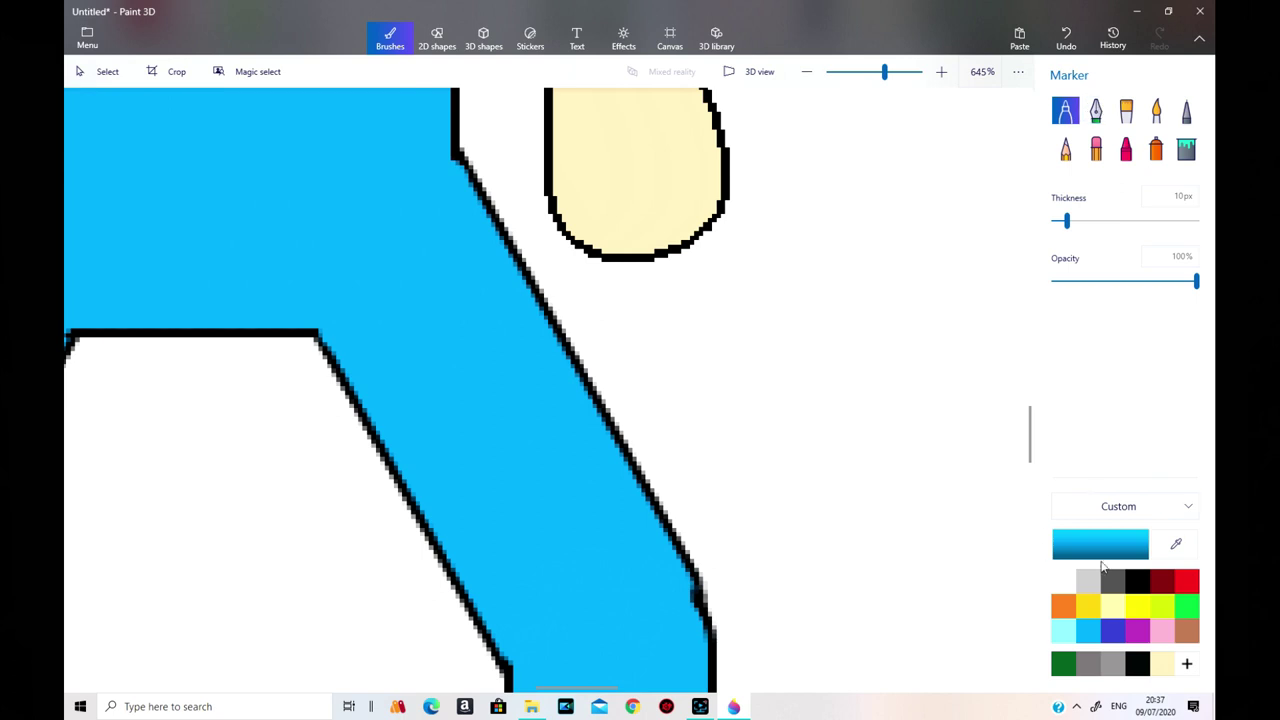
Draw three short finger lines on each hand with a 2 px black Marker.
drag(1066, 224, 1055, 226)
click(1137, 584)
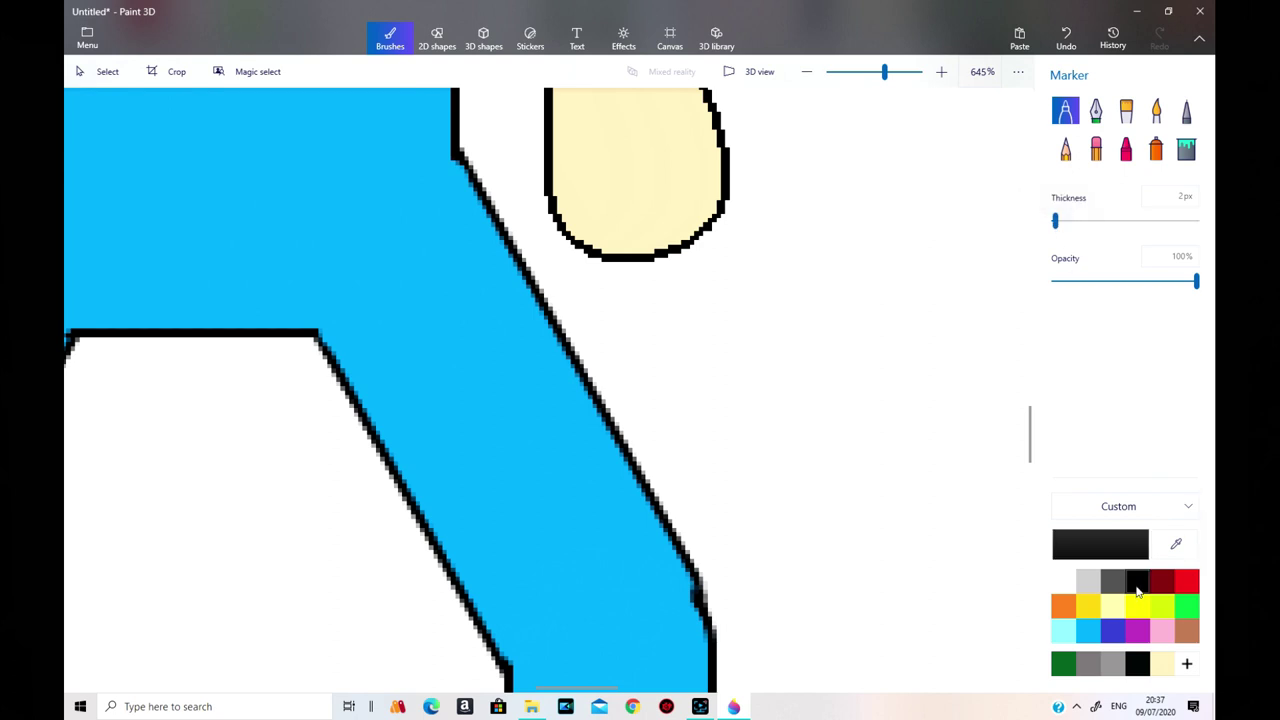
mouse_move(684, 176)
mouse_down()
mouse_move(696, 229)
mouse_move(639, 192)
mouse_move(640, 258)
mouse_up()
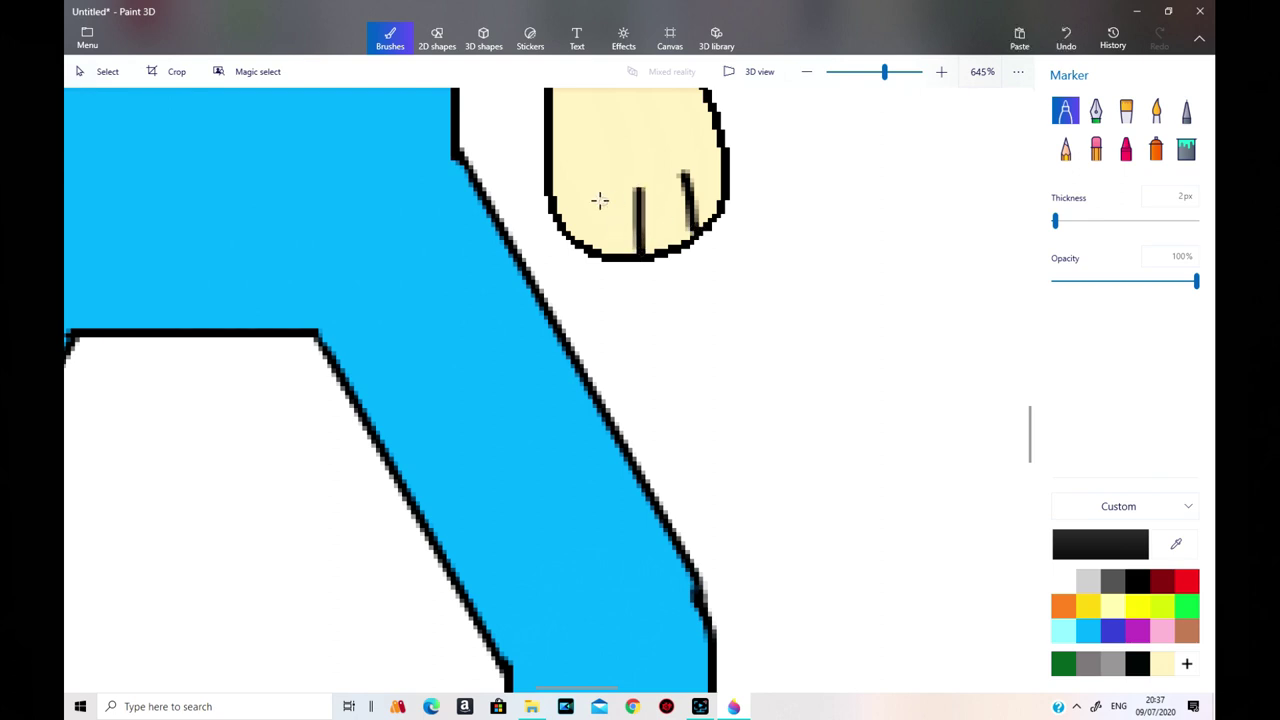
drag(595, 201, 592, 258)
drag(612, 690, 540, 688)
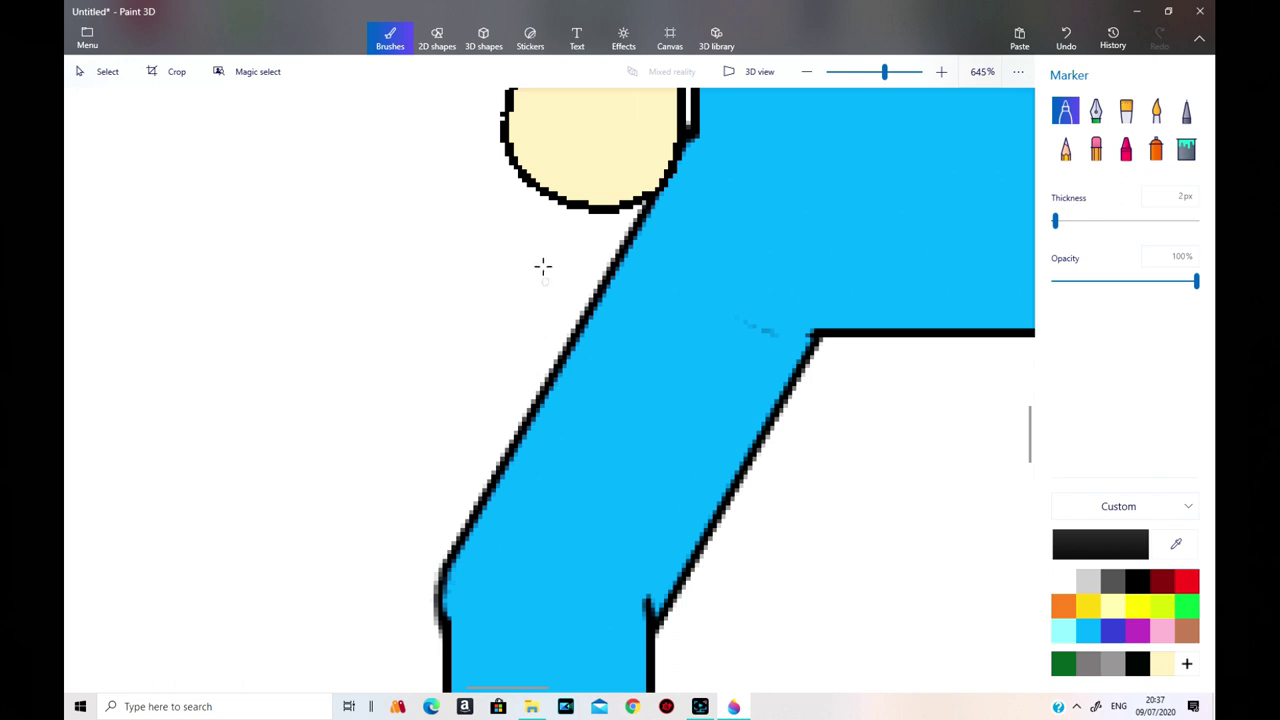
drag(545, 113, 545, 198)
drag(585, 124, 586, 205)
drag(627, 133, 628, 209)
Paint over the rounded outlines at both upper corners of the trousers with a 13 px light blue Marker.
scroll(850, 503, up, 1)
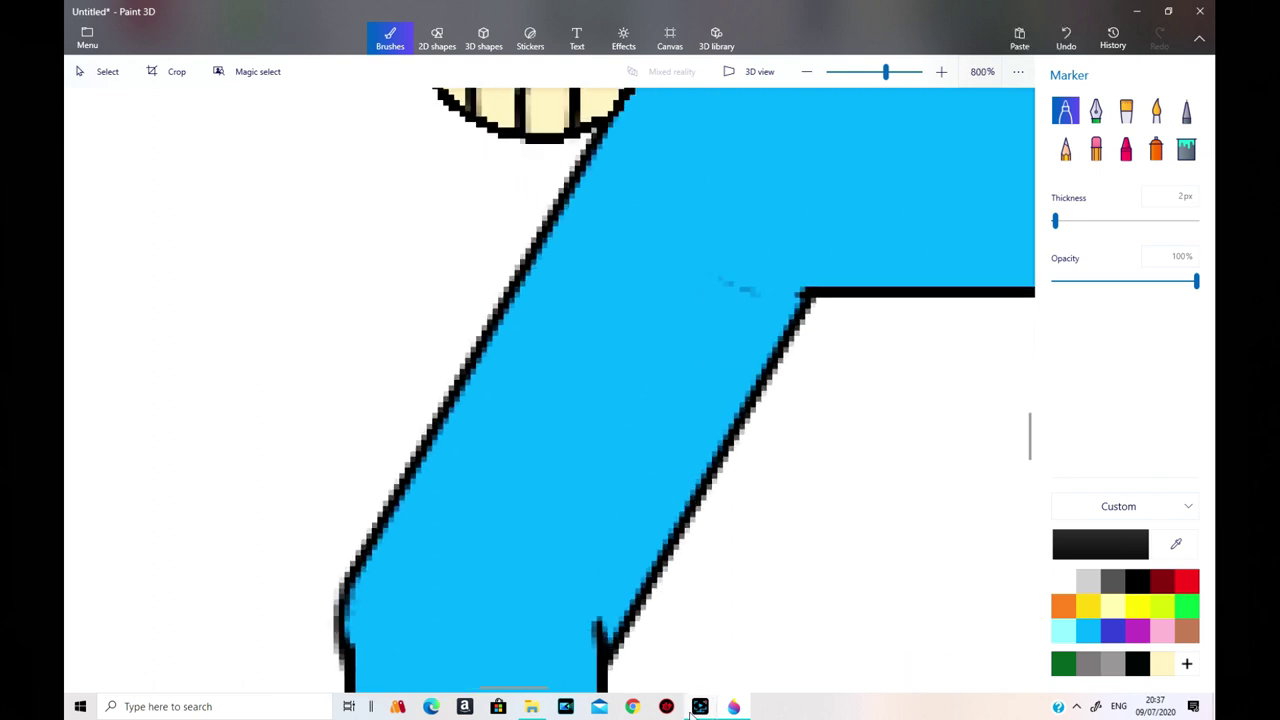
mouse_move(510, 690)
mouse_down()
mouse_move(572, 690)
mouse_move(528, 697)
mouse_up()
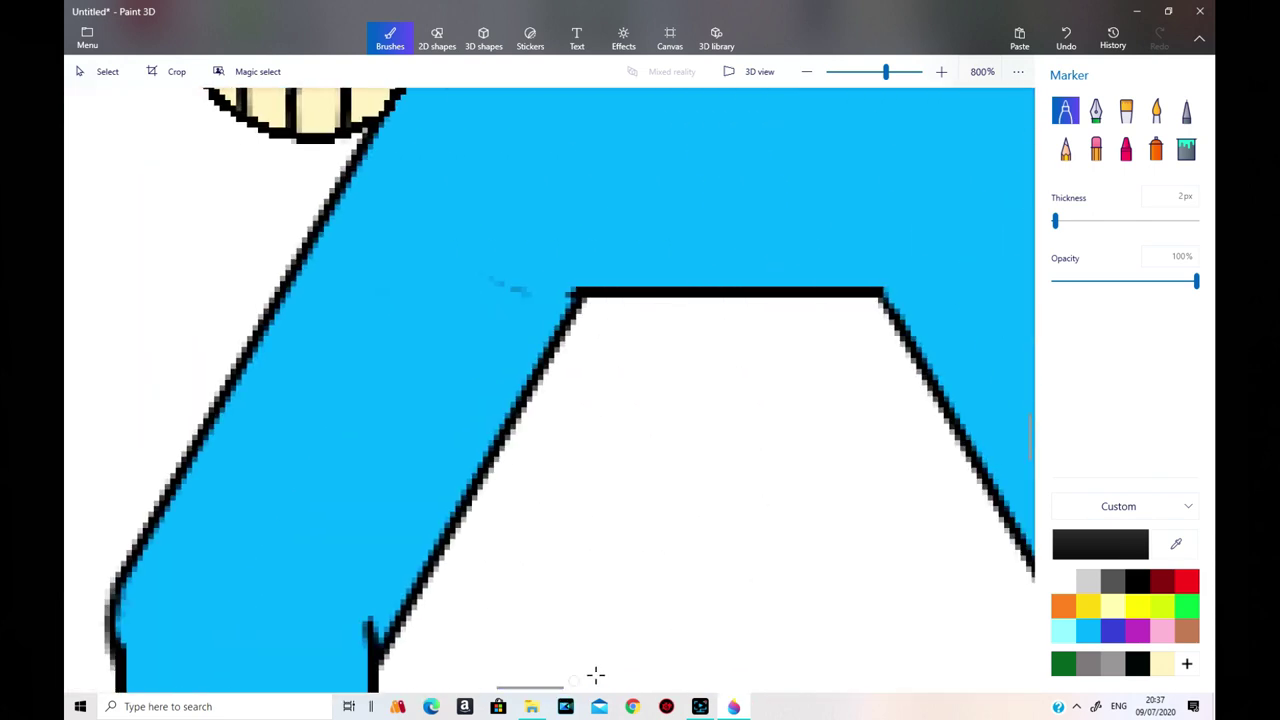
scroll(697, 583, up, 2)
scroll(697, 583, down, 3)
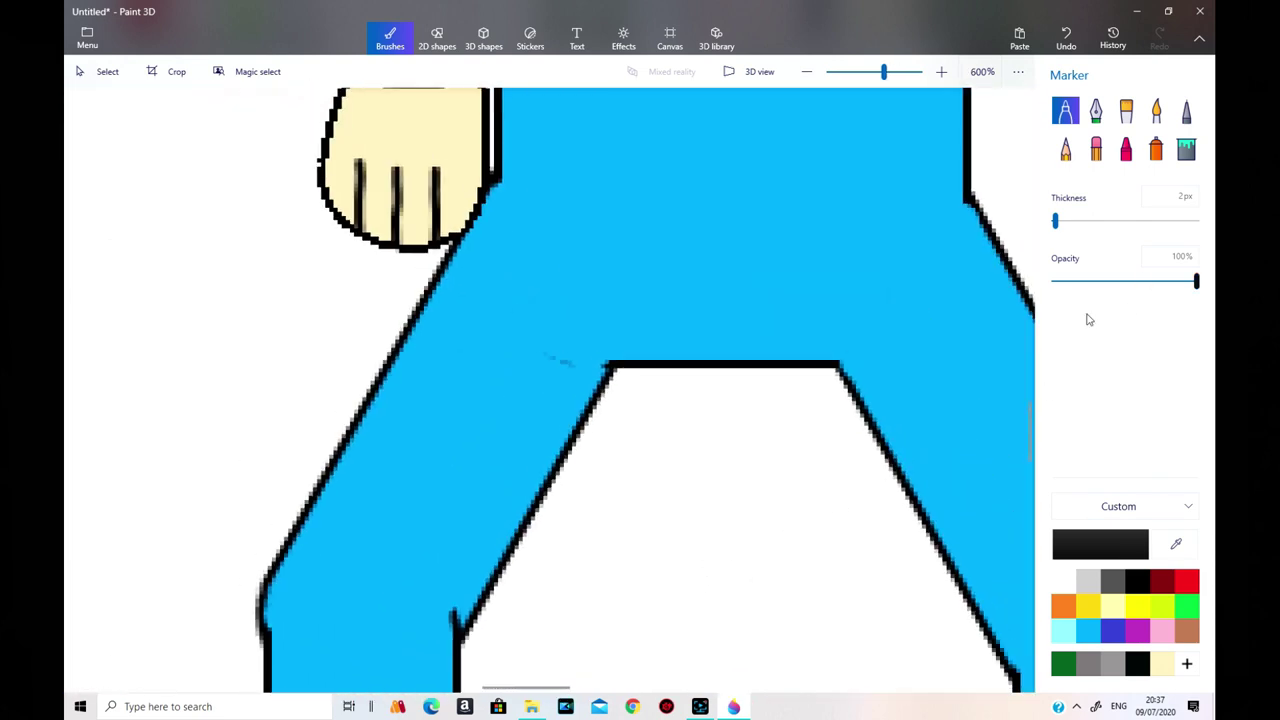
drag(1033, 428, 1040, 371)
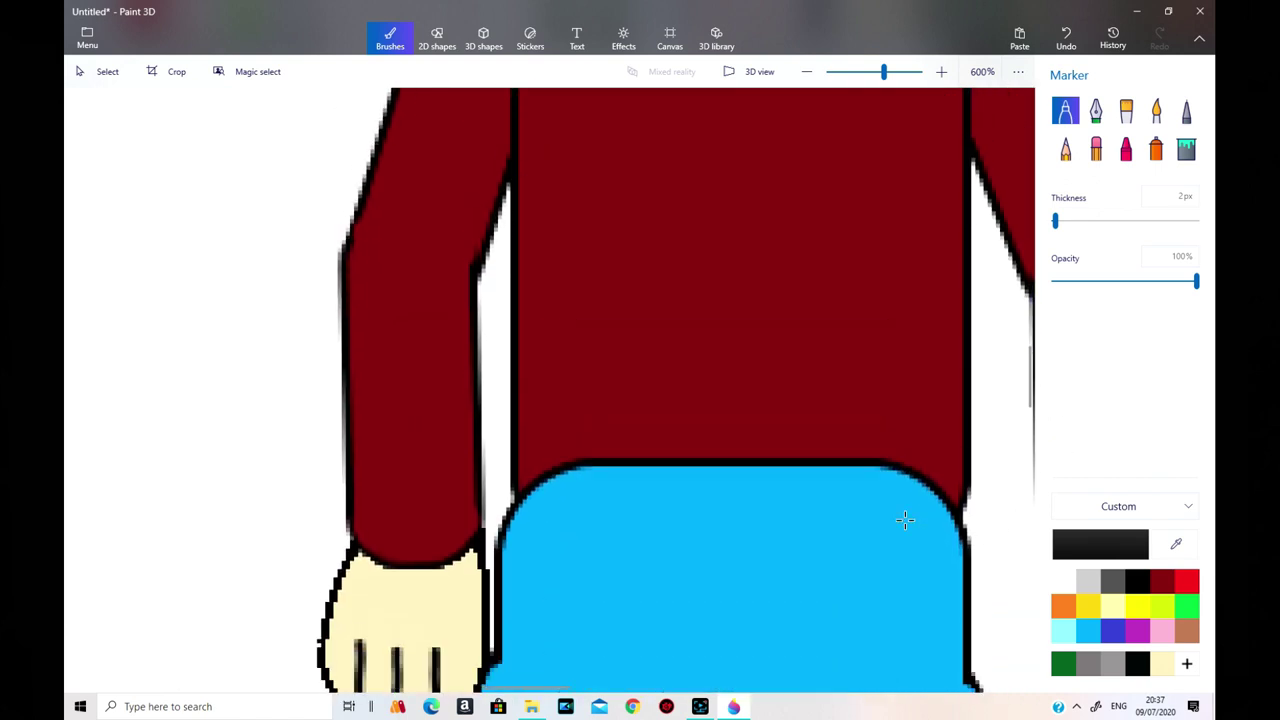
click(1087, 629)
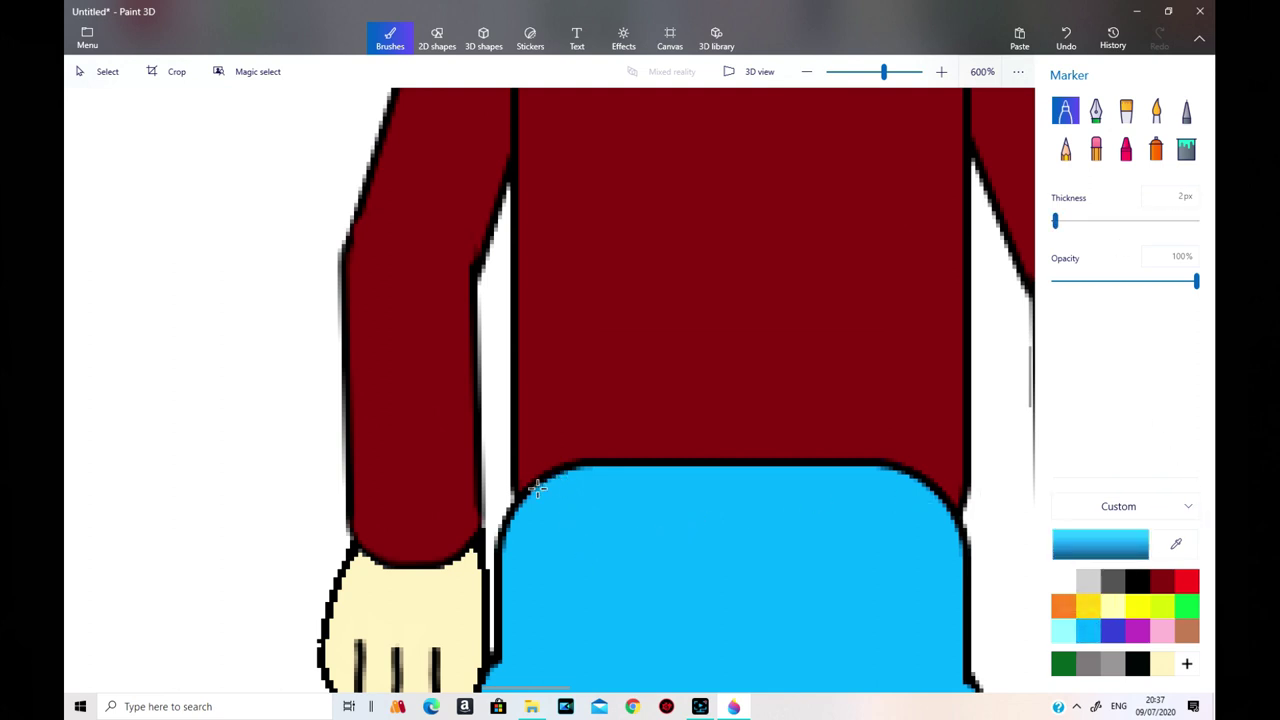
mouse_move(524, 500)
mouse_down()
mouse_move(520, 487)
mouse_move(520, 510)
mouse_move(537, 479)
mouse_move(527, 484)
mouse_up()
drag(1056, 224, 1071, 224)
mouse_move(552, 483)
mouse_down()
mouse_move(528, 480)
mouse_move(579, 490)
mouse_move(526, 510)
mouse_move(518, 482)
mouse_move(575, 527)
mouse_up()
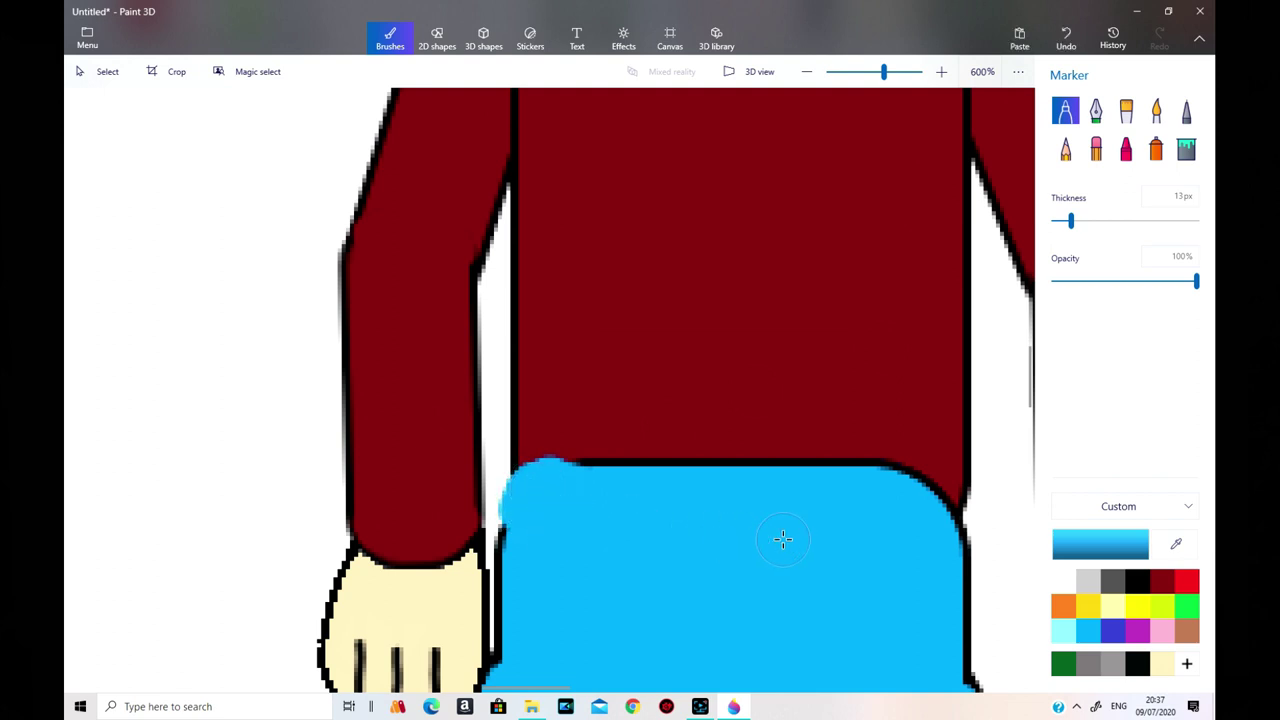
mouse_move(915, 478)
mouse_down()
mouse_move(912, 492)
mouse_move(937, 481)
mouse_move(942, 542)
mouse_up()
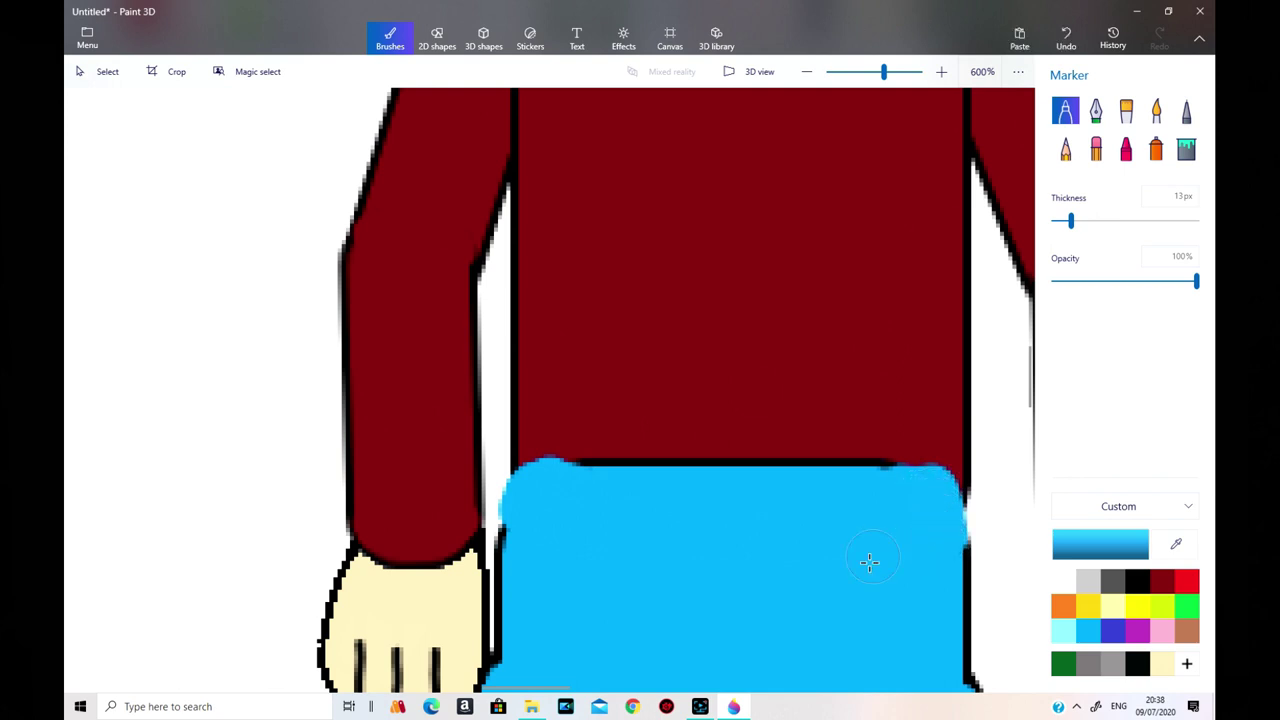
Redraw the trousers' outline along both upper corners, the waistline and the upper sides with a 2 px black Marker.
click(1137, 585)
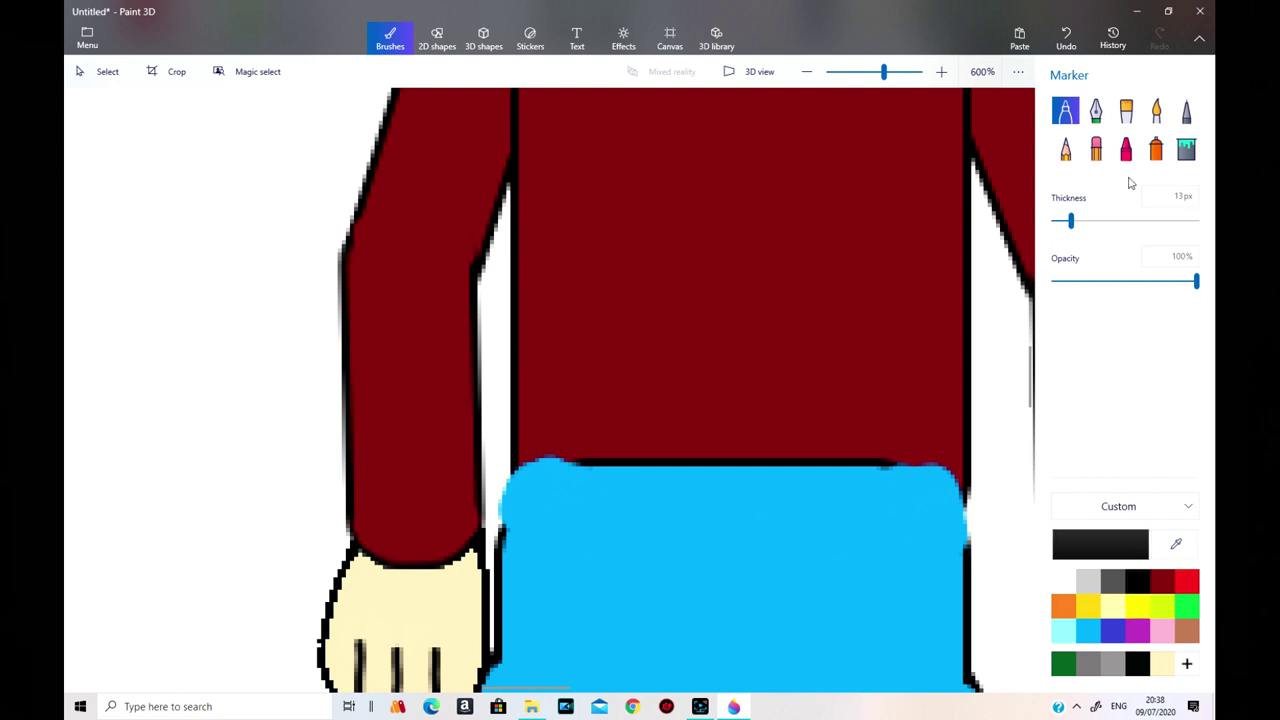
drag(1072, 223, 1060, 229)
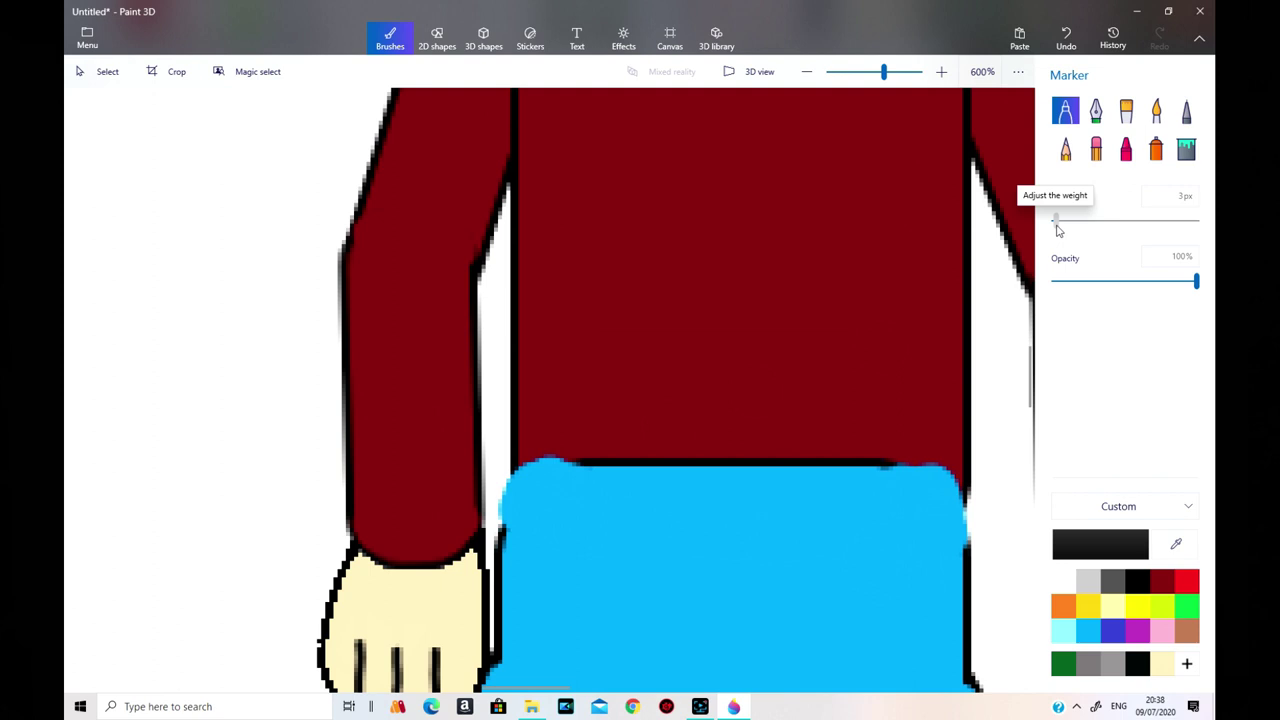
drag(1058, 230, 1055, 229)
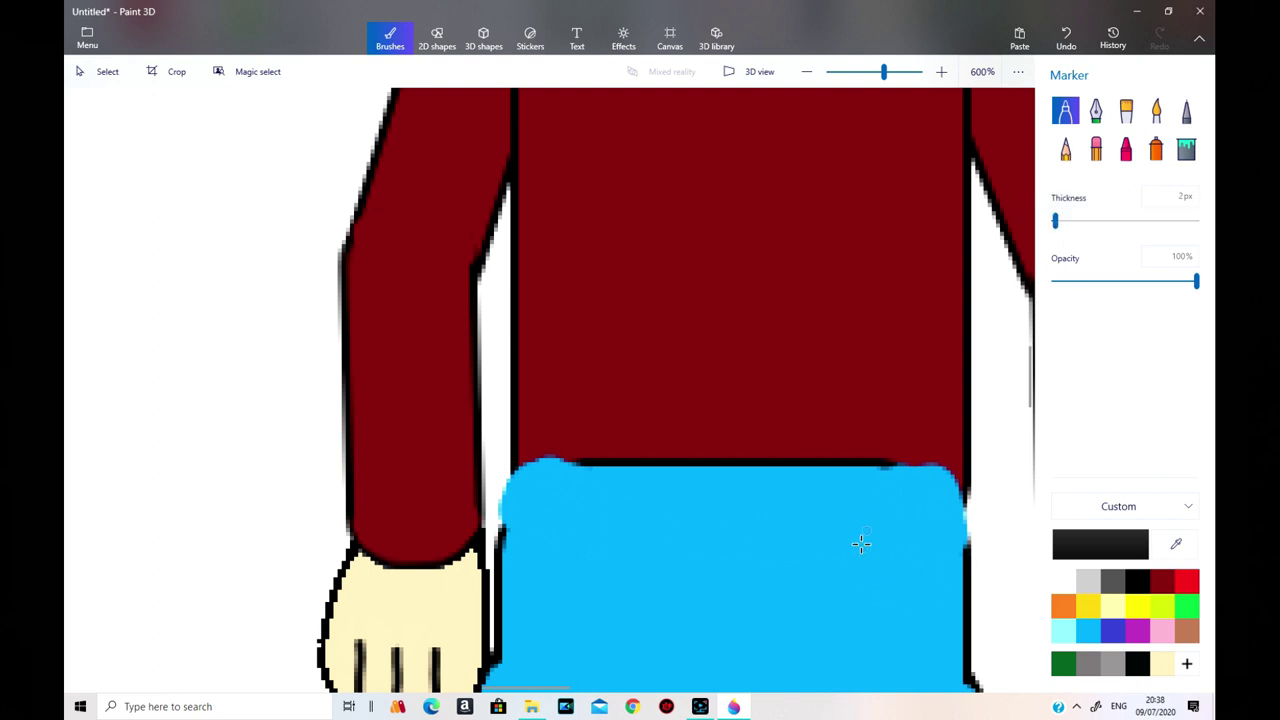
click(966, 491)
drag(966, 507, 966, 550)
drag(891, 465, 962, 469)
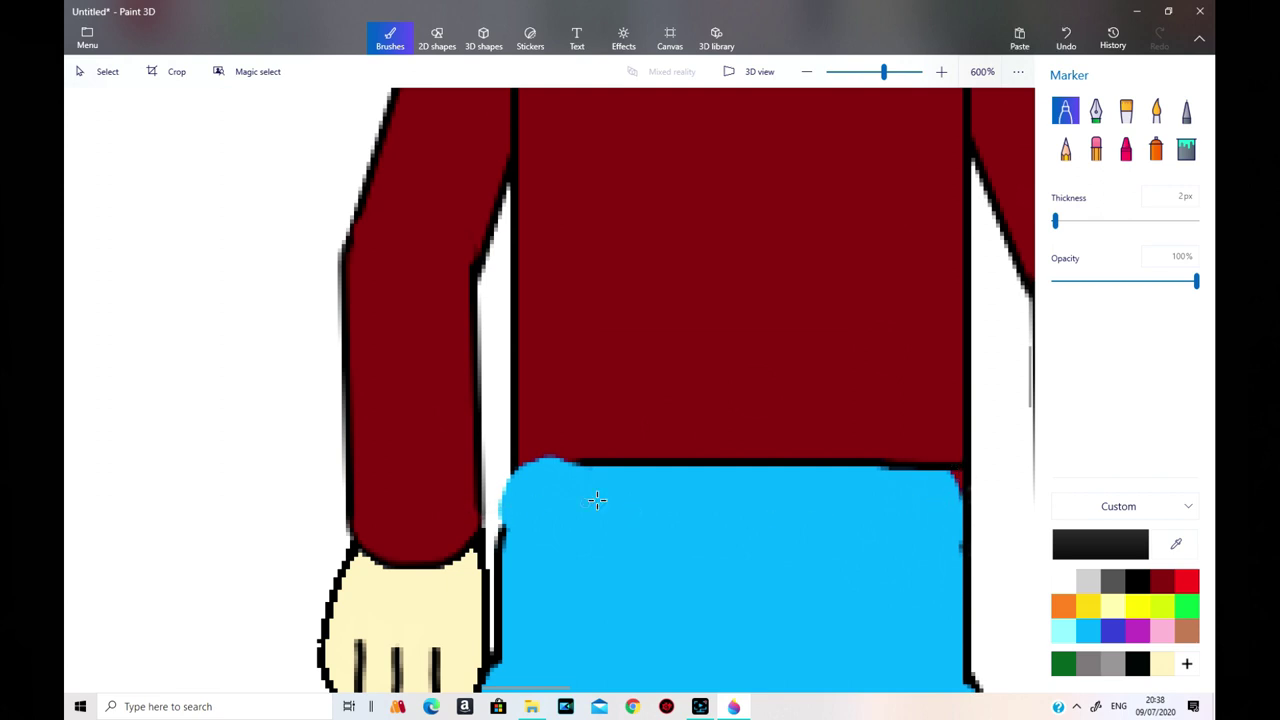
mouse_move(582, 461)
mouse_down()
mouse_move(516, 466)
mouse_move(555, 591)
mouse_move(487, 559)
mouse_move(512, 472)
mouse_move(496, 540)
mouse_up()
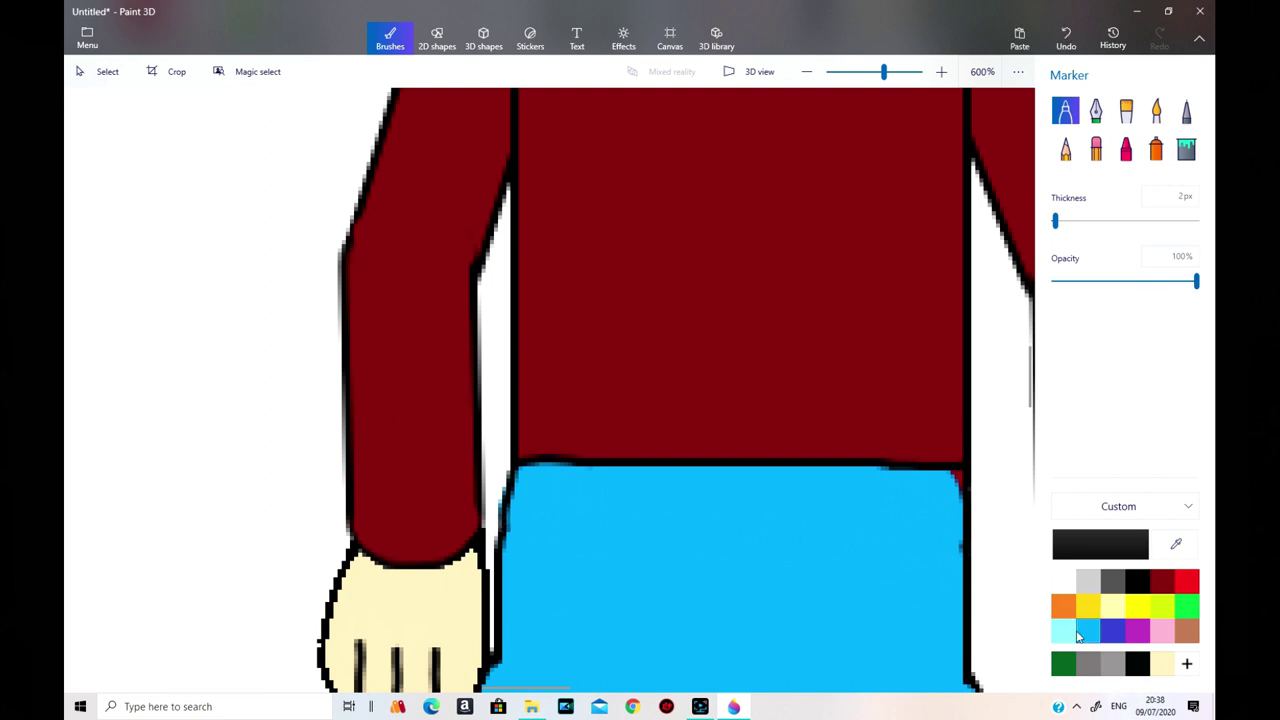
Paint over the red patch inside the trousers' upper right corner with a 4 px light blue Marker.
click(1084, 632)
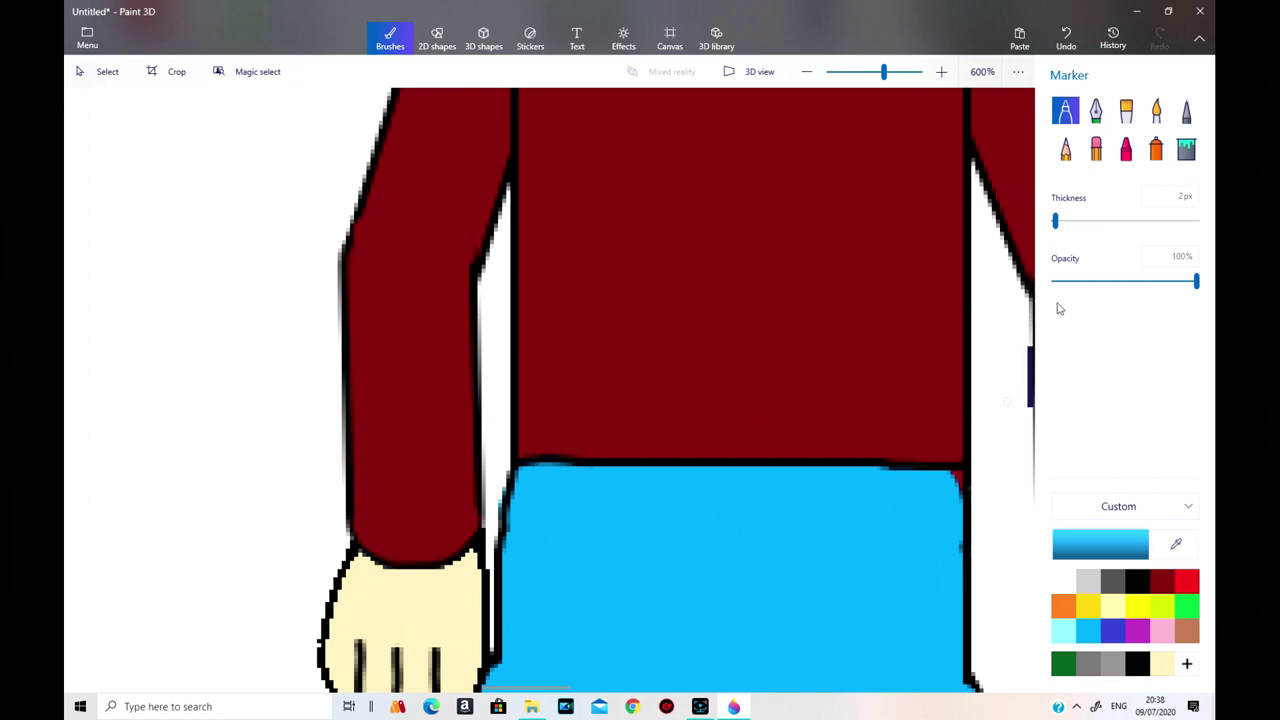
drag(1053, 226, 1056, 229)
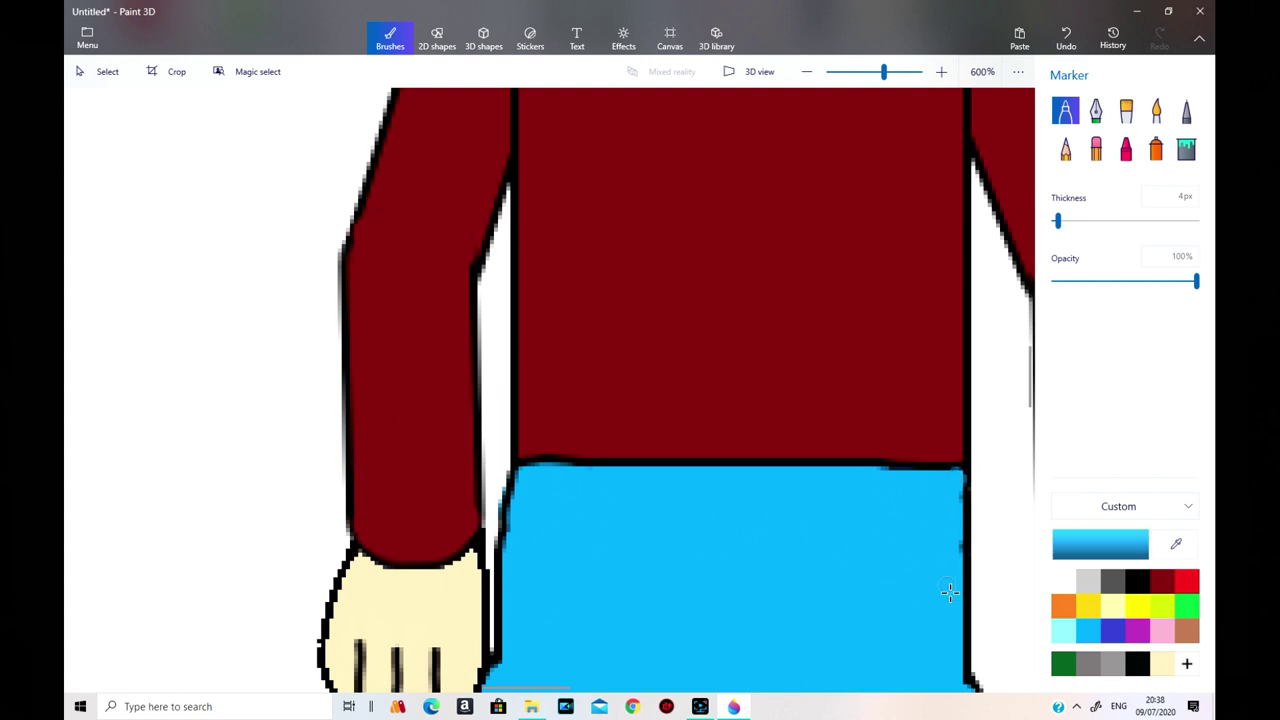
scroll(969, 429, down, 5)
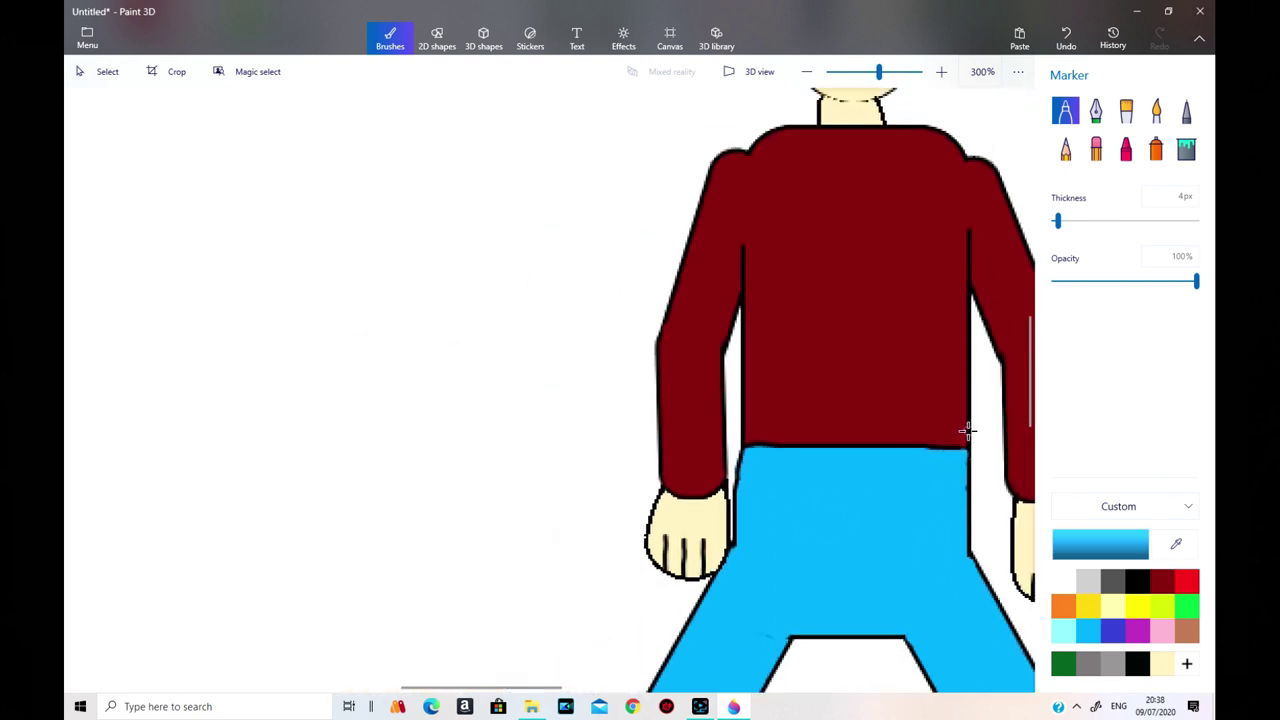
scroll(967, 429, down, 4)
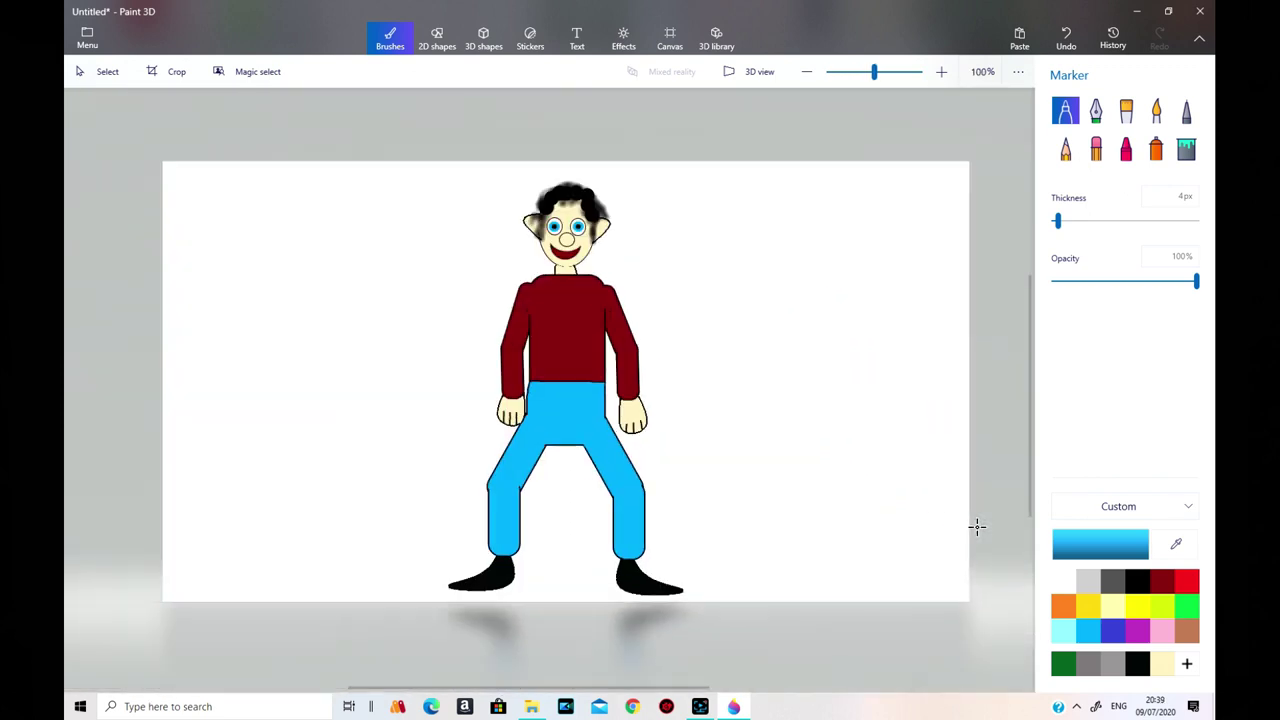
Draw pocket lines on both sides of the trousers and a central fly line forking at the crotch with a 2 px black Marker.
scroll(977, 526, up, 1)
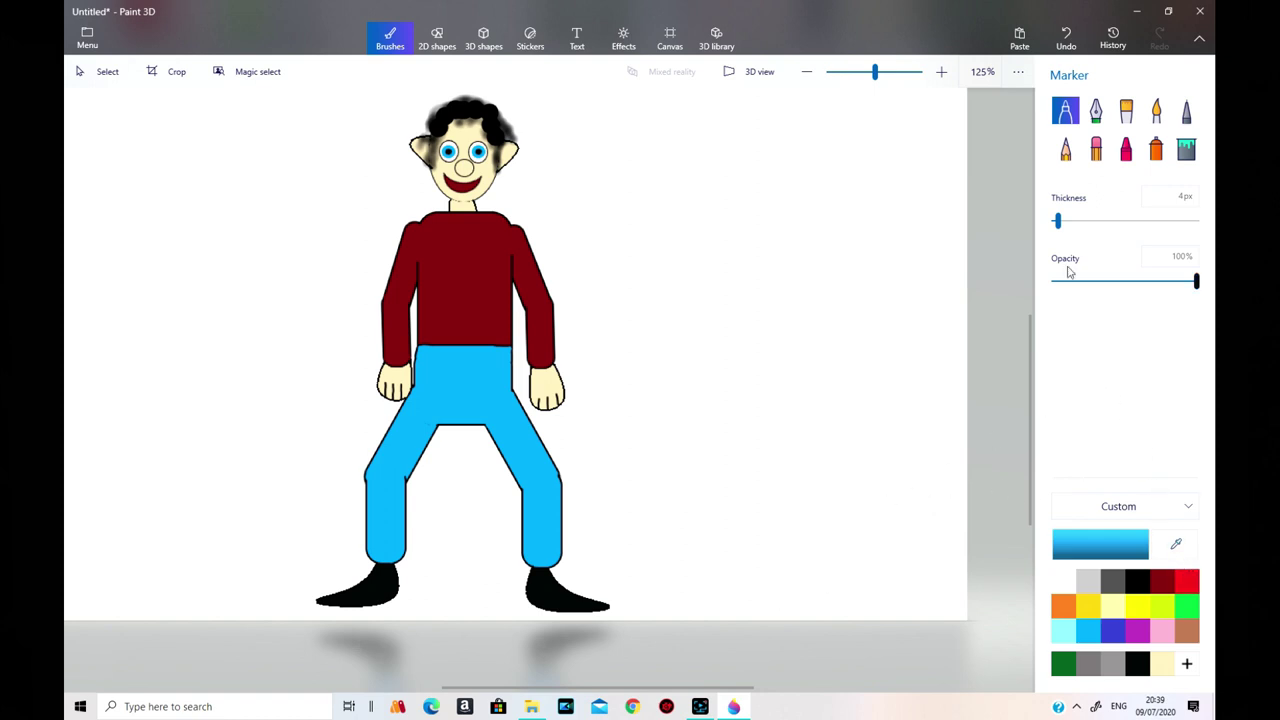
drag(1058, 224, 1054, 226)
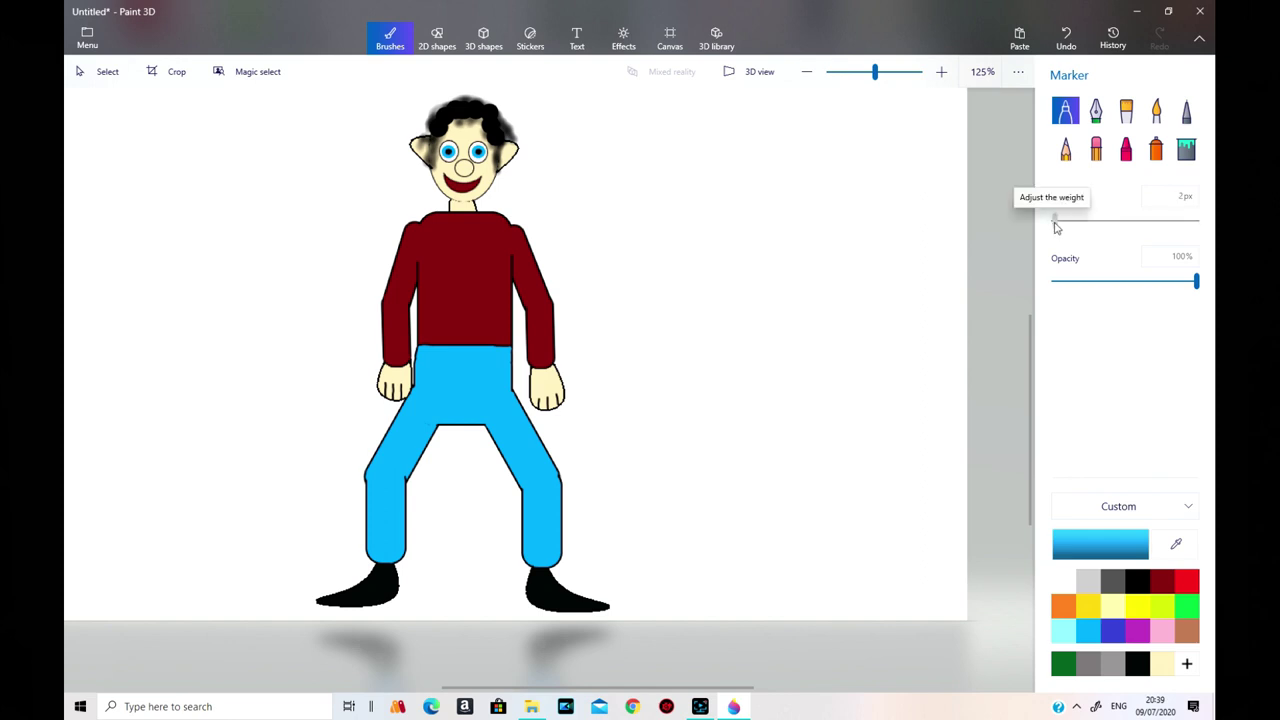
click(1138, 582)
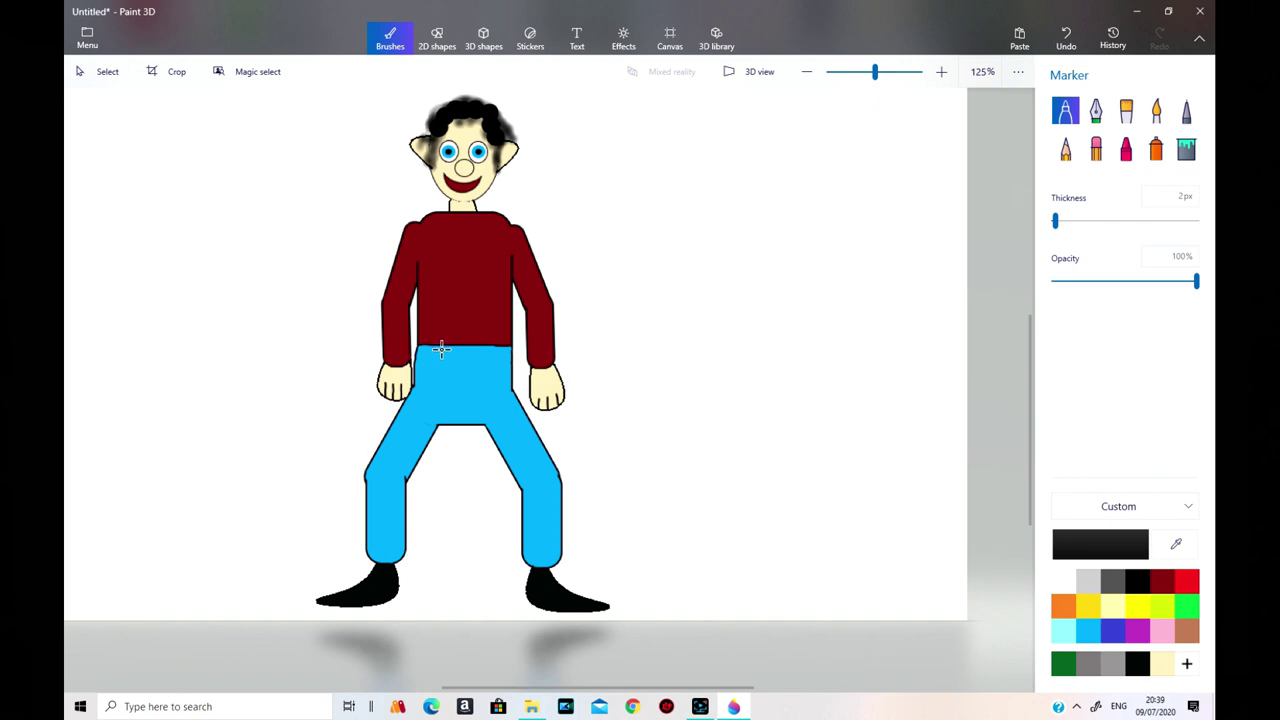
drag(426, 345, 426, 355)
drag(411, 392, 420, 390)
drag(491, 352, 506, 394)
drag(464, 346, 459, 396)
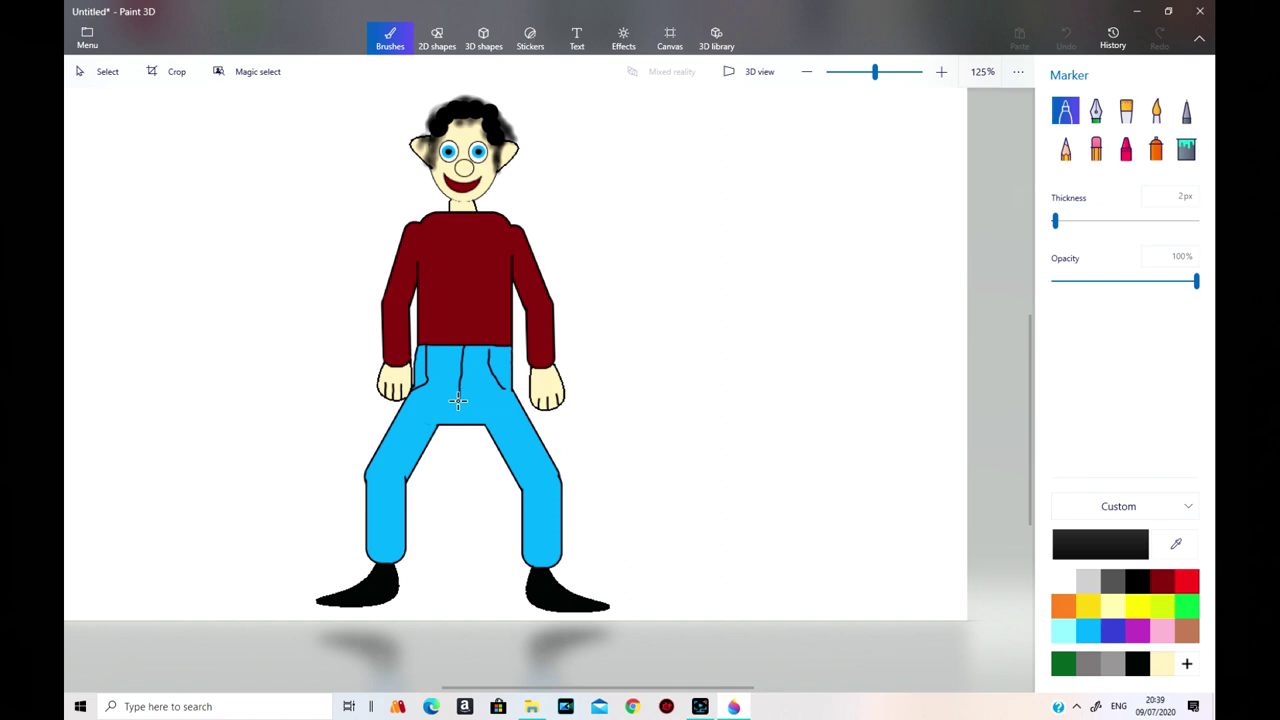
mouse_move(458, 401)
mouse_down()
mouse_move(440, 439)
mouse_move(460, 427)
mouse_move(437, 420)
mouse_move(484, 424)
mouse_up()
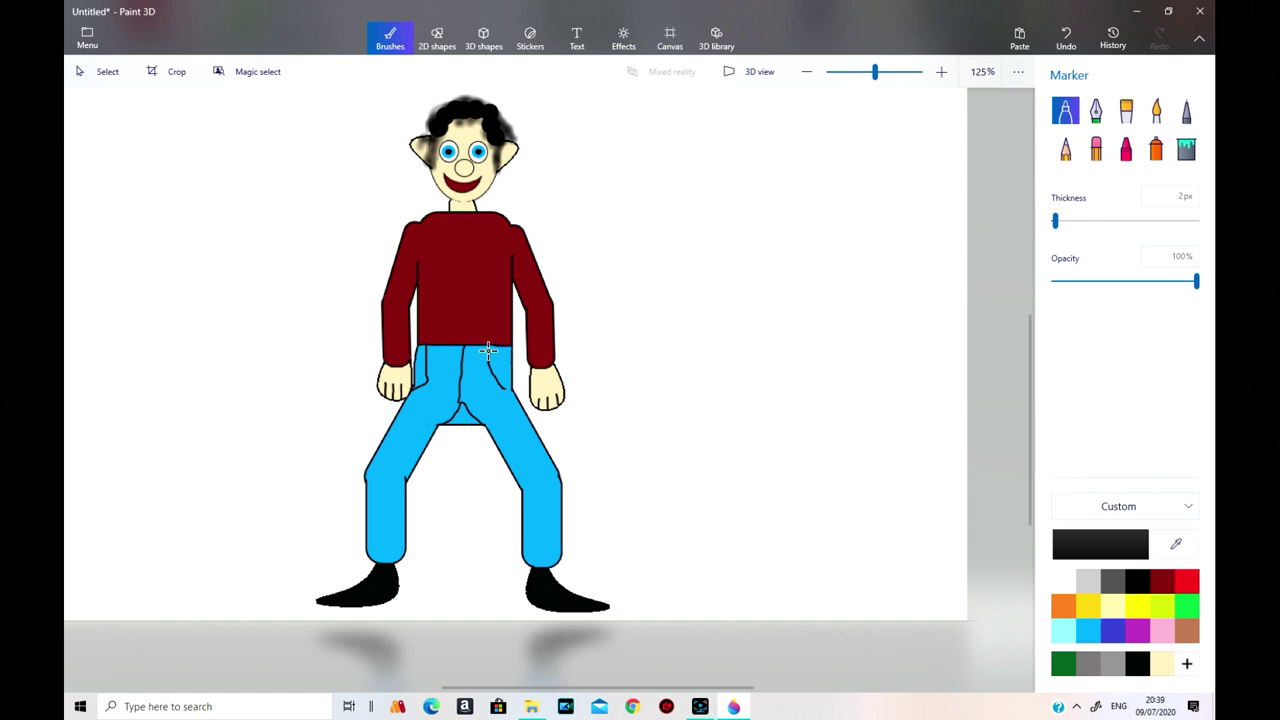
drag(490, 348, 490, 348)
drag(503, 386, 512, 389)
Thicken the lower edge of the right pocket in black and paint light blue over the uneven line above it.
scroll(600, 535, down, 1)
scroll(612, 532, up, 1)
drag(876, 80, 886, 80)
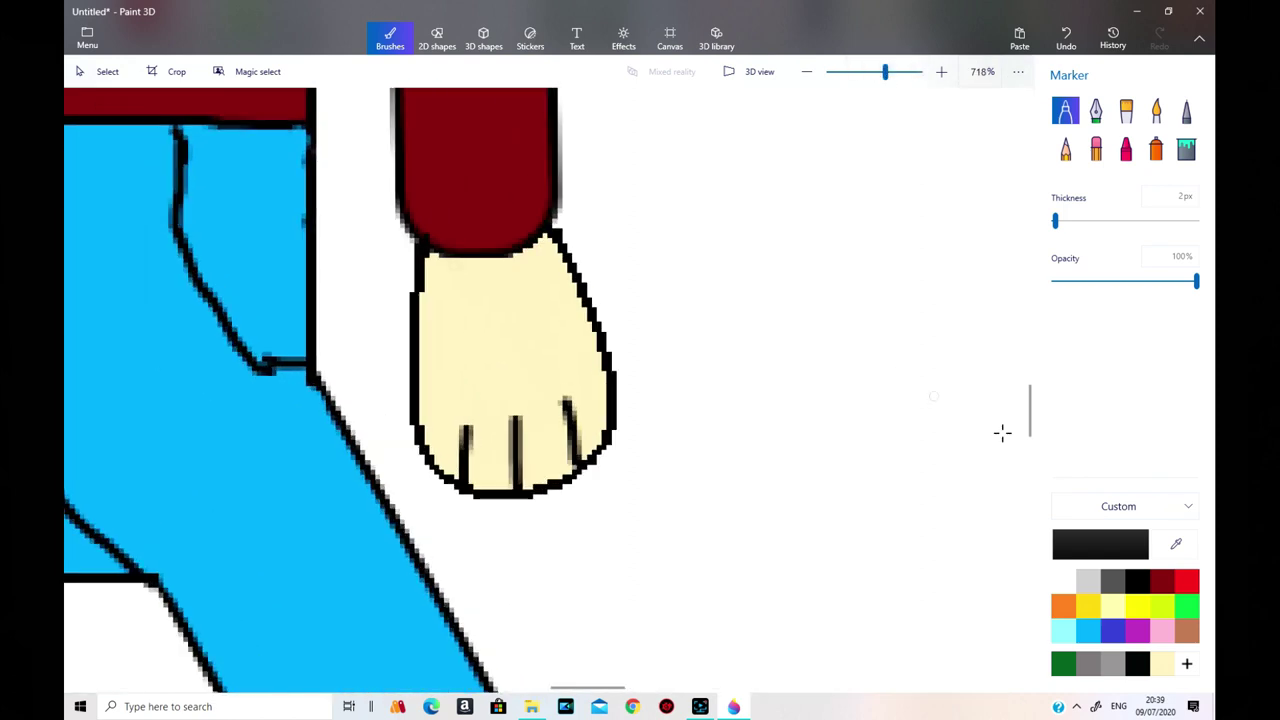
scroll(1035, 428, down, 2)
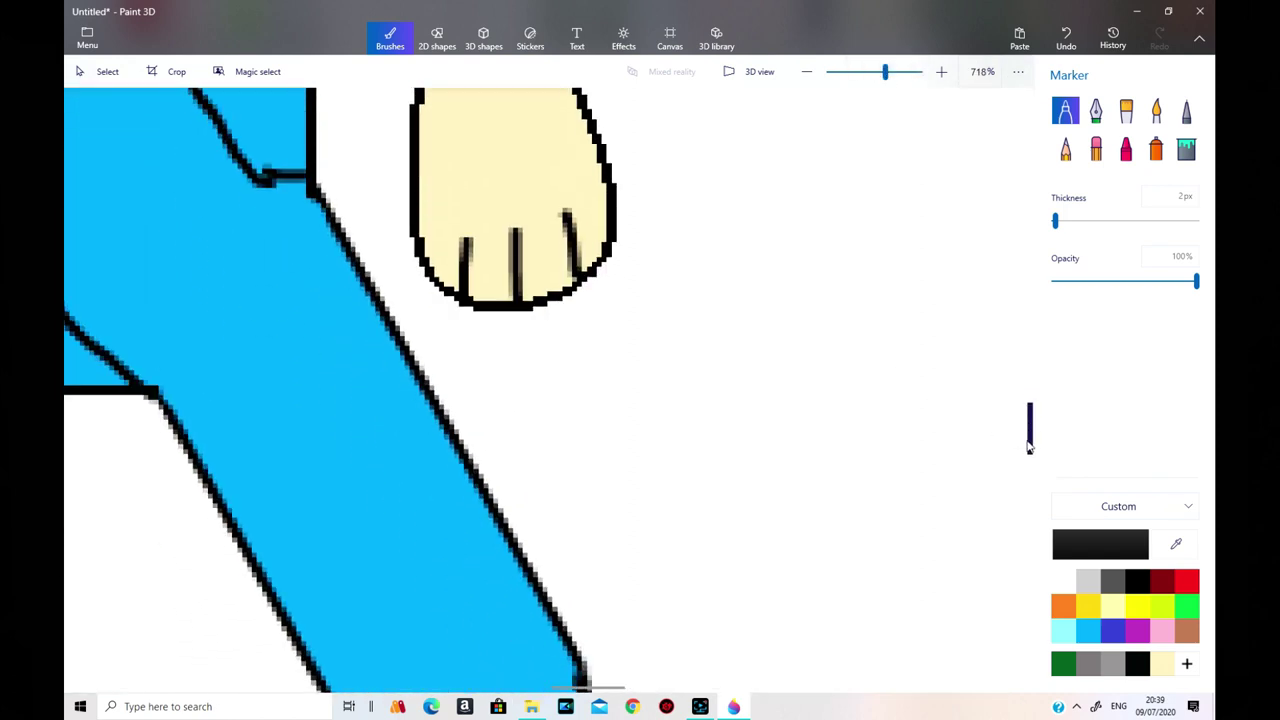
drag(272, 182, 314, 189)
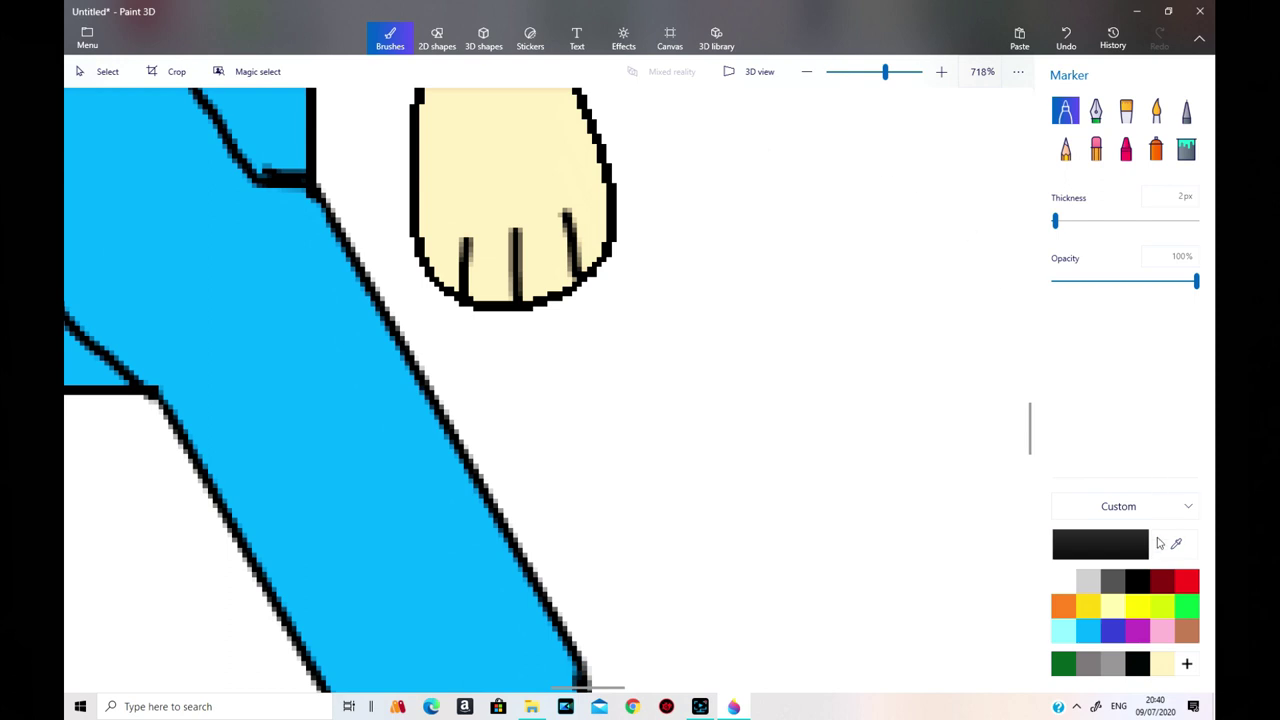
click(1088, 630)
drag(259, 166, 303, 172)
Paint light blue over the overshooting end of the fly line and rejoin it to the crotch seams in black.
scroll(542, 389, down, 3)
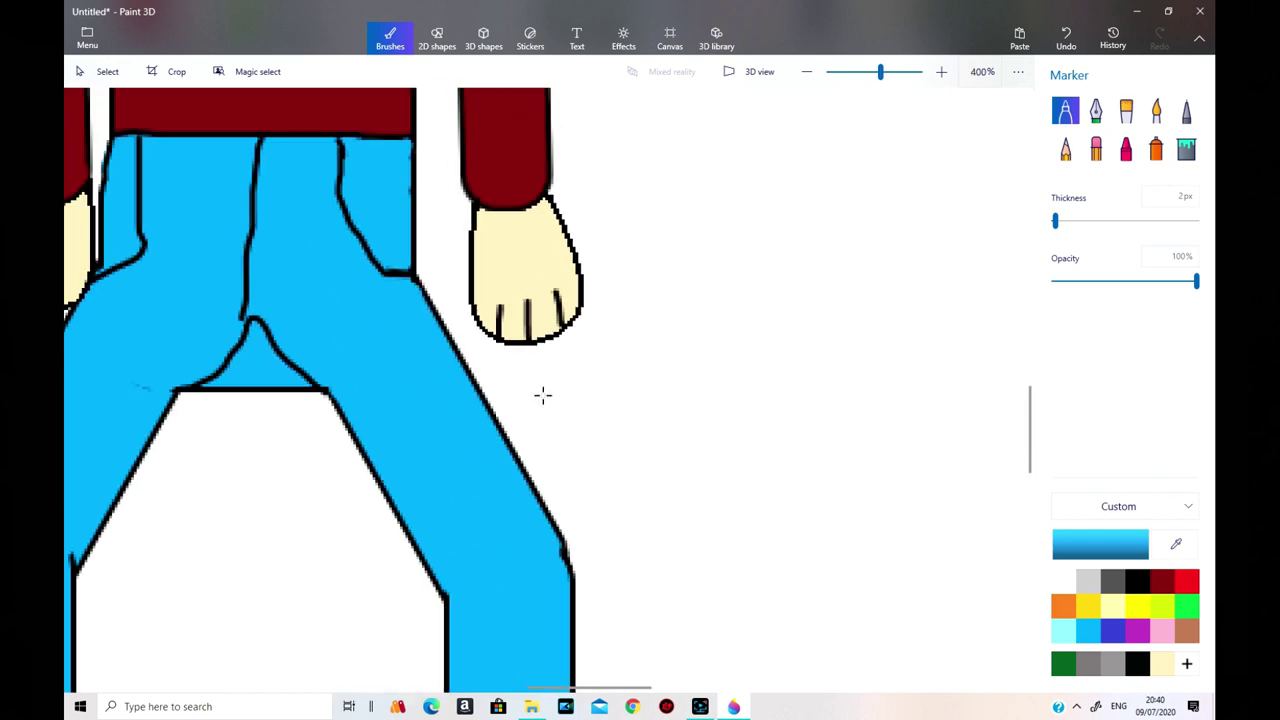
drag(238, 320, 246, 318)
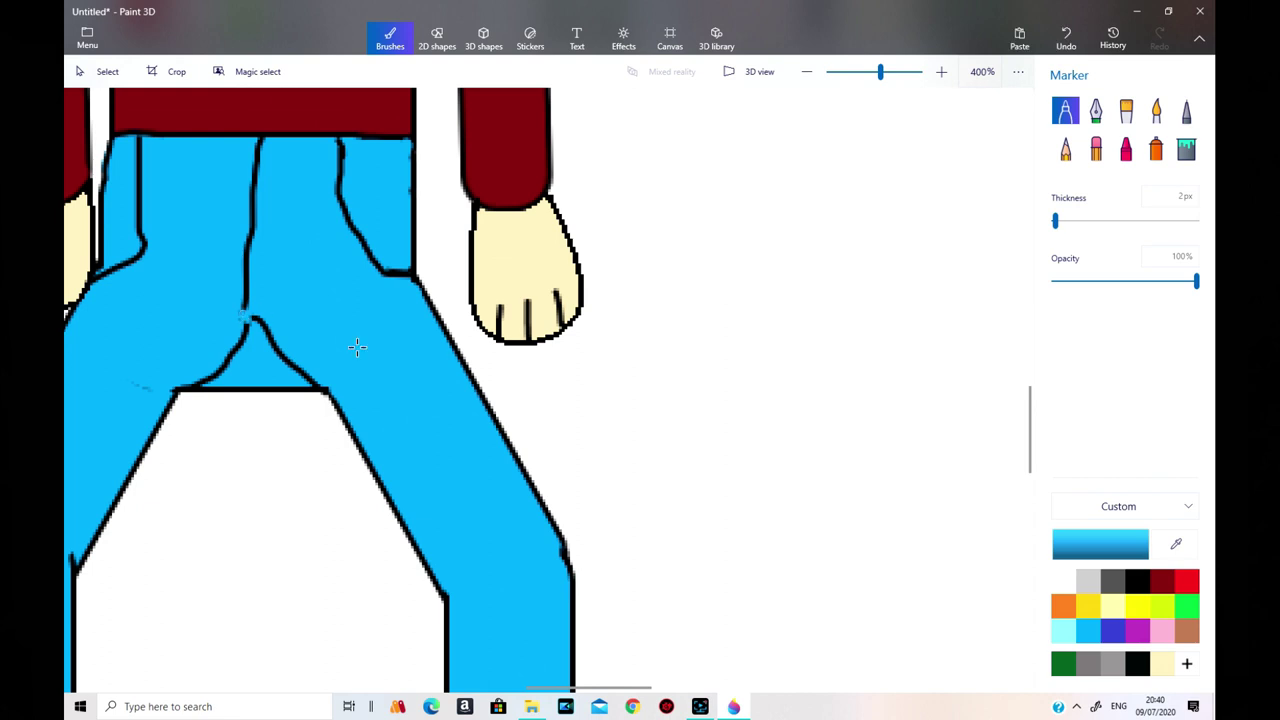
click(1138, 581)
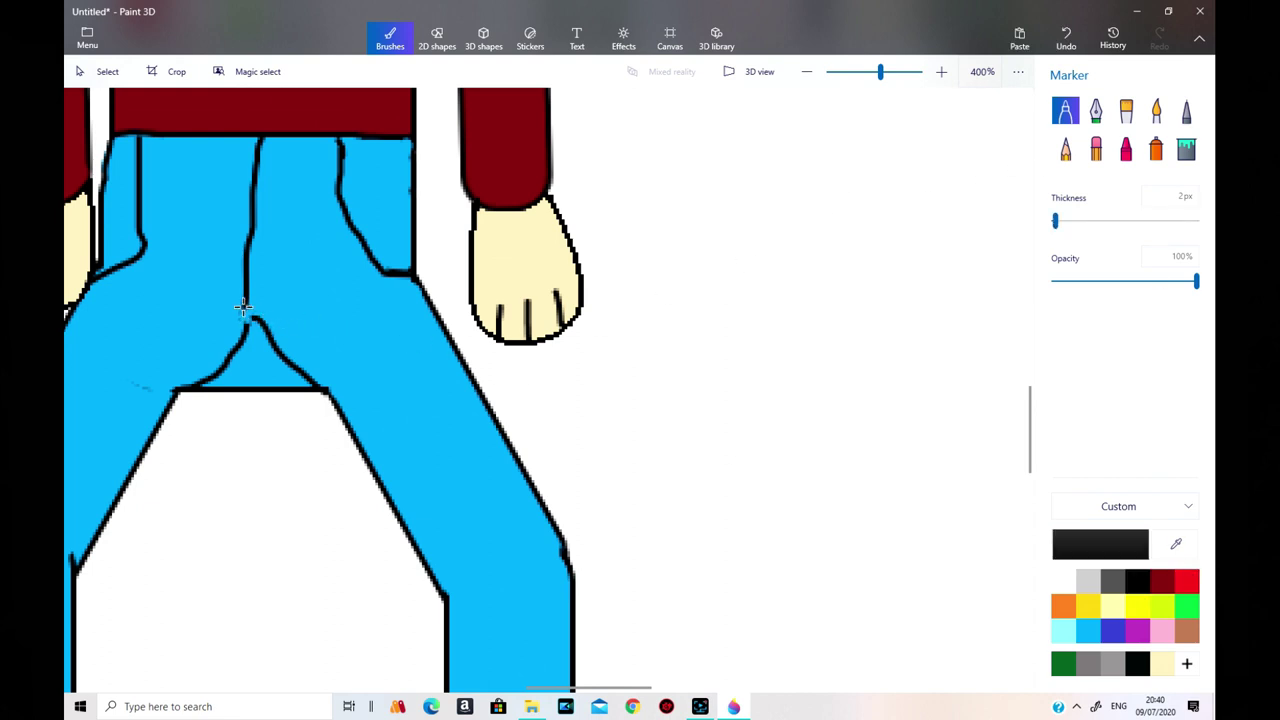
drag(245, 304, 253, 322)
Draw a curved black hem line across the bottom of each trouser leg.
scroll(764, 379, down, 2)
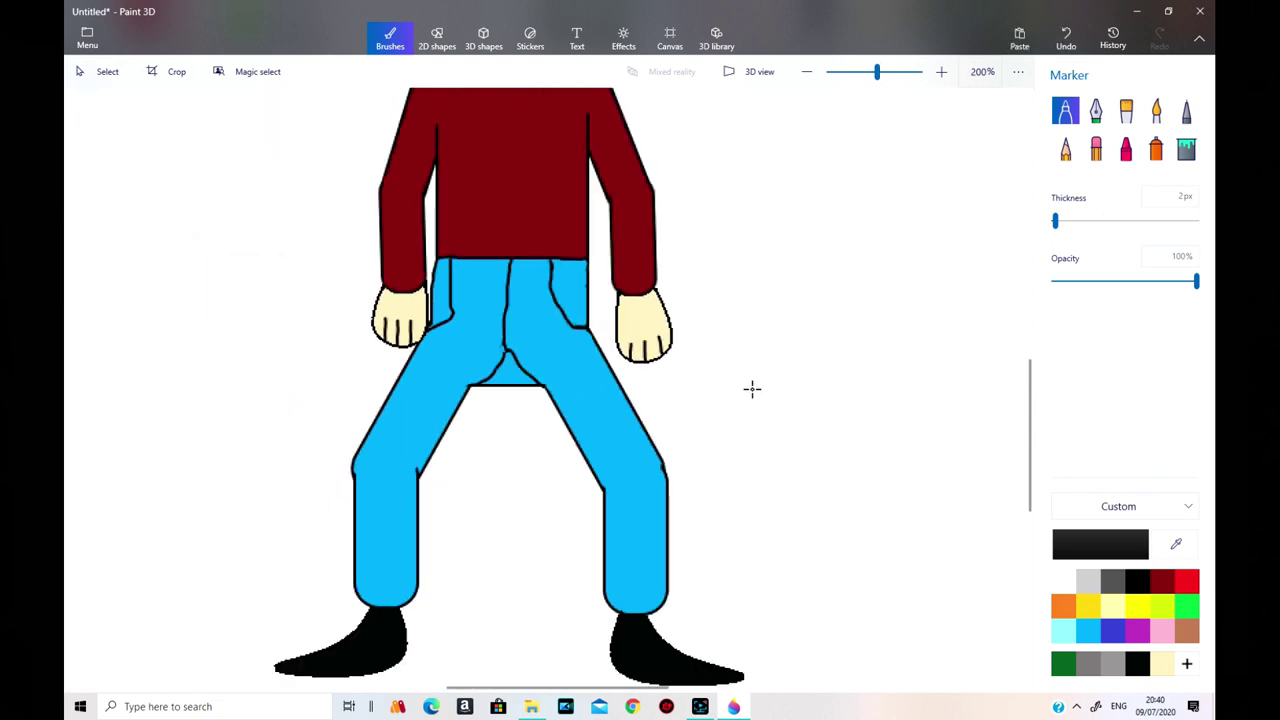
scroll(1005, 555, down, 3)
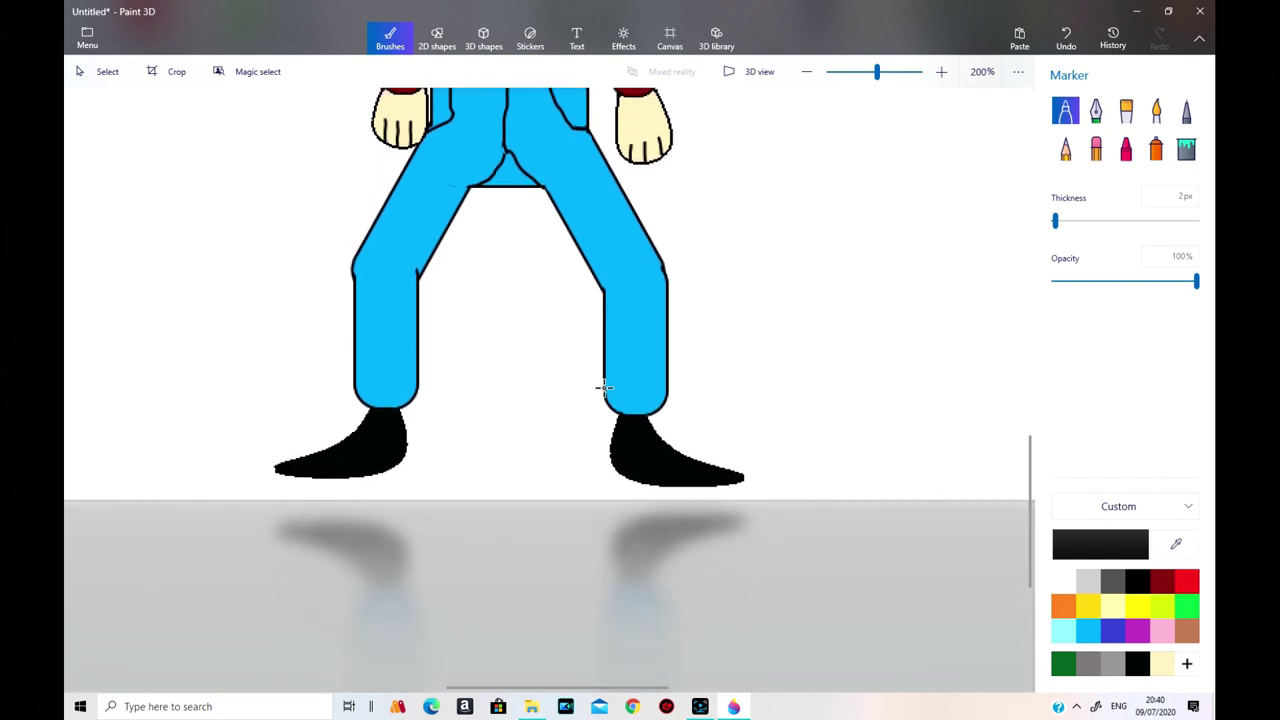
drag(603, 388, 667, 399)
drag(357, 381, 418, 385)
Draw a black opening line down the middle of the top from neck to waist, and a small dot beside its upper part.
scroll(785, 358, down, 5)
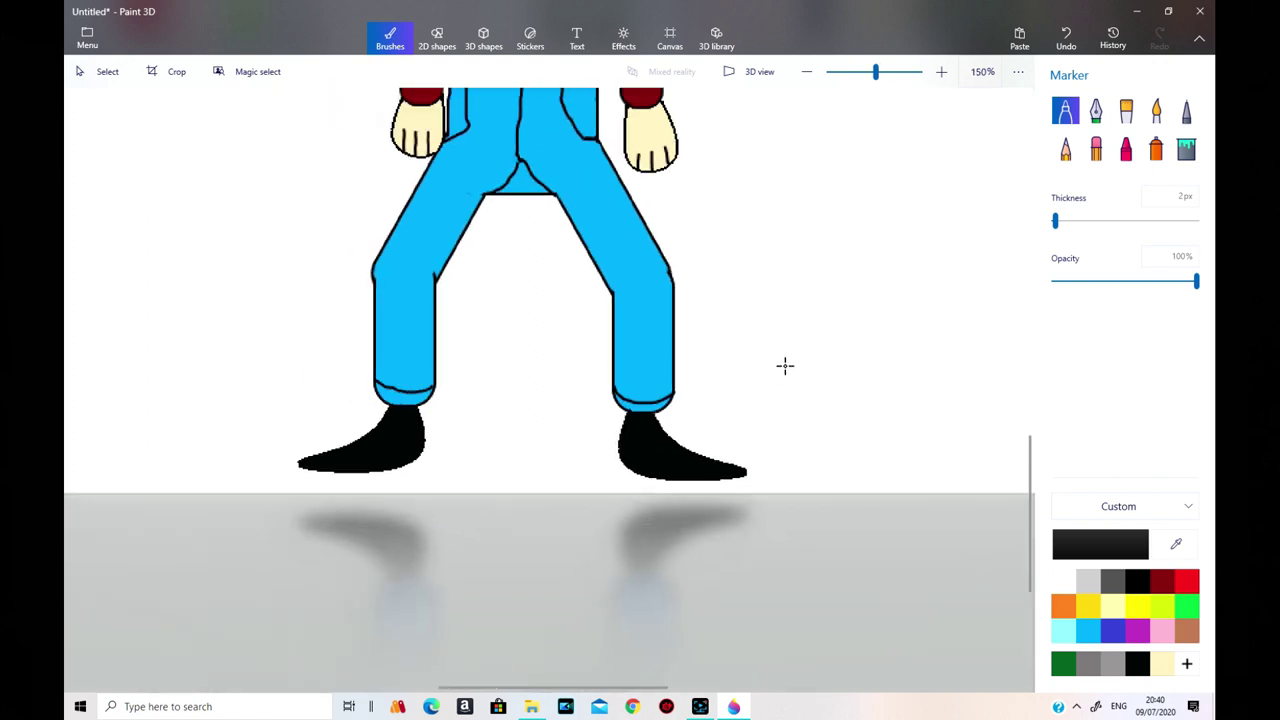
drag(1028, 487, 981, 308)
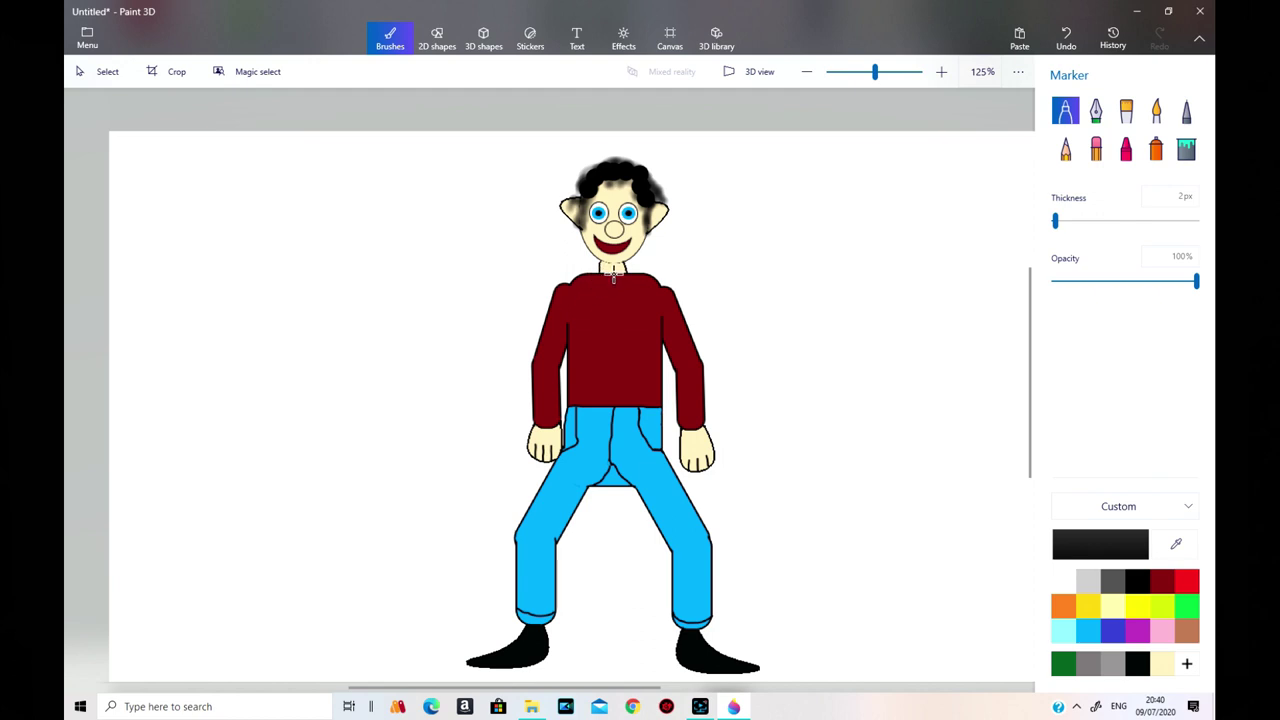
drag(612, 277, 614, 406)
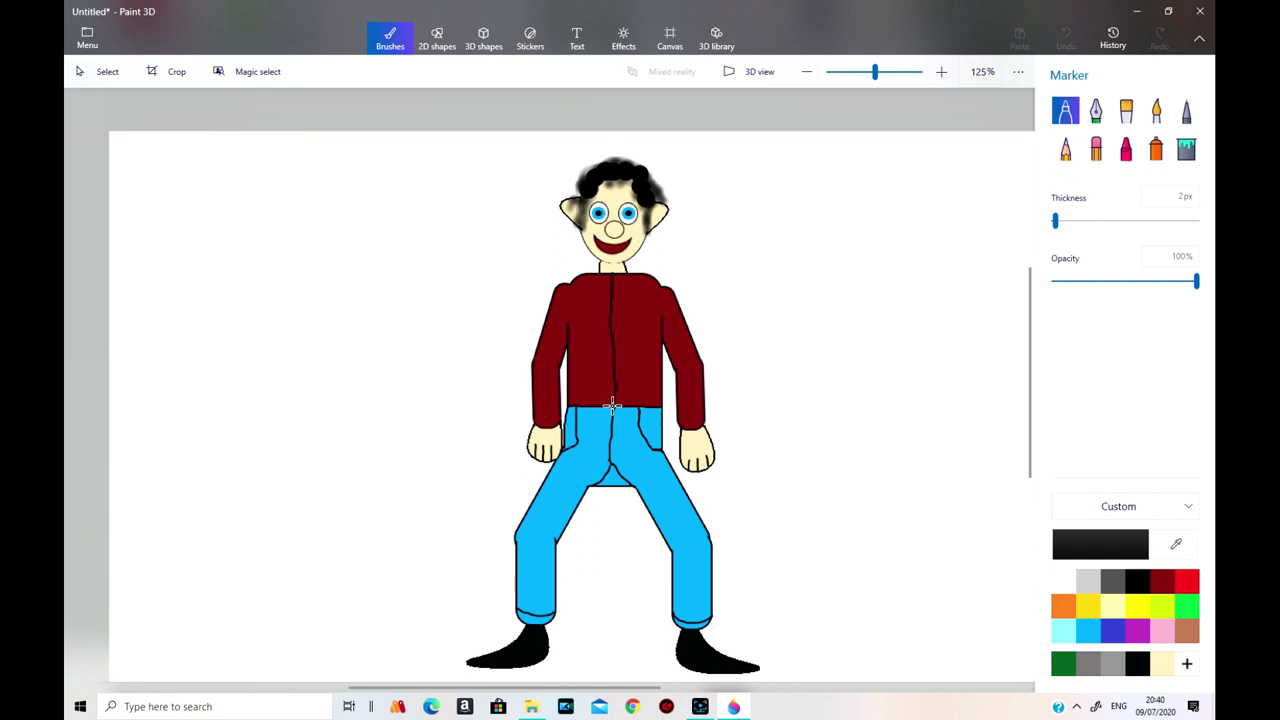
click(624, 299)
Erase the black dot beside the top's centre line with a 1 px Eraser.
drag(875, 75, 880, 76)
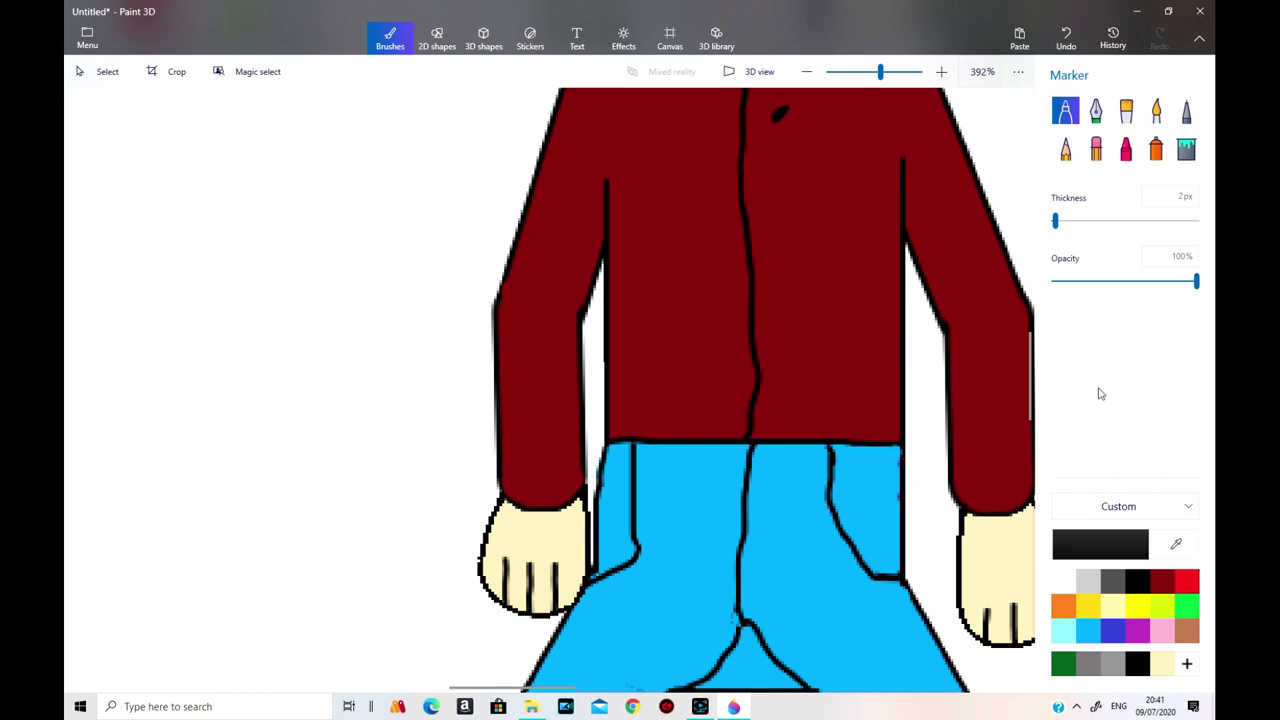
drag(1033, 399, 1033, 350)
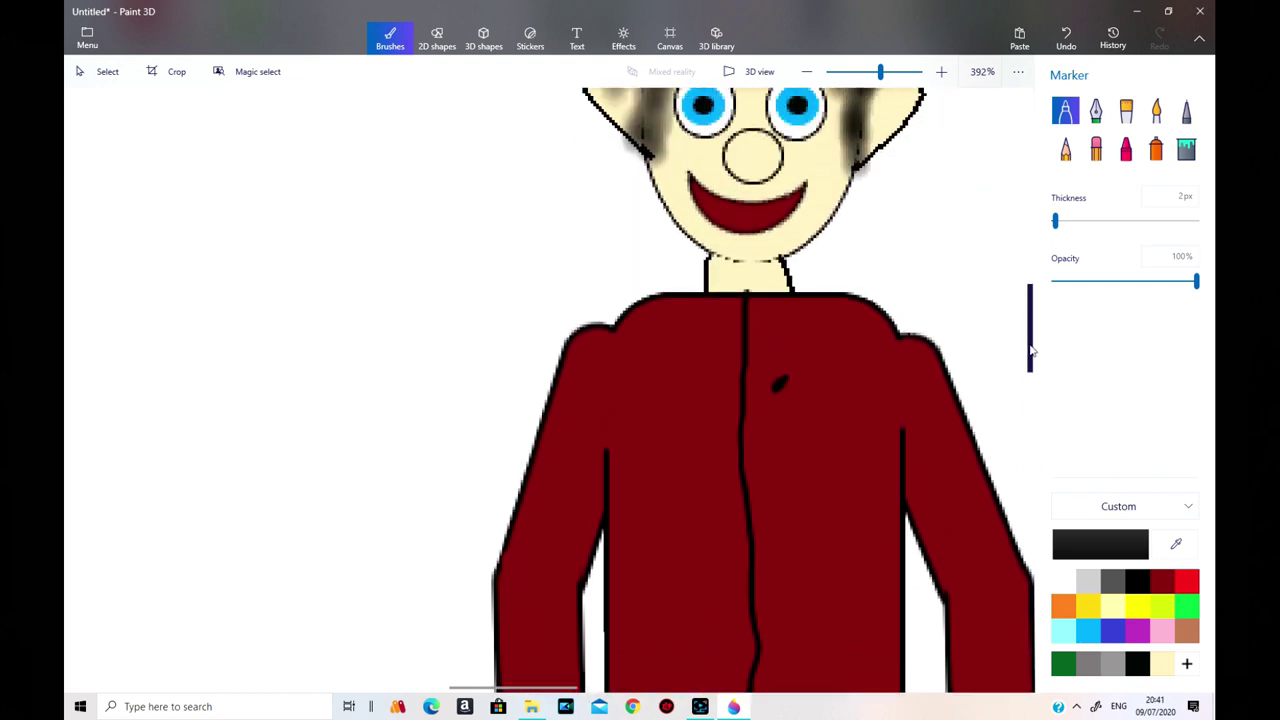
click(1095, 148)
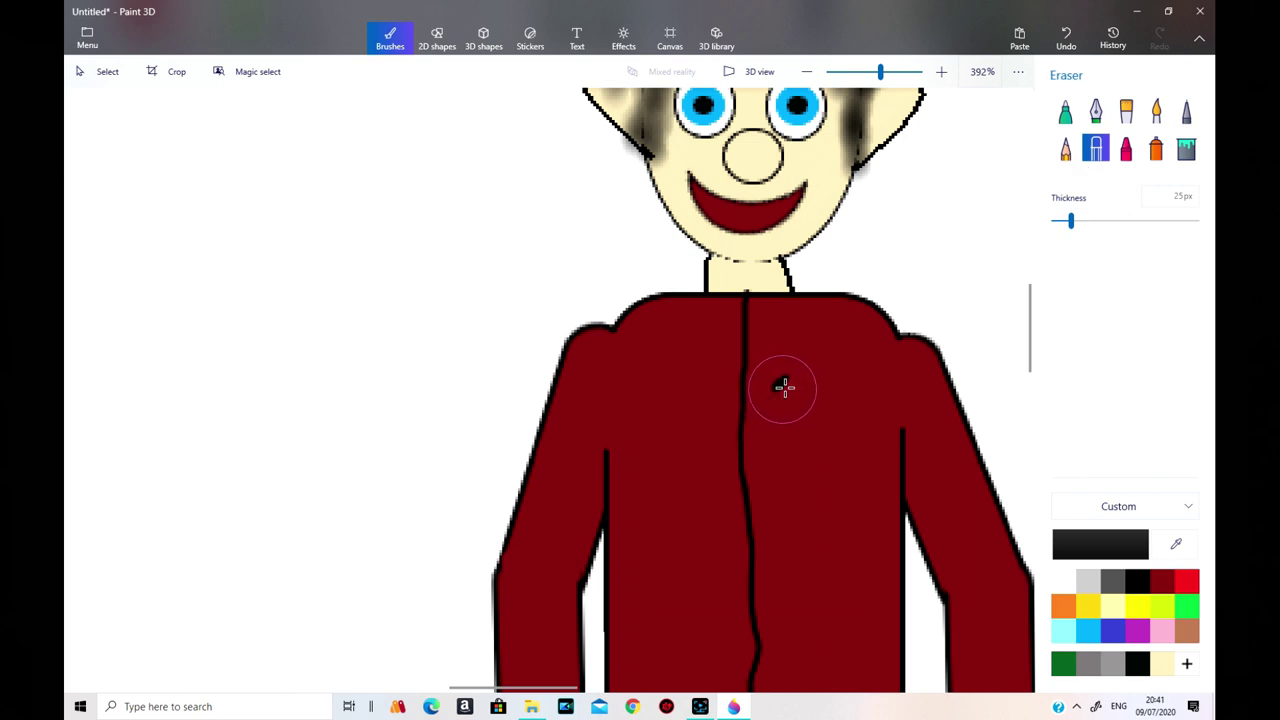
drag(1071, 222, 1055, 223)
drag(776, 386, 780, 385)
Fill the erased white spot on the top with dark red using the Marker.
click(1162, 581)
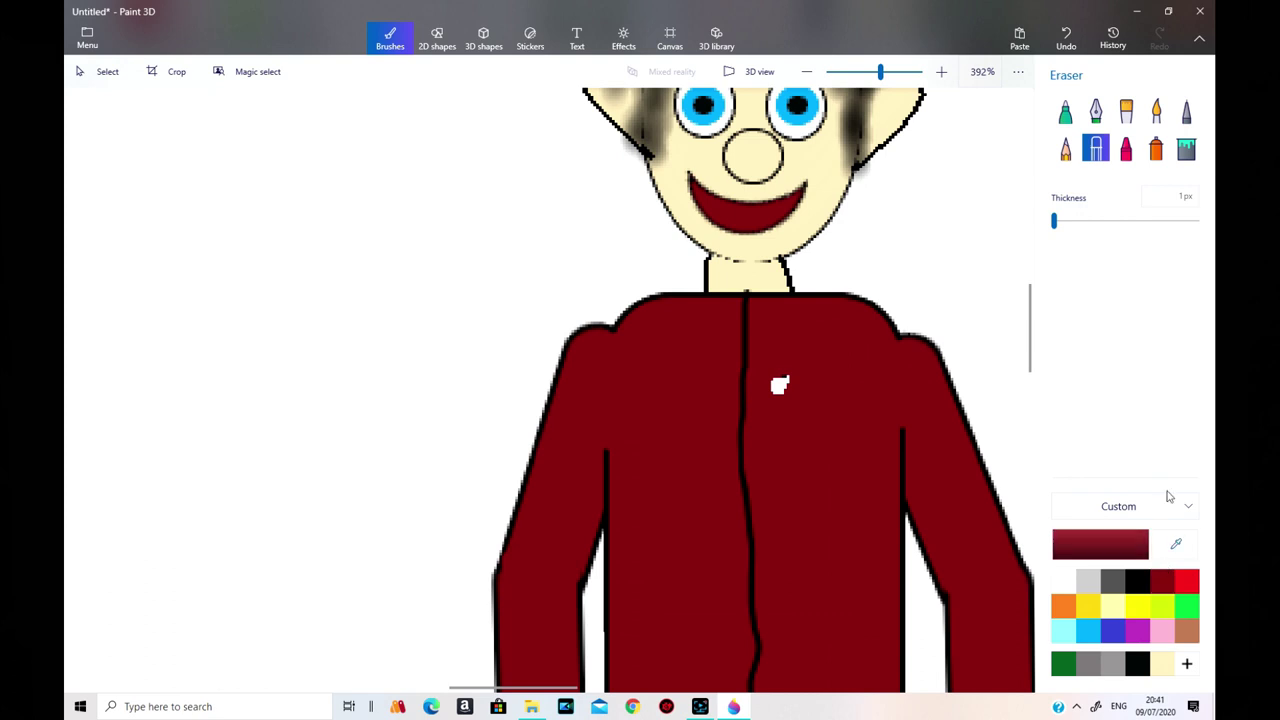
click(1065, 111)
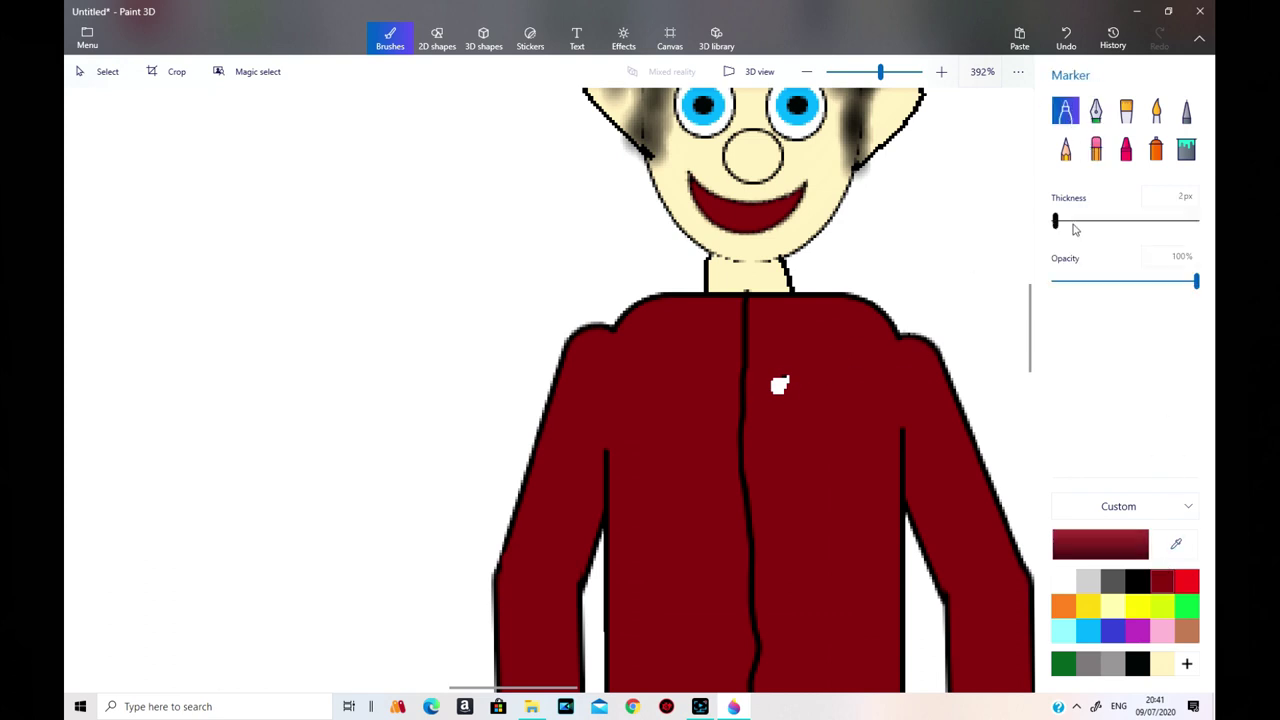
drag(1054, 221, 1061, 221)
drag(779, 385, 782, 377)
Place a column of six tiny circles with 2 px black outlines as buttons along the top's centre line, stamping copies down to the waist.
click(447, 45)
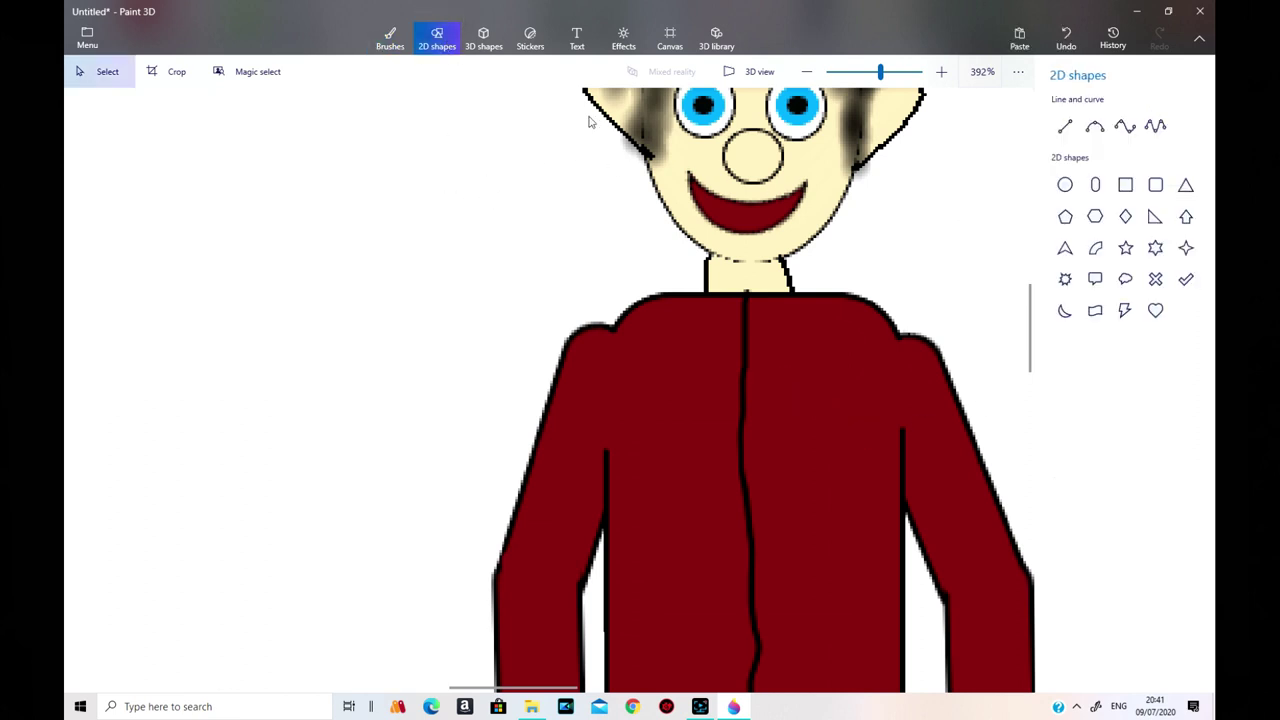
click(1065, 185)
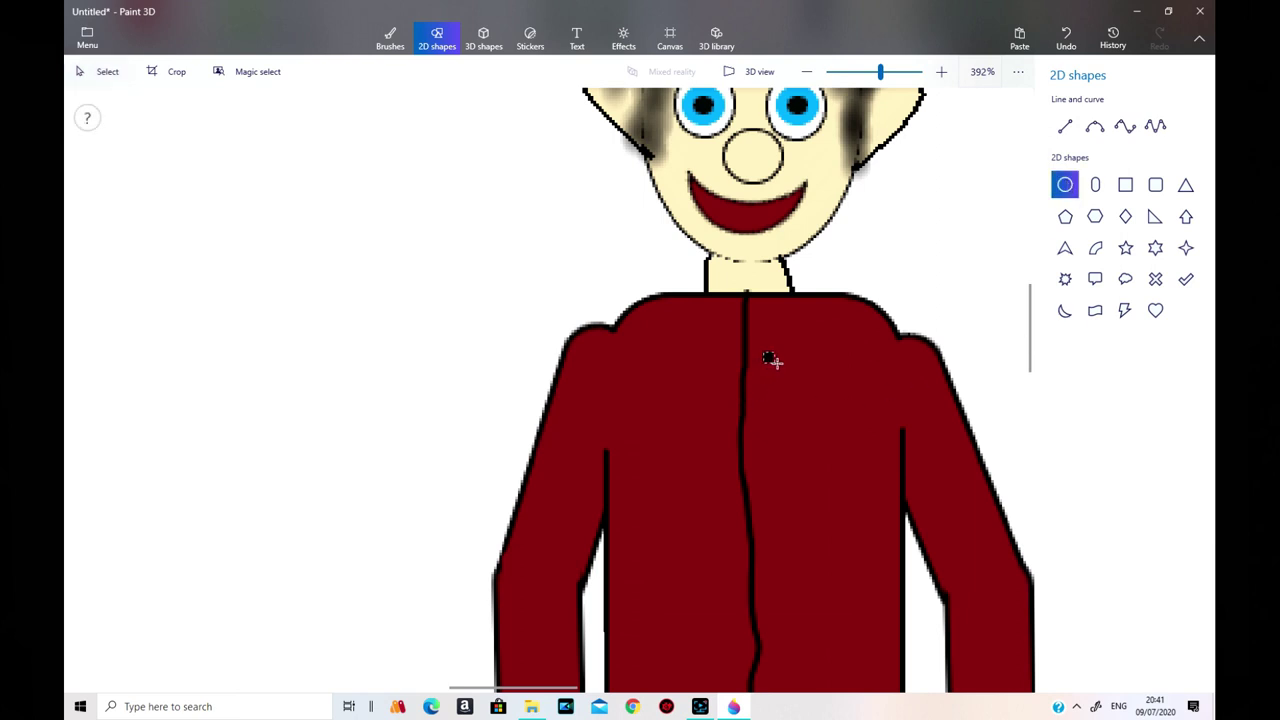
drag(770, 364, 780, 503)
click(724, 434)
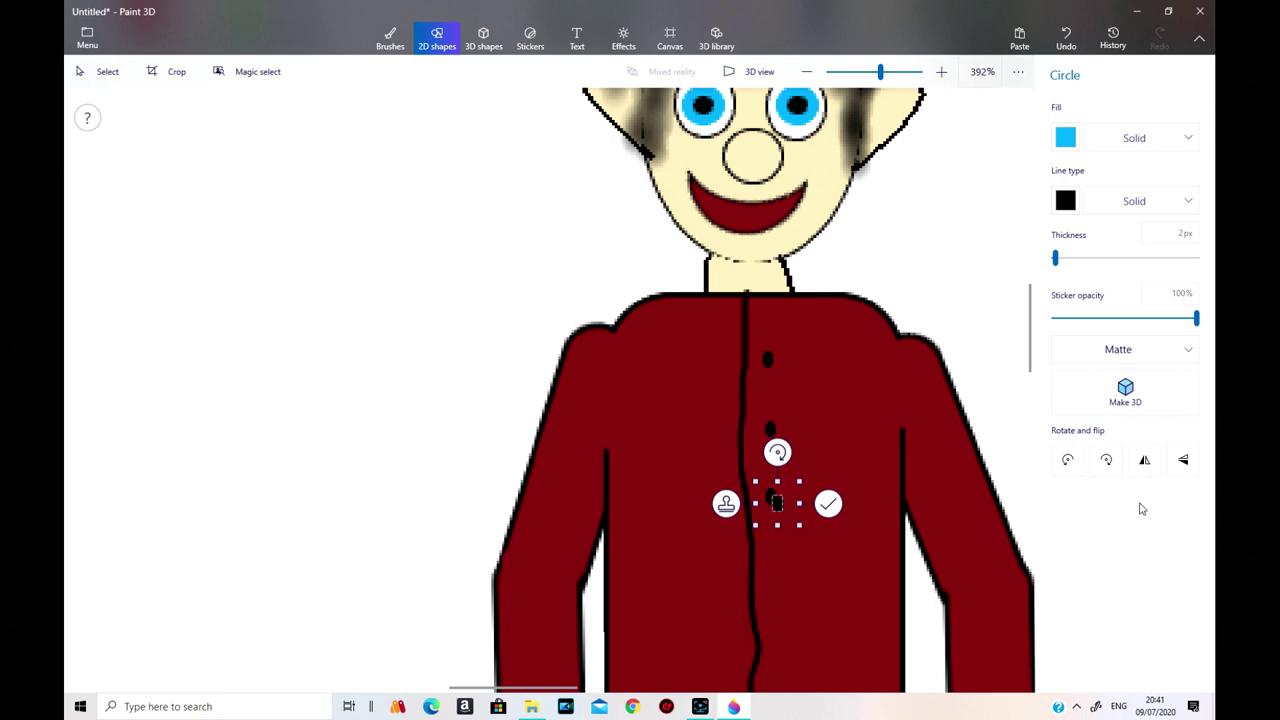
scroll(1027, 343, down, 3)
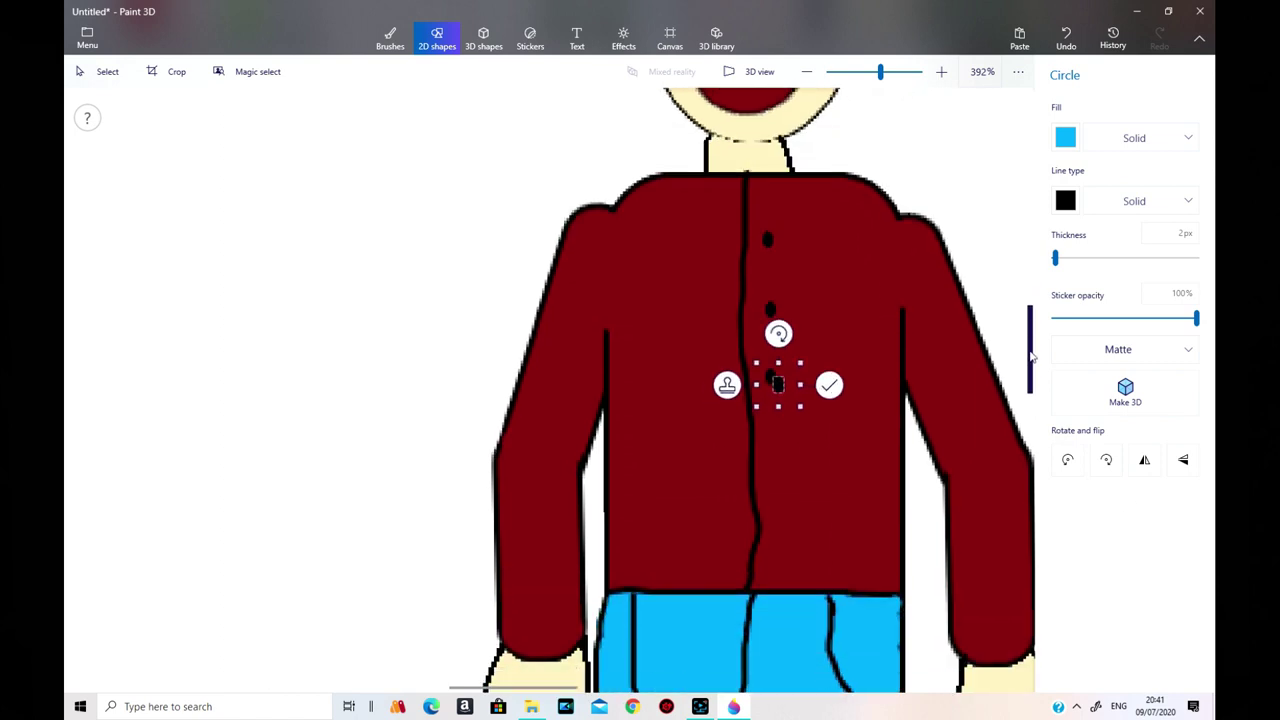
drag(778, 335, 767, 520)
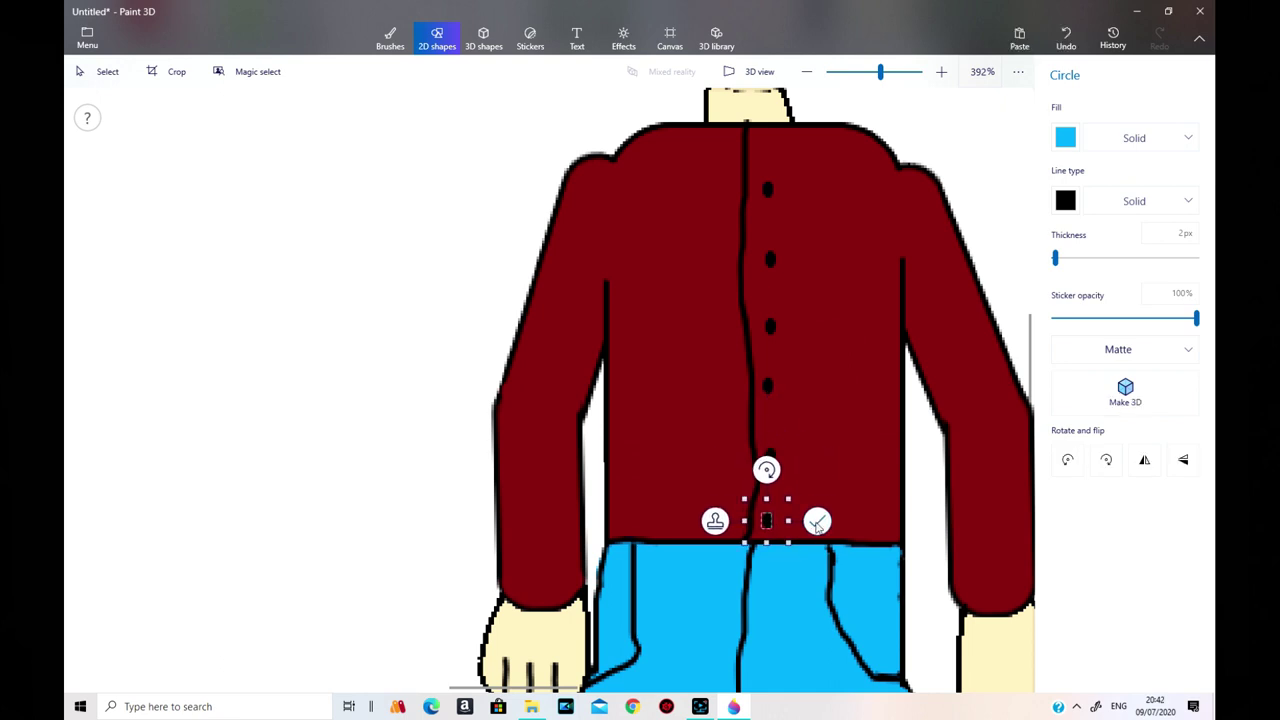
Place the last button and fill the notch in the left shoulder's outline with dark red using a 2 px Marker.
click(820, 519)
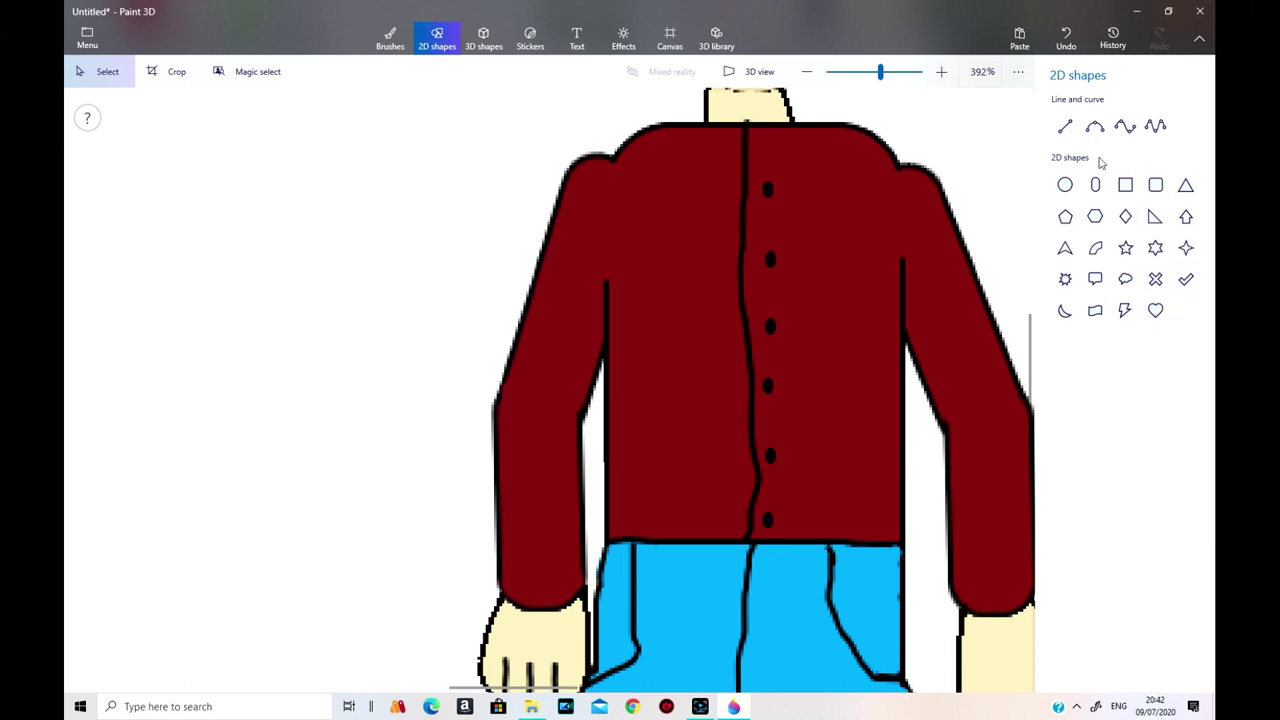
click(388, 40)
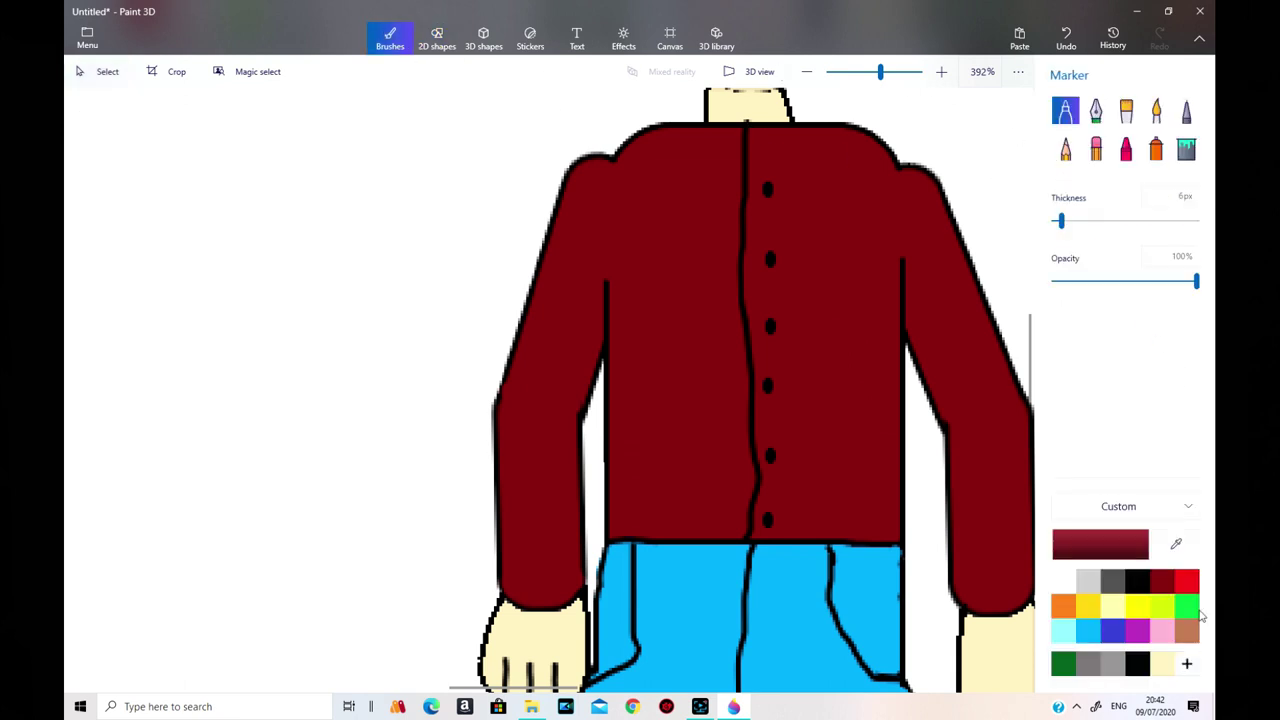
click(1162, 663)
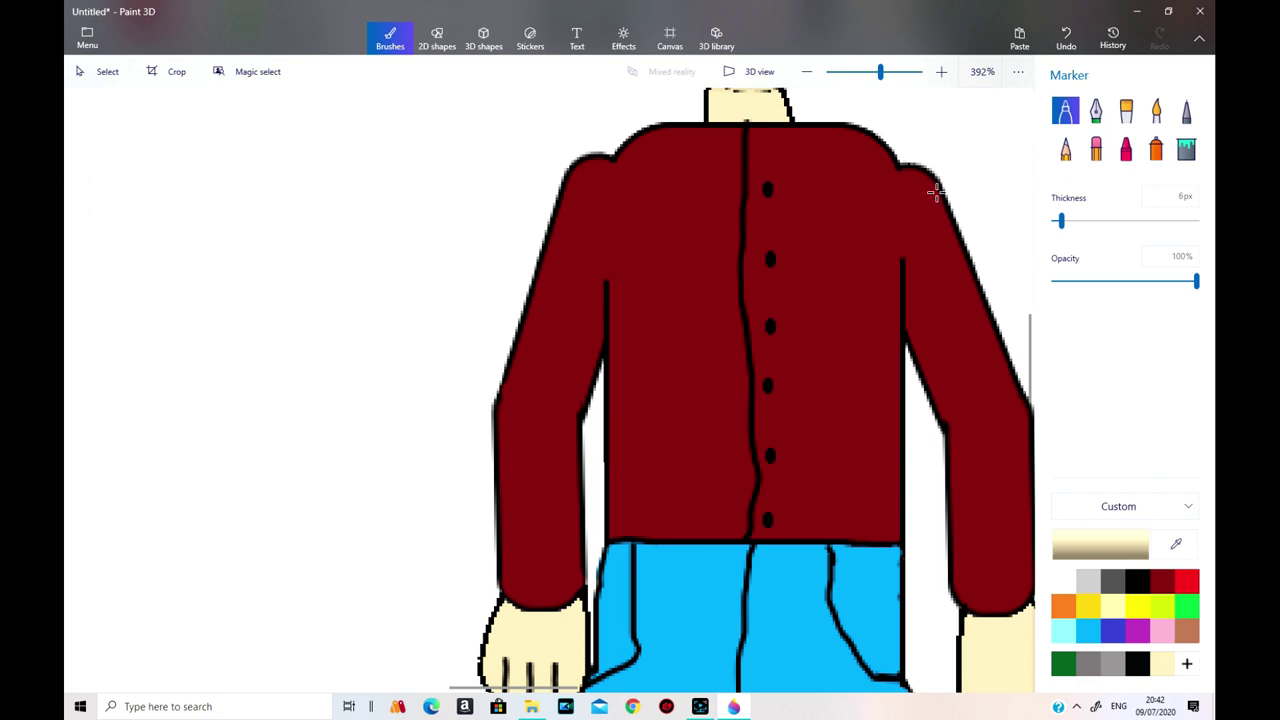
drag(1061, 221, 1058, 229)
drag(1030, 323, 1030, 286)
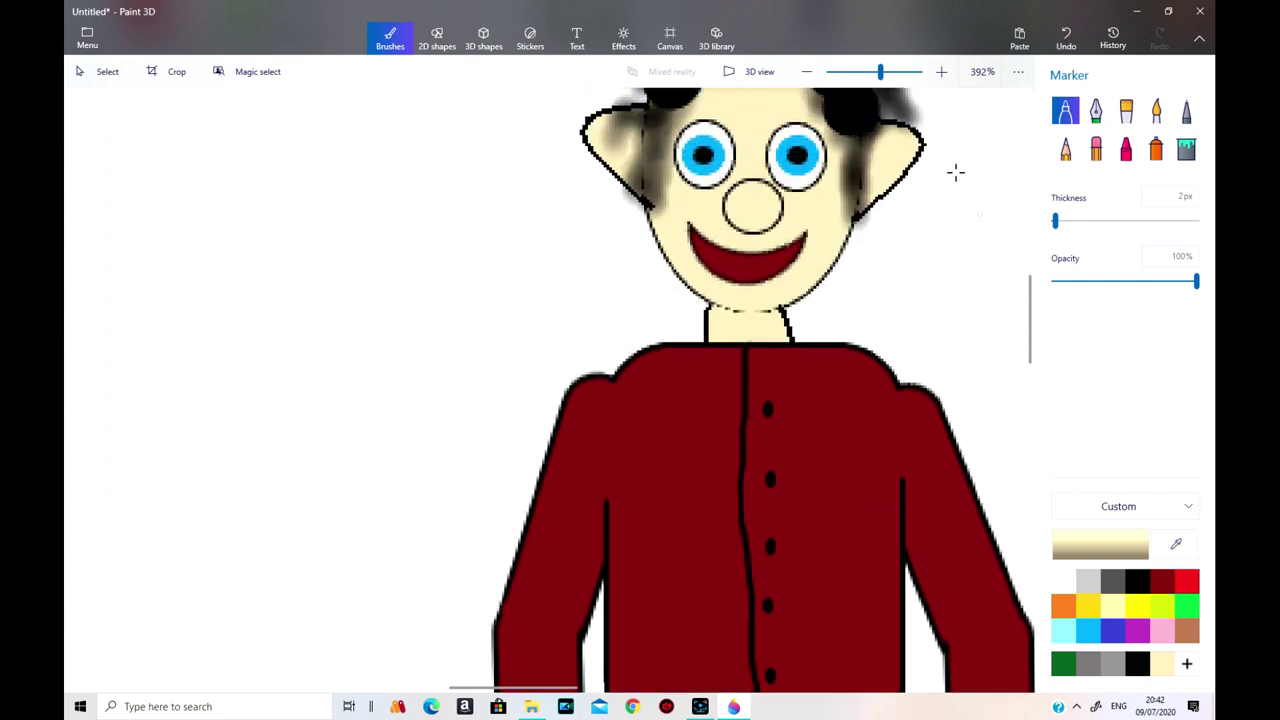
mouse_move(881, 73)
mouse_down()
mouse_move(855, 76)
mouse_move(877, 77)
mouse_up()
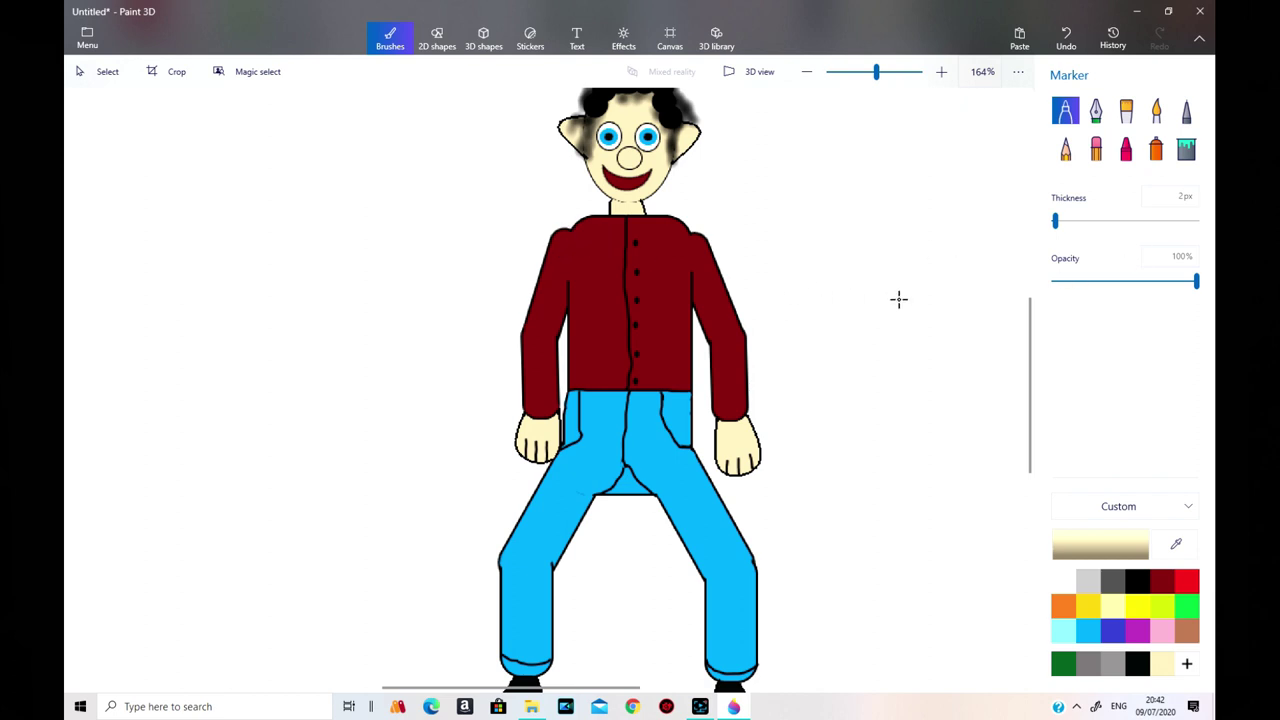
click(1162, 581)
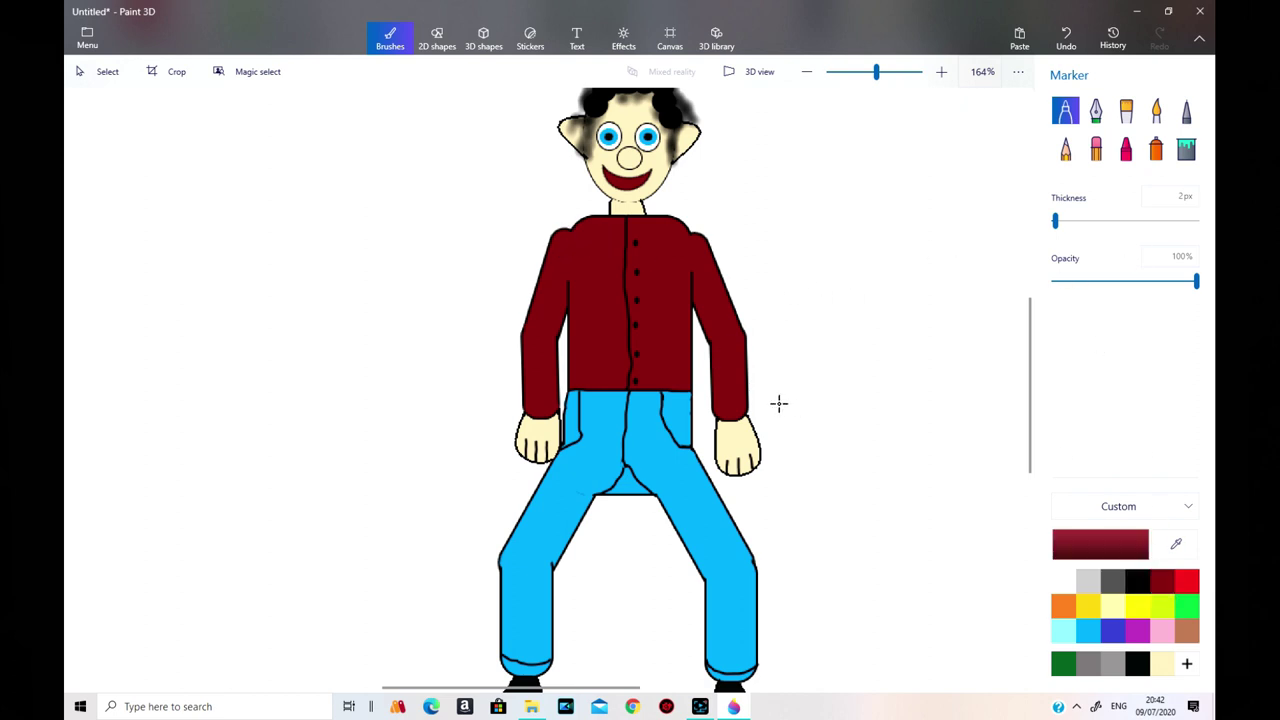
drag(876, 72, 888, 72)
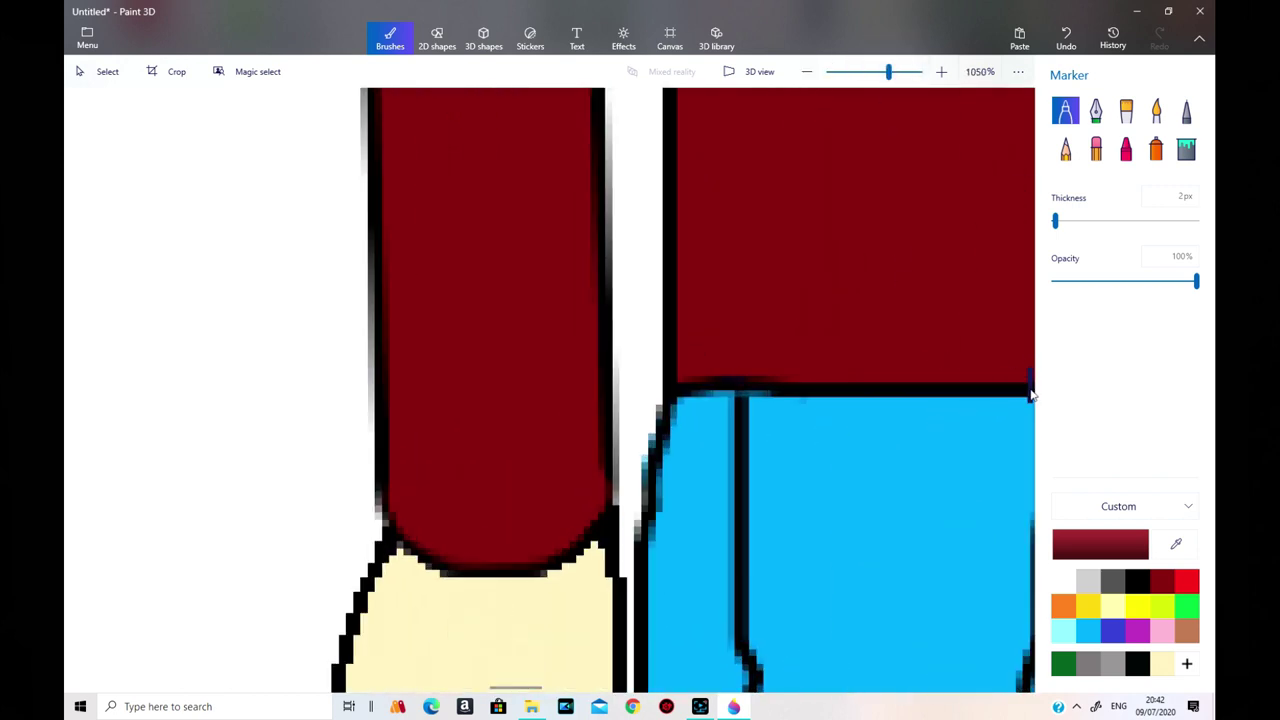
drag(1030, 393, 1029, 320)
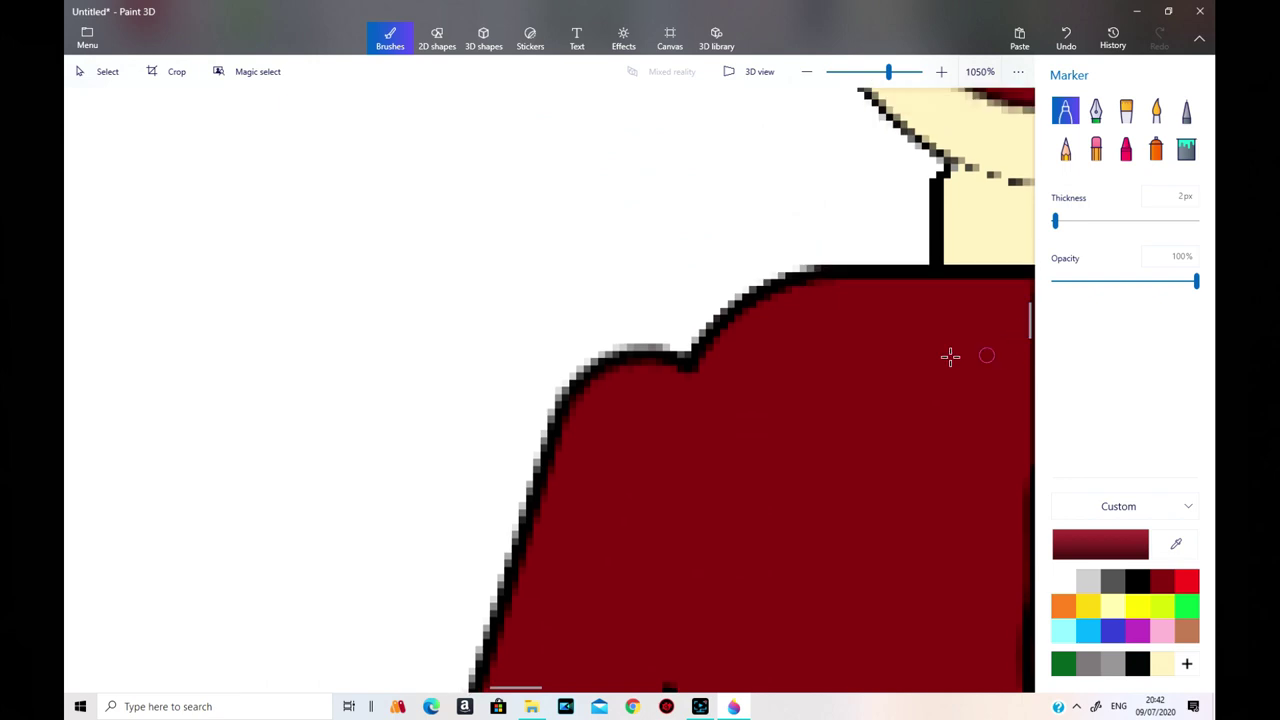
mouse_move(771, 289)
mouse_down()
mouse_move(616, 371)
mouse_move(708, 343)
mouse_move(663, 366)
mouse_move(677, 373)
mouse_move(734, 328)
mouse_move(657, 353)
mouse_move(753, 301)
mouse_move(637, 358)
mouse_move(732, 306)
mouse_move(811, 290)
mouse_up()
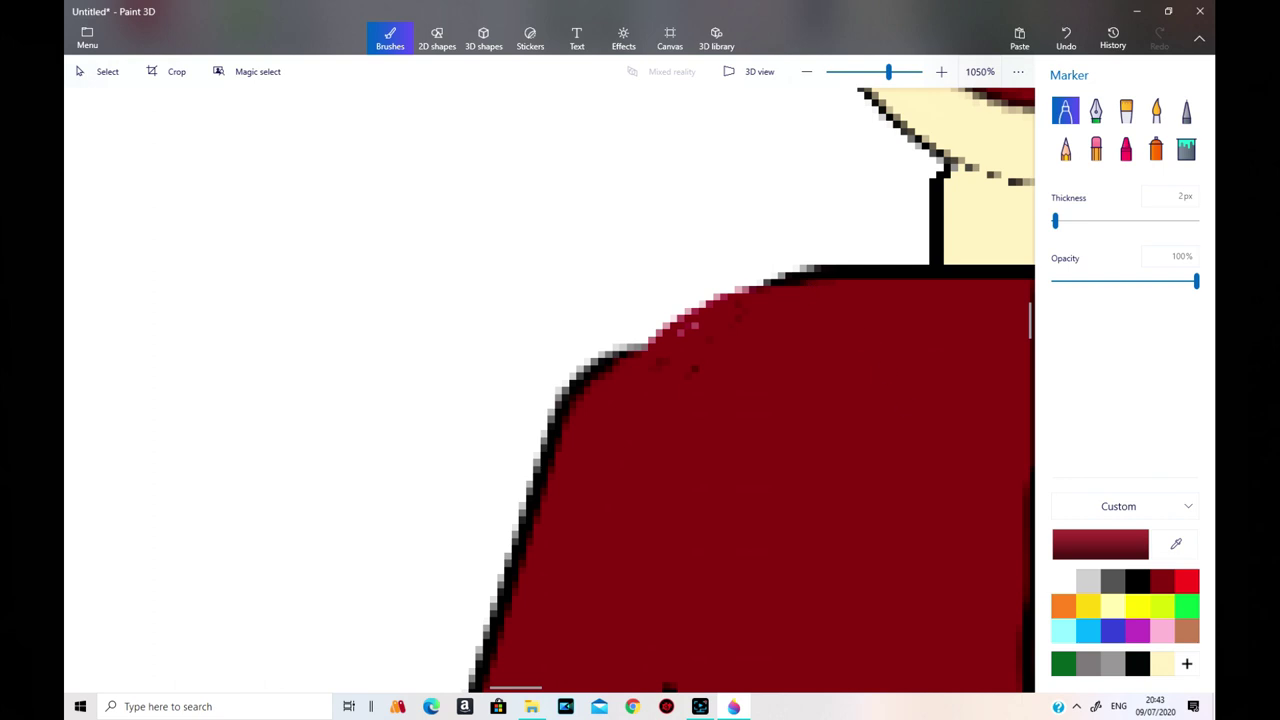
Redraw the left shoulder's outline in black at 2 px and paint over the specks beneath it with dark red at 23 px.
click(1138, 582)
mouse_move(797, 275)
mouse_down()
mouse_move(728, 292)
mouse_move(591, 366)
mouse_up()
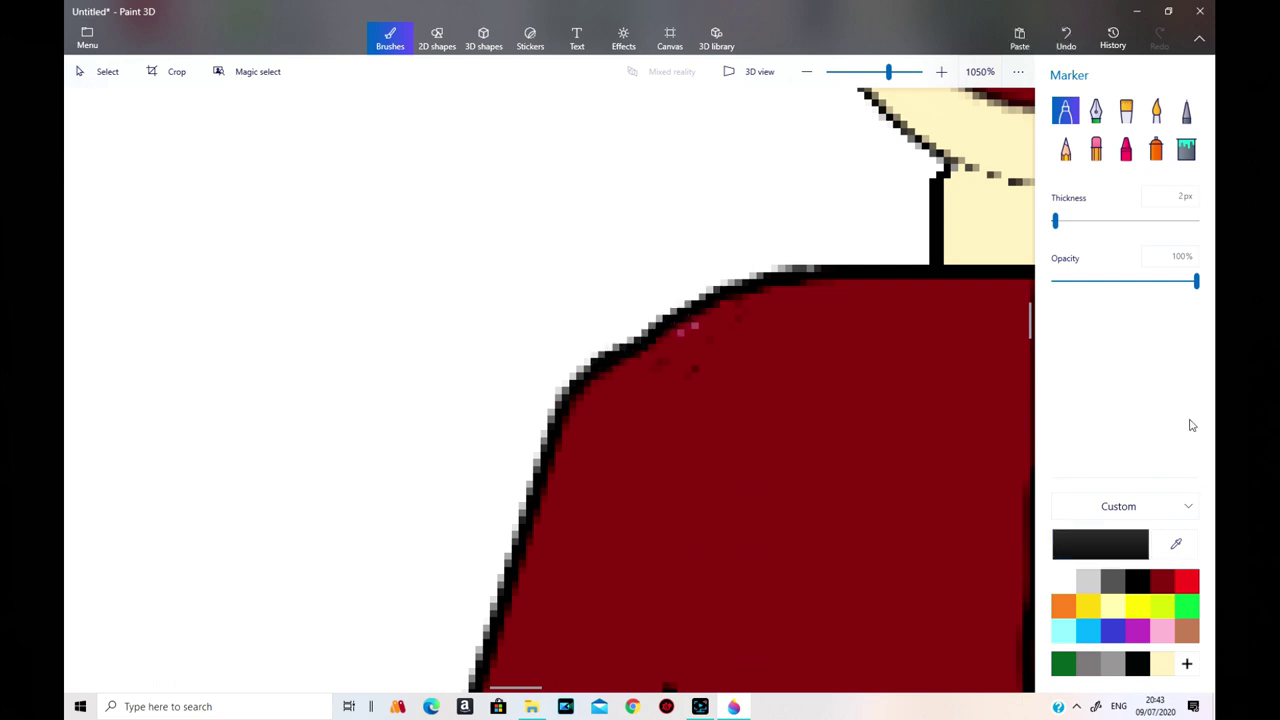
click(1160, 582)
drag(1055, 221, 1085, 224)
mouse_move(764, 331)
mouse_down()
mouse_move(769, 396)
mouse_move(761, 375)
mouse_move(681, 427)
mouse_up()
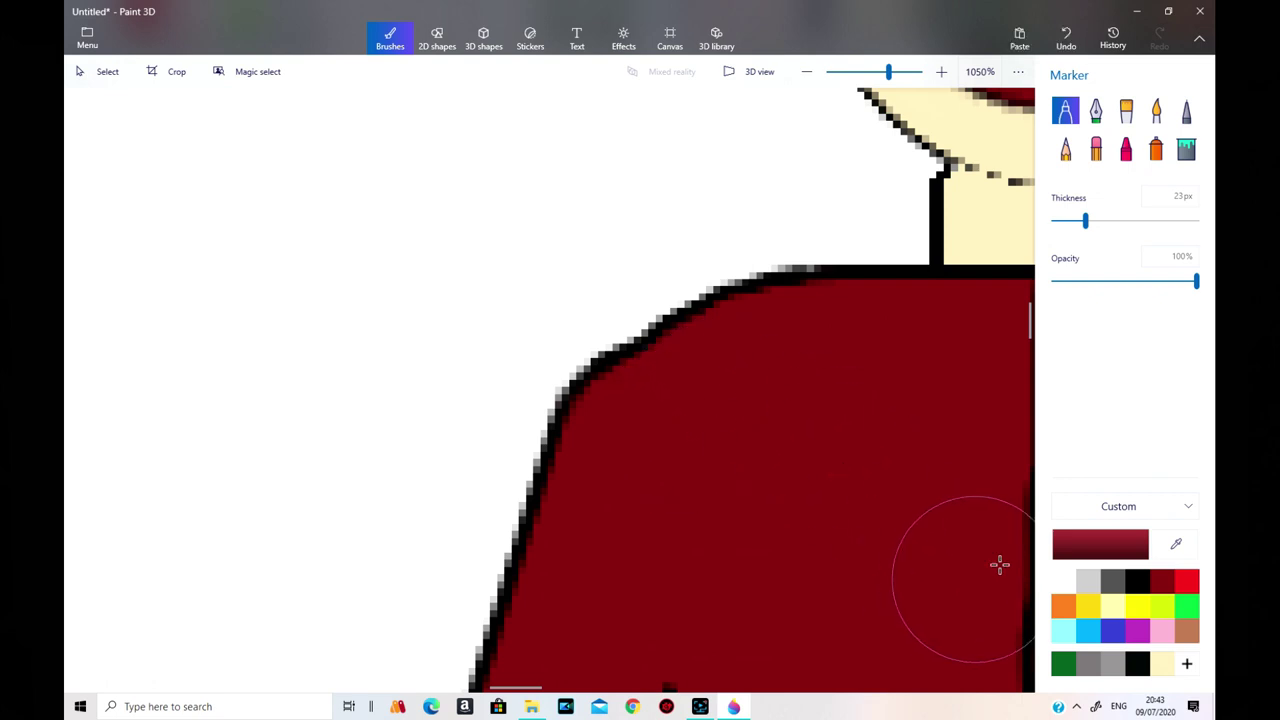
Fill the notch in the right shoulder's outline with dark red using a 5 px Marker.
drag(1085, 221, 1058, 222)
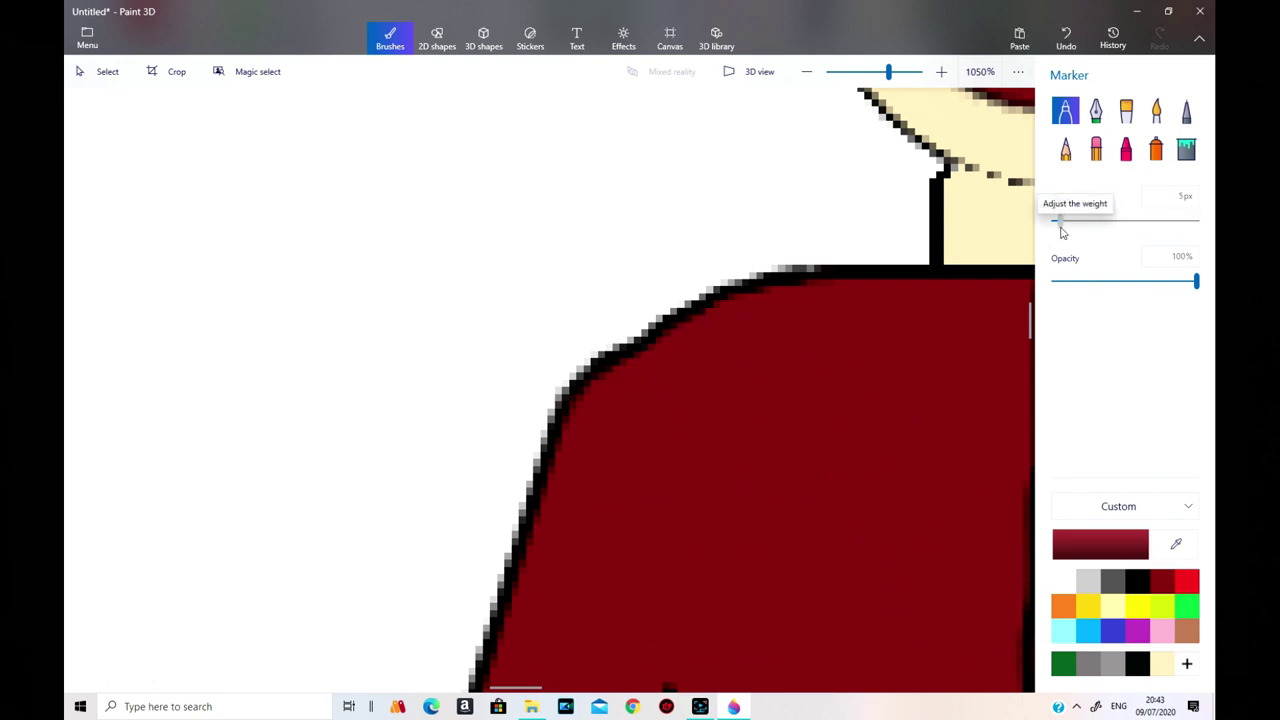
drag(528, 690, 585, 700)
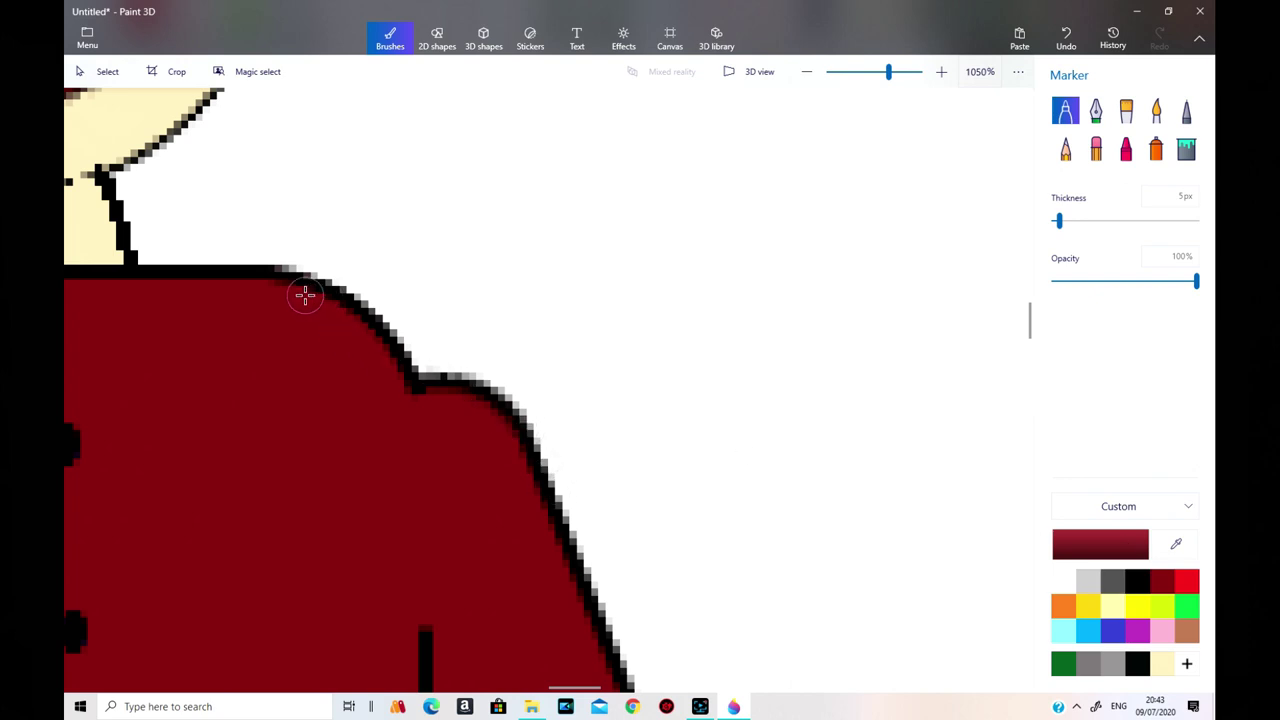
mouse_move(317, 297)
mouse_down()
mouse_move(406, 346)
mouse_move(479, 419)
mouse_move(461, 396)
mouse_move(369, 365)
mouse_move(463, 411)
mouse_move(418, 354)
mouse_move(372, 346)
mouse_up()
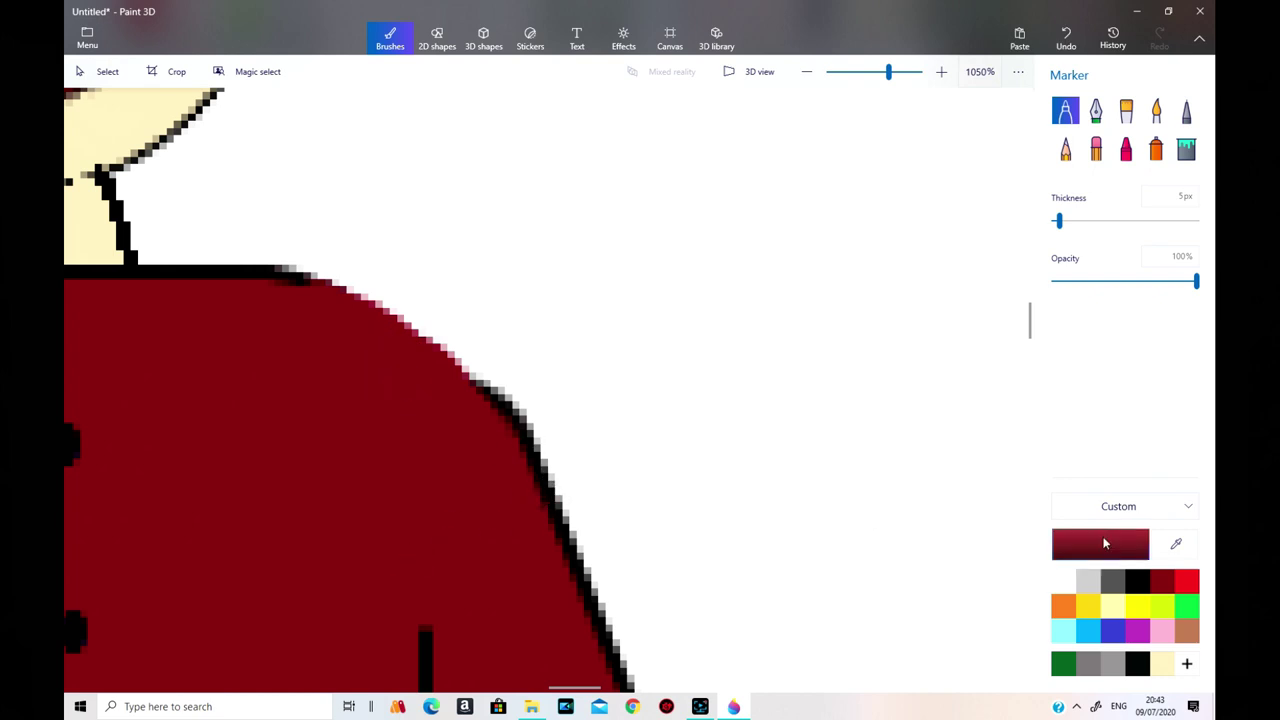
Redraw the right shoulder's outline as a smooth black curve with a 2 px Marker.
click(1137, 581)
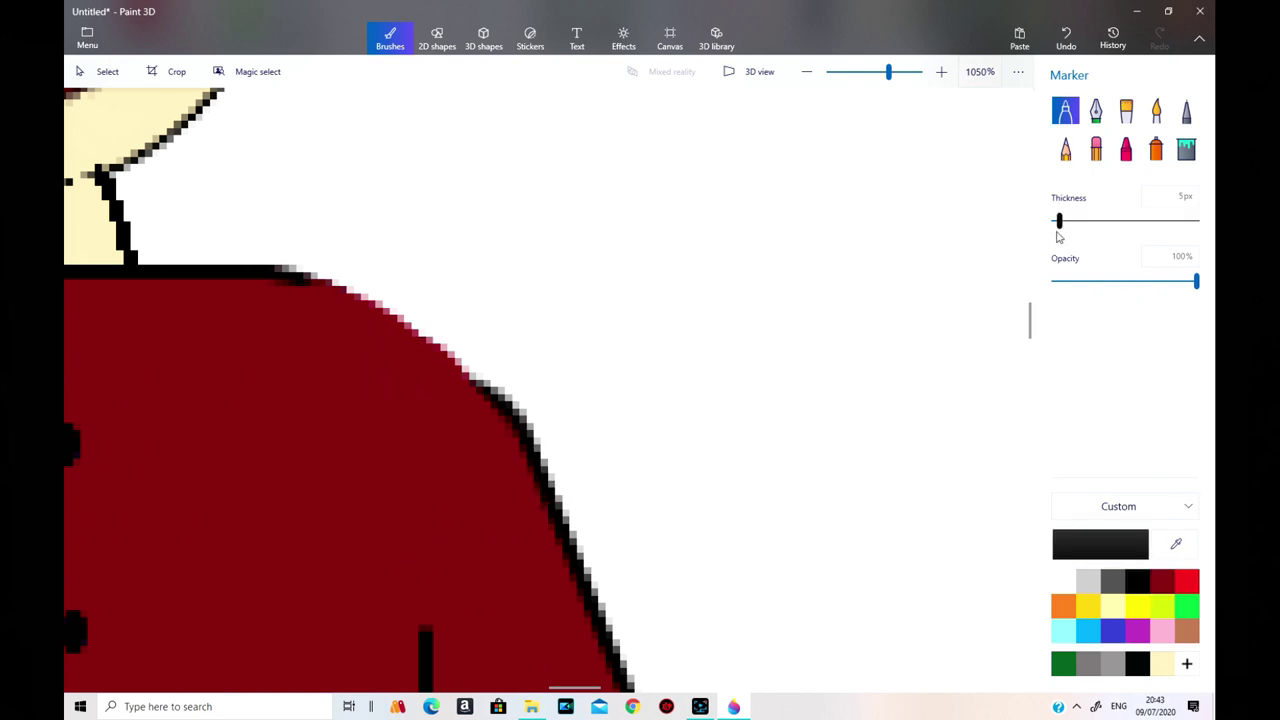
drag(1062, 230, 1055, 232)
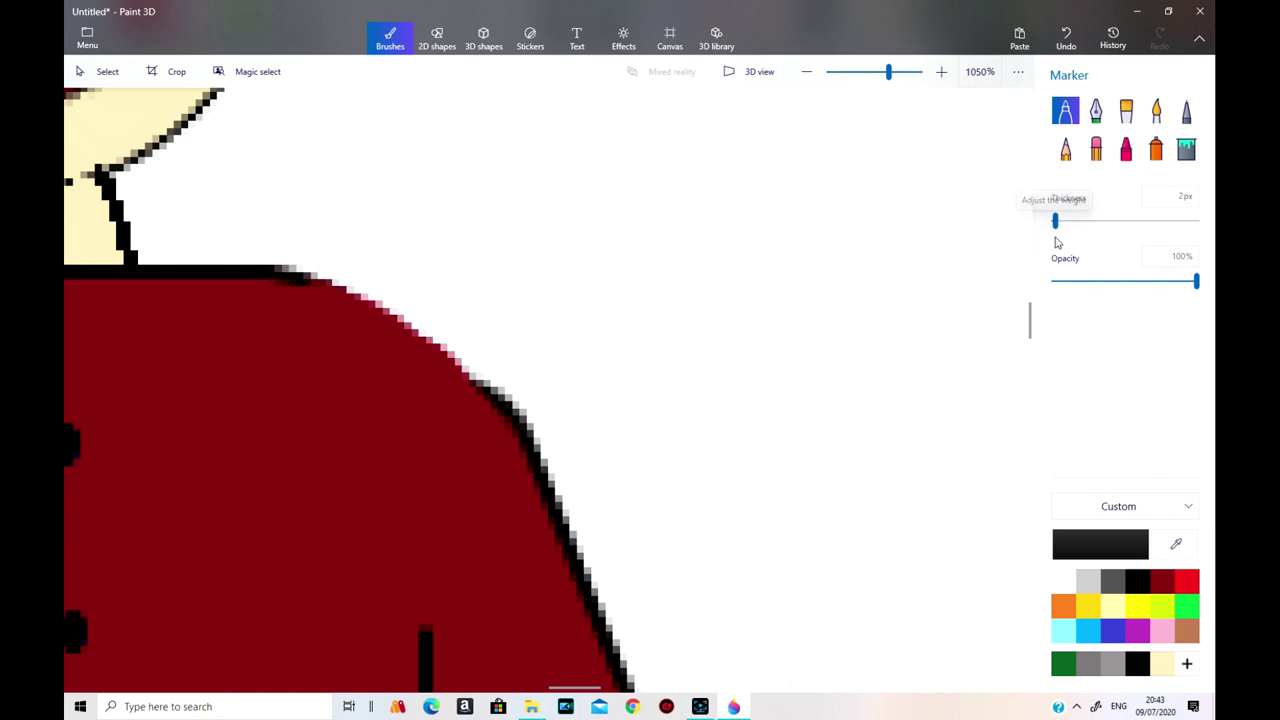
mouse_move(497, 397)
mouse_down()
mouse_move(391, 306)
mouse_move(300, 277)
mouse_up()
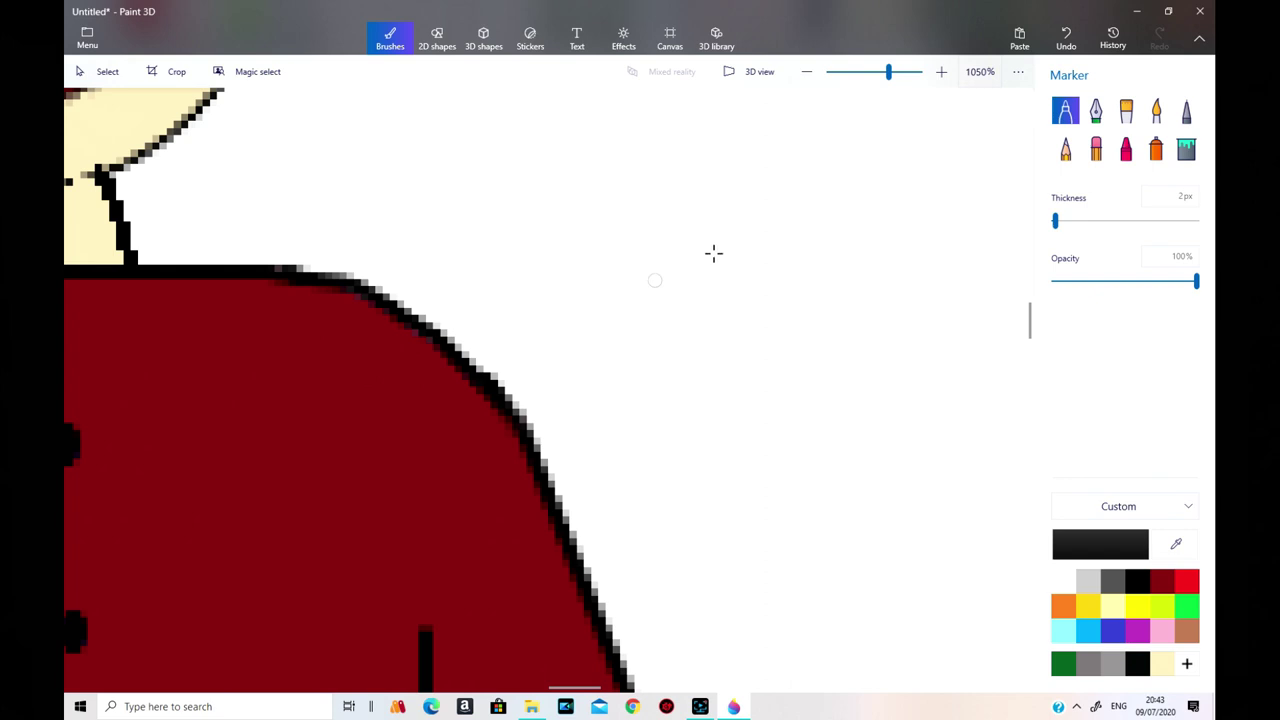
drag(886, 75, 873, 75)
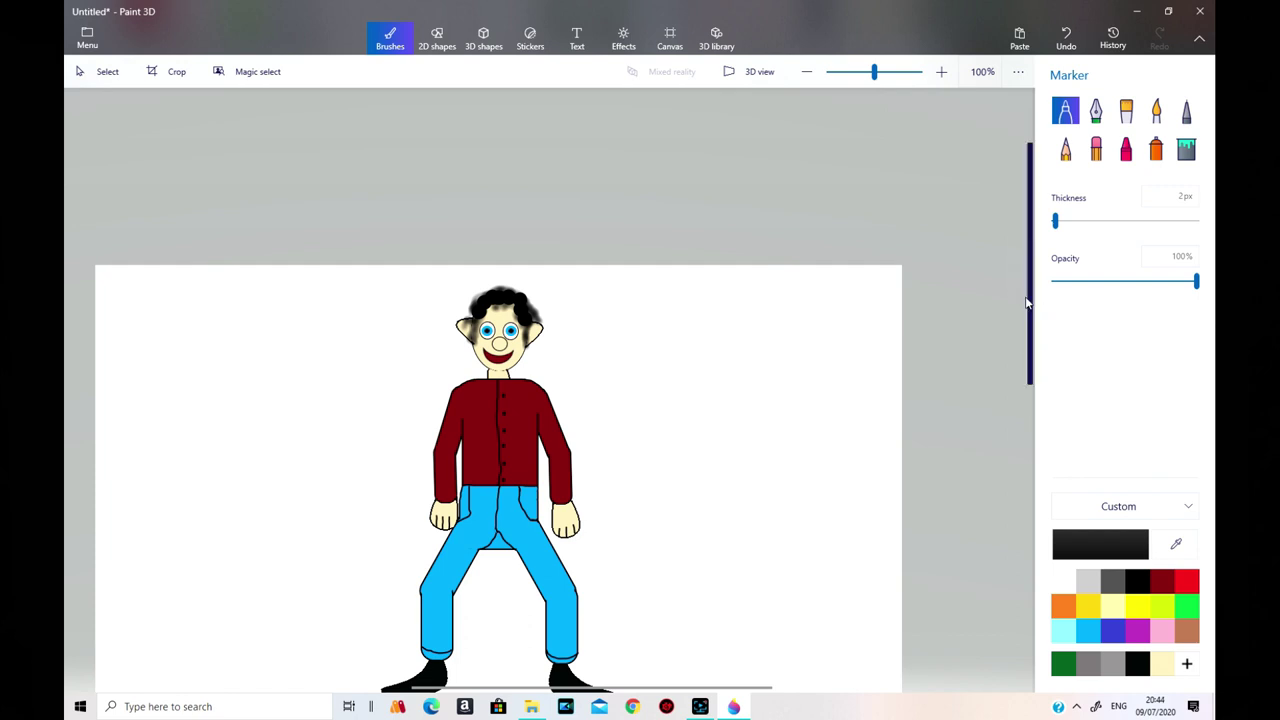
drag(1030, 307, 1034, 421)
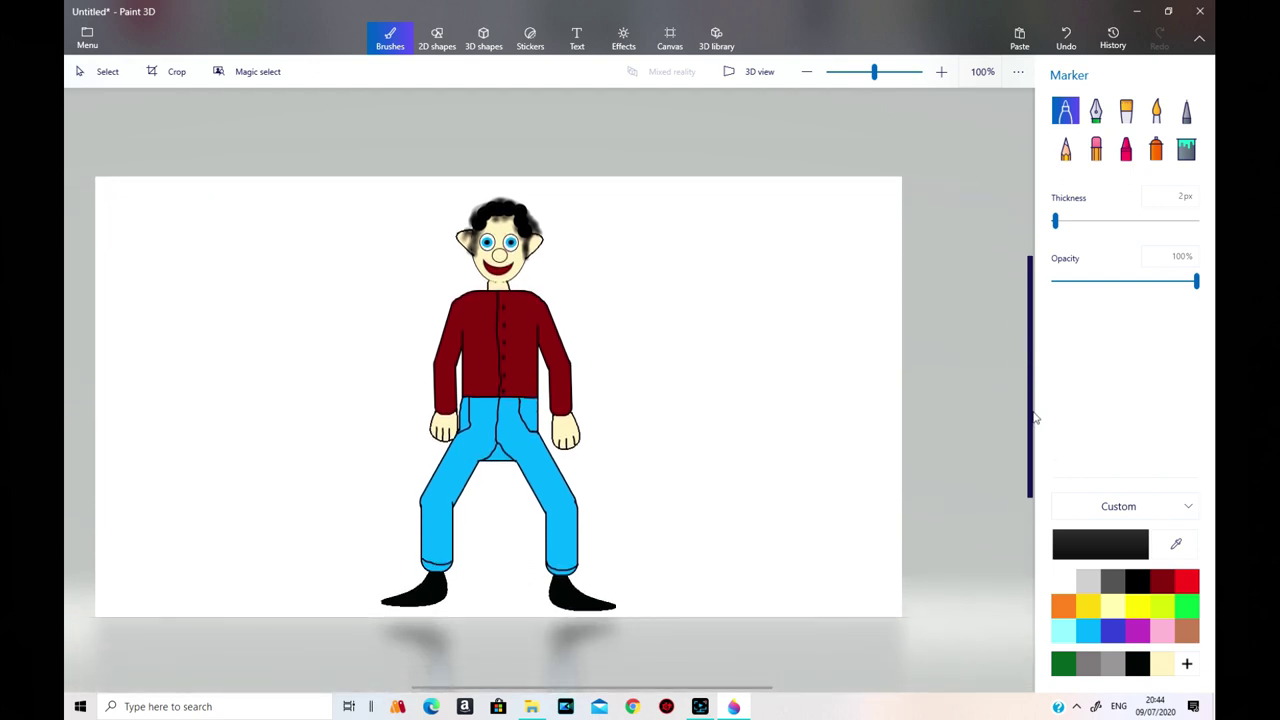
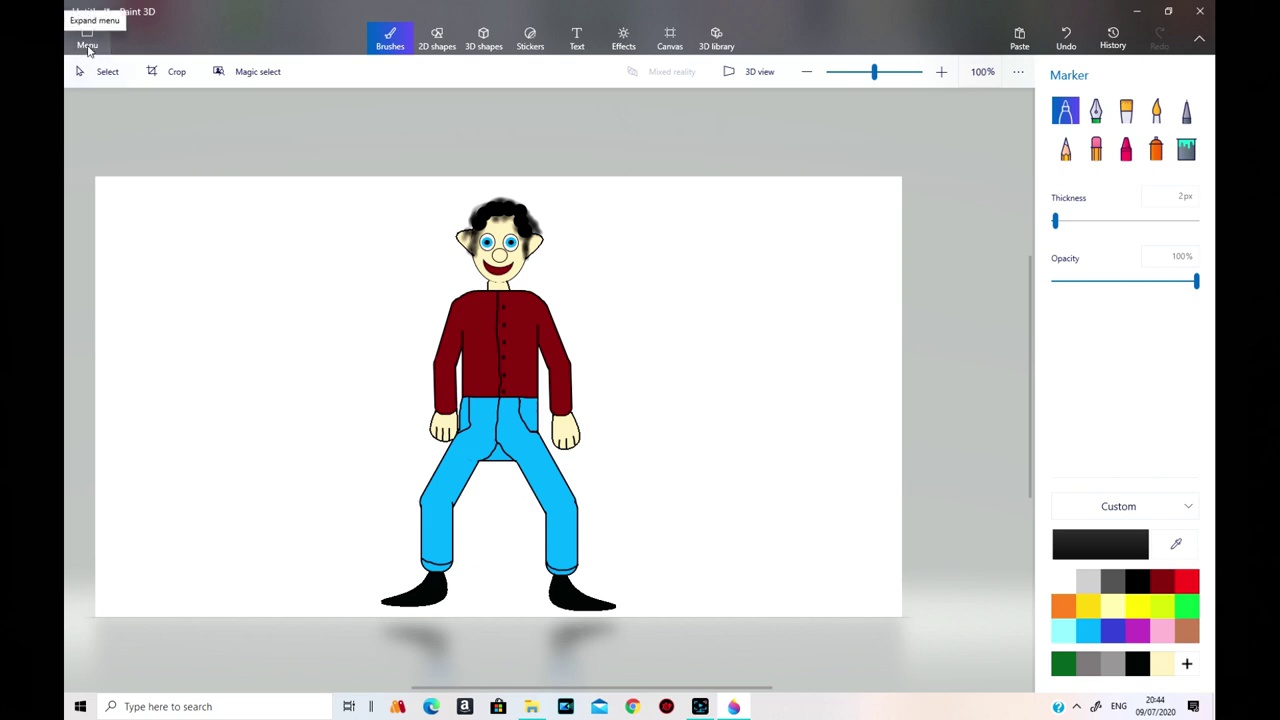
Save a copy of the drawing to the Desktop as the PNG image Untitled2.png.
click(88, 46)
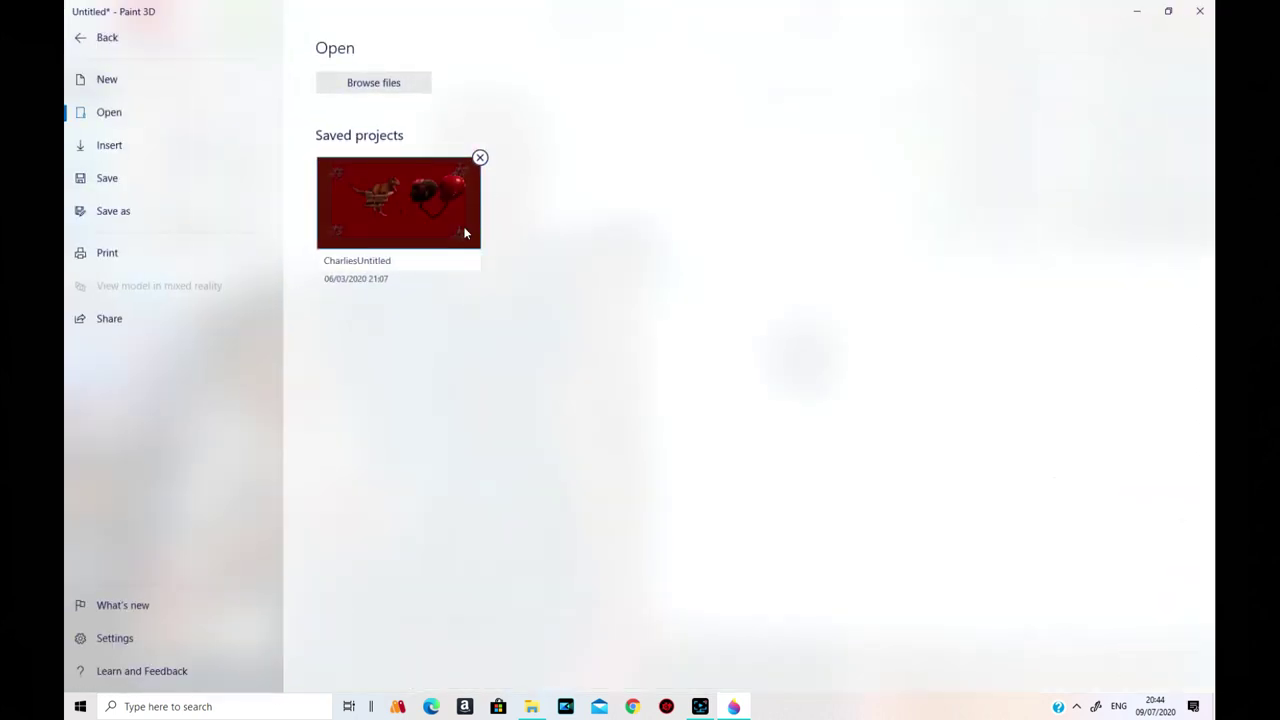
click(124, 211)
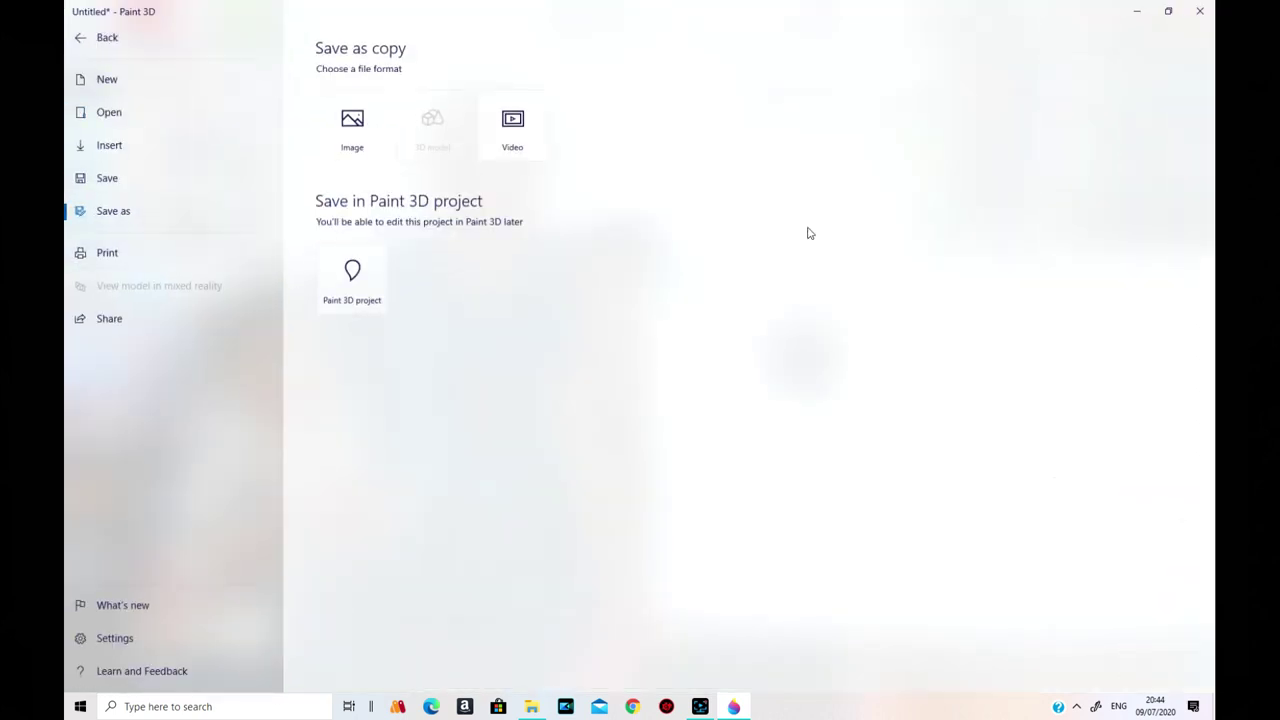
click(358, 138)
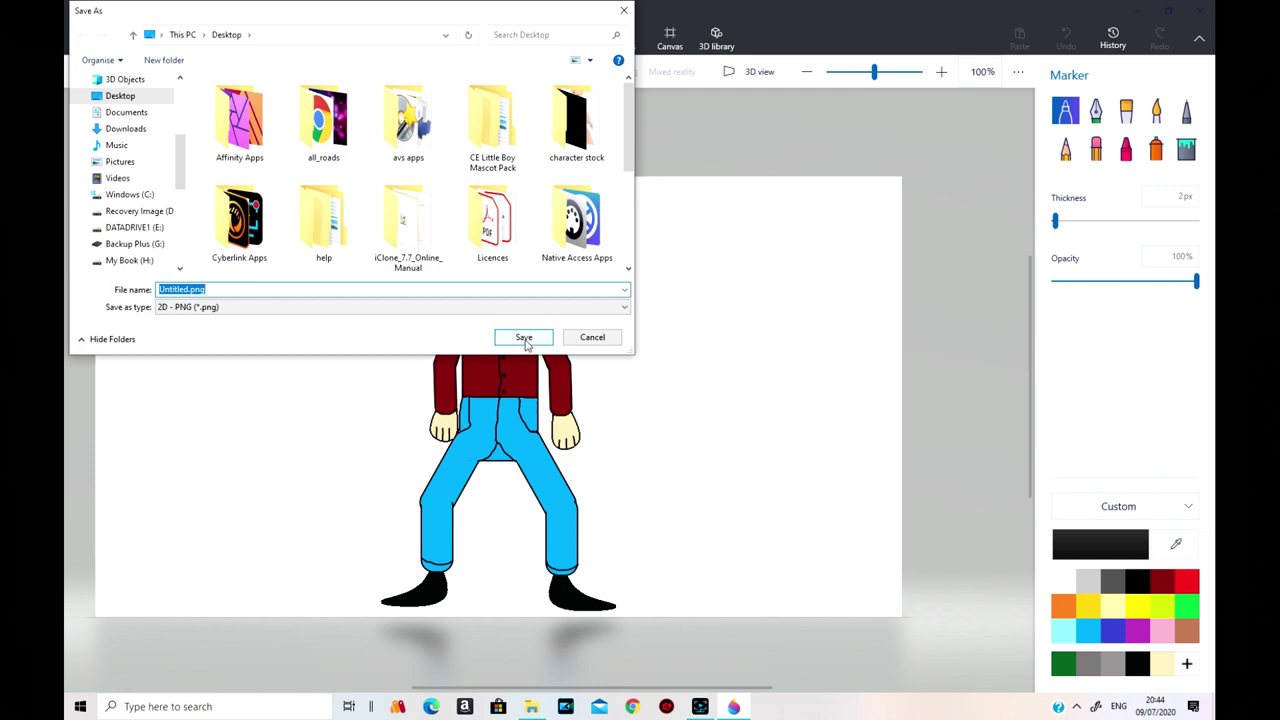
click(178, 289)
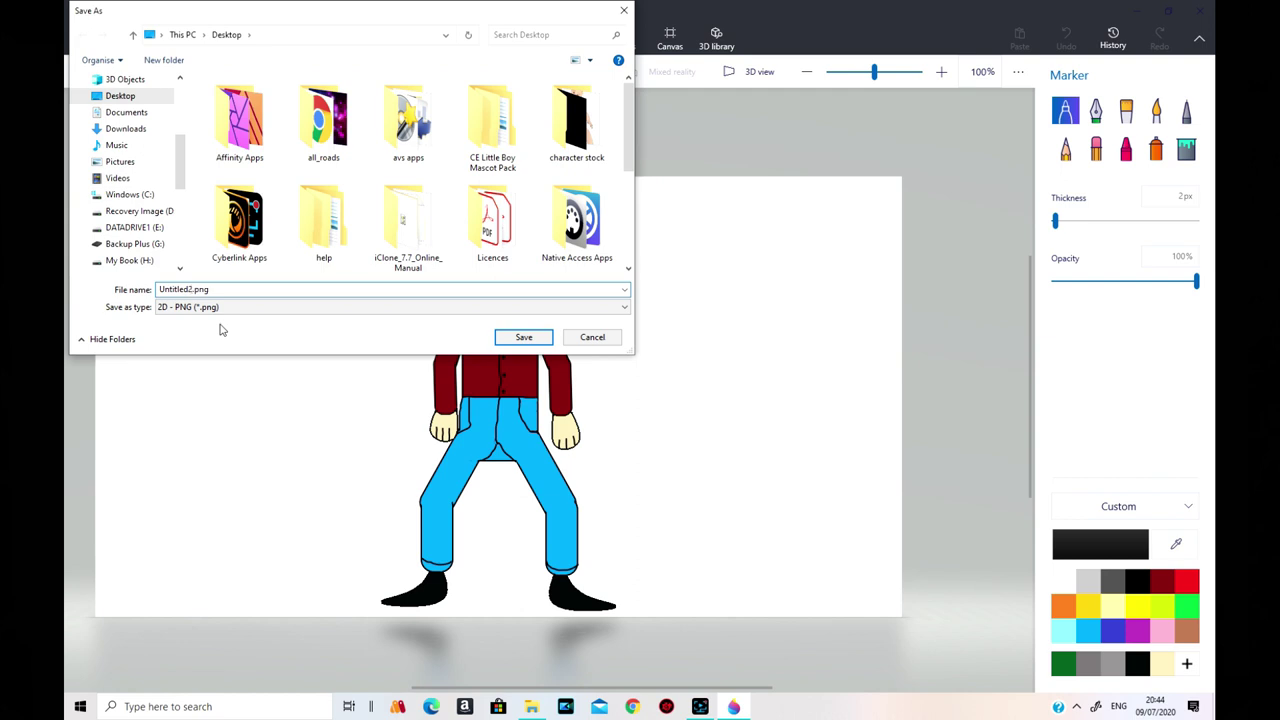
click(530, 340)
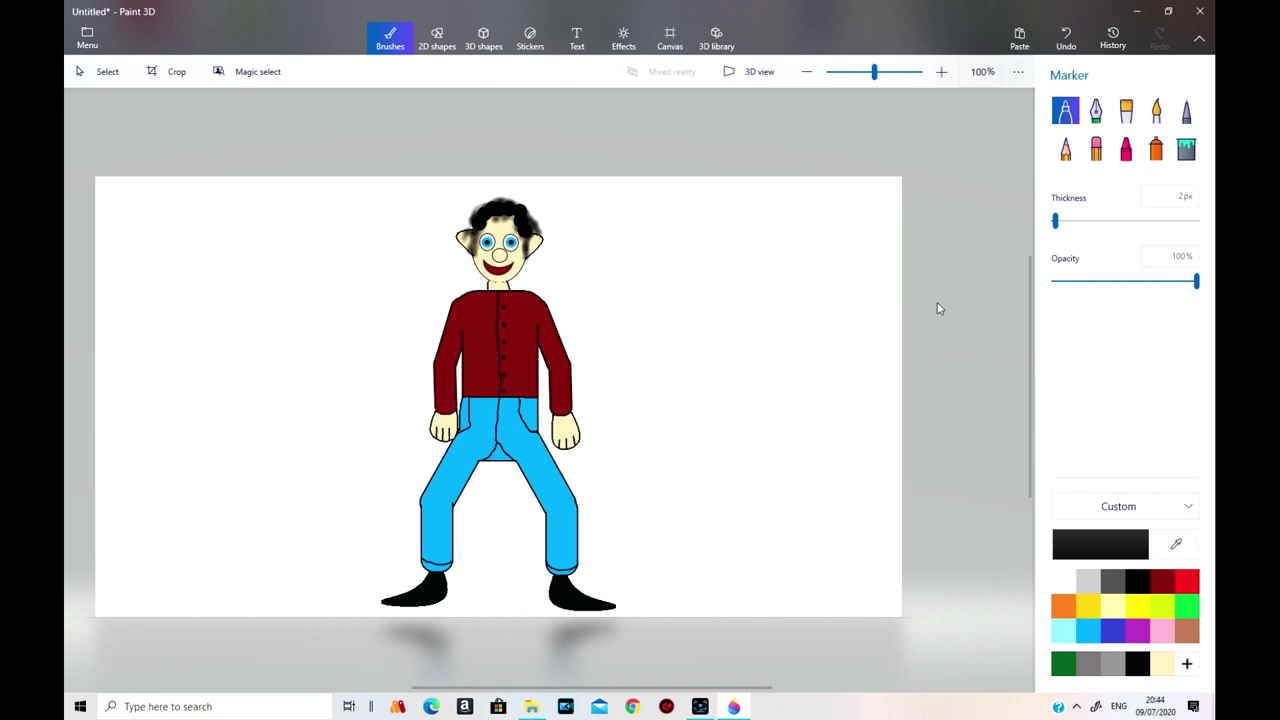
Open Untitled2.png from the desktop in Photos to check the saved image, and switch back to Paint 3D.
click(1134, 12)
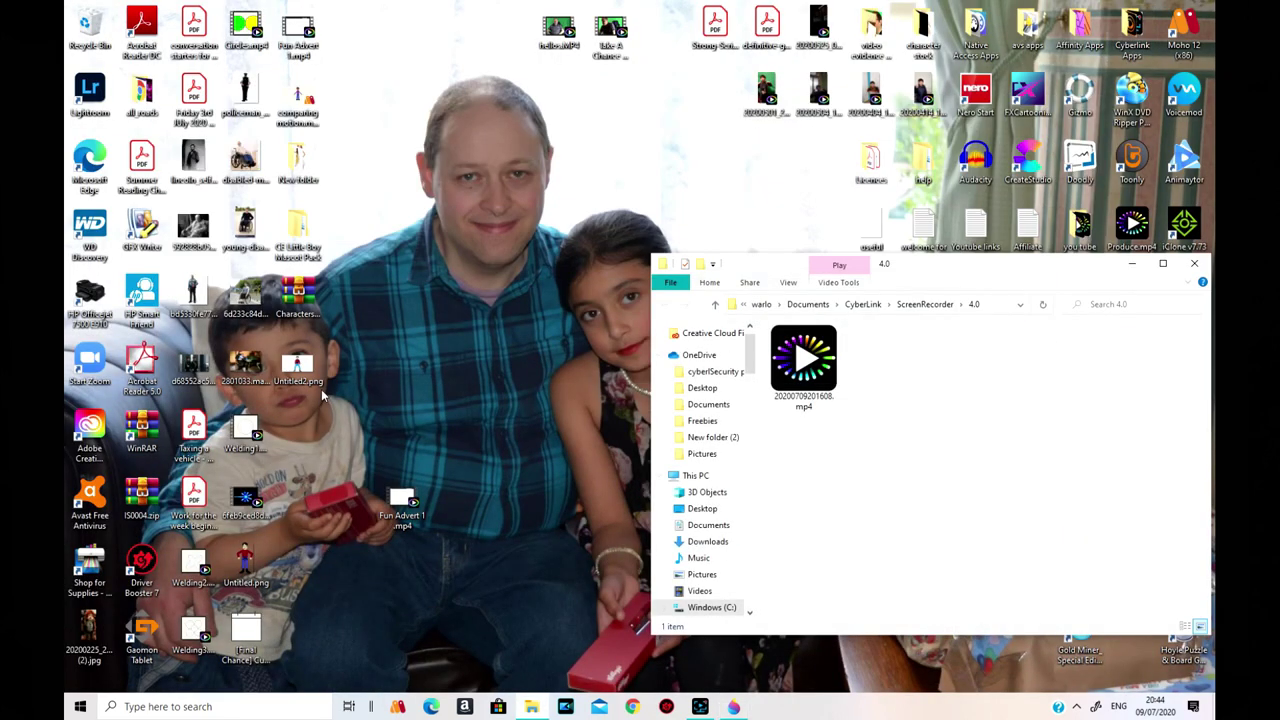
click(297, 368)
double_click(297, 368)
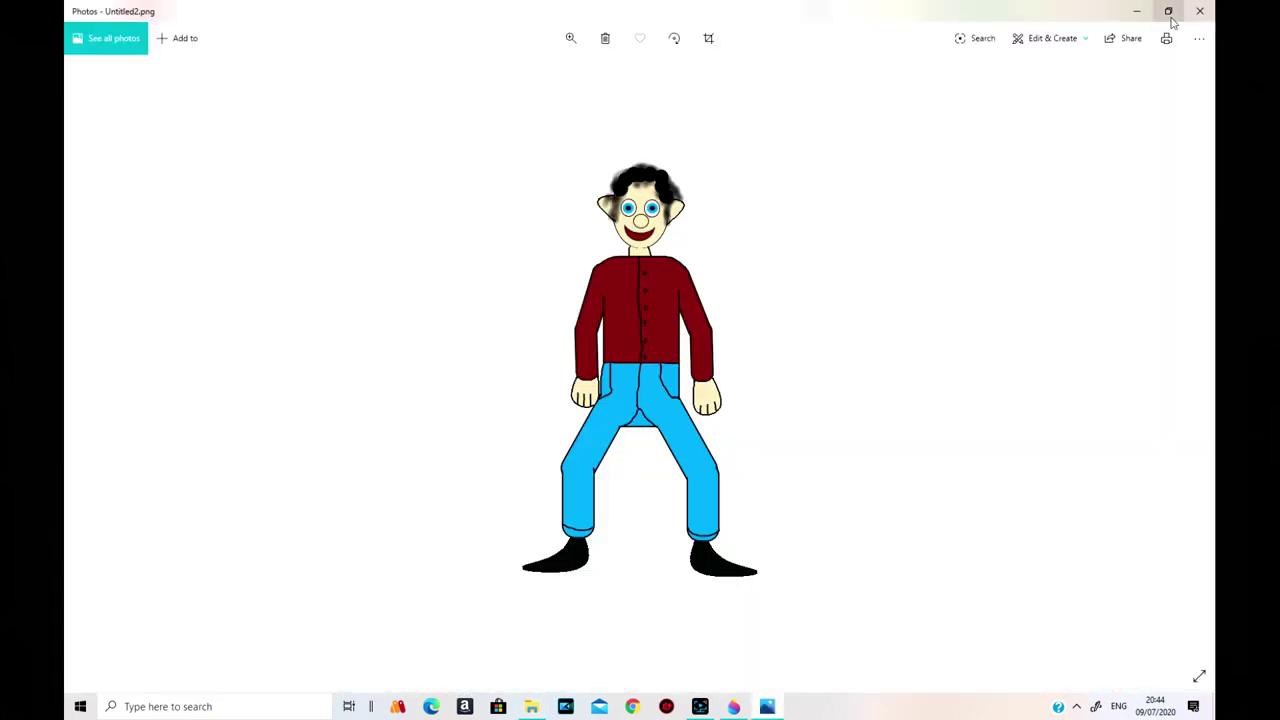
click(1137, 11)
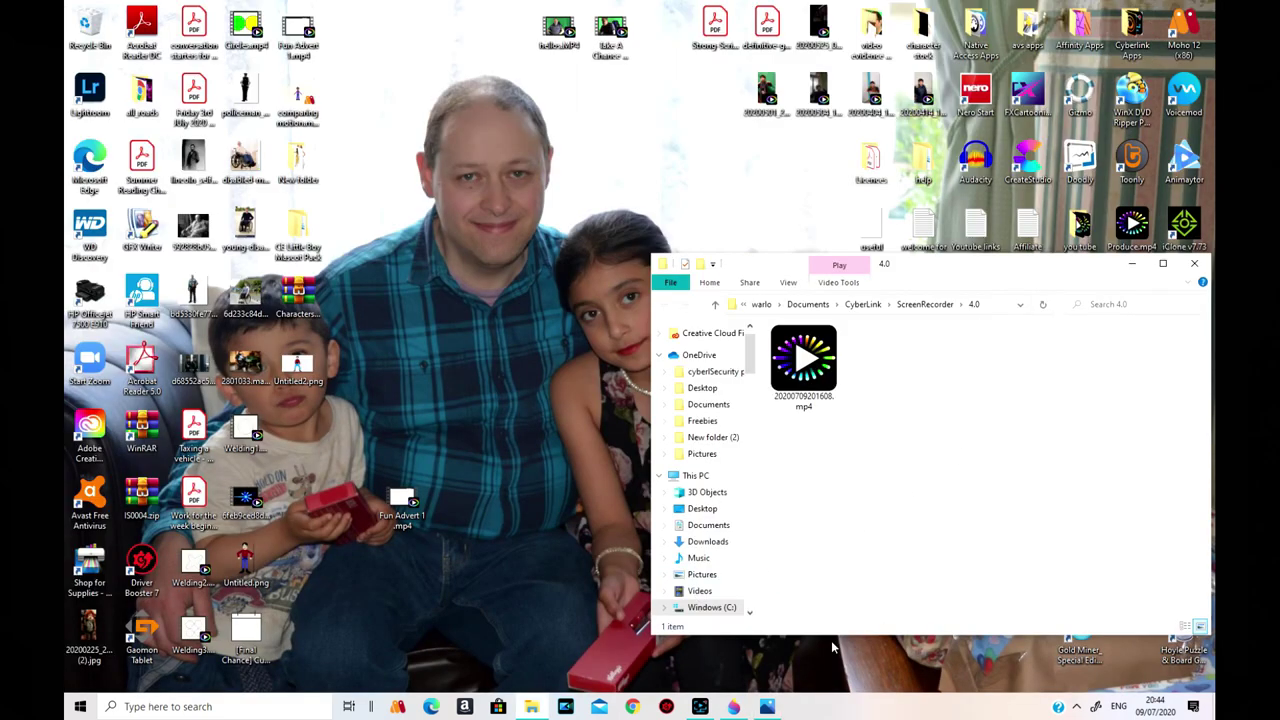
click(765, 707)
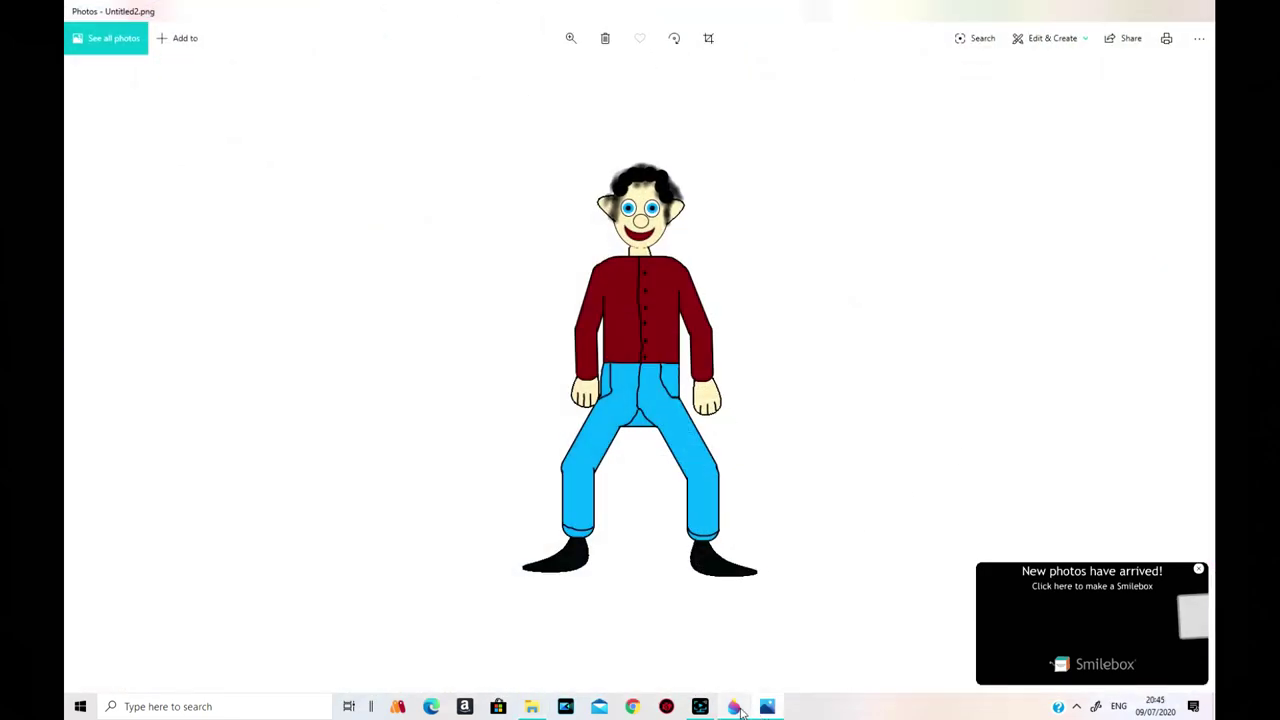
click(733, 706)
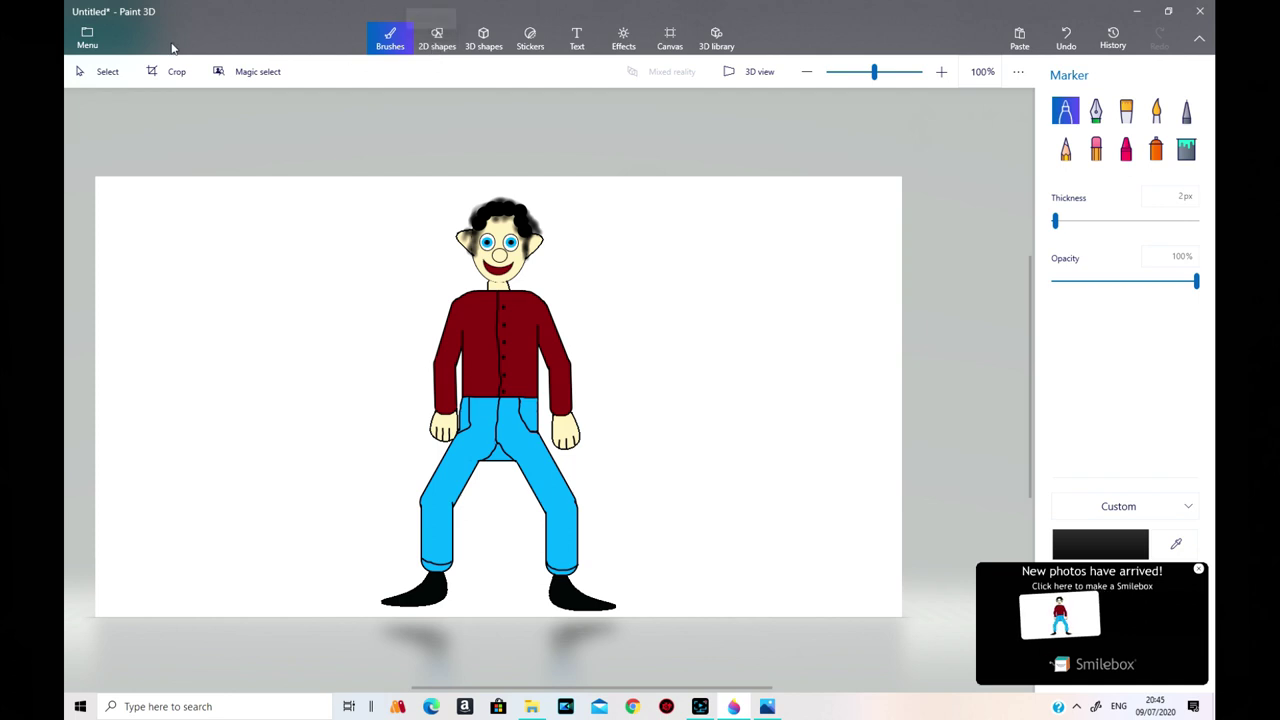
click(80, 42)
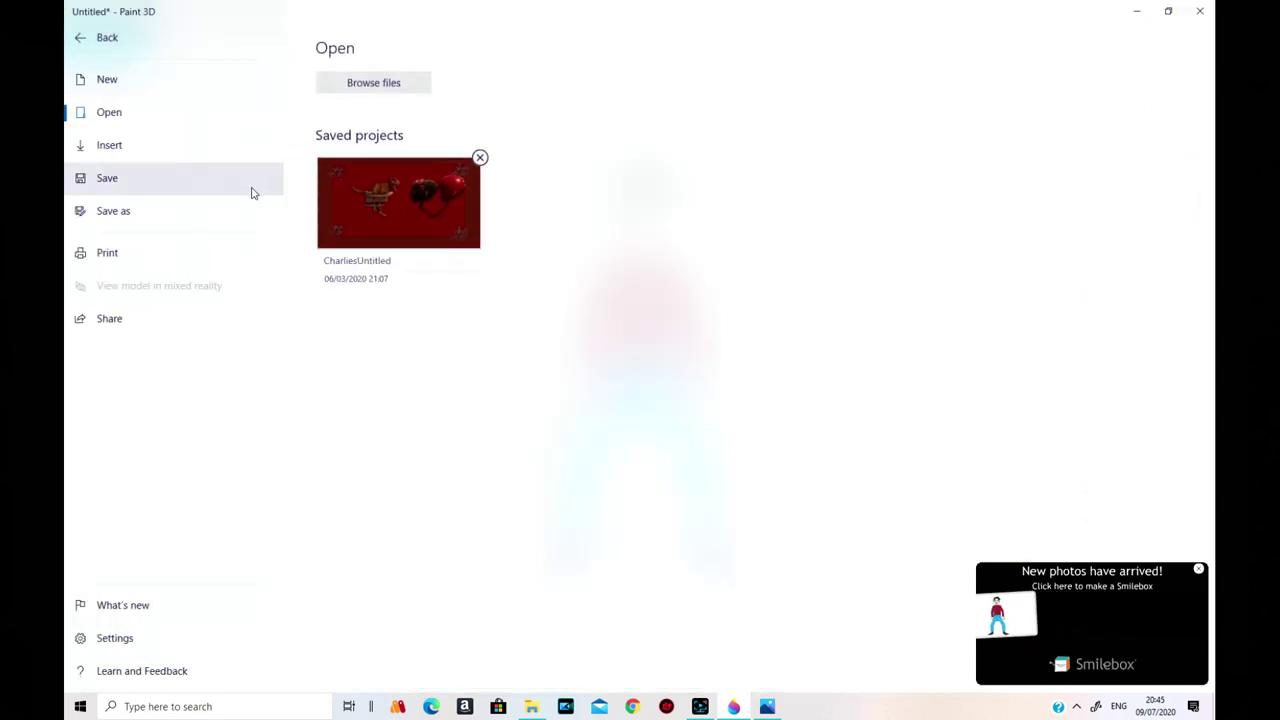
click(224, 222)
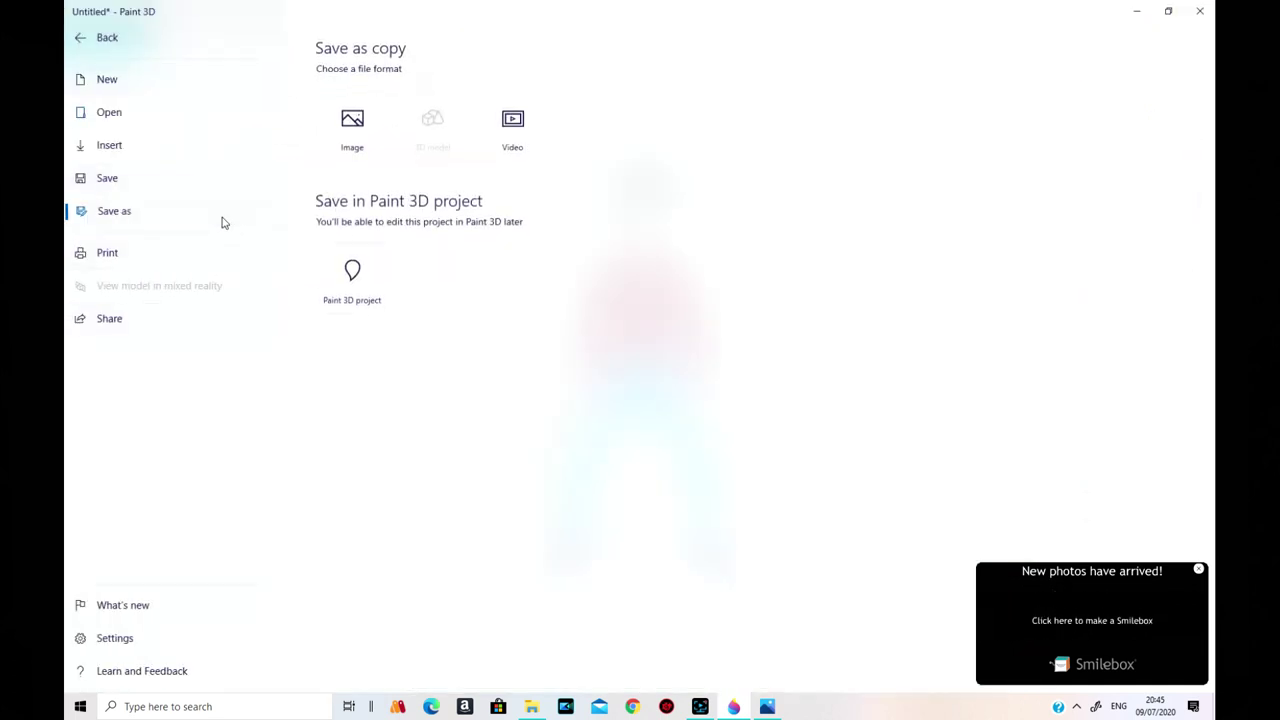
click(366, 134)
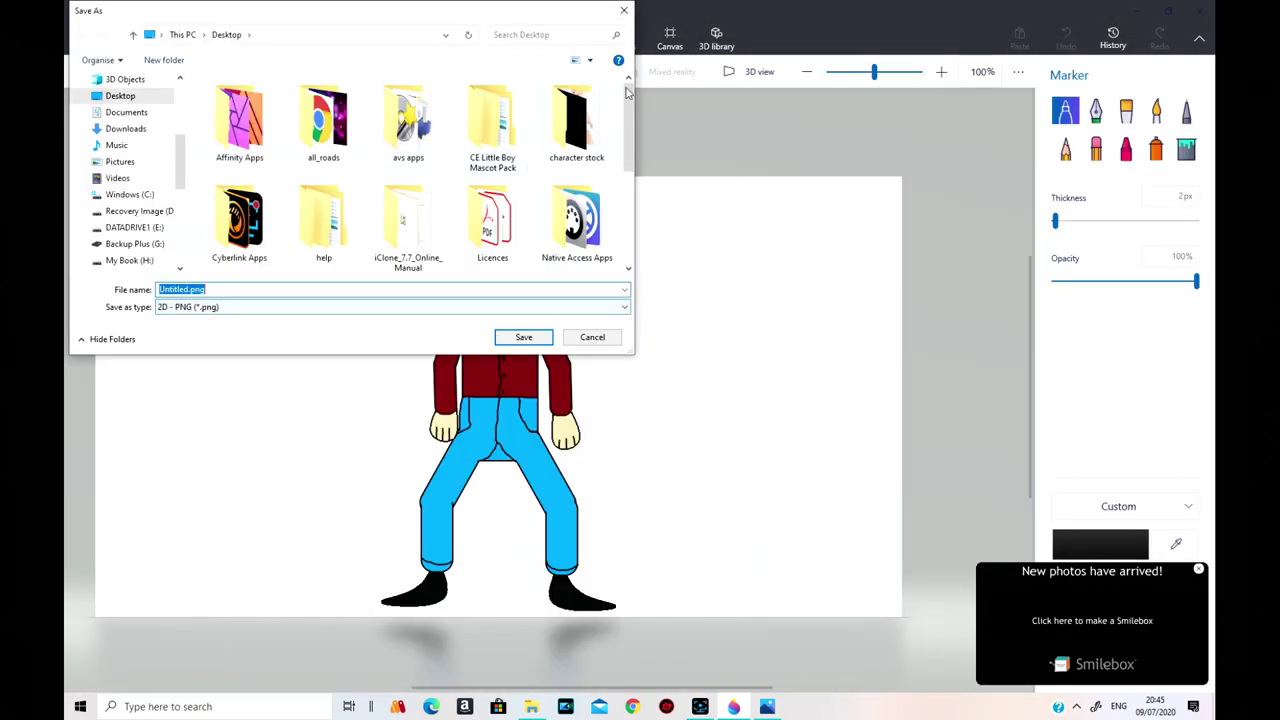
click(620, 11)
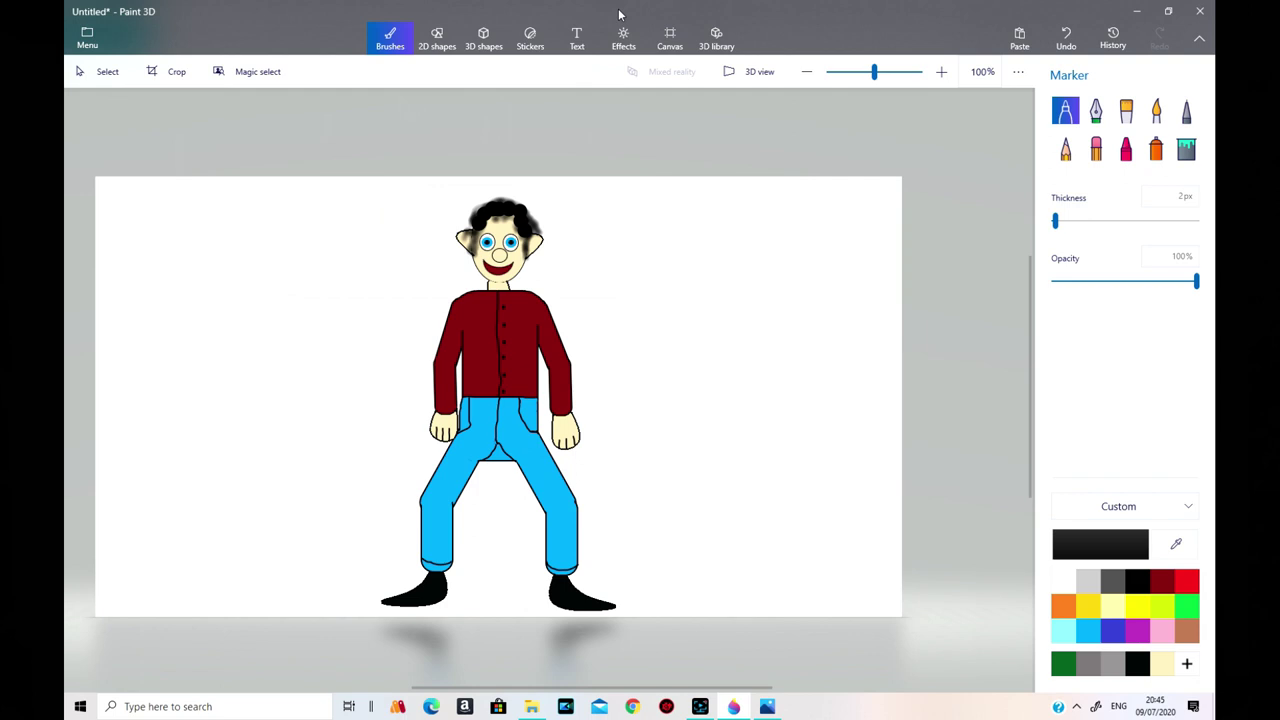
click(1018, 71)
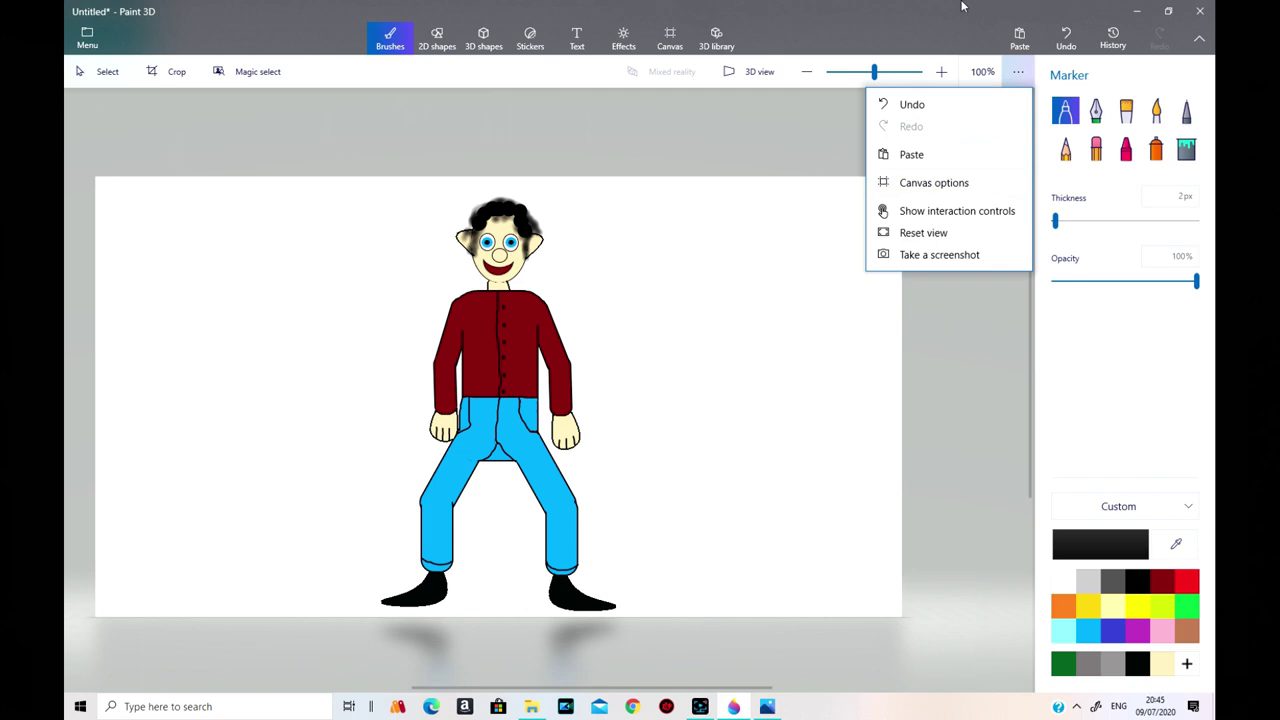
Close Paint 3D without saving the project, and close Photos and the File Explorer window.
click(1200, 11)
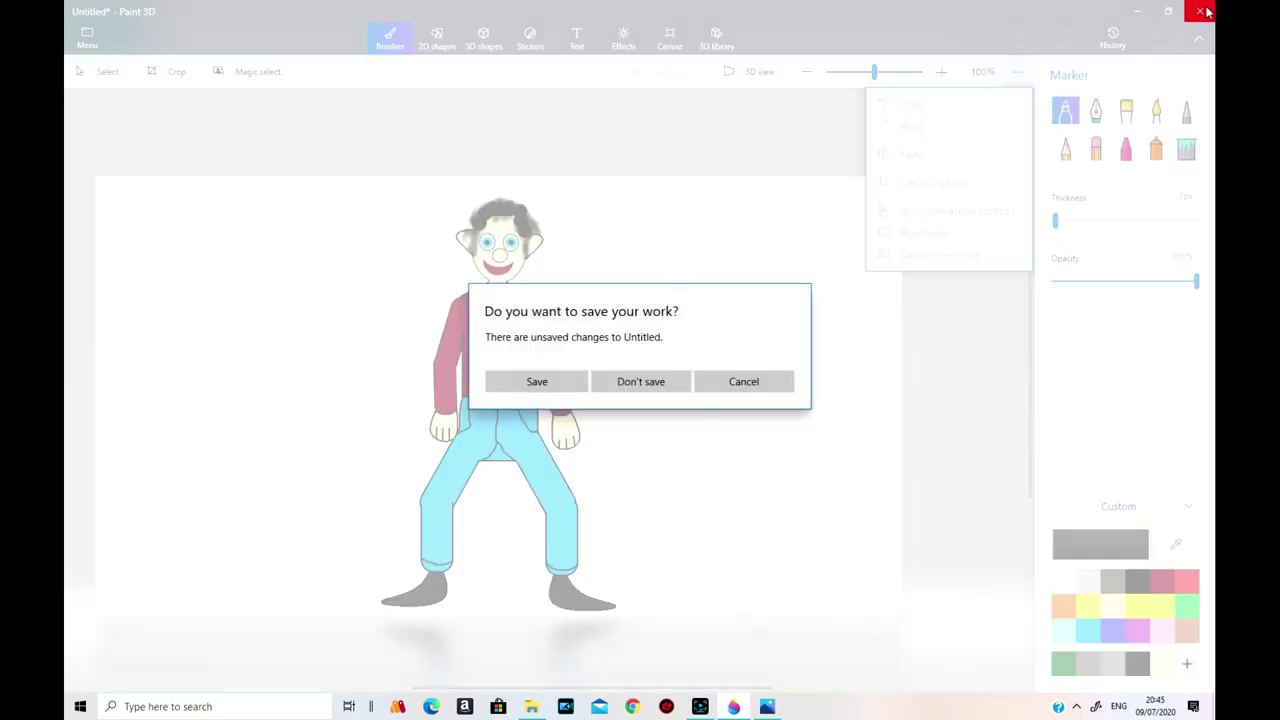
click(645, 384)
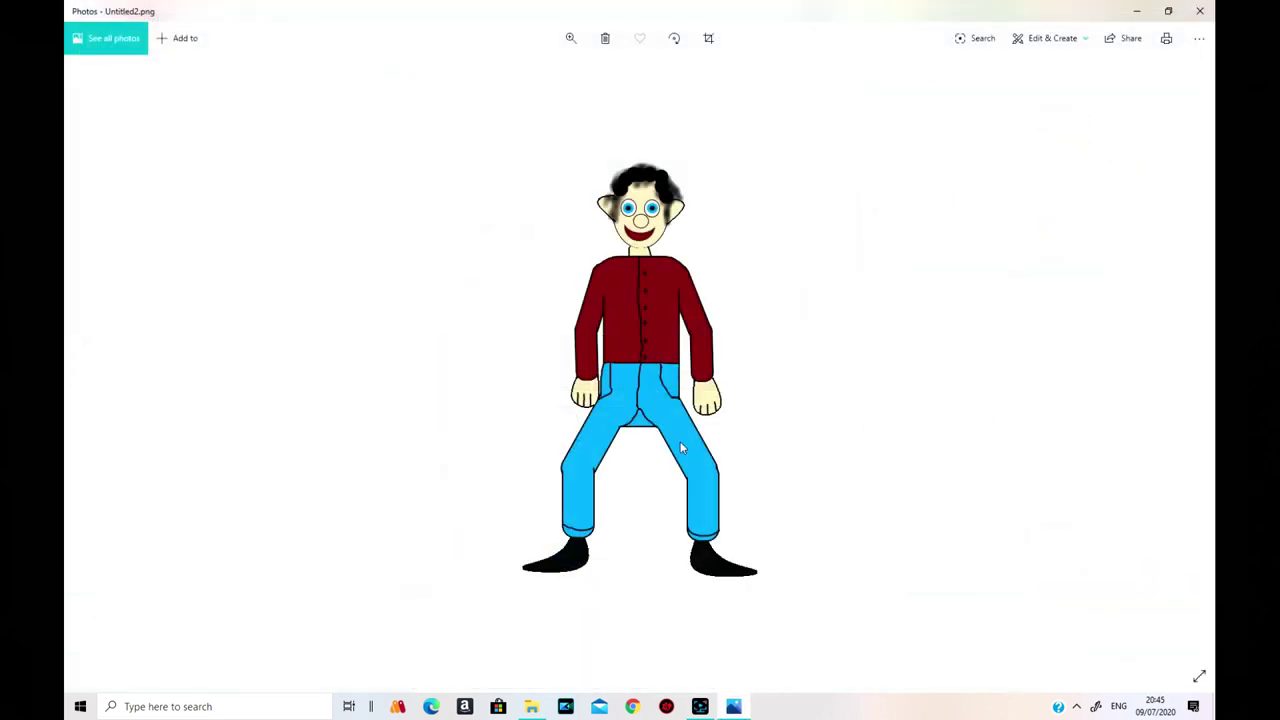
click(1200, 11)
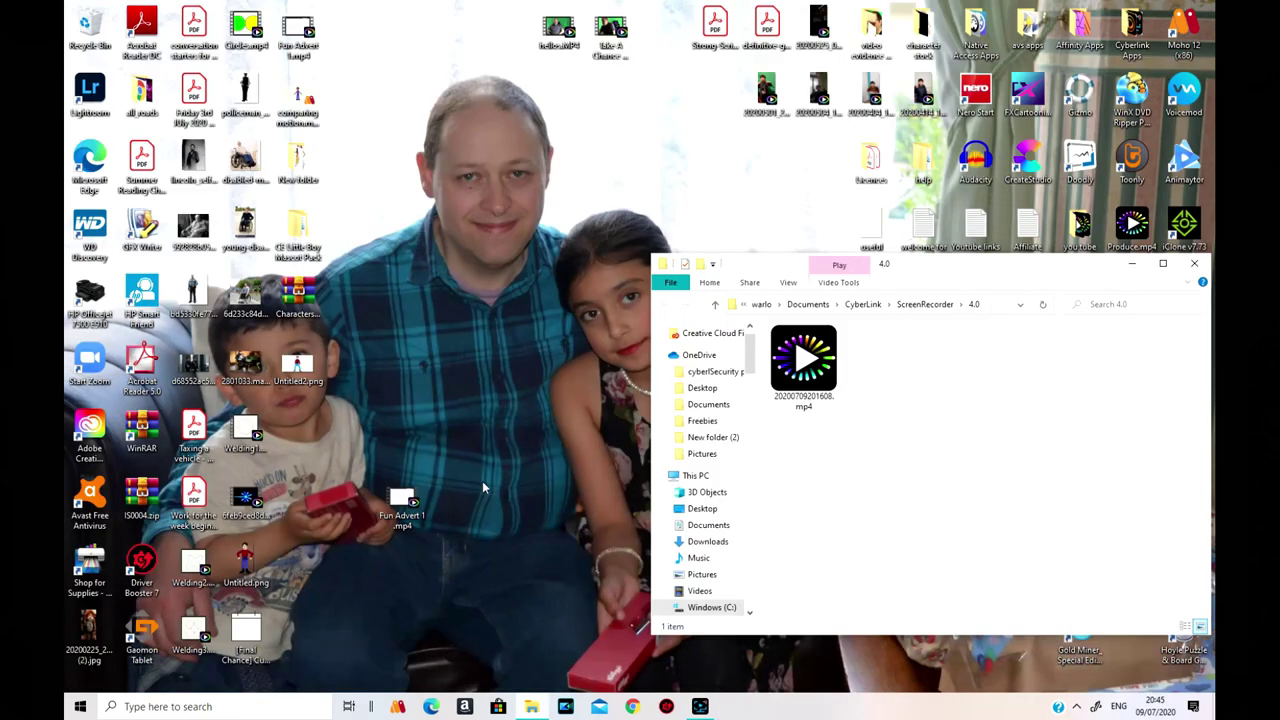
click(1194, 263)
Start Doodly from the desktop and open the character library of the Custom board video.
double_click(1085, 158)
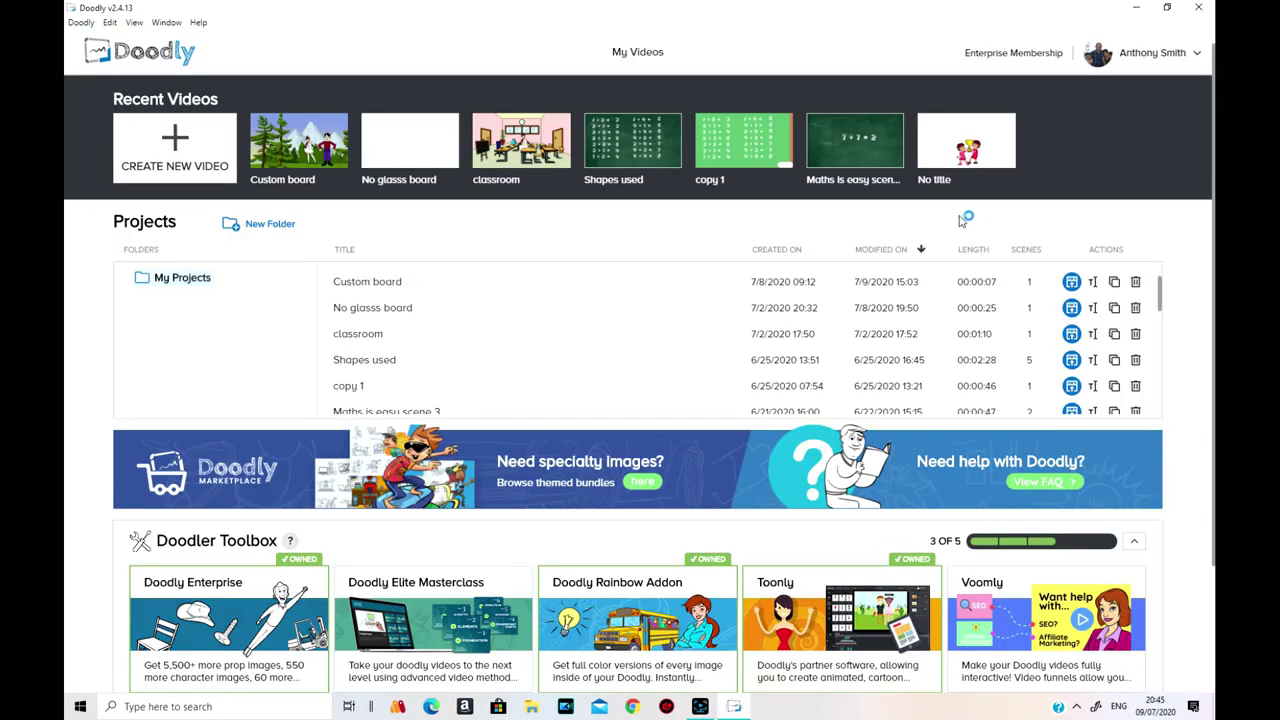
click(275, 147)
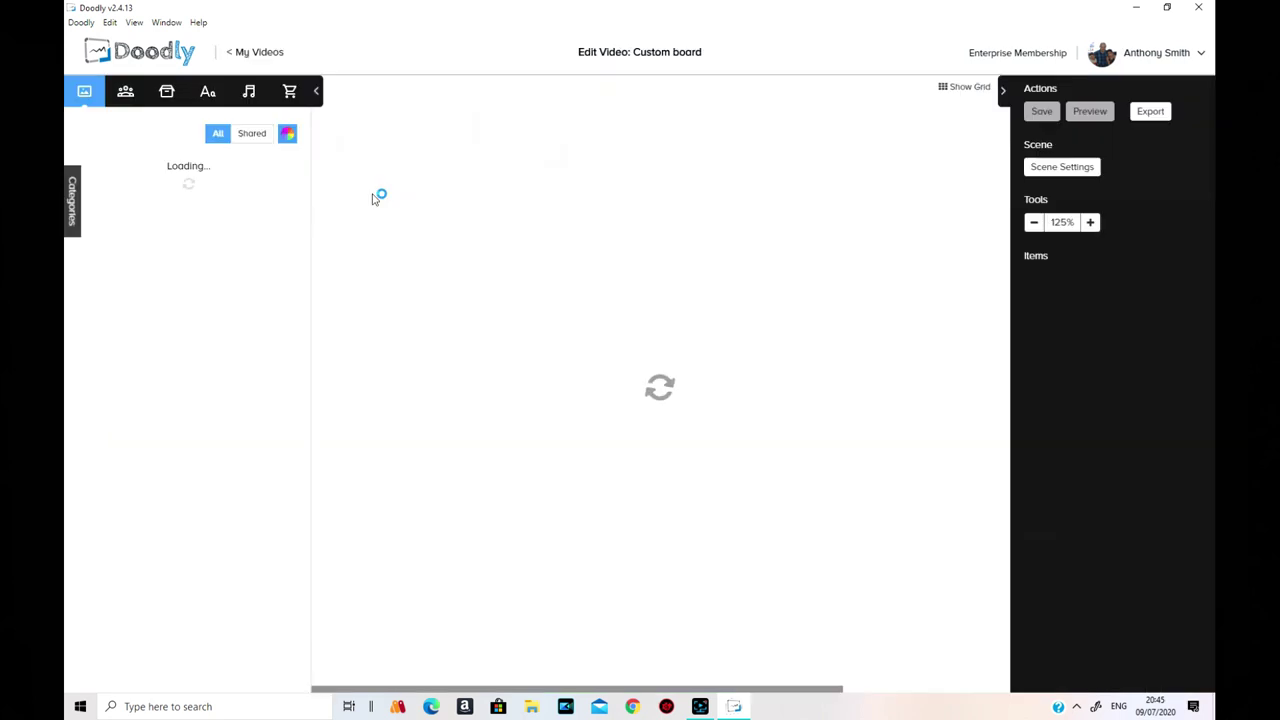
click(125, 92)
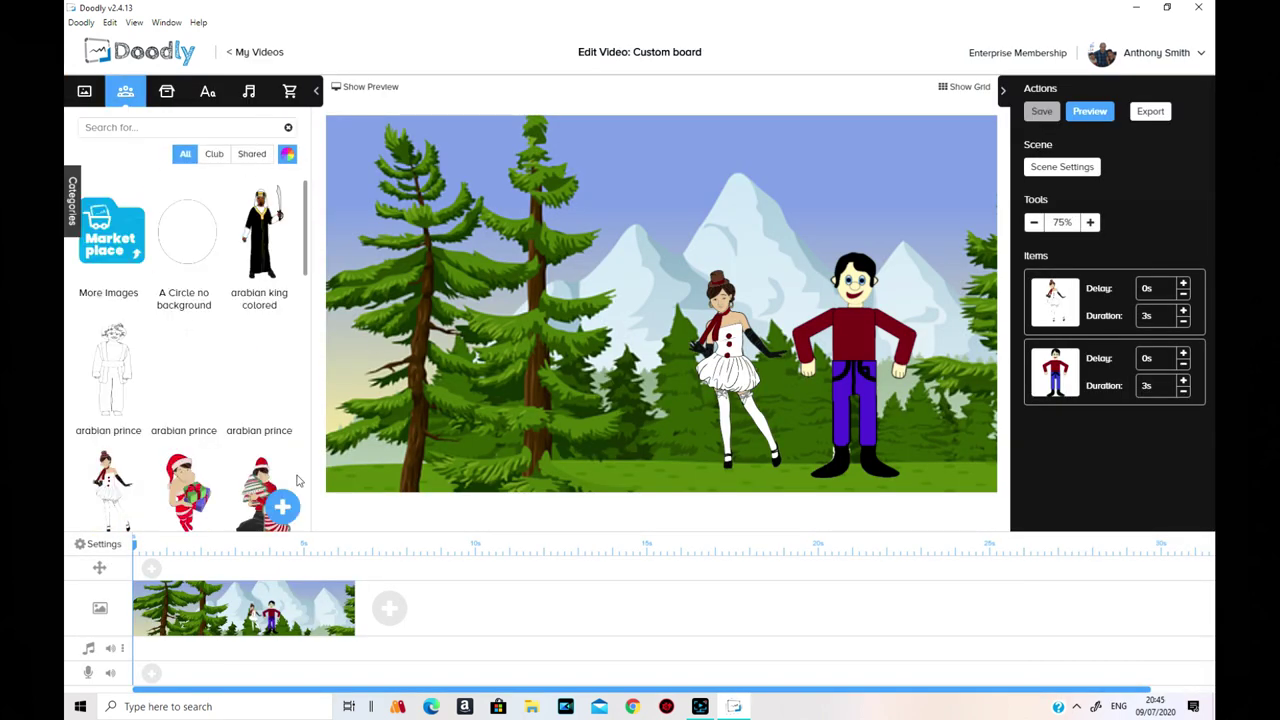
Try adding Untitled2.png from the desktop as a new character in the scene, and close Doodly discarding the changes.
click(283, 507)
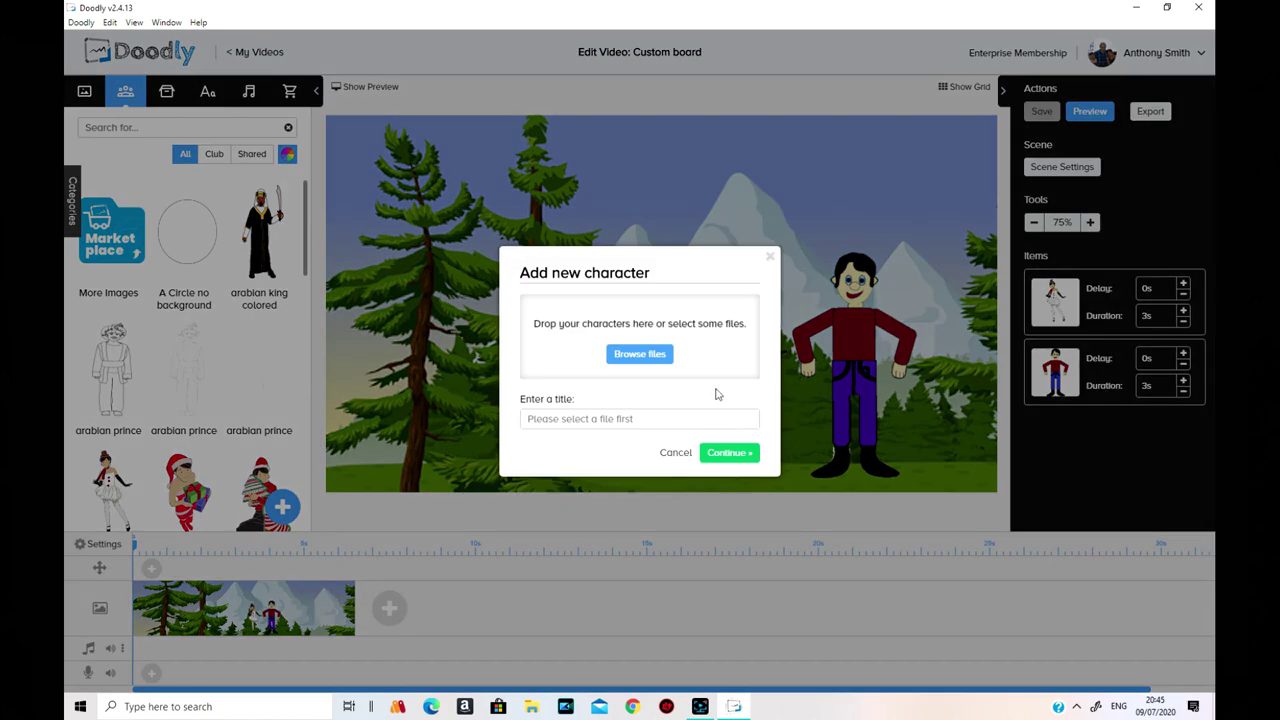
click(654, 364)
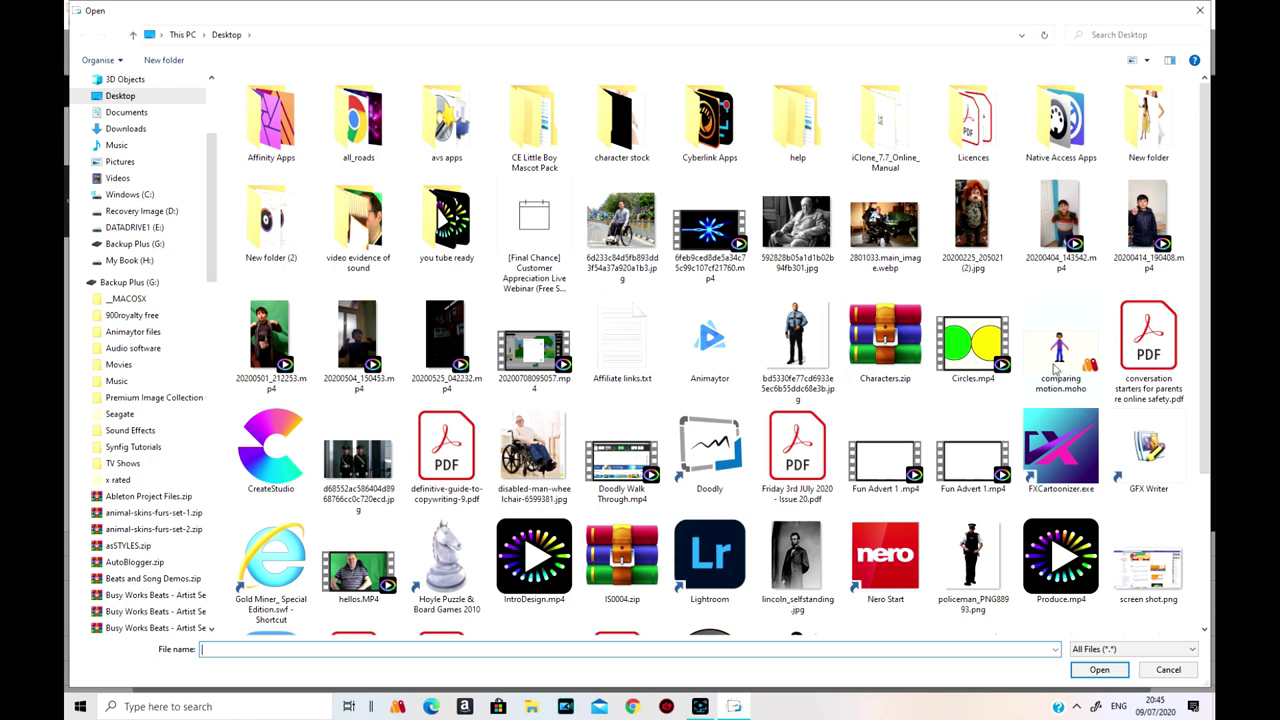
scroll(782, 392, down, 2)
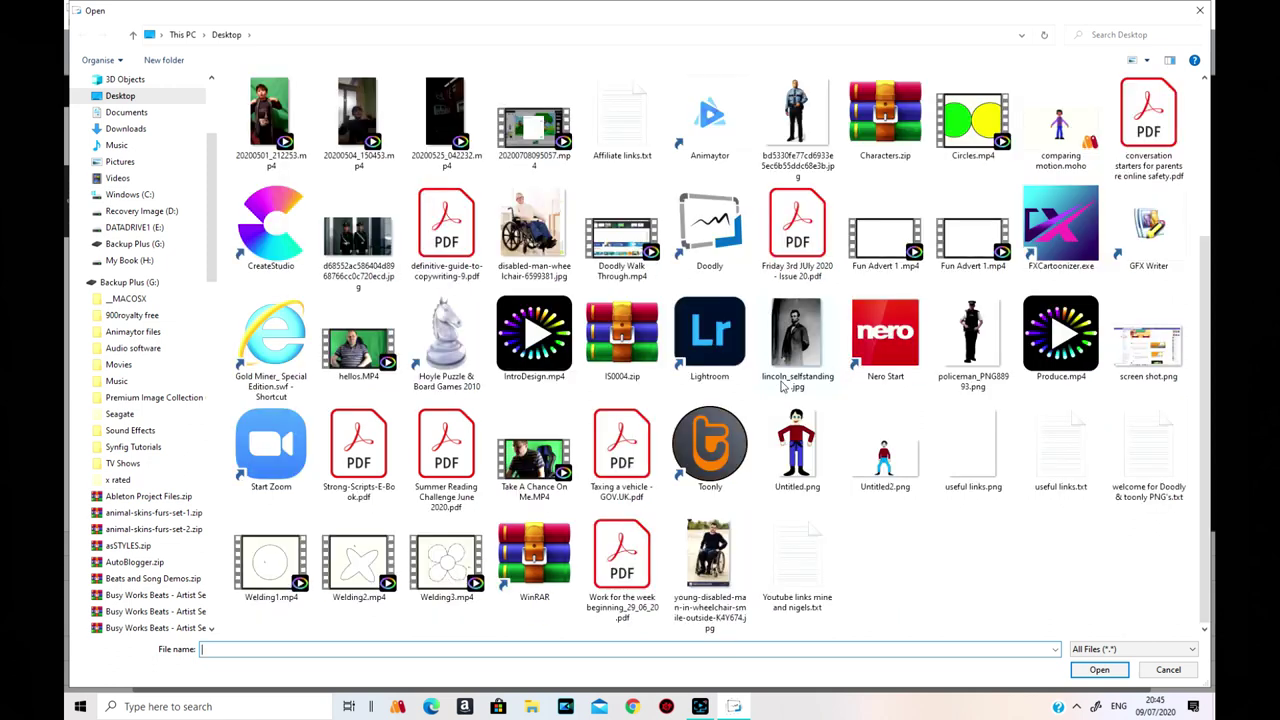
click(895, 478)
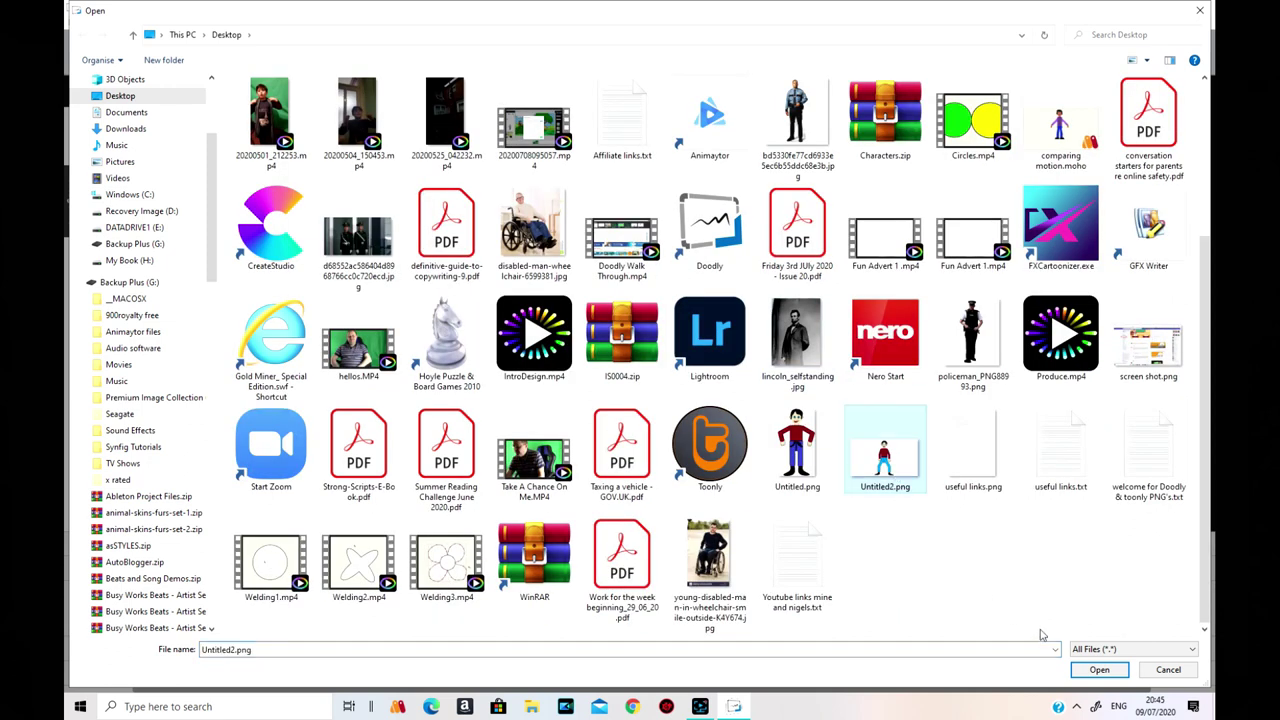
click(1099, 669)
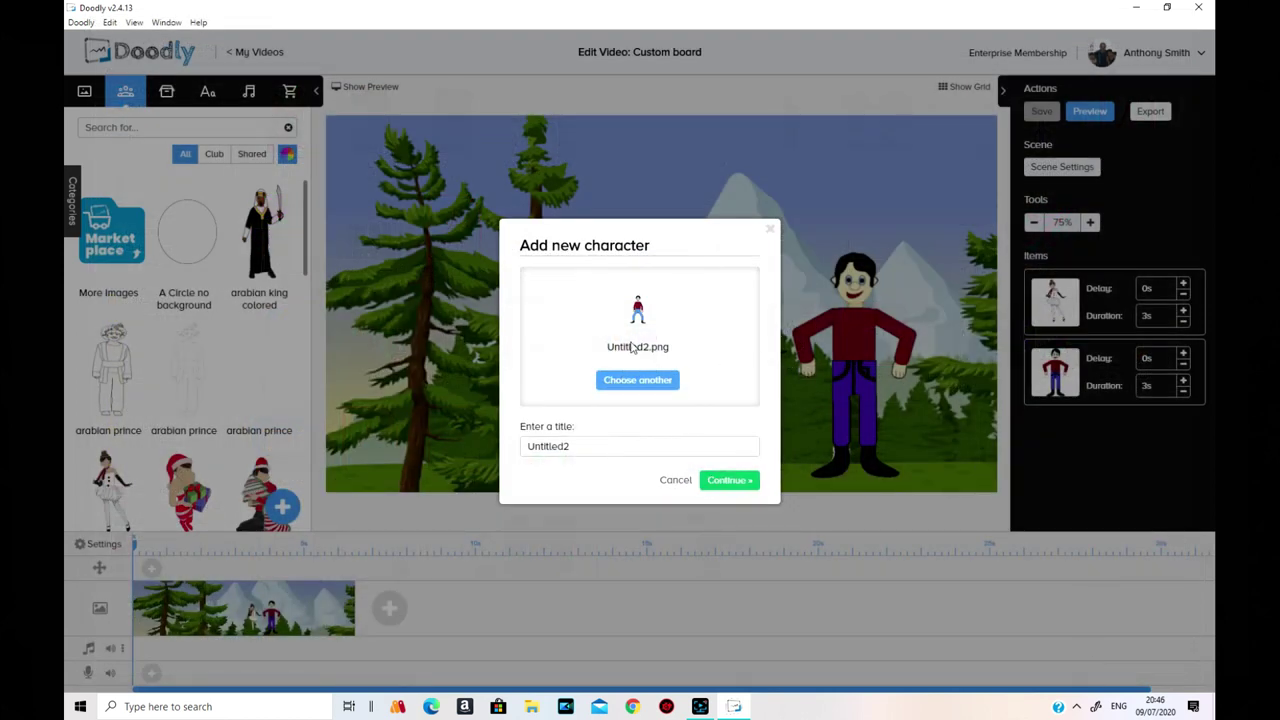
click(716, 477)
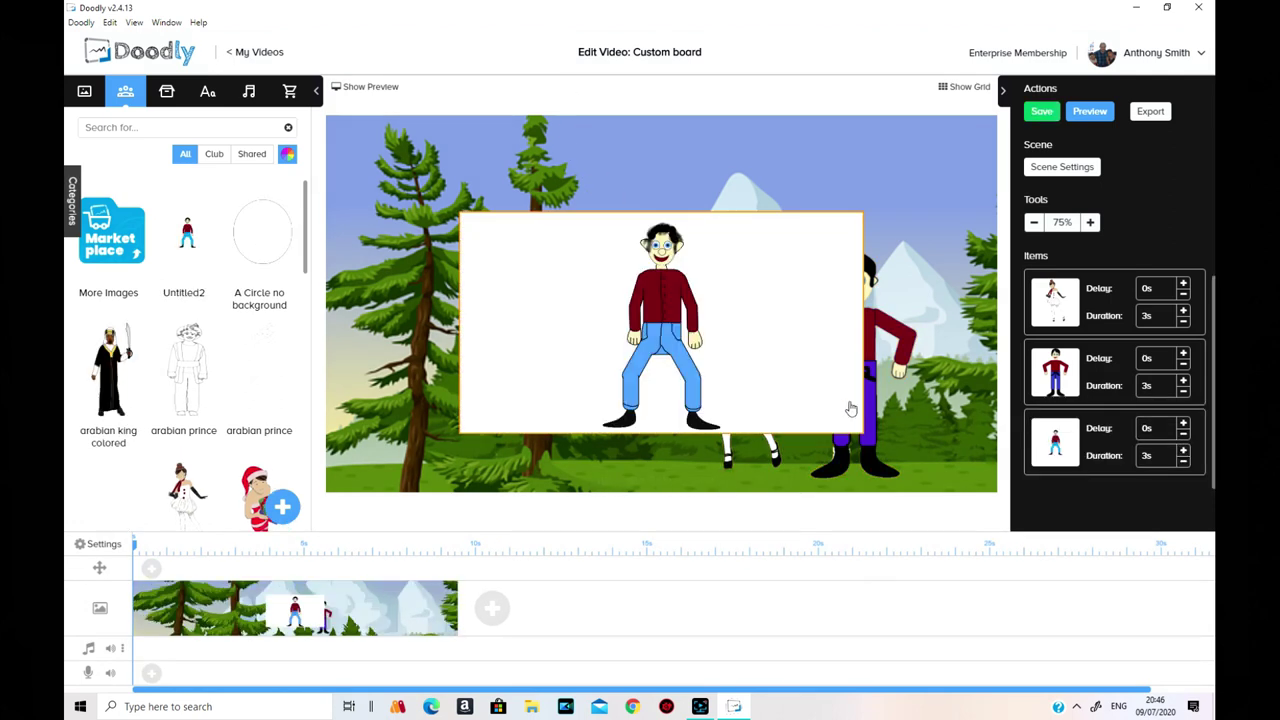
click(1198, 7)
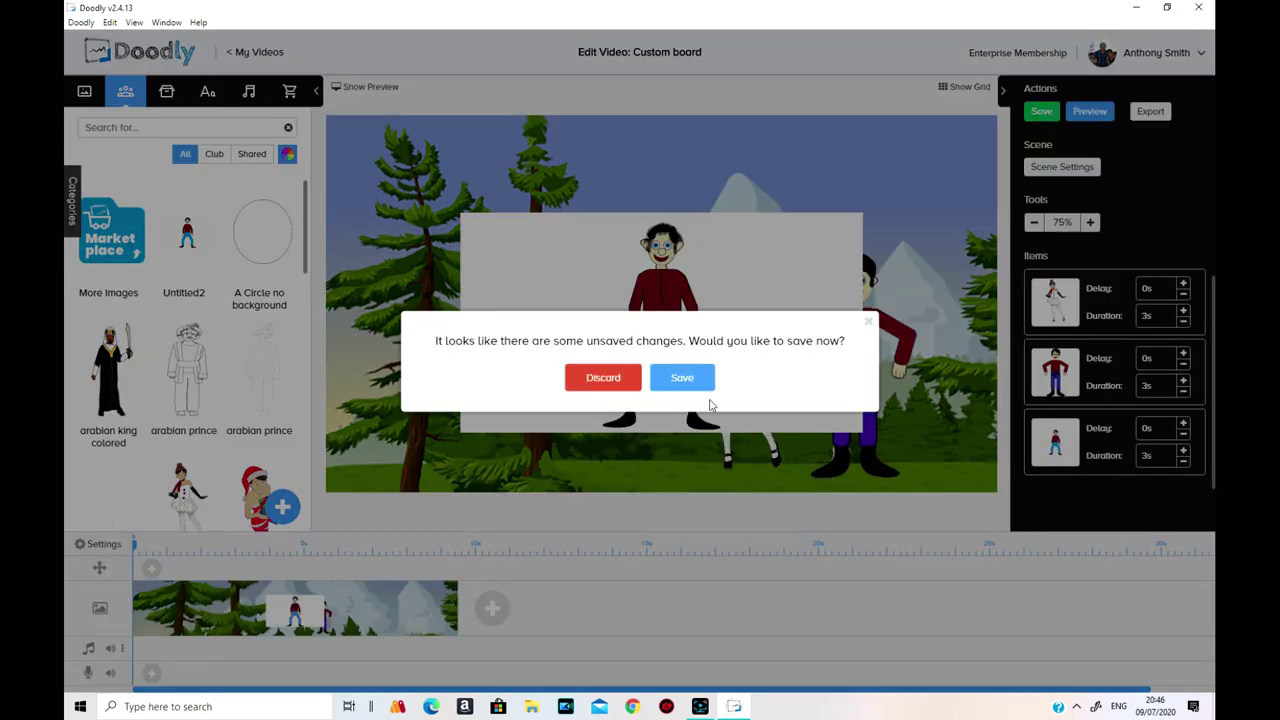
click(609, 381)
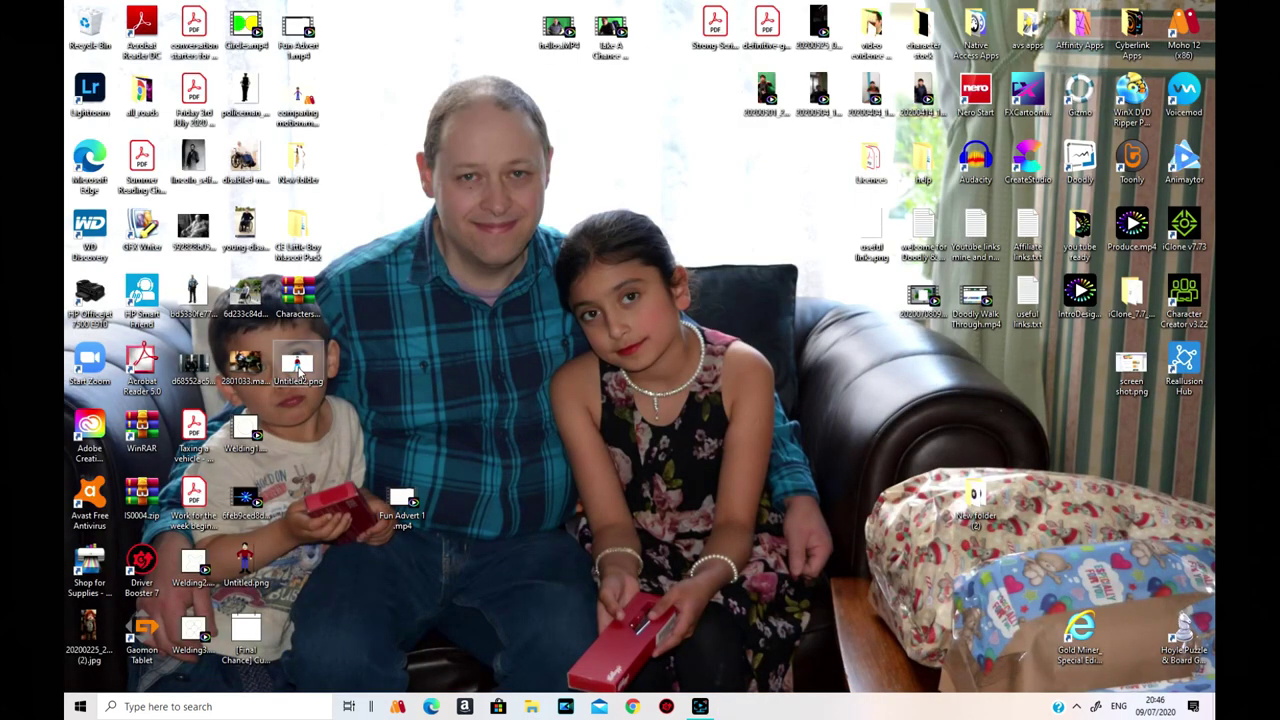
Open Untitled2.png from the desktop in Affinity Photo and remove the white background around the character with flood erase.
right_click(297, 370)
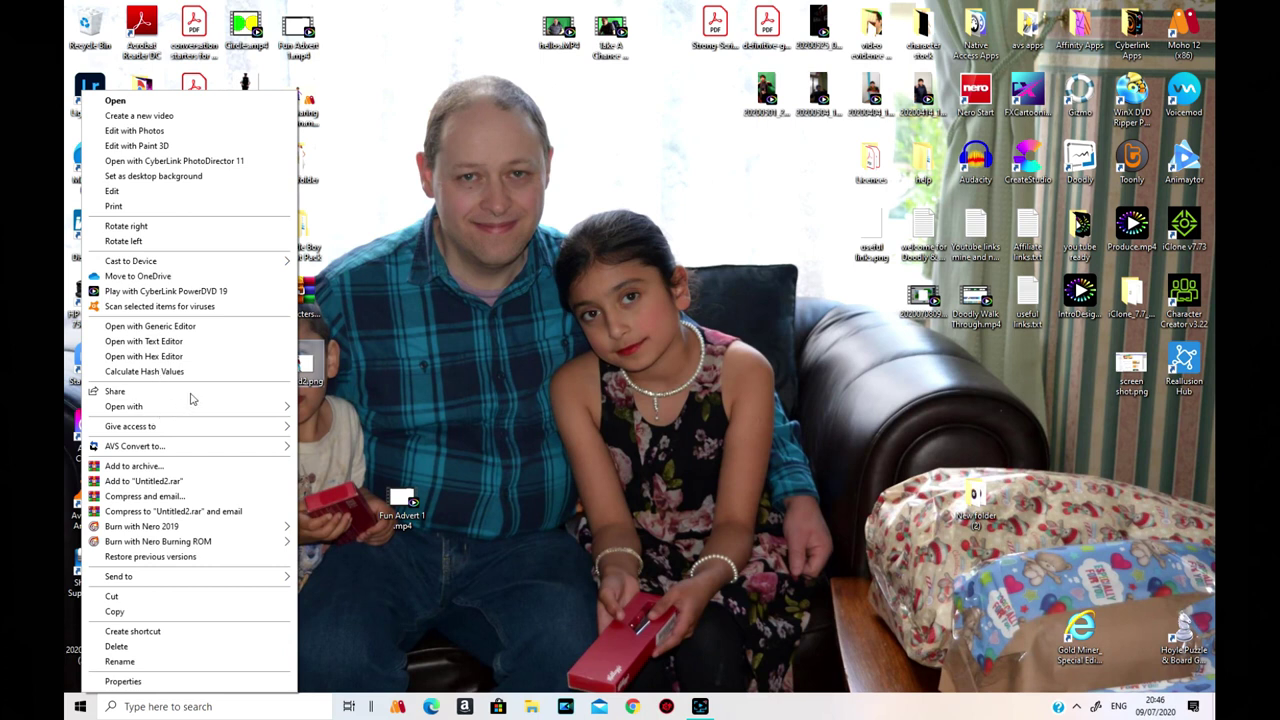
mouse_move(198, 409)
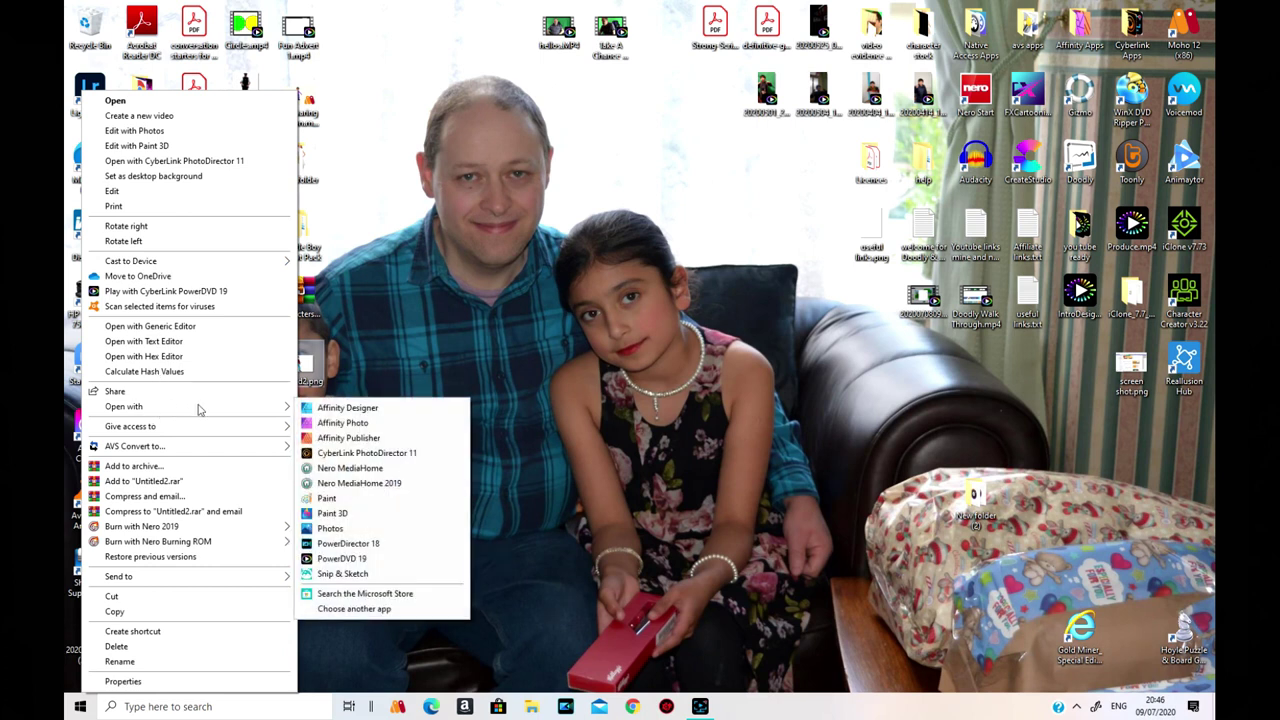
click(343, 424)
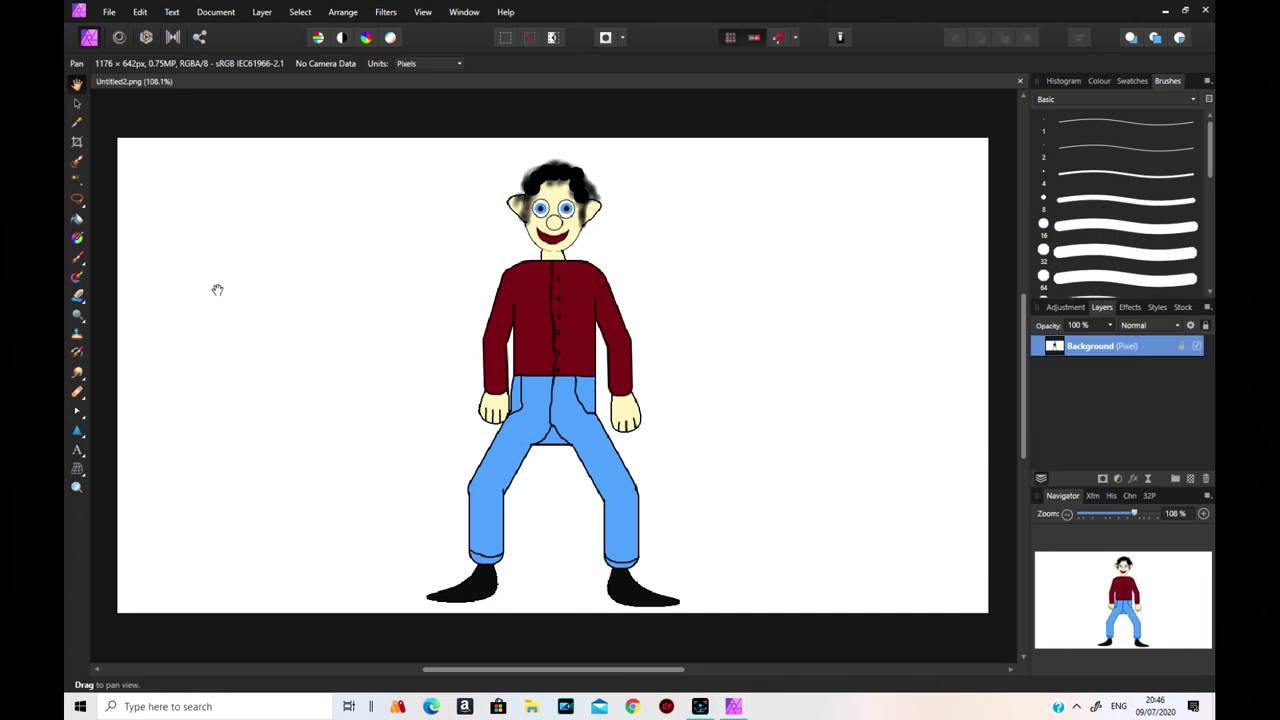
click(76, 220)
click(78, 299)
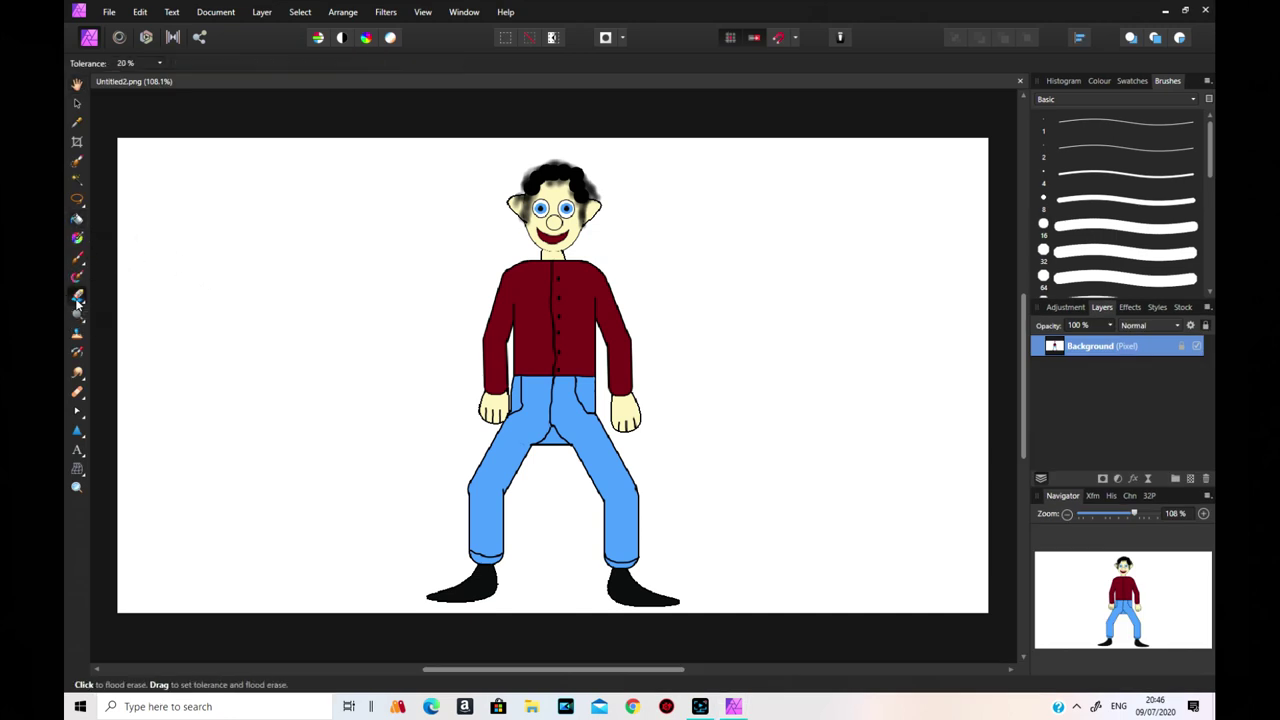
click(298, 290)
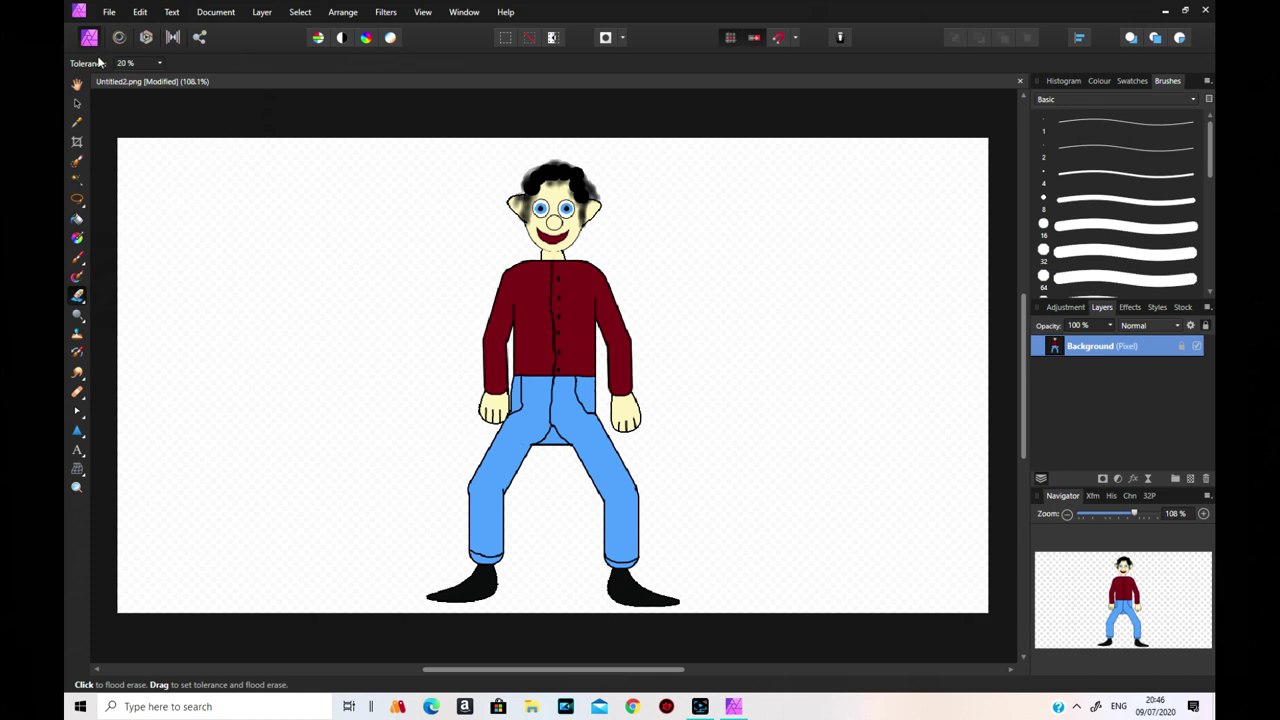
Export the image as PNG with the area Selection without background, overwriting Untitled2.png, and close Affinity Photo without saving the document.
click(107, 11)
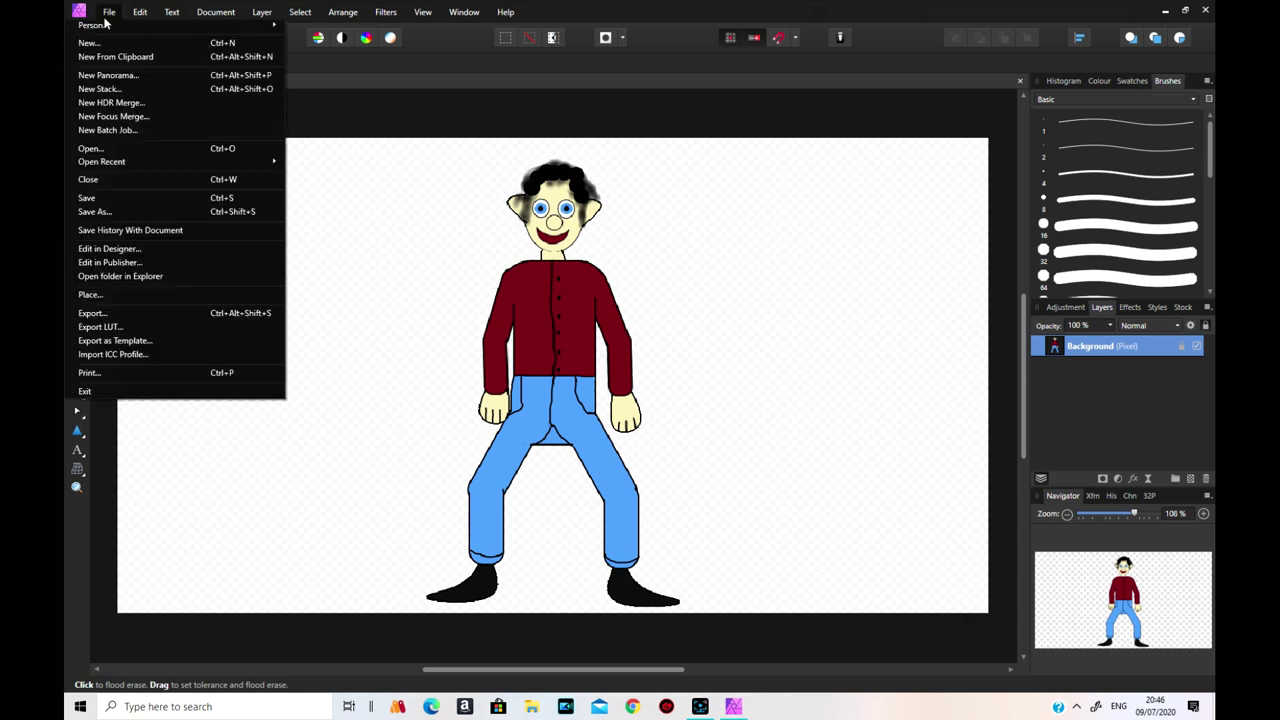
click(122, 312)
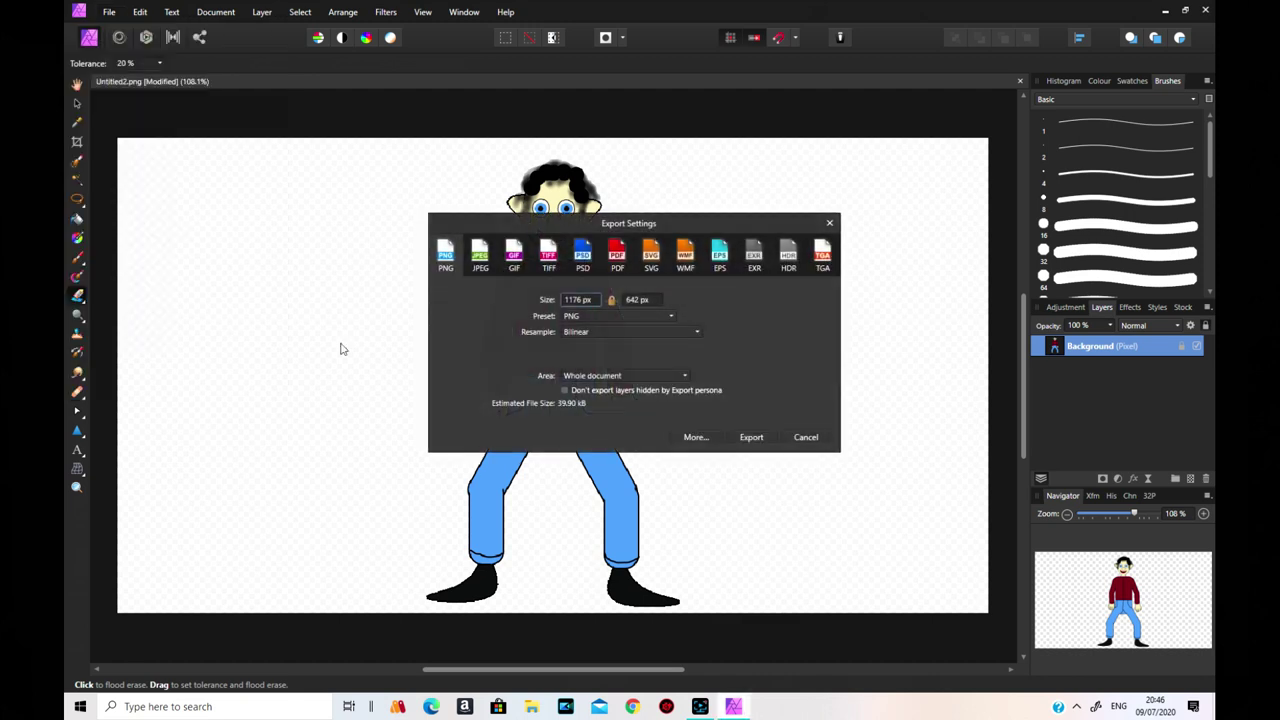
click(675, 377)
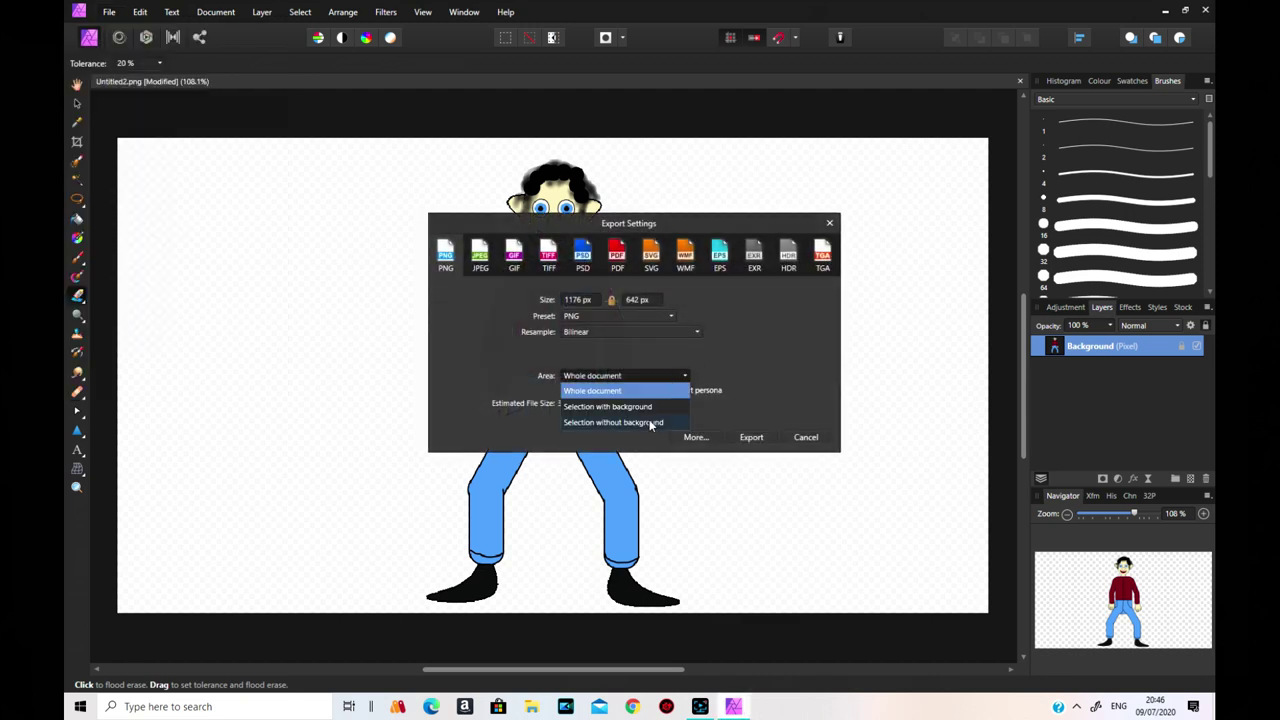
click(649, 419)
click(751, 445)
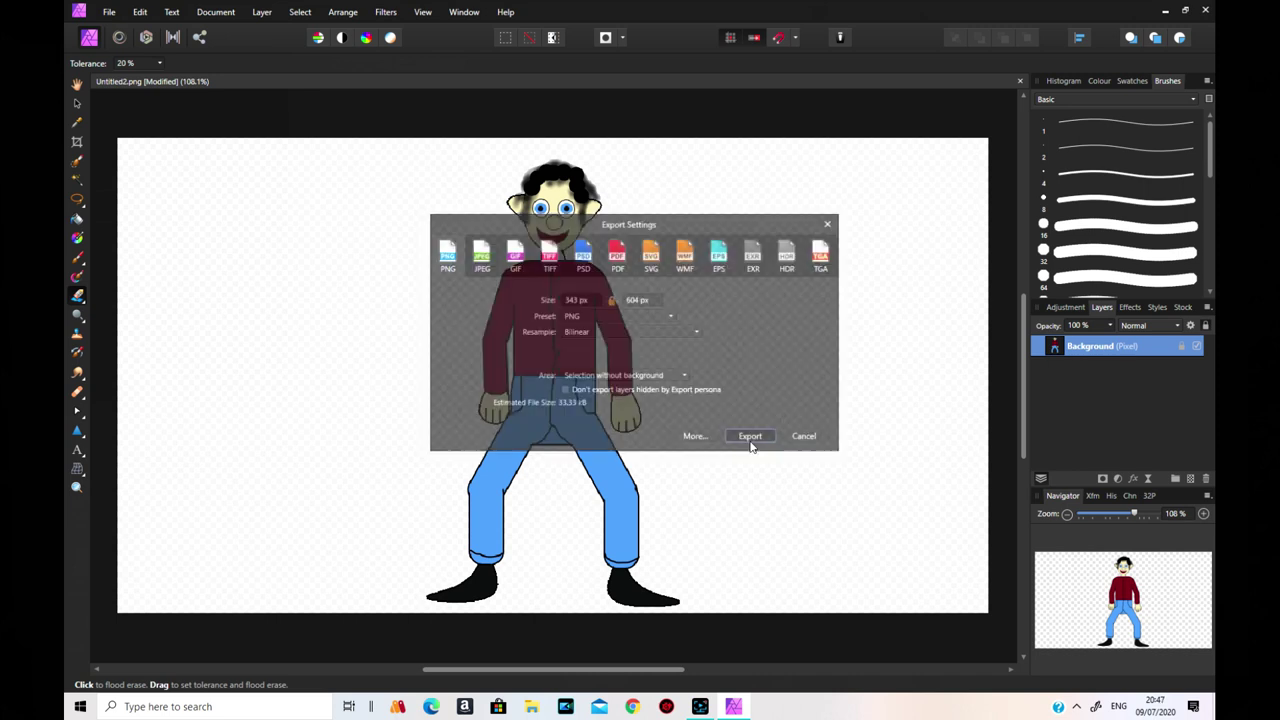
click(542, 342)
click(686, 405)
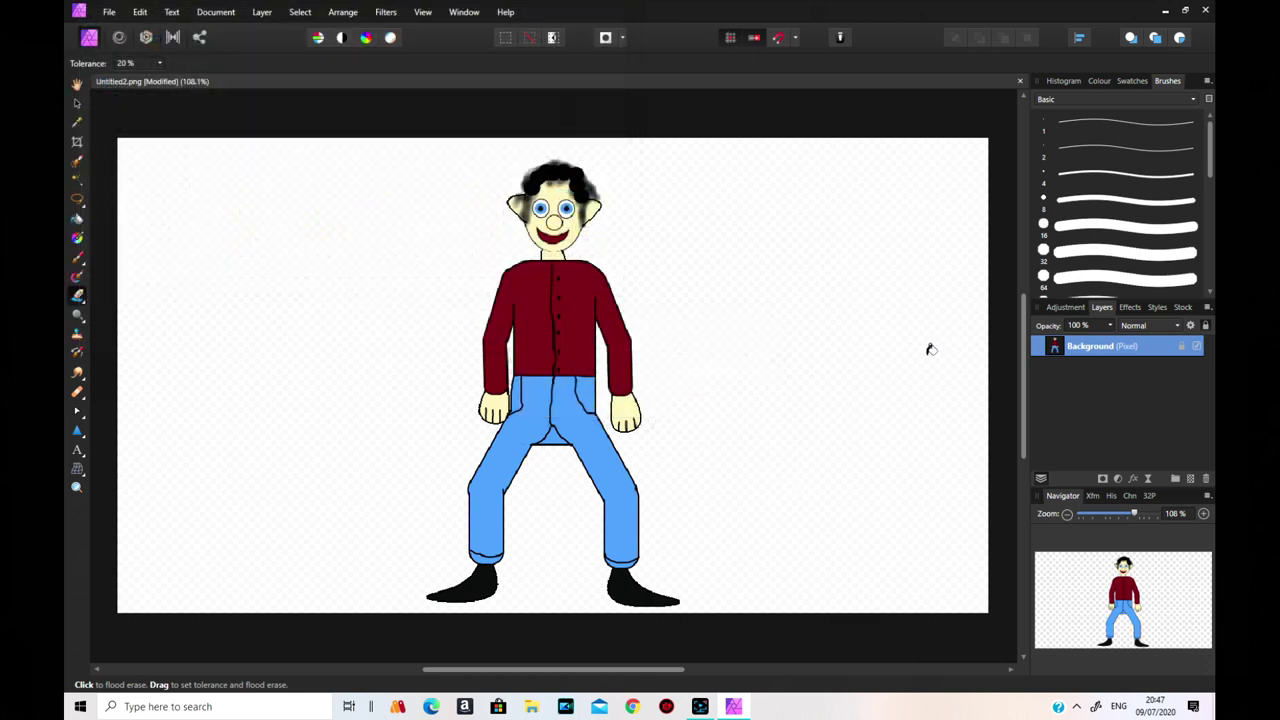
click(1206, 11)
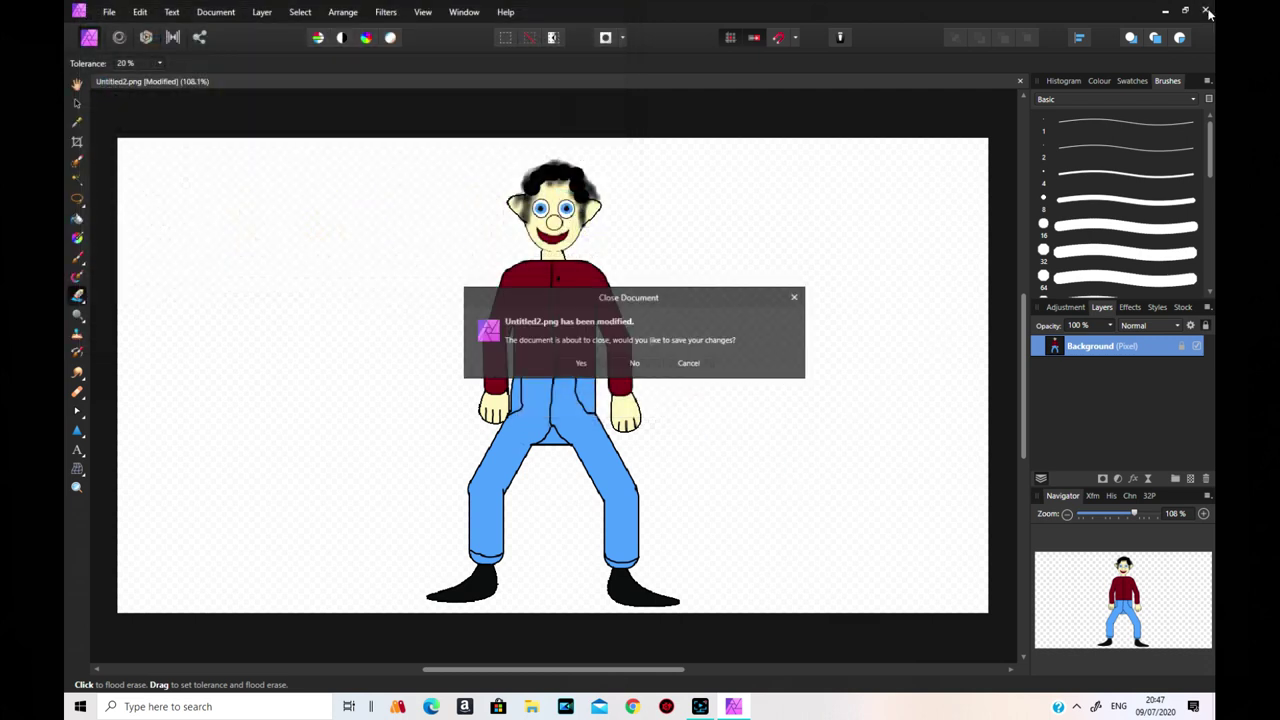
click(636, 363)
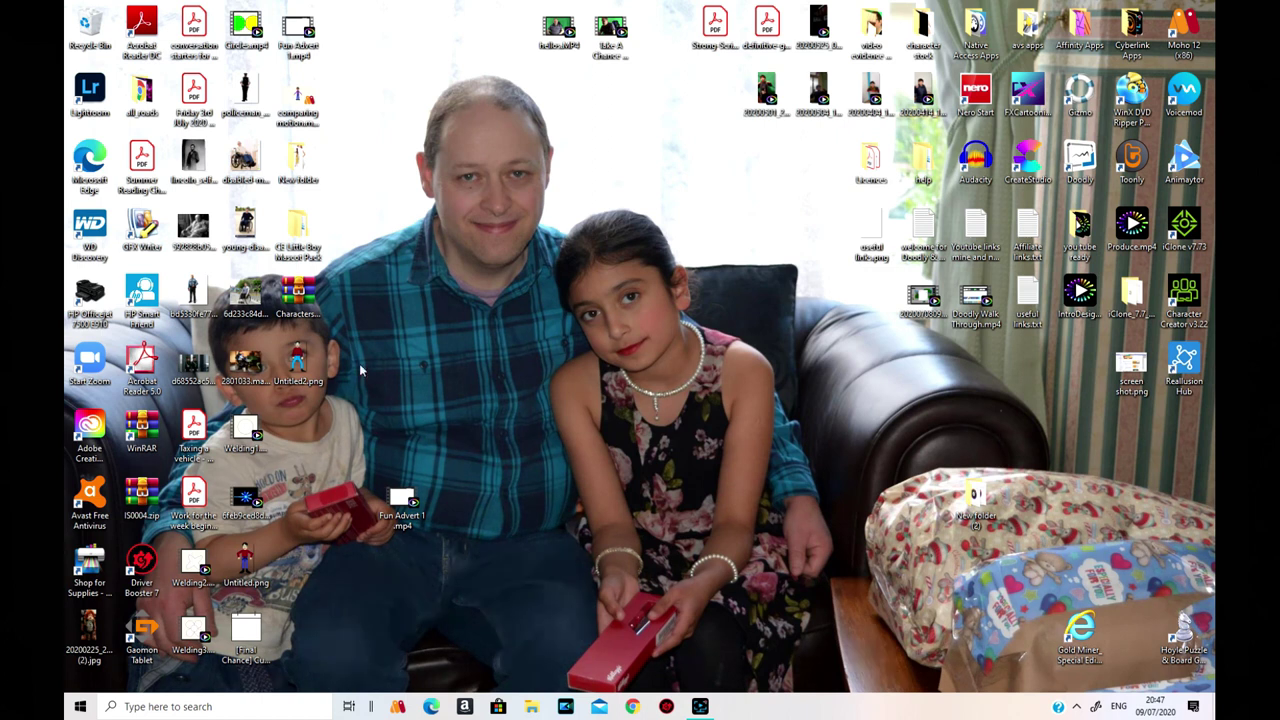
Reopen the Custom board video in Doodly and bring up its character library.
double_click(1085, 163)
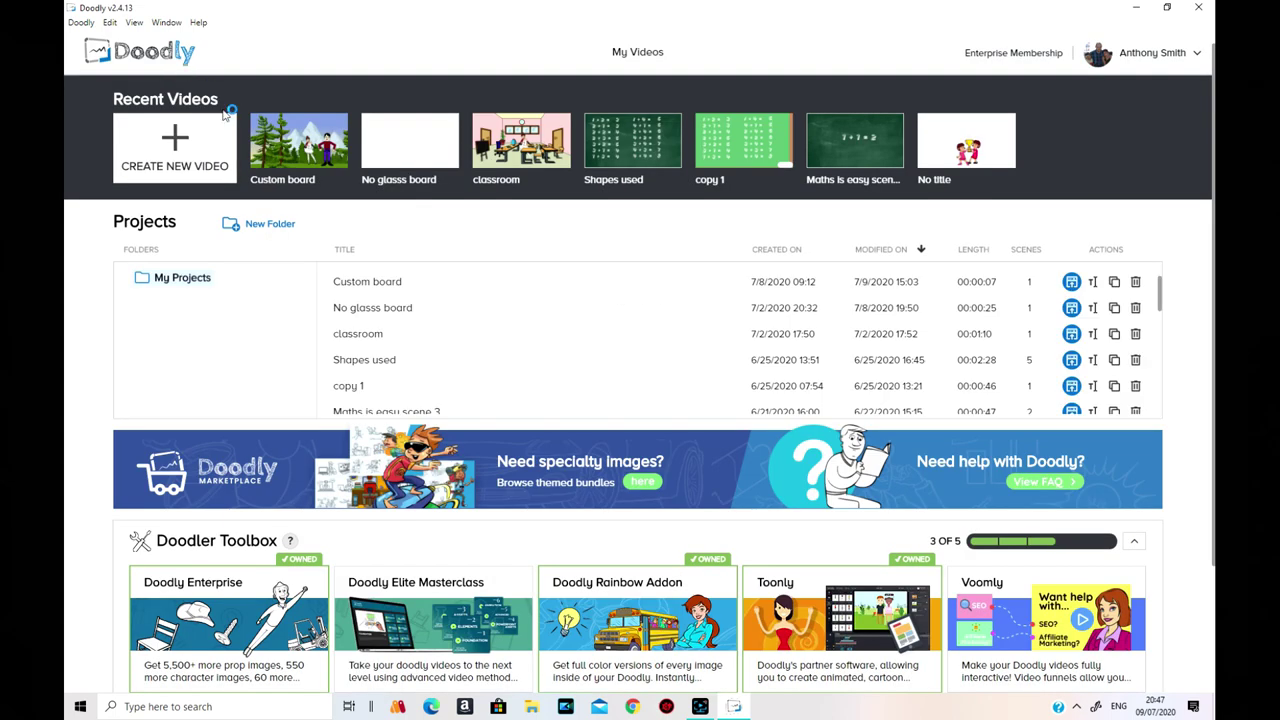
click(286, 152)
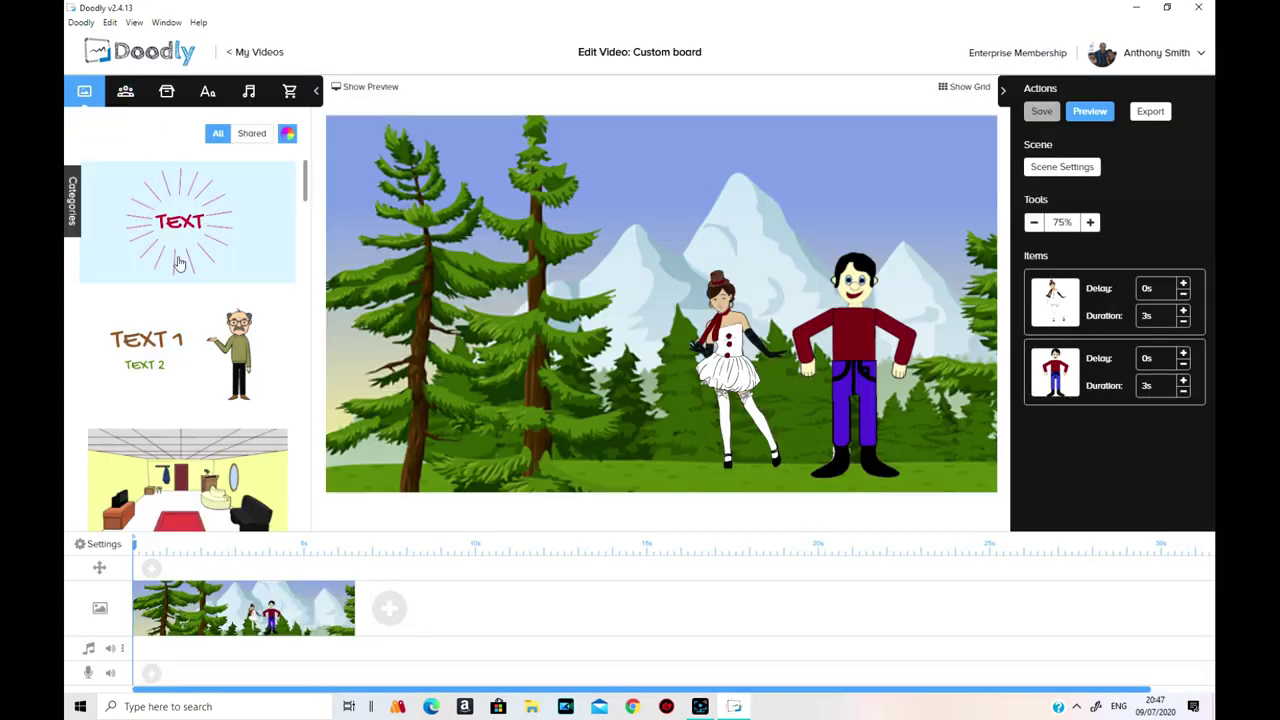
click(125, 91)
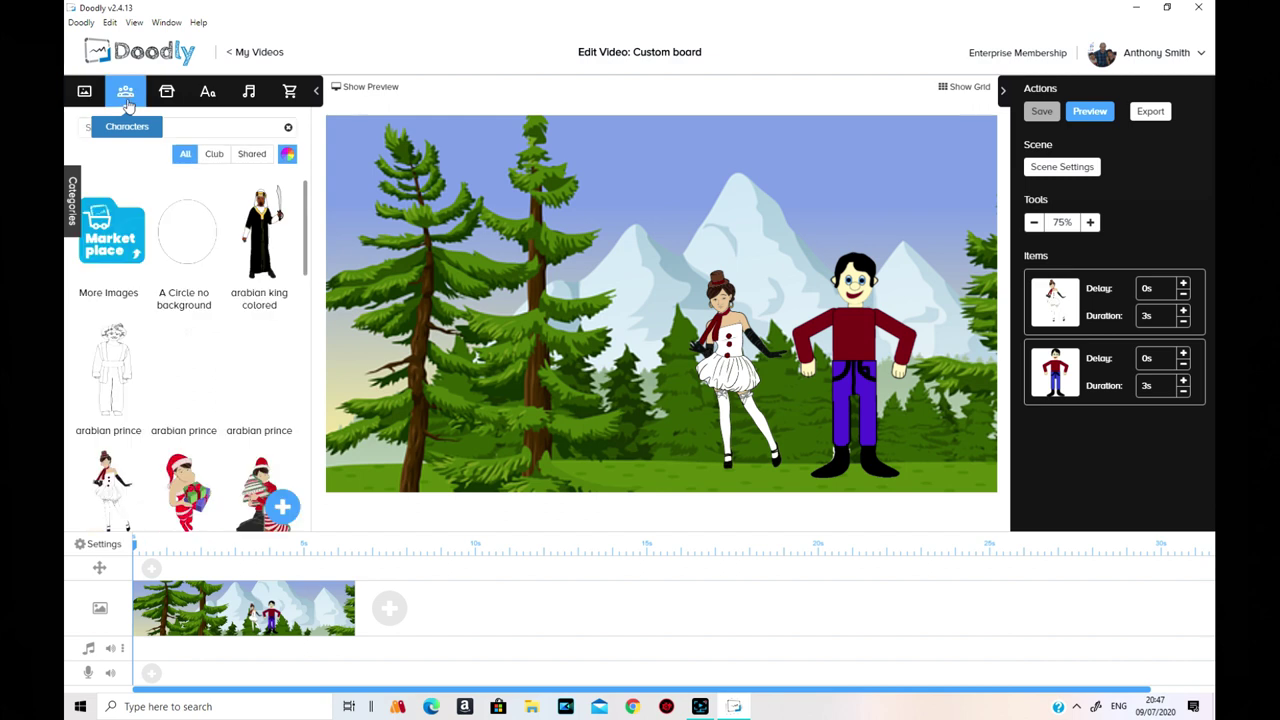
Add the background-free Untitled2.png from the desktop as a new character titled Untitled2.
click(283, 508)
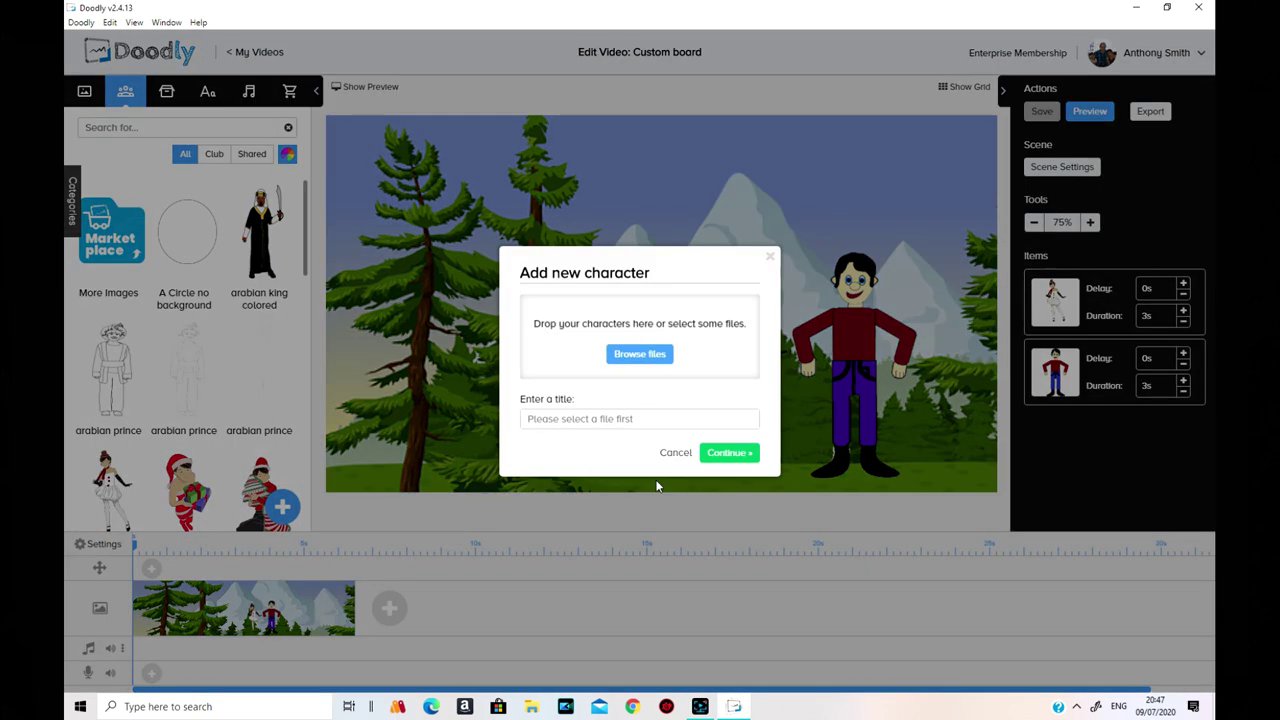
click(660, 357)
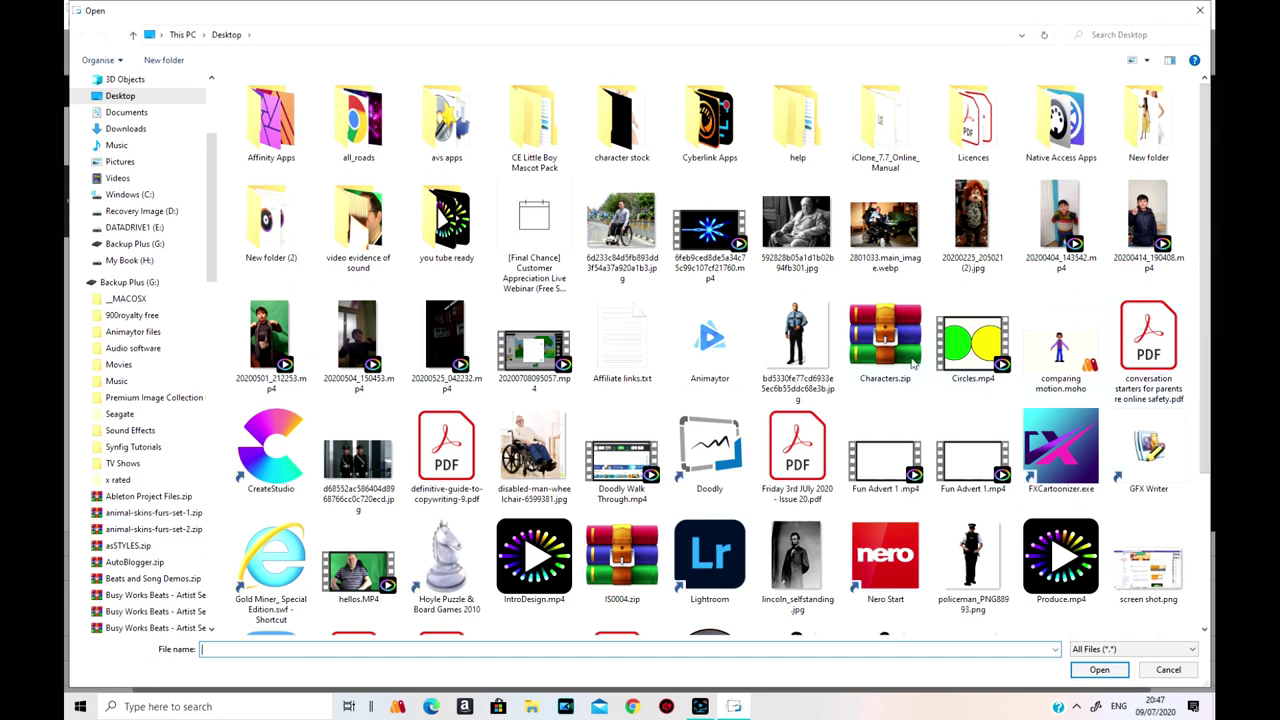
scroll(915, 366, down, 2)
click(893, 486)
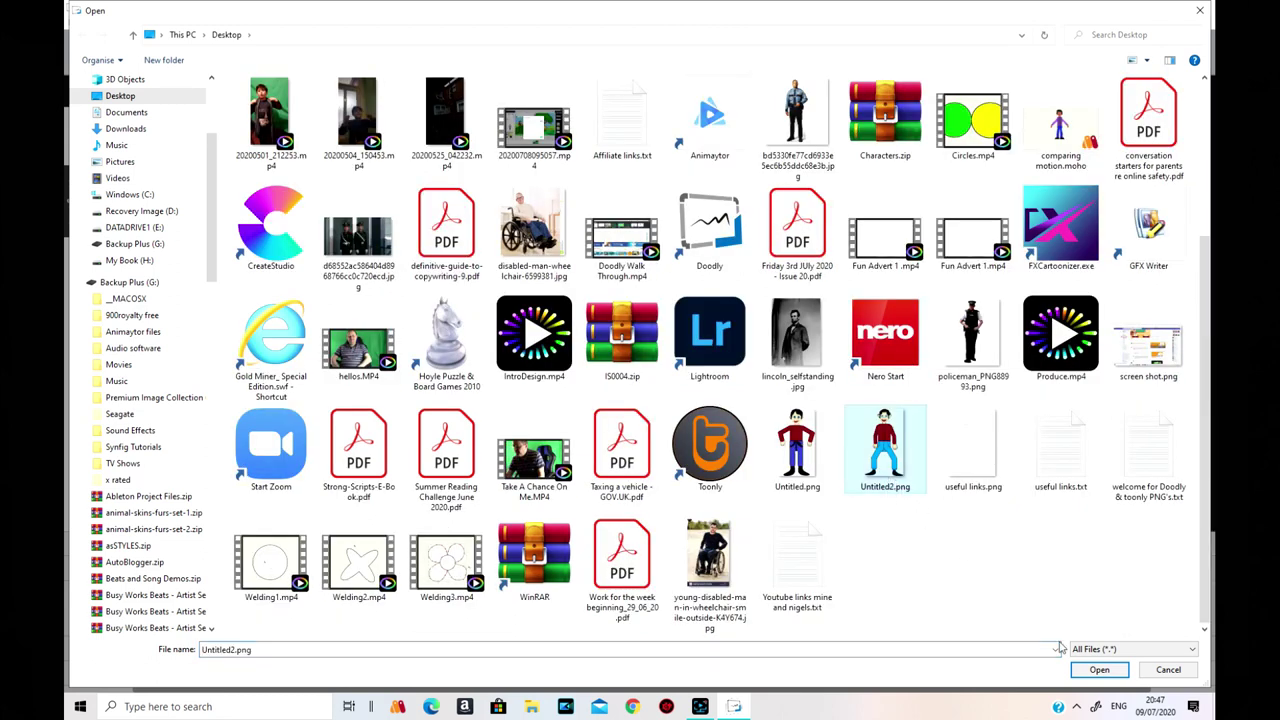
click(1095, 671)
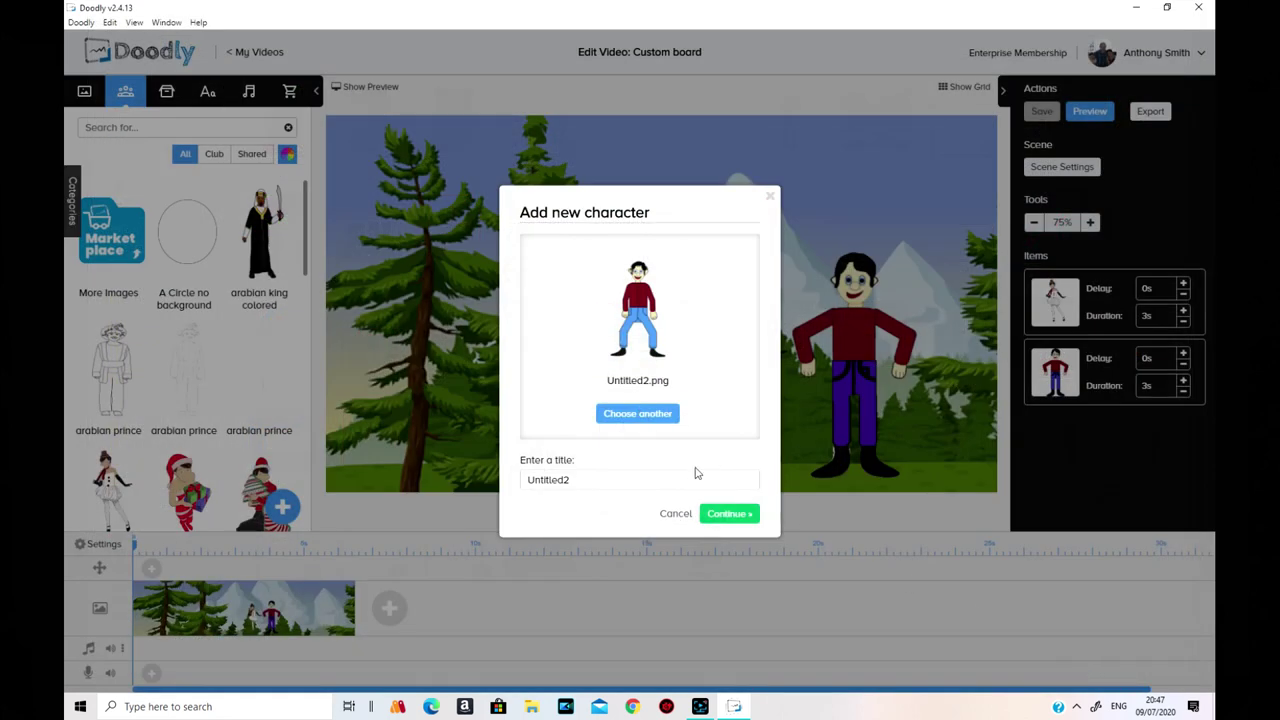
click(730, 515)
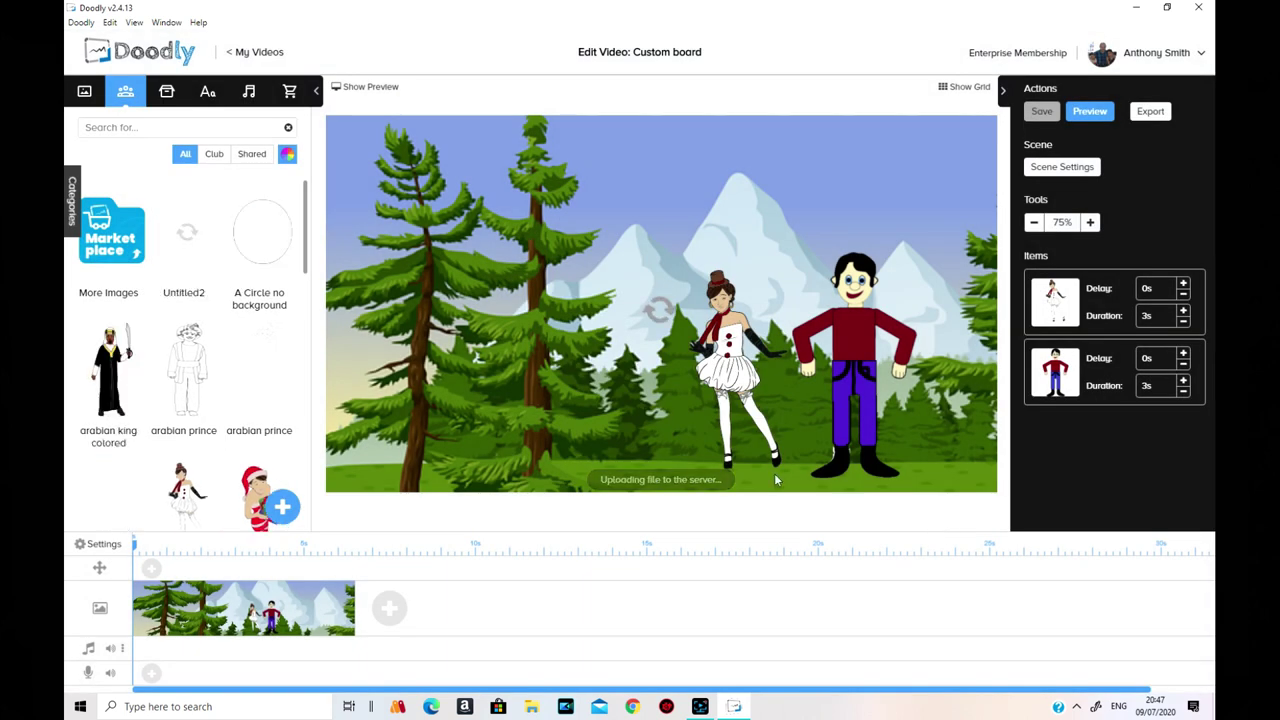
Position the new character on the grass beside the woman in the white dress, and close Doodly saving the changes.
click(639, 301)
drag(639, 301, 589, 348)
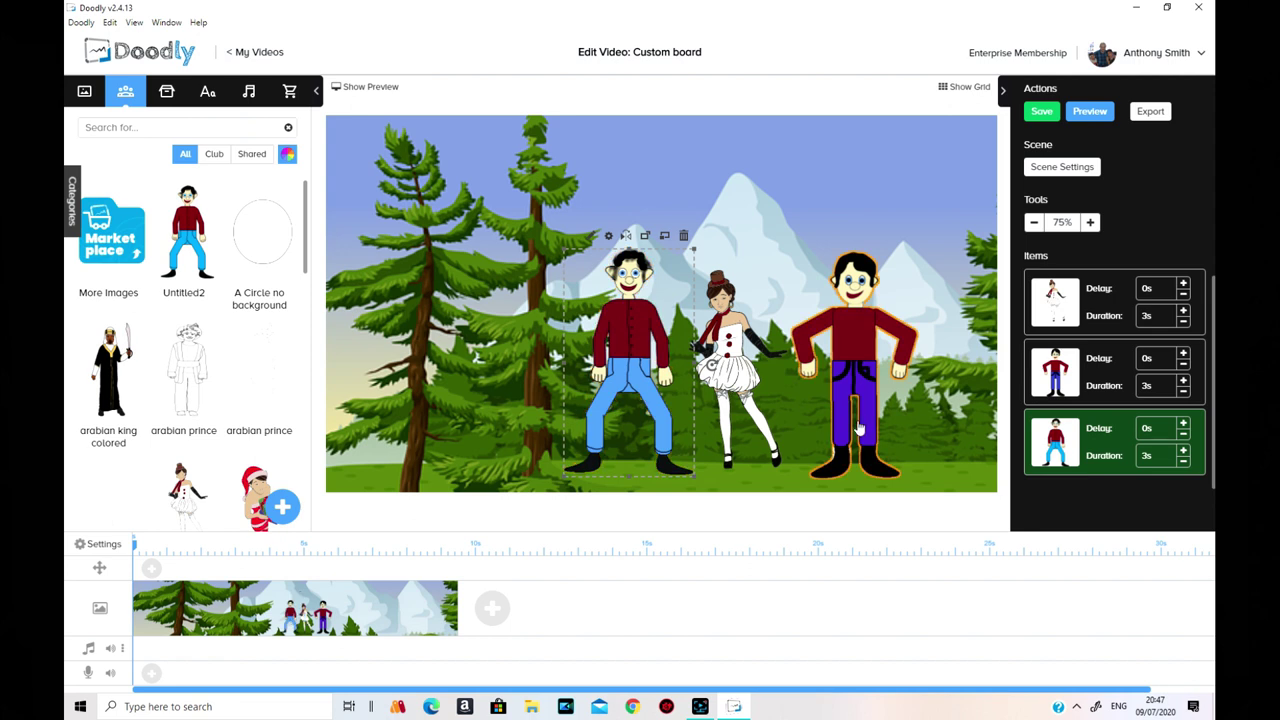
drag(662, 362, 672, 368)
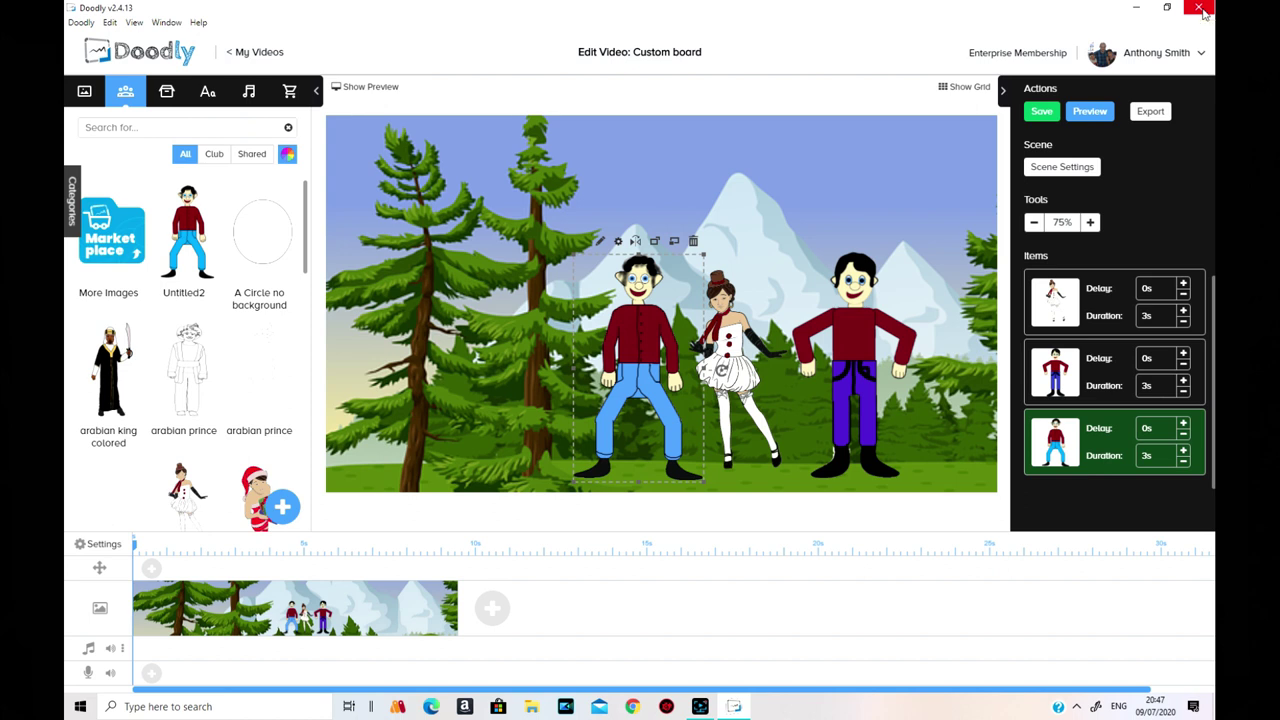
click(1200, 8)
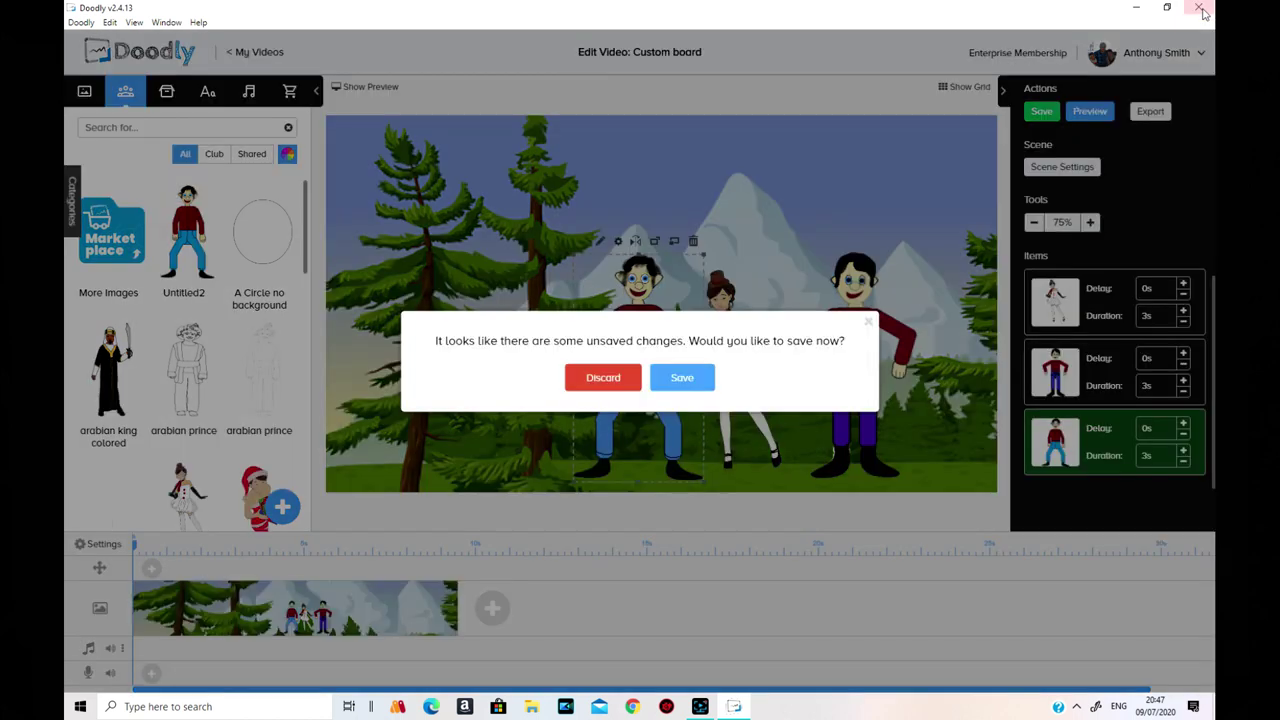
click(683, 379)
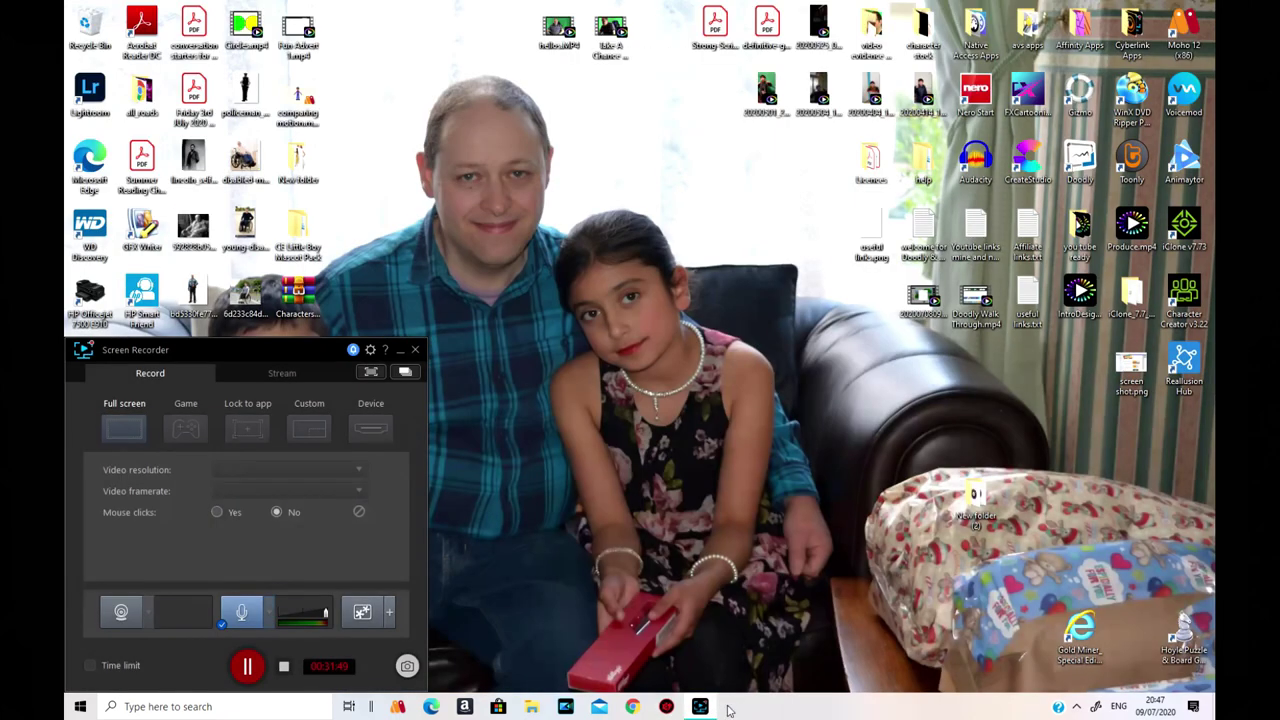